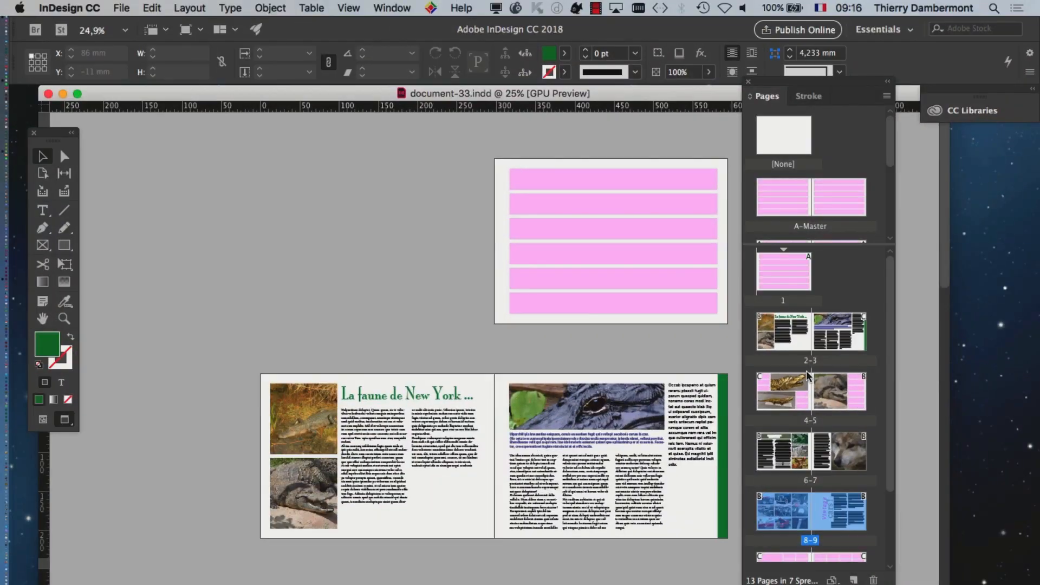
Move the floating Pages panel over the document and resize it so all masters and spreads are shown at once
mouse_move(780, 81)
left_mouse_down()
mouse_move(255, 152)
mouse_move(166, 142)
mouse_move(198, 143)
left_mouse_up()
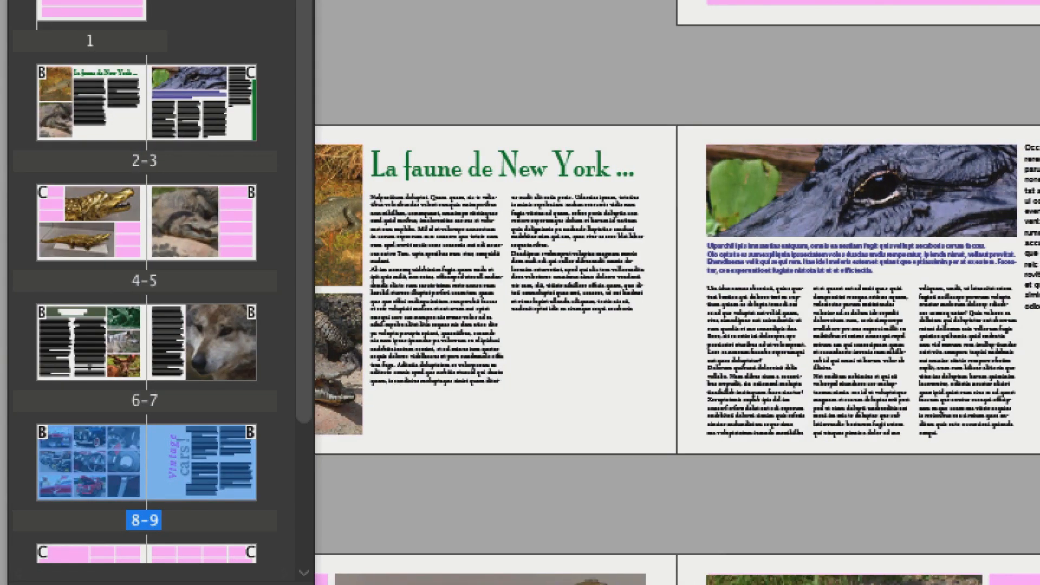
left_click_drag(312, 581, 724, 582)
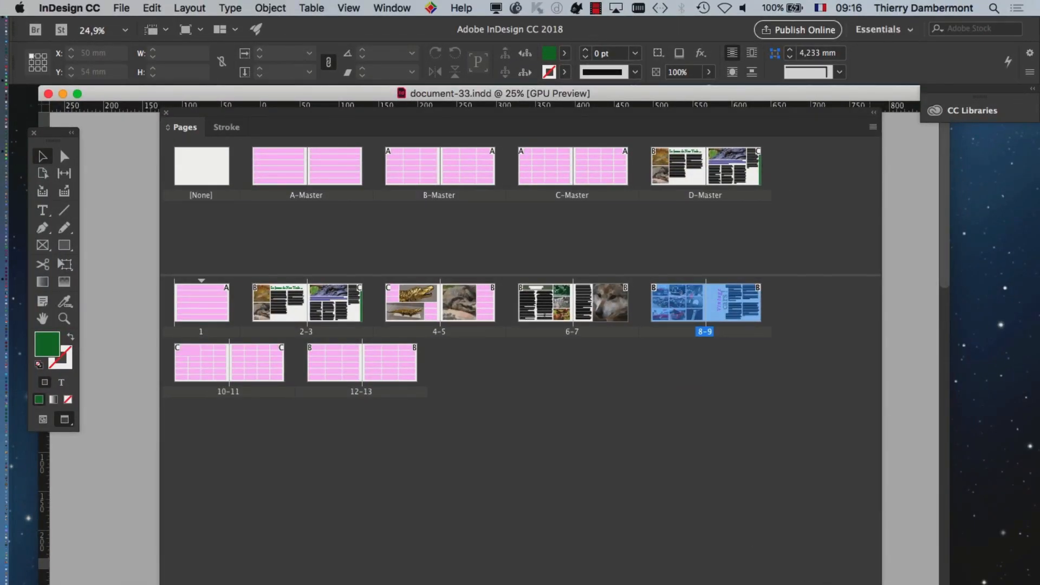
left_click_drag(882, 582, 886, 498)
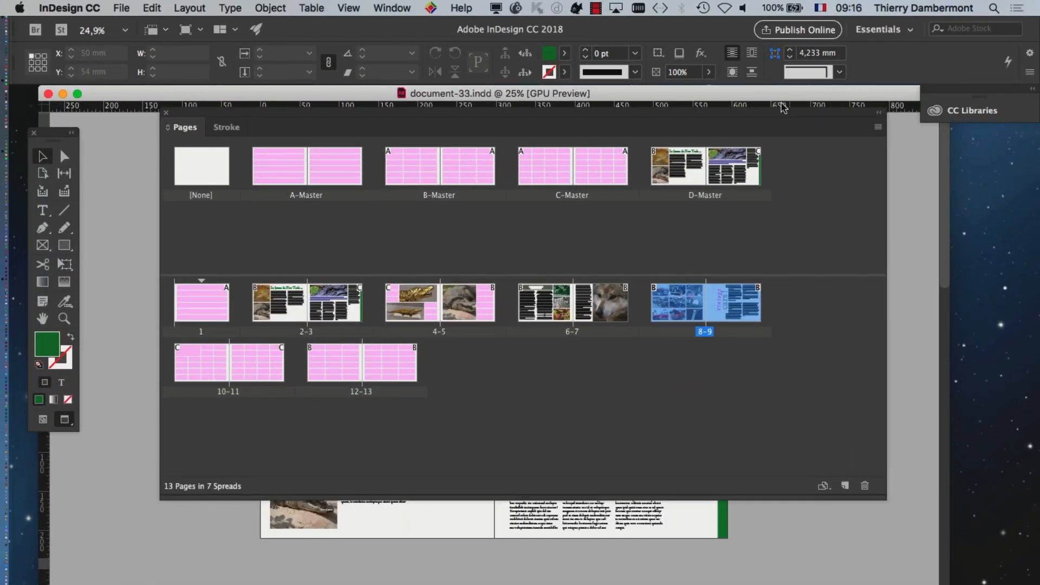
left_click_drag(769, 111, 756, 159)
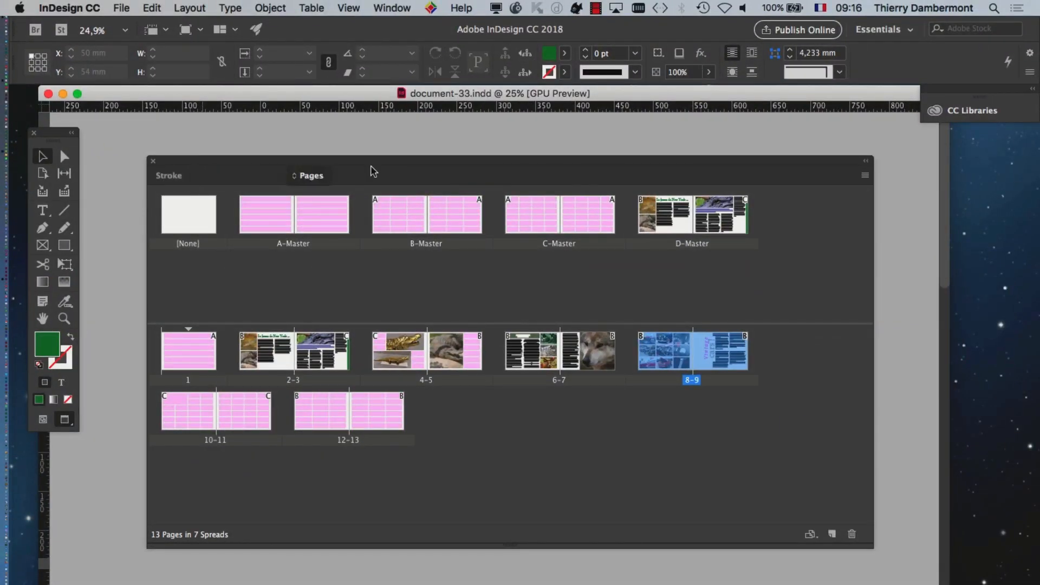
Dock the Pages panel above CC Libraries, and detach it again as a separate floating panel
mouse_move(311, 175)
left_mouse_down()
mouse_move(915, 143)
mouse_move(958, 114)
mouse_move(927, 167)
mouse_move(942, 107)
left_mouse_up()
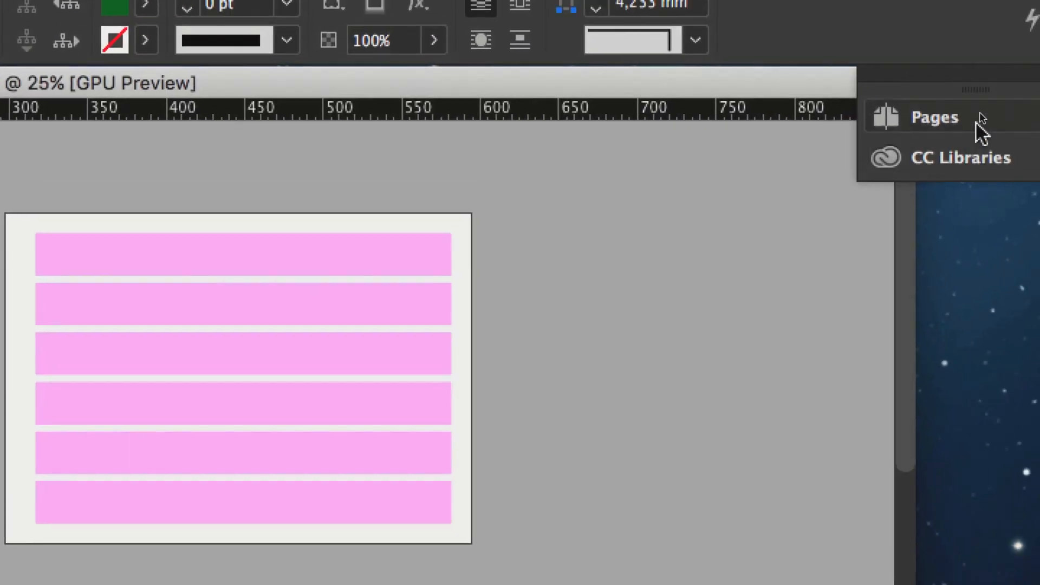
left_click(974, 74)
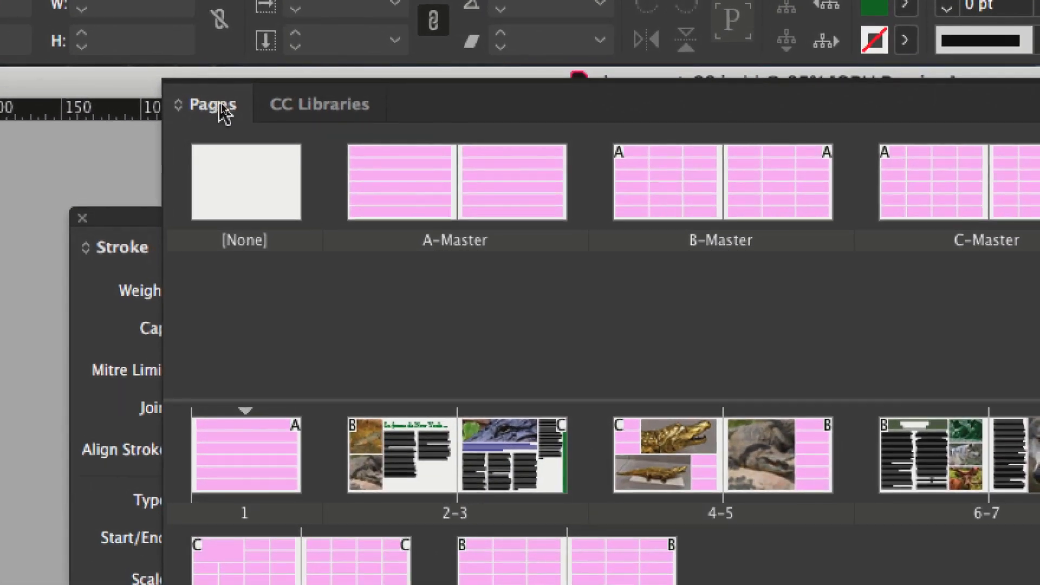
left_click_drag(219, 114, 164, 221)
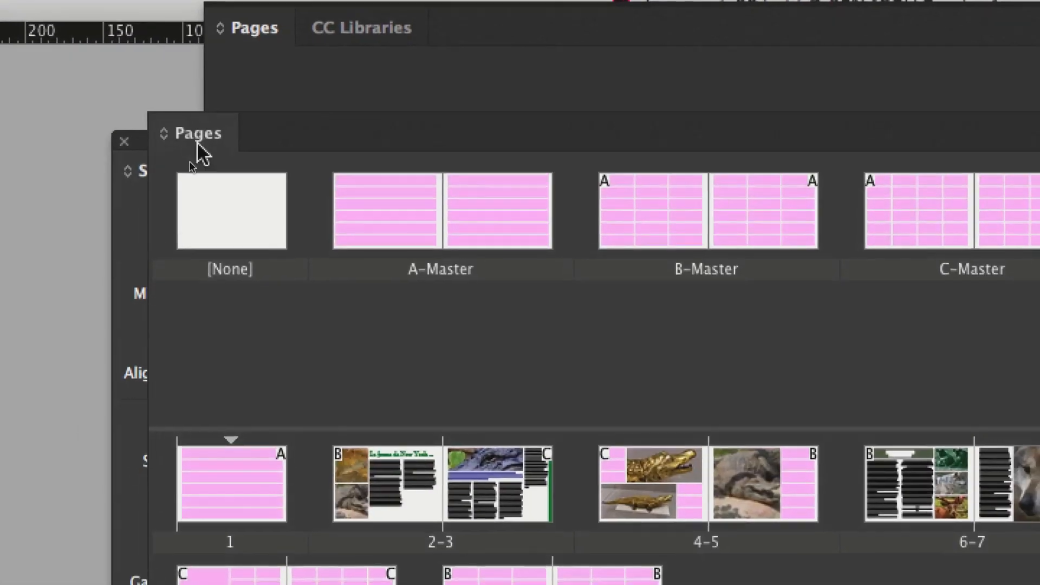
mouse_move(197, 143)
left_mouse_down()
mouse_move(170, 179)
mouse_move(271, 173)
mouse_move(179, 184)
mouse_move(378, 215)
left_mouse_up()
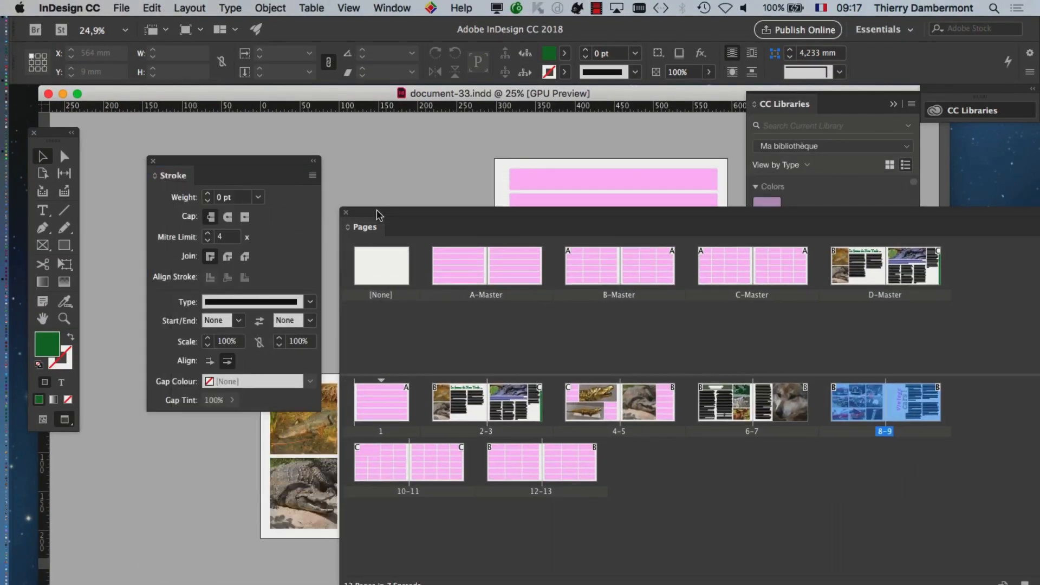
Close the Stroke panel, collapse CC Libraries and bring the floating Pages panel fully into view
left_click(151, 161)
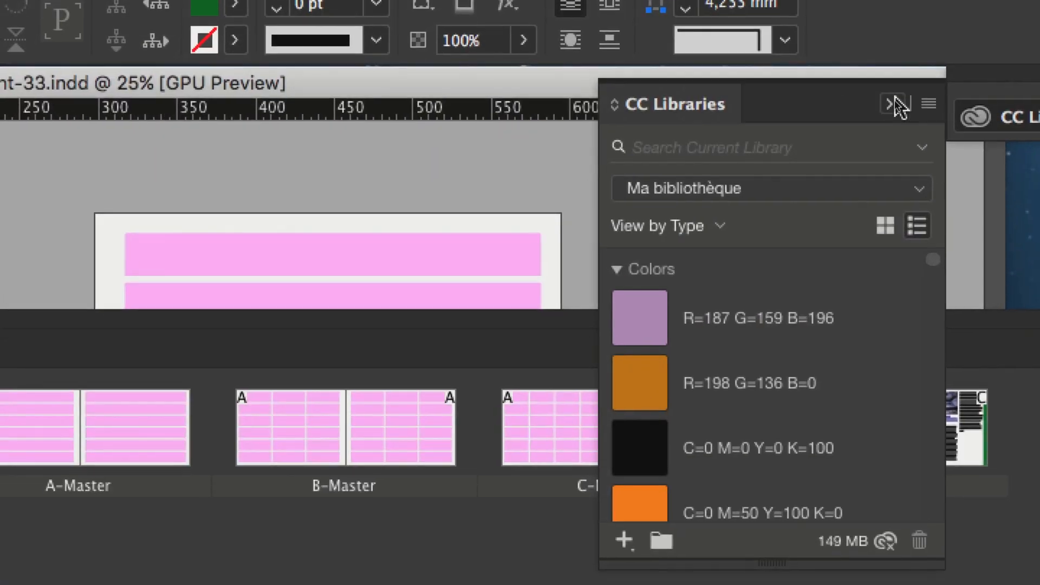
left_click(893, 103)
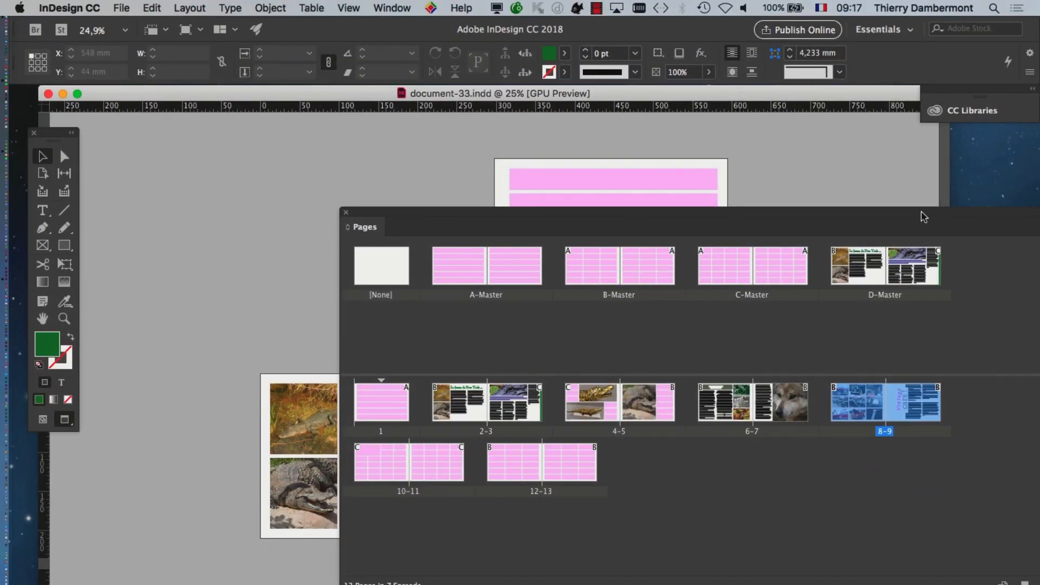
left_click_drag(923, 217, 716, 148)
Review the Pages panel's display options for thumbnail sizes, icons and layout, and cancel without changing anything
left_click(850, 165)
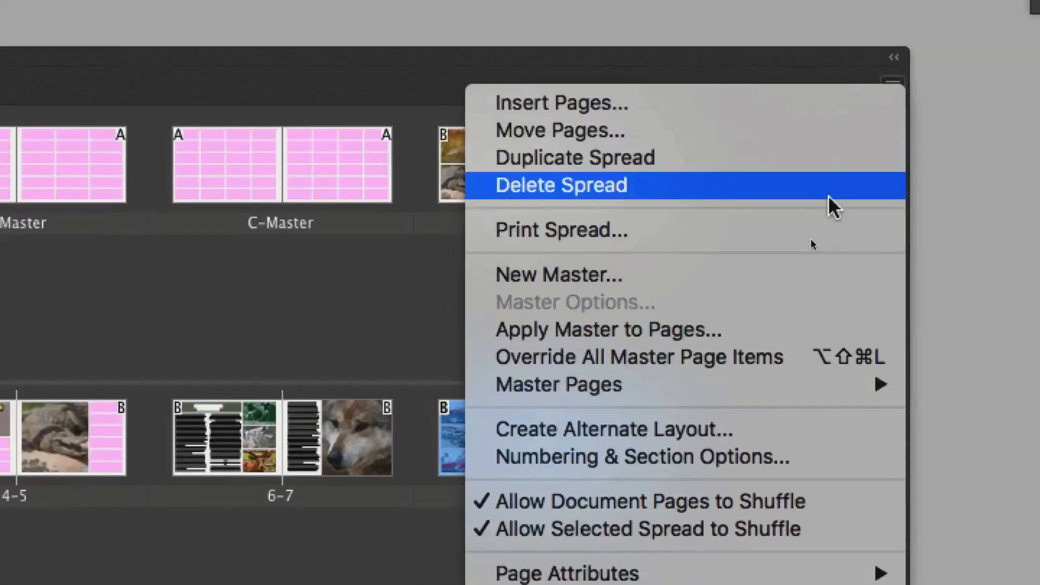
mouse_move(757, 572)
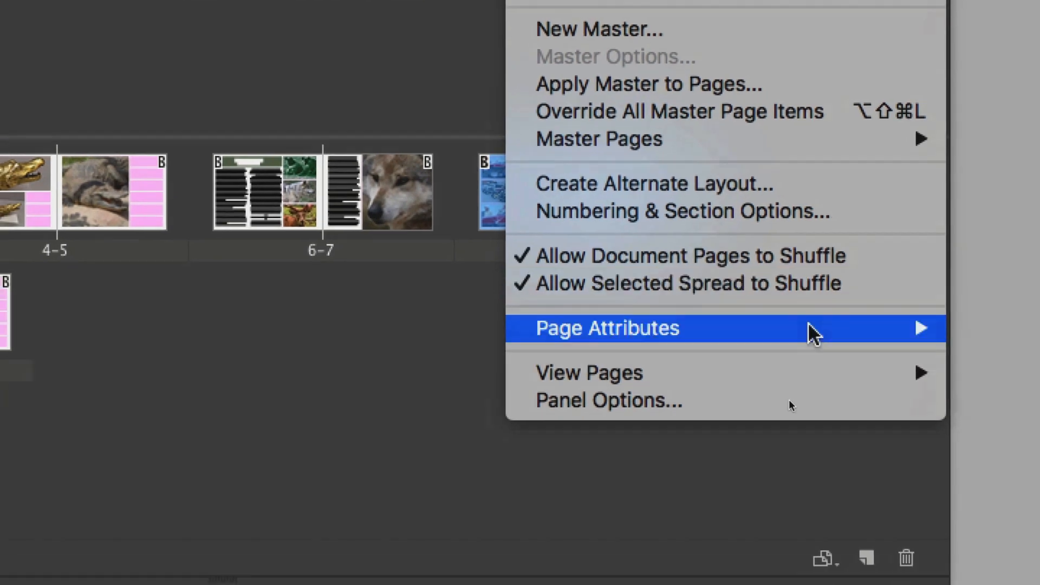
mouse_move(839, 384)
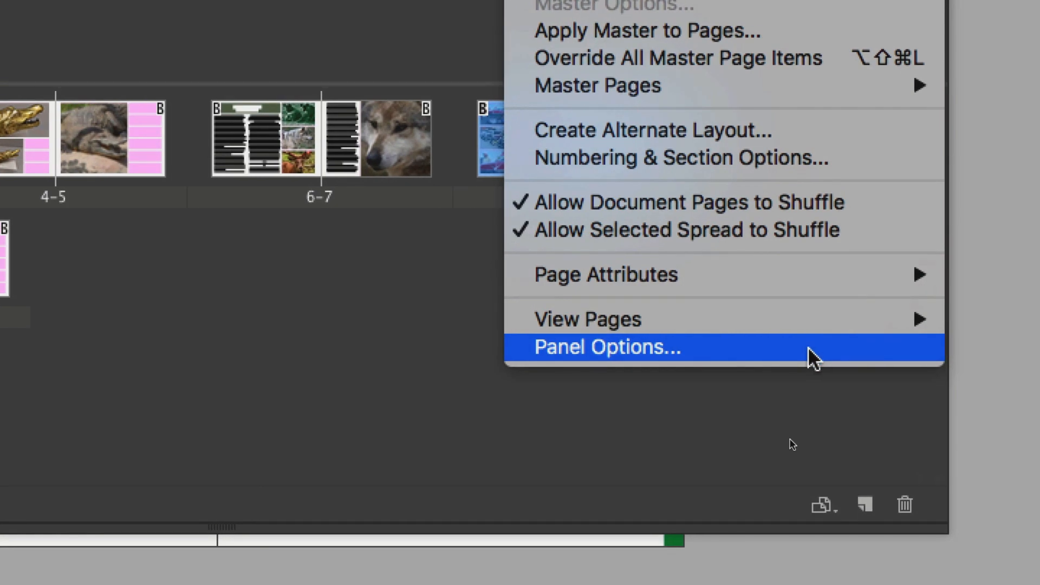
left_click(807, 346)
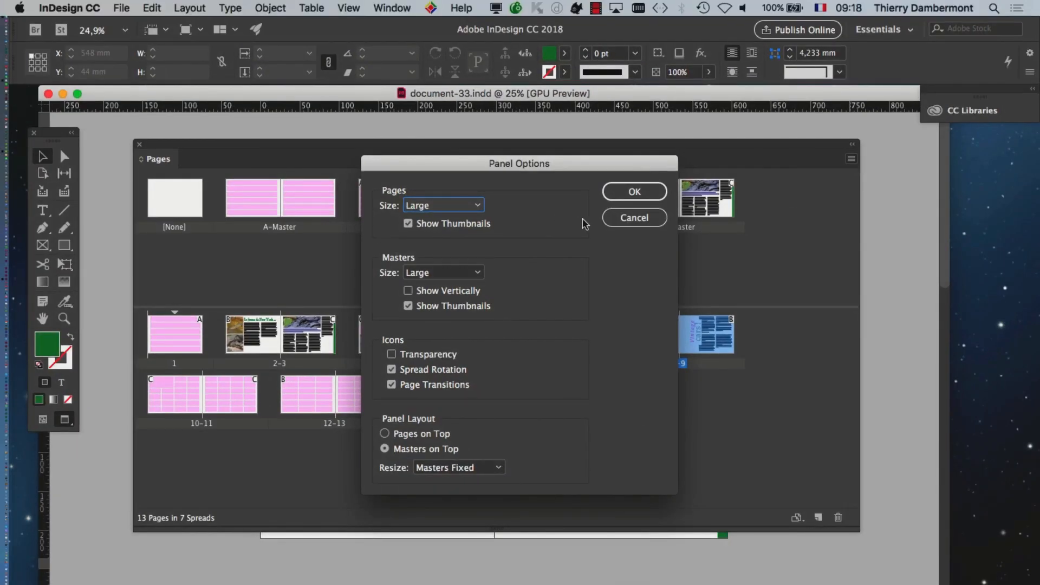
left_click(621, 219)
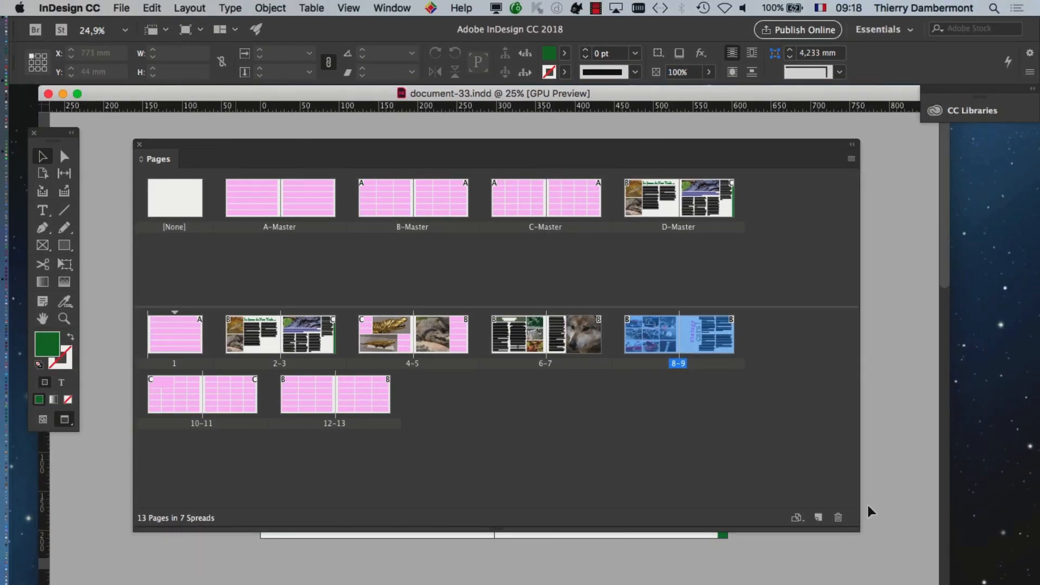
Narrow the Pages panel and move it aside to uncover the document's spreads
left_click_drag(856, 526, 711, 510)
left_click_drag(395, 145, 935, 310)
scroll(433, 364, "down", 5)
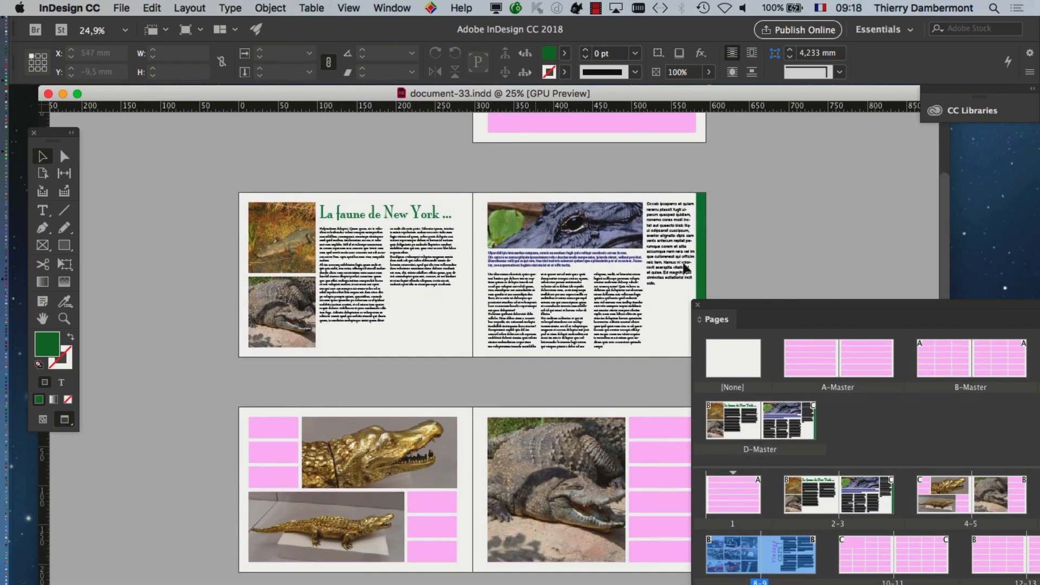
left_click_drag(761, 308, 888, 378)
Examine the document's spreads at 75% from pages 2–3 through pages 8–9
scroll(494, 297, "up", 2)
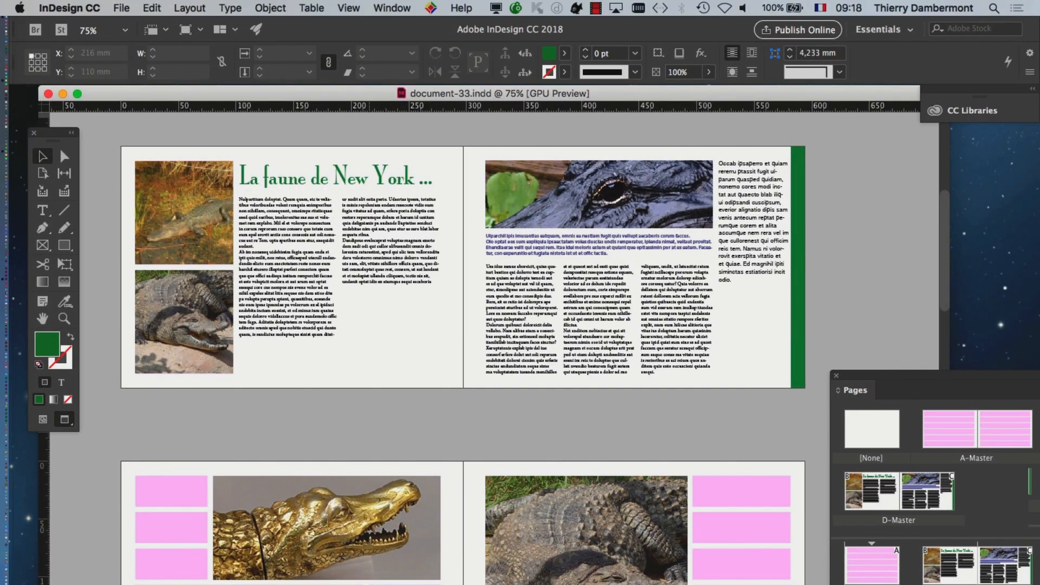
scroll(366, 442, "down", 5)
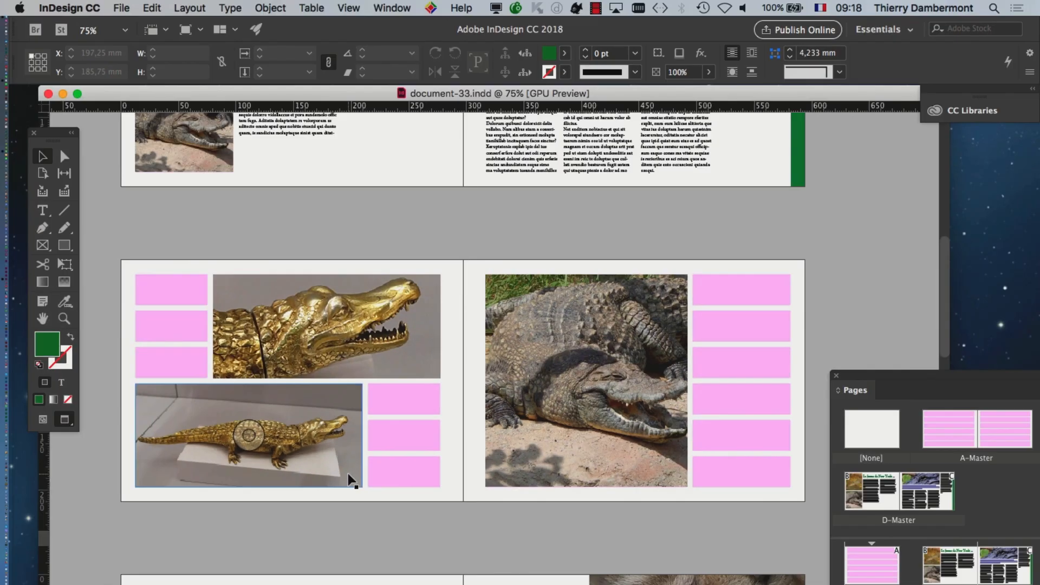
scroll(349, 479, "down", 6)
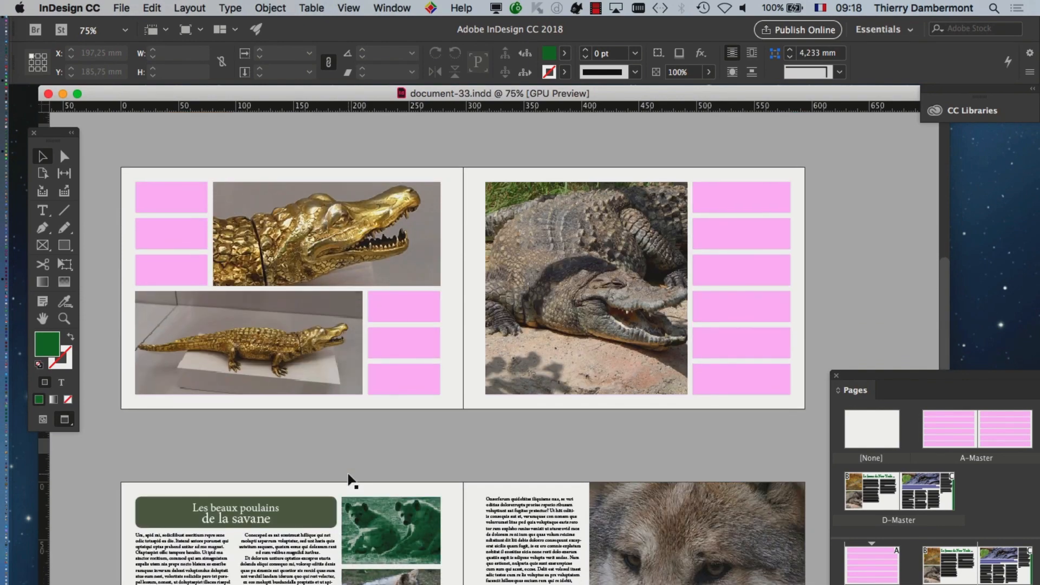
scroll(350, 479, "down", 8)
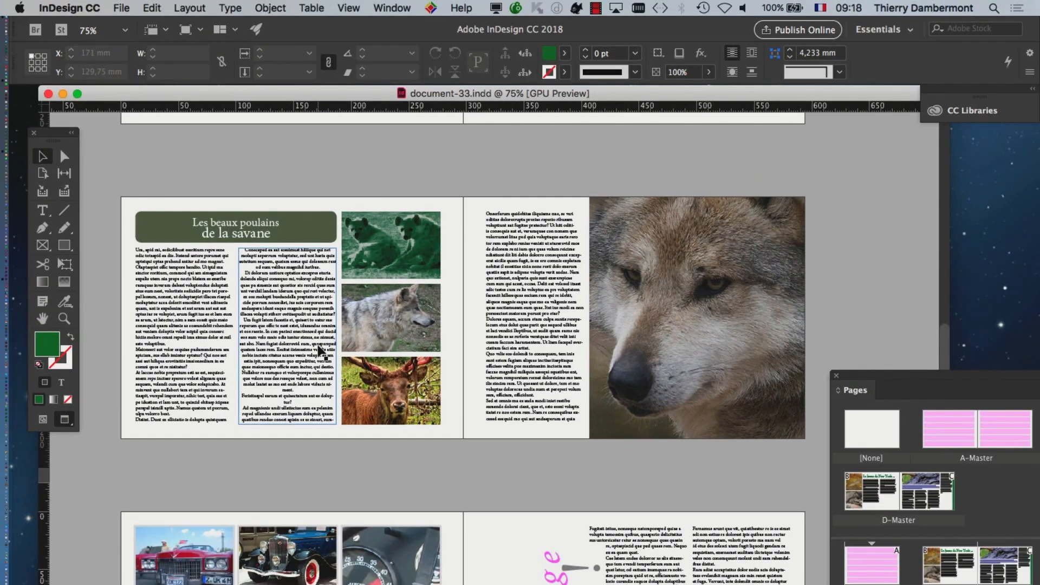
scroll(316, 352, "down", 4)
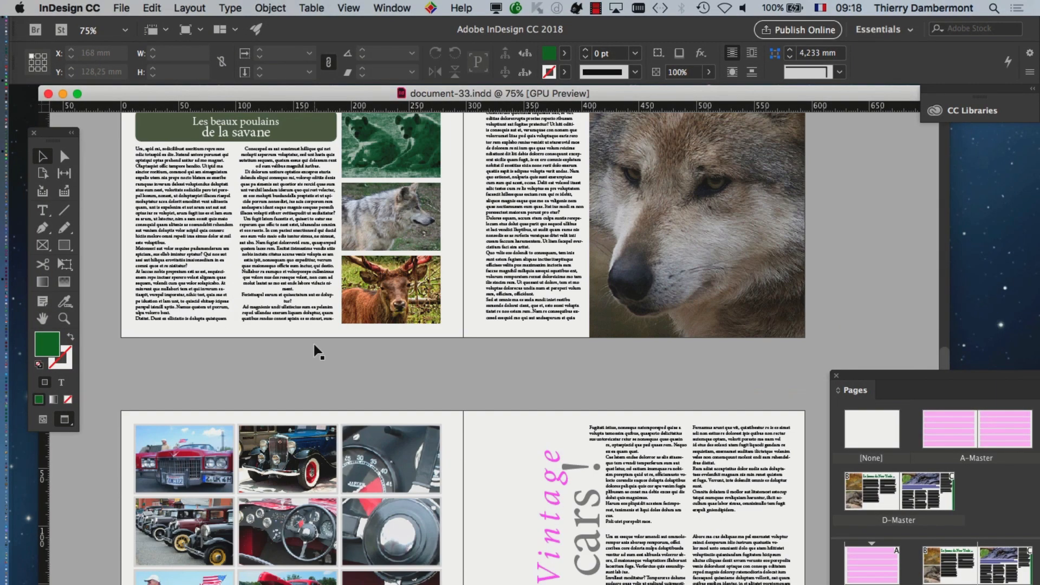
scroll(317, 352, "down", 3)
scroll(317, 352, "down", 1)
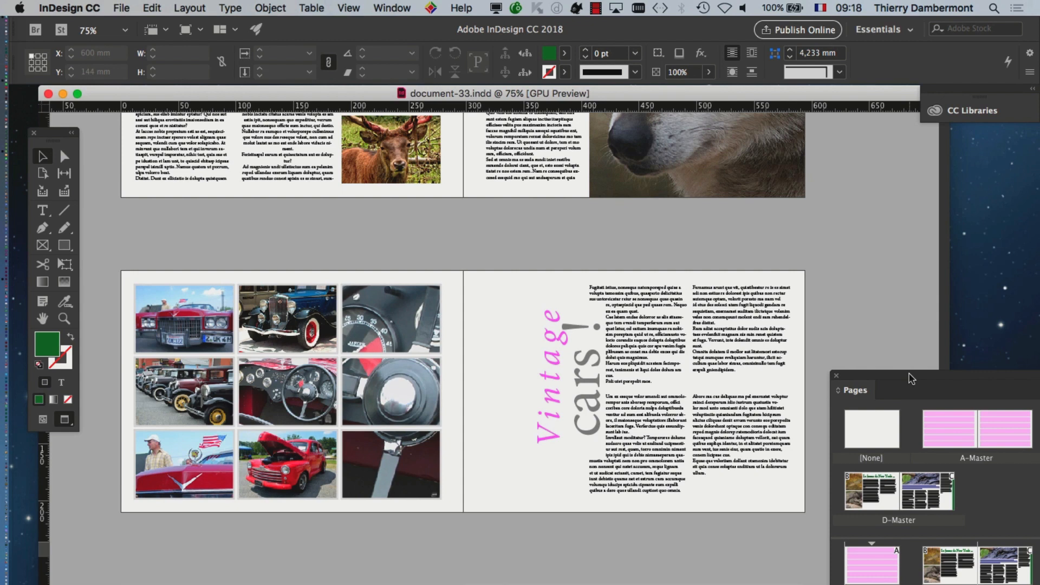
Bring the Pages panel back over the document and widen it until all masters fit on one row
left_click_drag(911, 378, 486, 191)
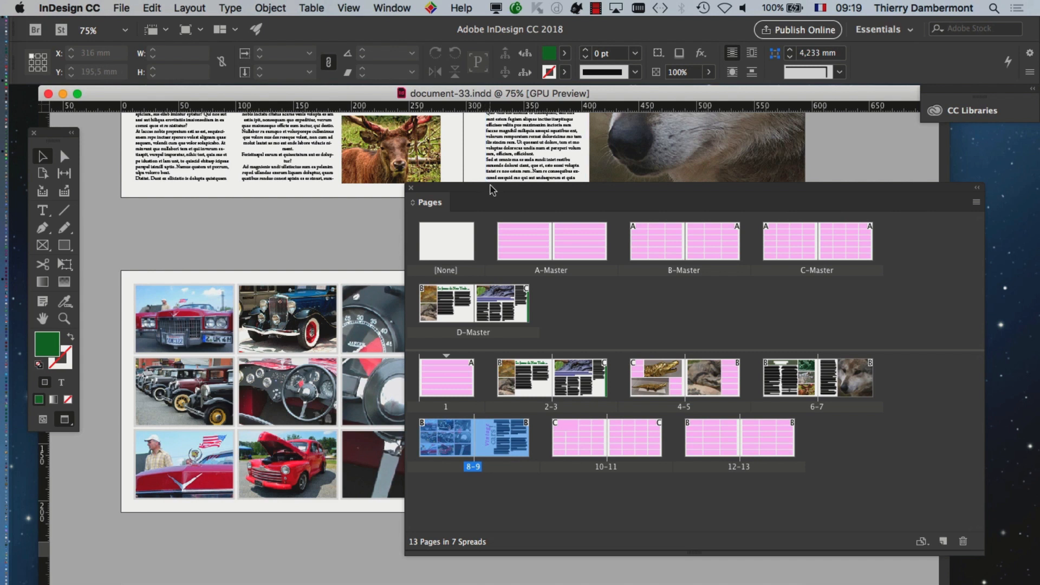
left_click_drag(509, 196, 515, 229)
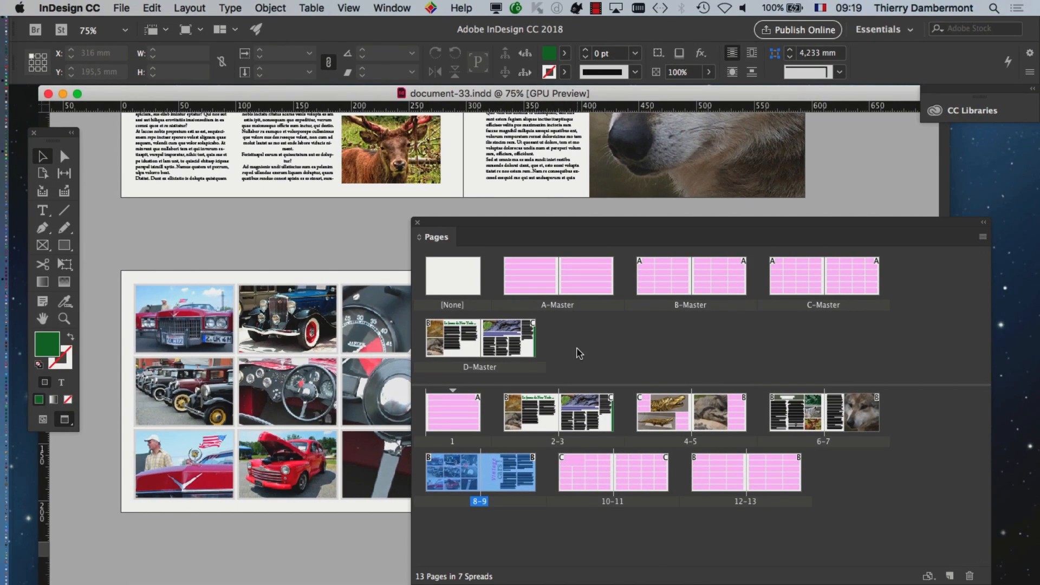
left_click_drag(545, 224, 391, 213)
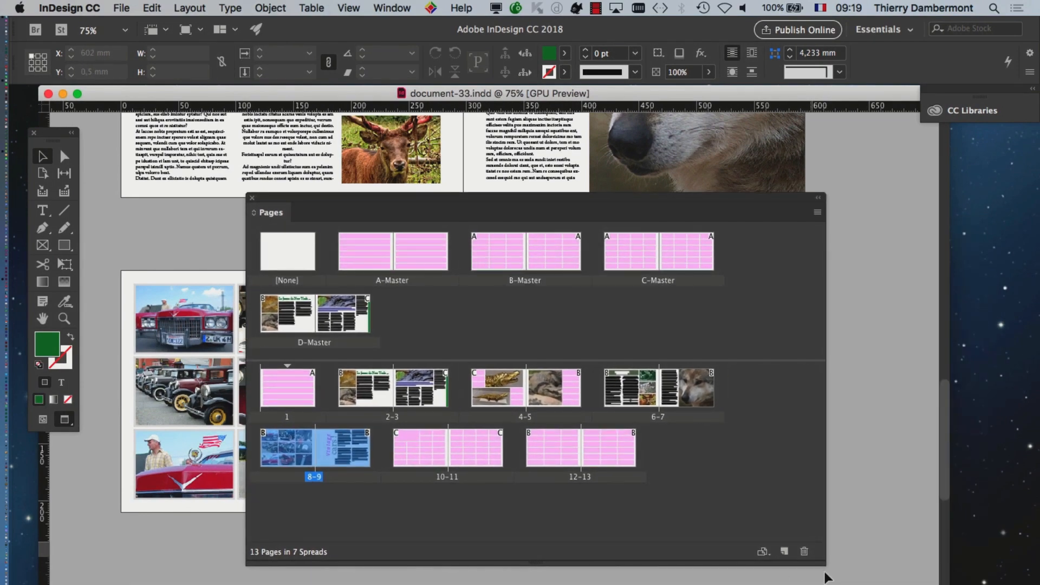
left_click_drag(819, 562, 1037, 552)
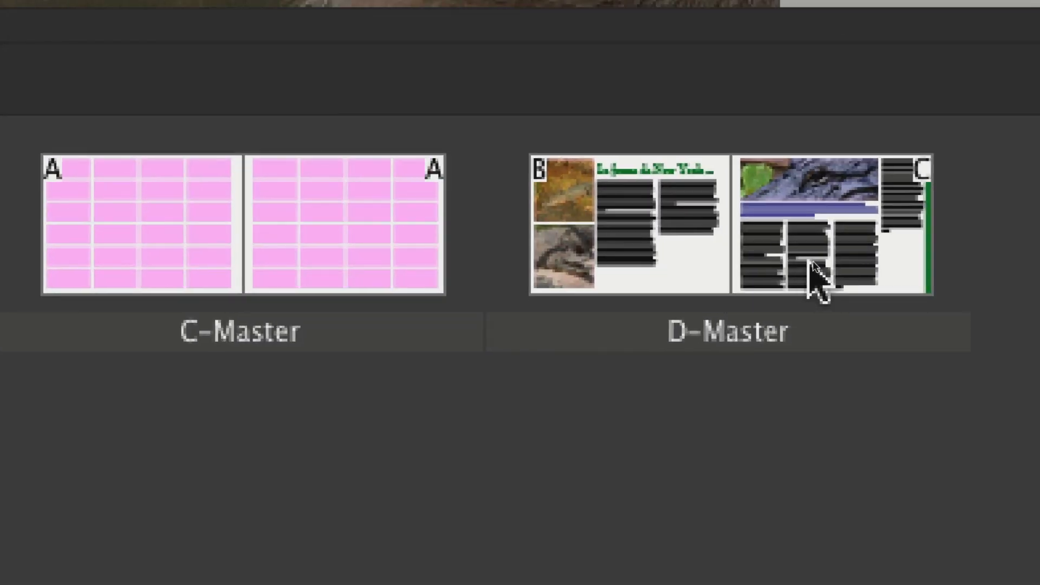
mouse_move(812, 265)
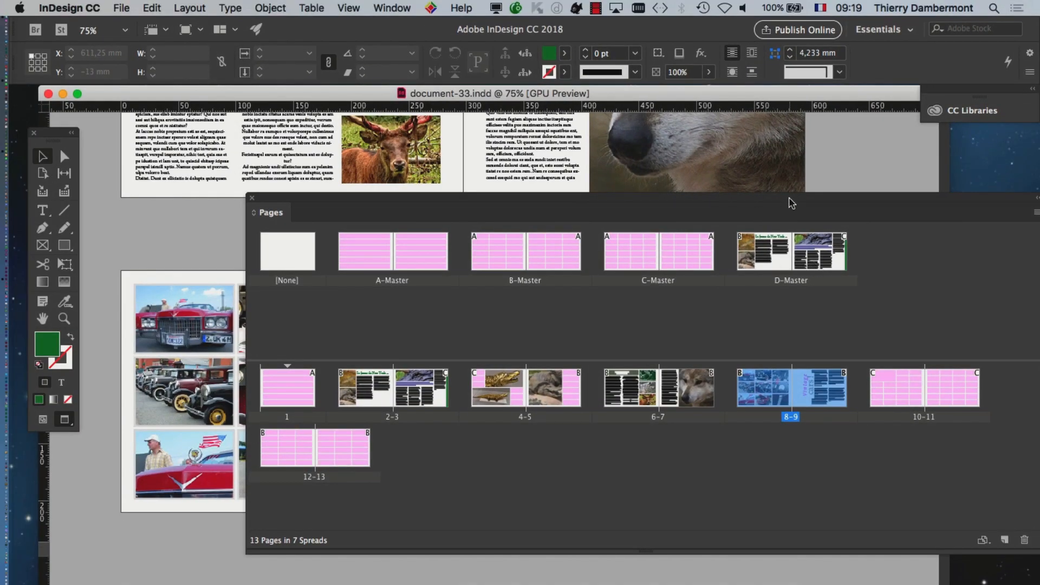
left_click_drag(791, 203, 712, 190)
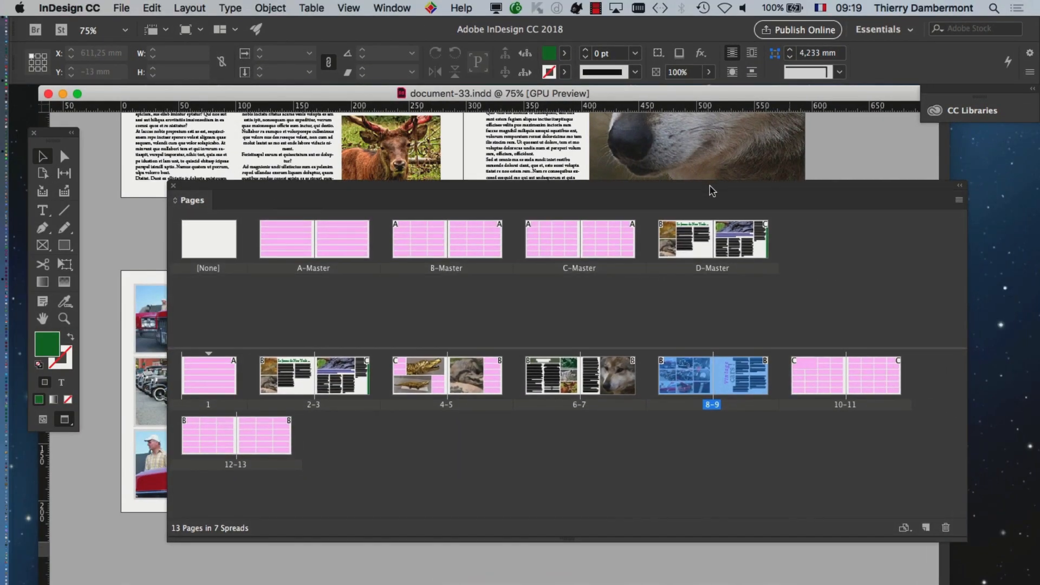
left_click(958, 201)
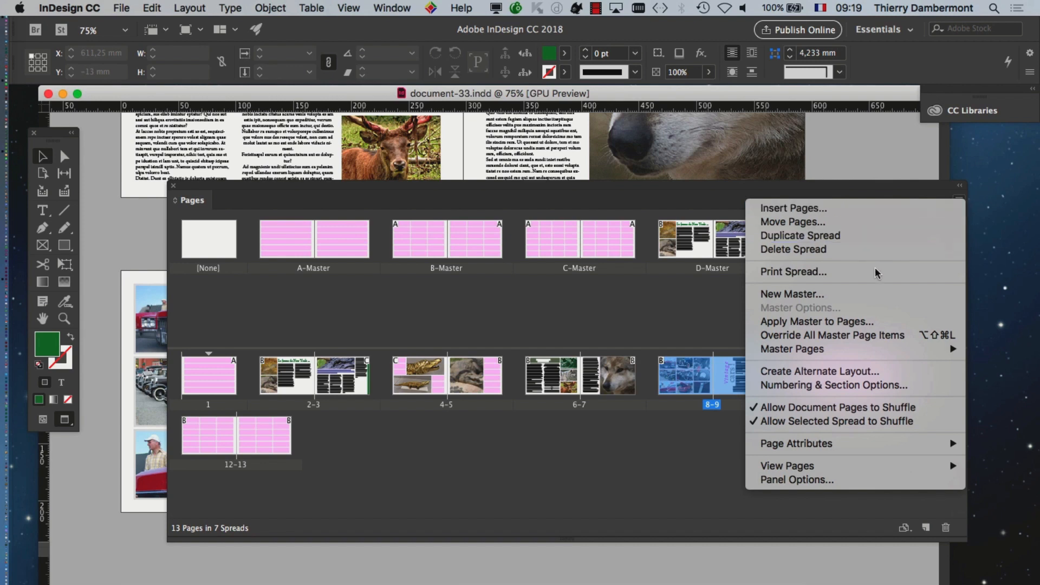
mouse_move(870, 348)
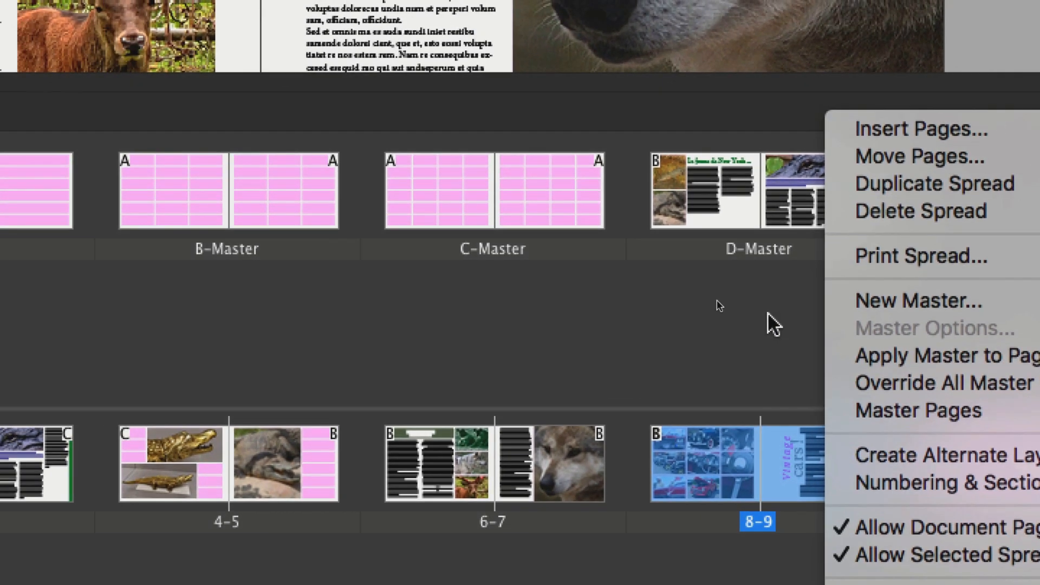
left_click(603, 279)
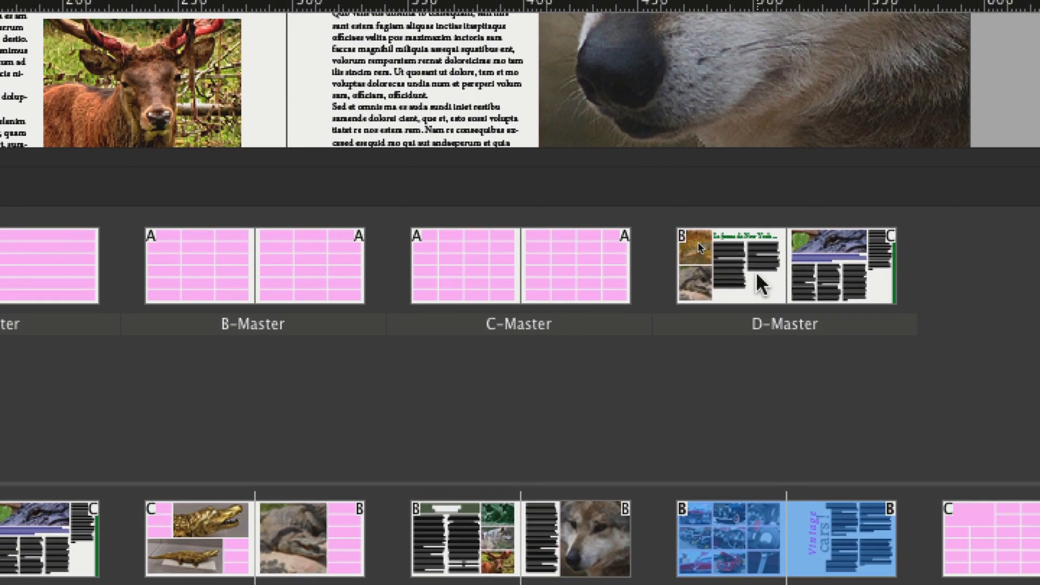
Select individual pages of D-Master and C-Master in turn to check which master each is based on
left_click(758, 259)
left_click(806, 268)
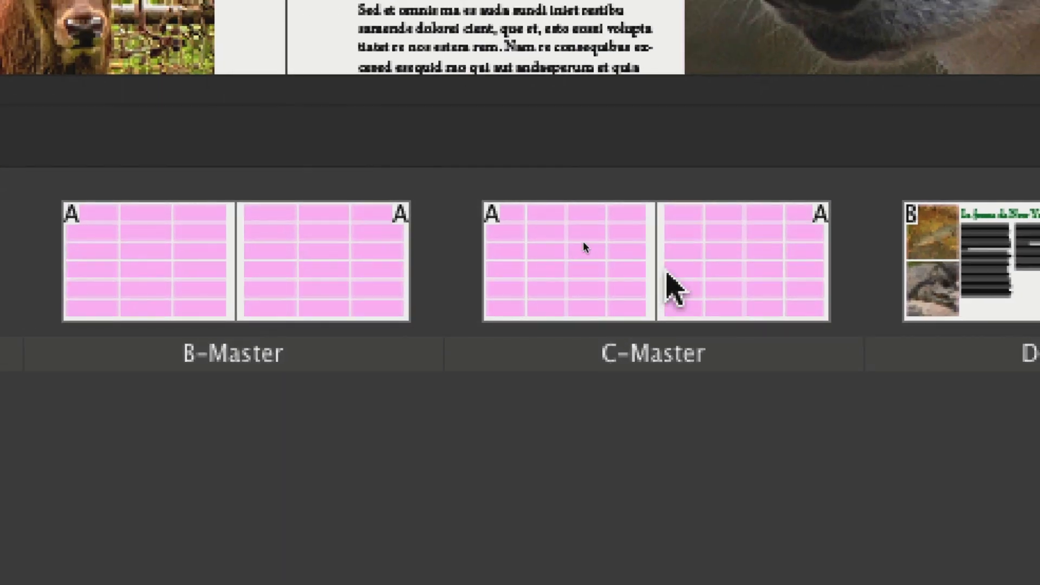
left_click(667, 273)
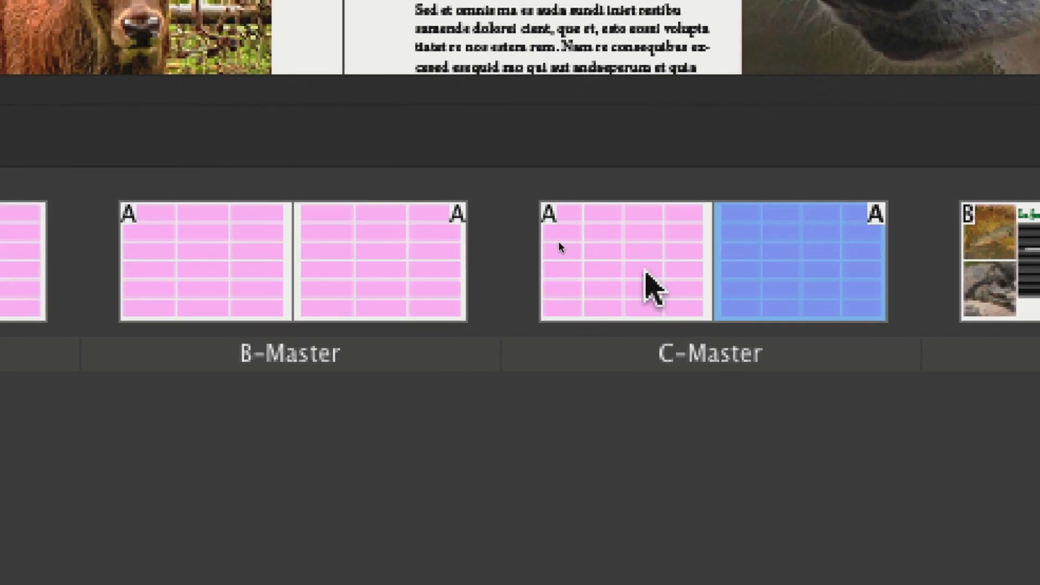
left_click(587, 270)
left_click(348, 276)
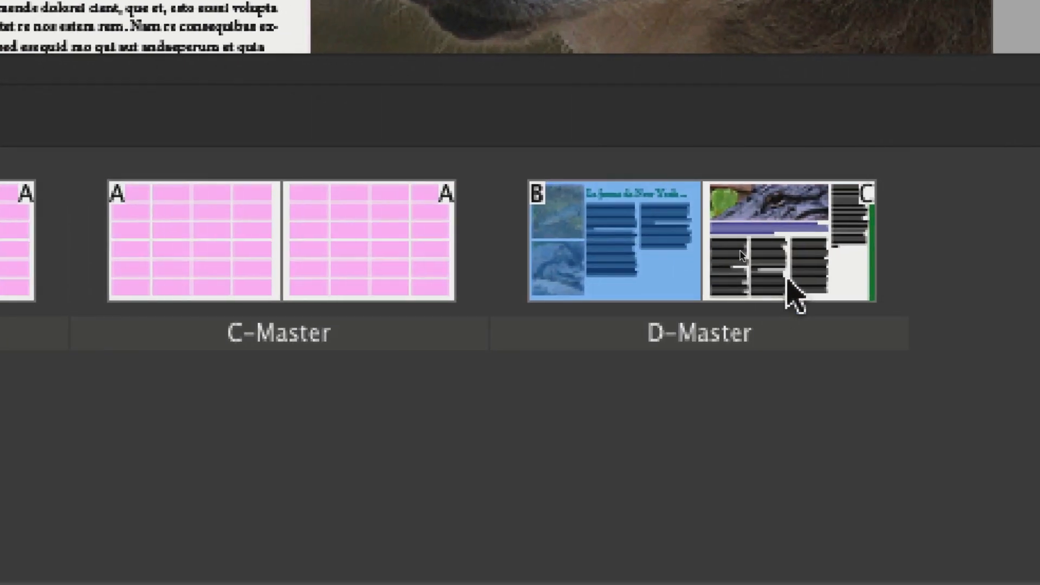
left_click(889, 252)
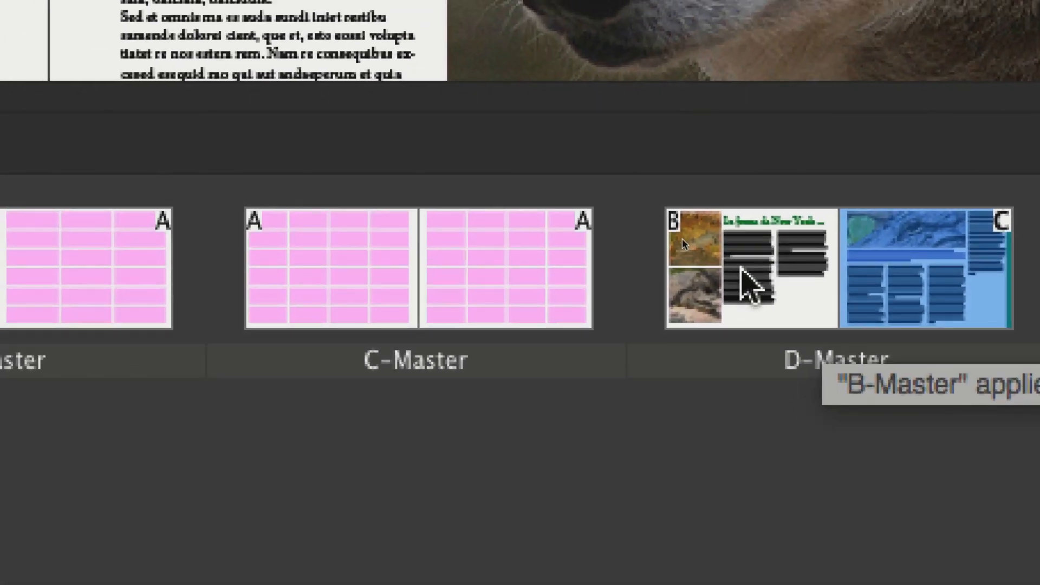
Reselect a page of C-Master and then one of D-Master to compare their parent masters
left_click(589, 257)
left_click(802, 267)
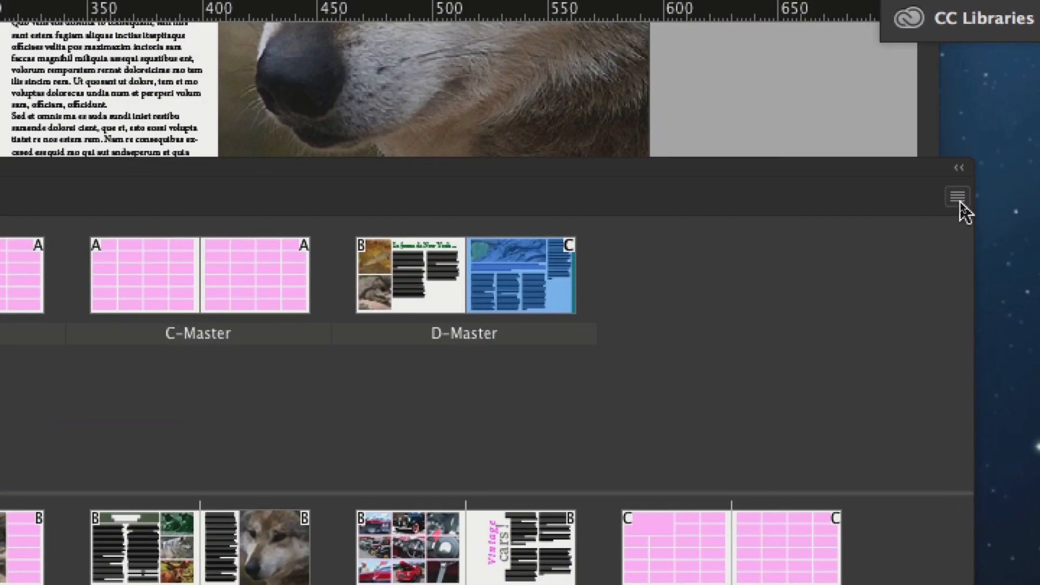
Review the size choices for pages and masters in the Pages panel's options and close them without changes
left_click(958, 200)
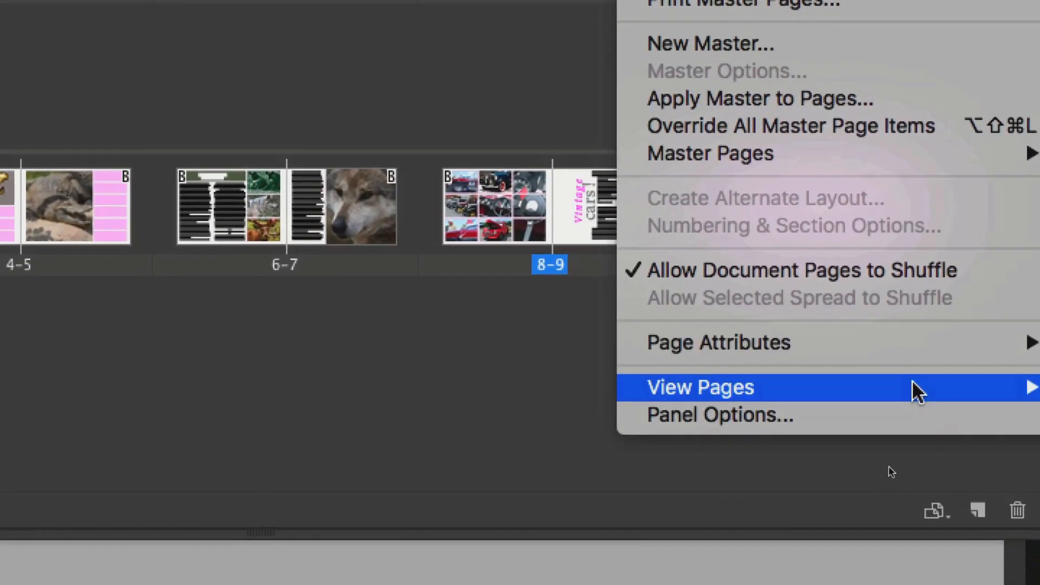
left_click(908, 391)
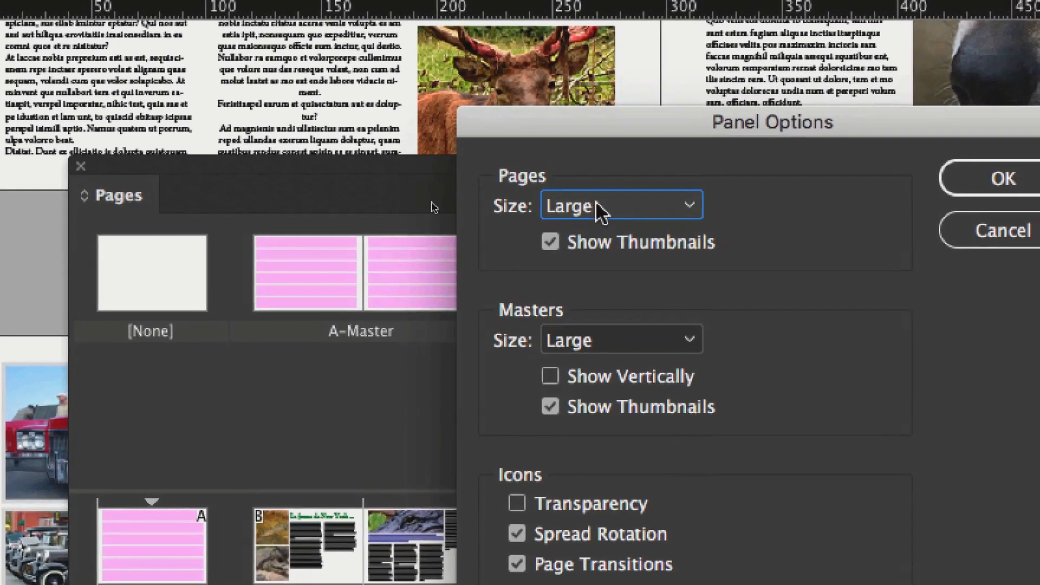
left_click(504, 64)
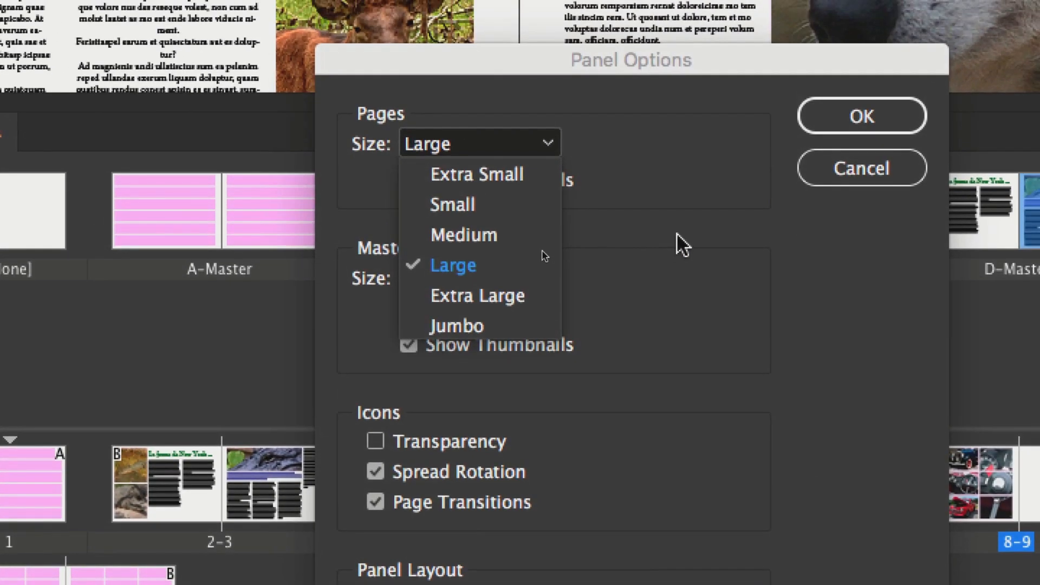
left_click(681, 244)
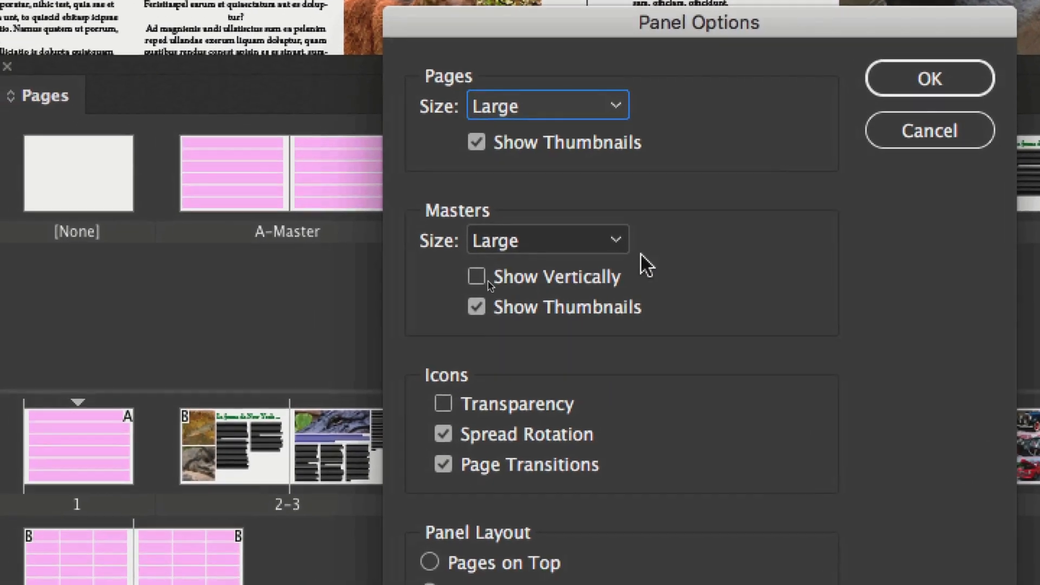
left_click(509, 278)
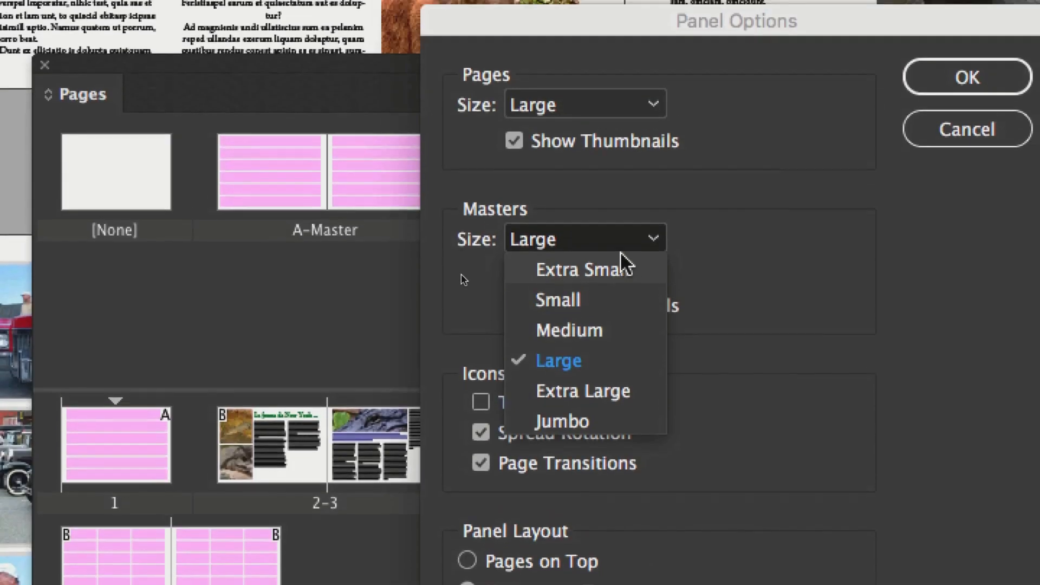
left_click(627, 109)
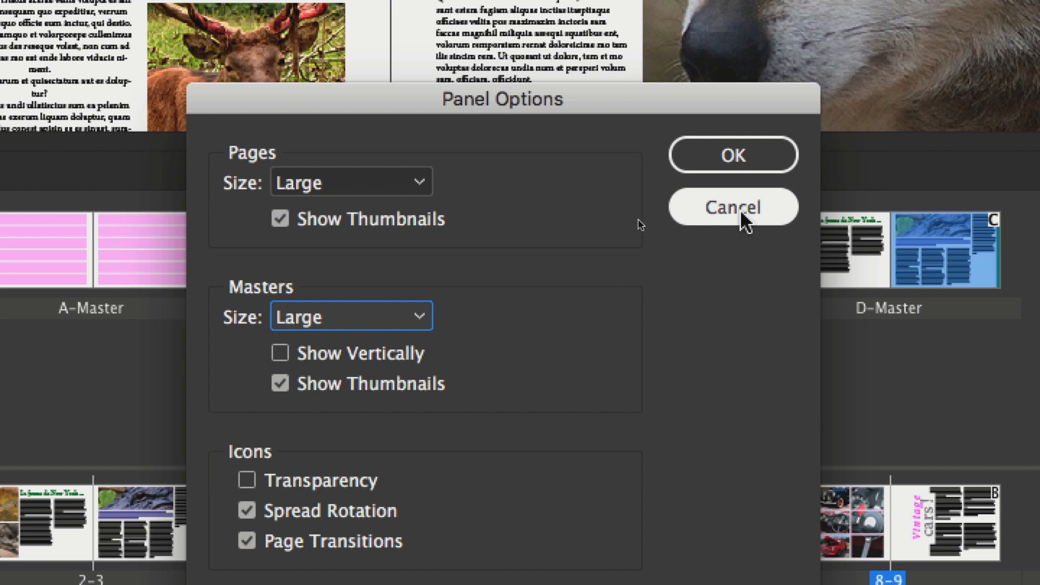
left_click(741, 212)
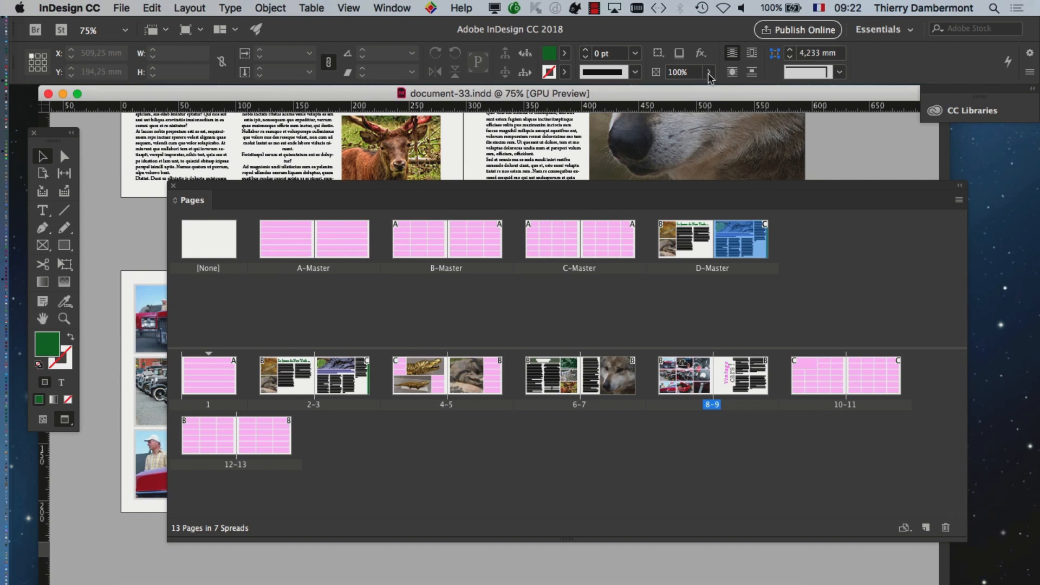
Move the Pages panel down to view spread 6–7 in the document, and bring the panel back up
left_click_drag(780, 188, 802, 283)
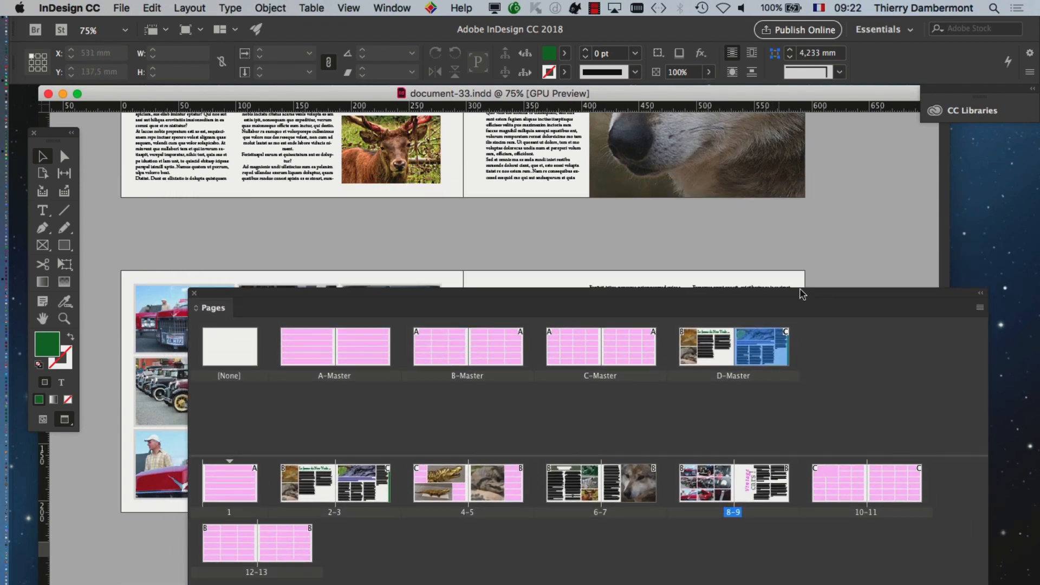
scroll(651, 222, "up", 1)
scroll(651, 222, "up", 6)
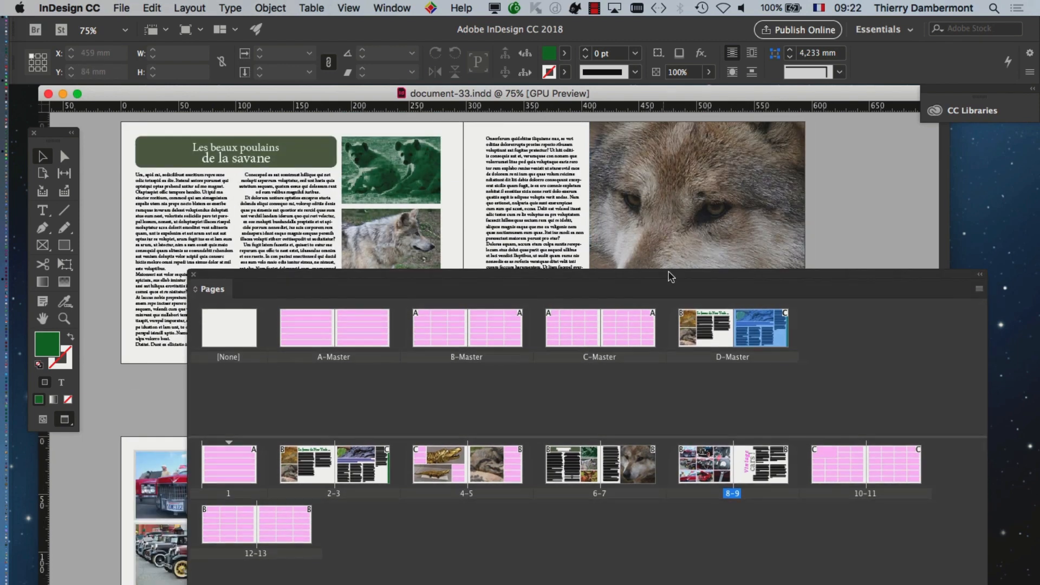
left_click_drag(670, 279, 657, 170)
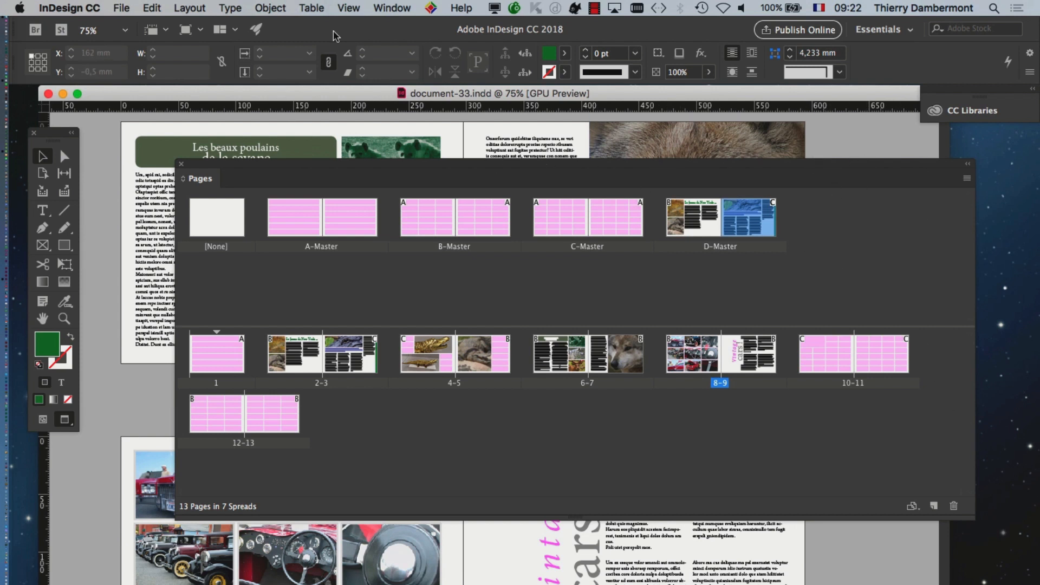
Open the Links panel, close the Pages panel, and place the Links panel over the document's right-hand pages
left_click(392, 8)
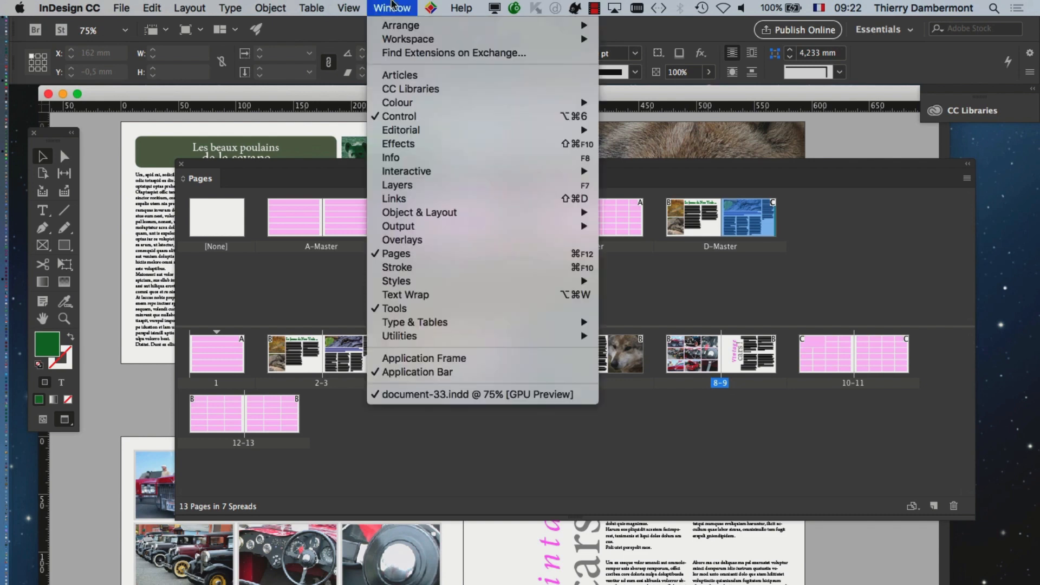
left_click(436, 204)
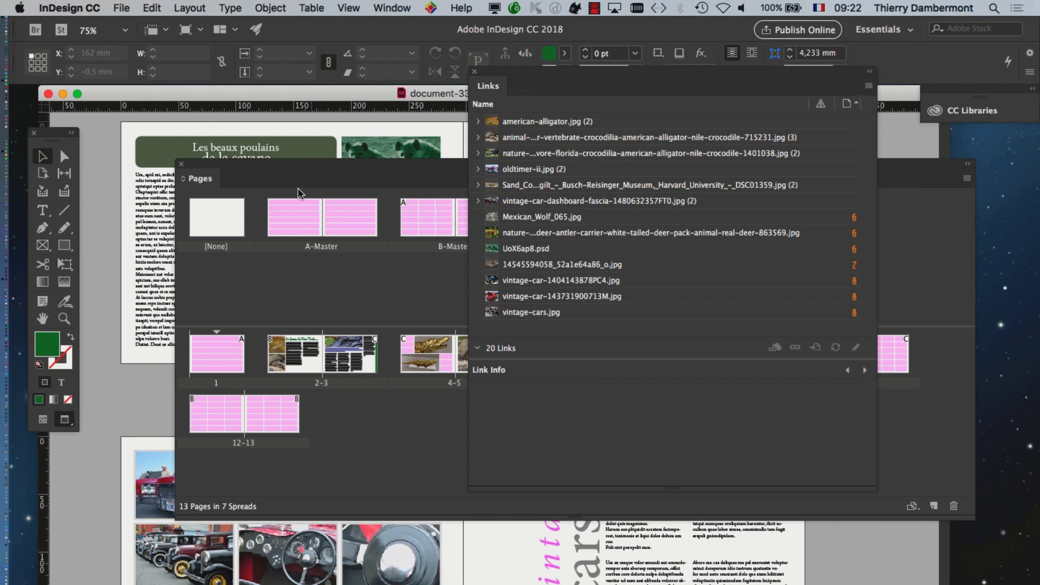
left_click(183, 166)
left_click(182, 165)
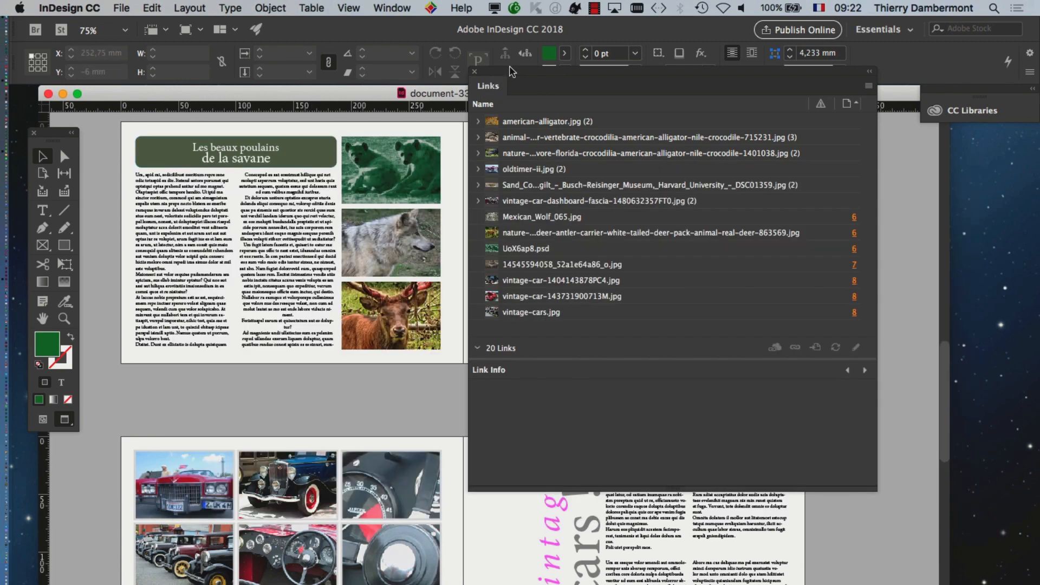
left_click_drag(515, 75, 531, 133)
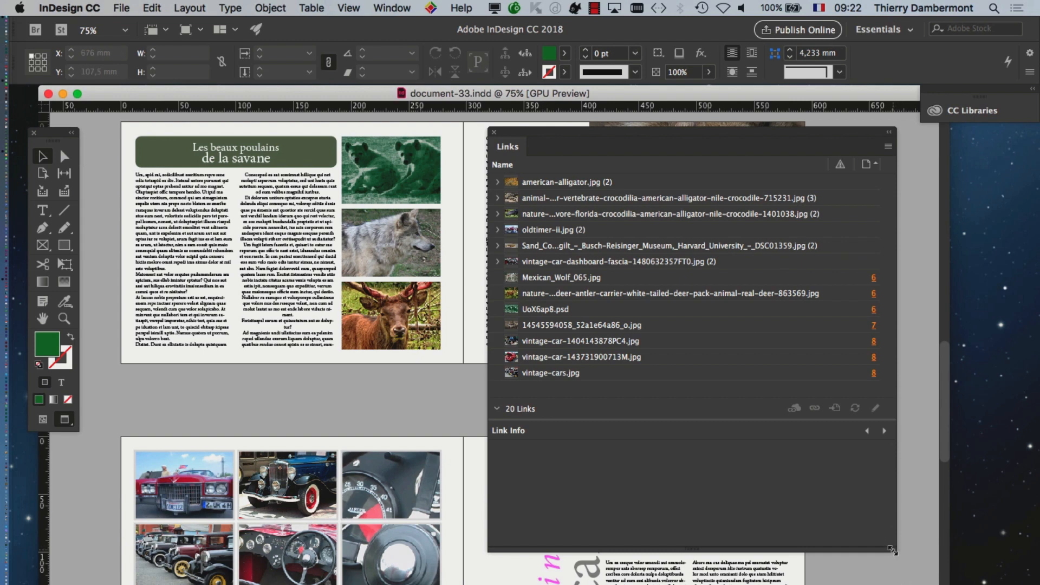
Switch to the document-33 Folder in Finder and narrow the Name column to reveal the date, size and kind columns
key("super+Tab")
left_click(550, 345)
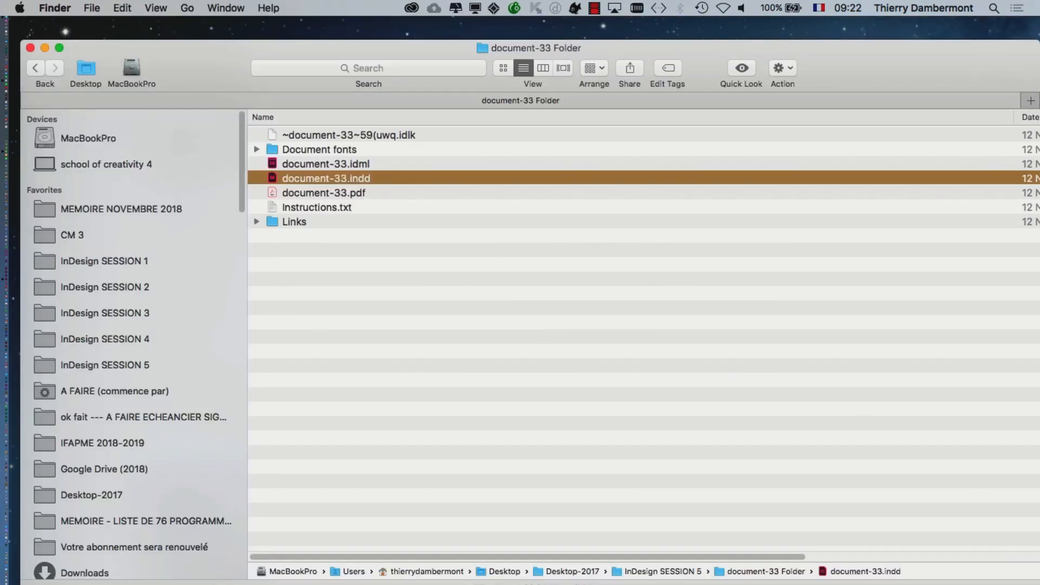
mouse_move(1038, 584)
left_mouse_down()
mouse_move(956, 584)
mouse_move(1039, 584)
left_mouse_up()
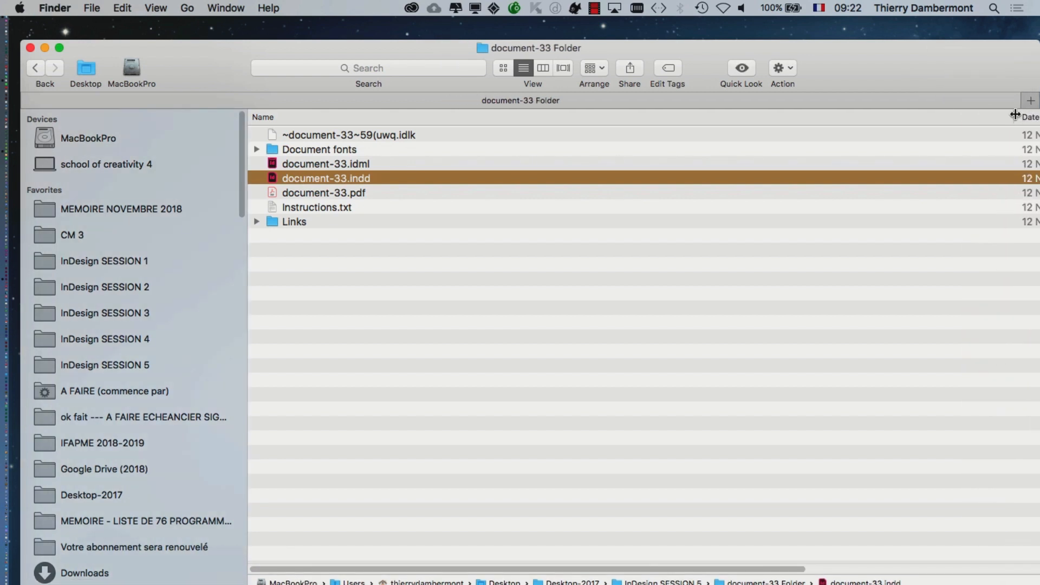
left_click_drag(1014, 114, 463, 148)
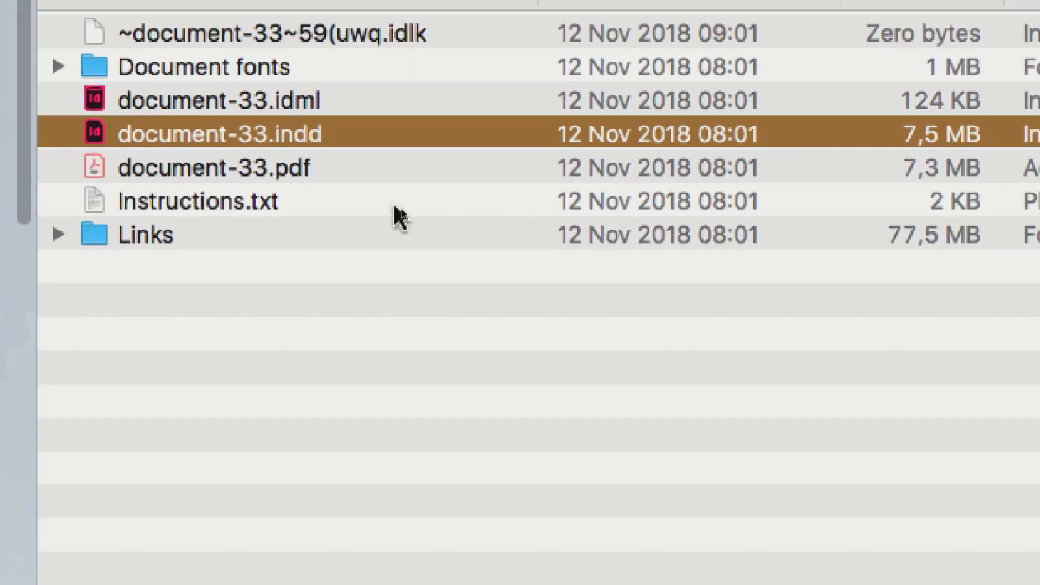
Compare the sizes of document-33.indd and the Links folder, shrinking the Finder window to fit its columns
left_click(465, 221)
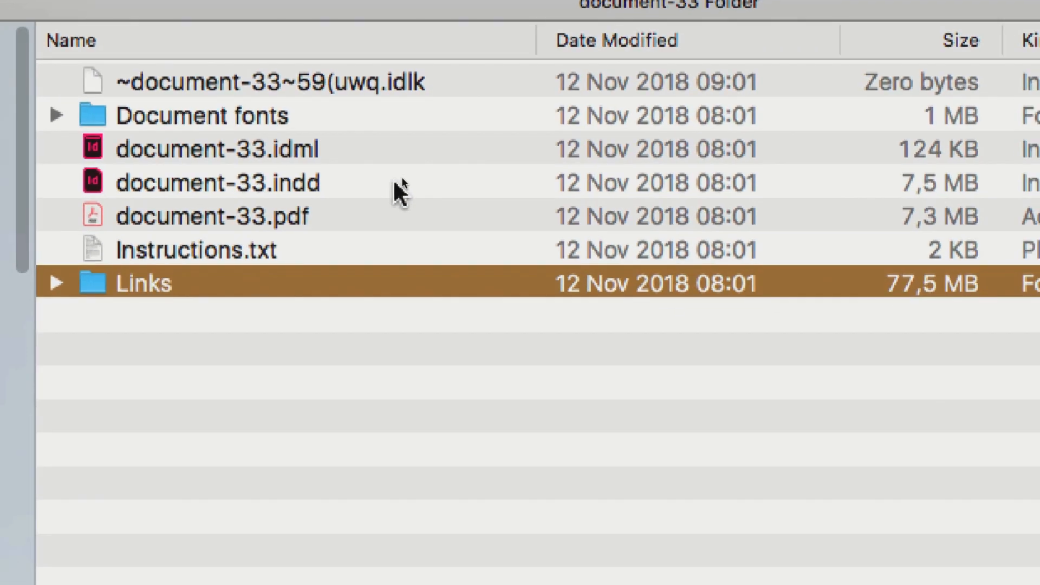
left_click(394, 182)
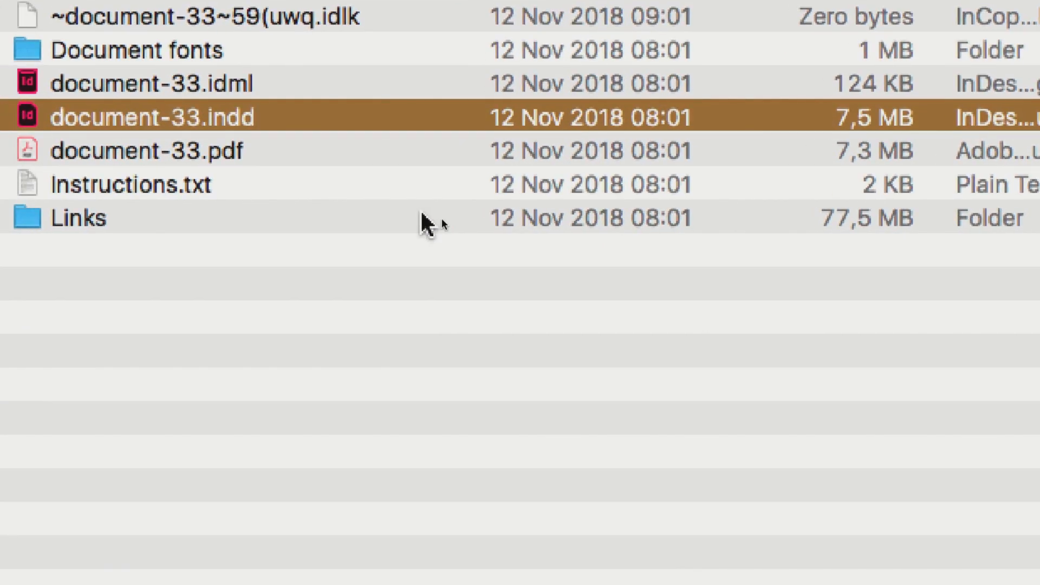
left_click(428, 222)
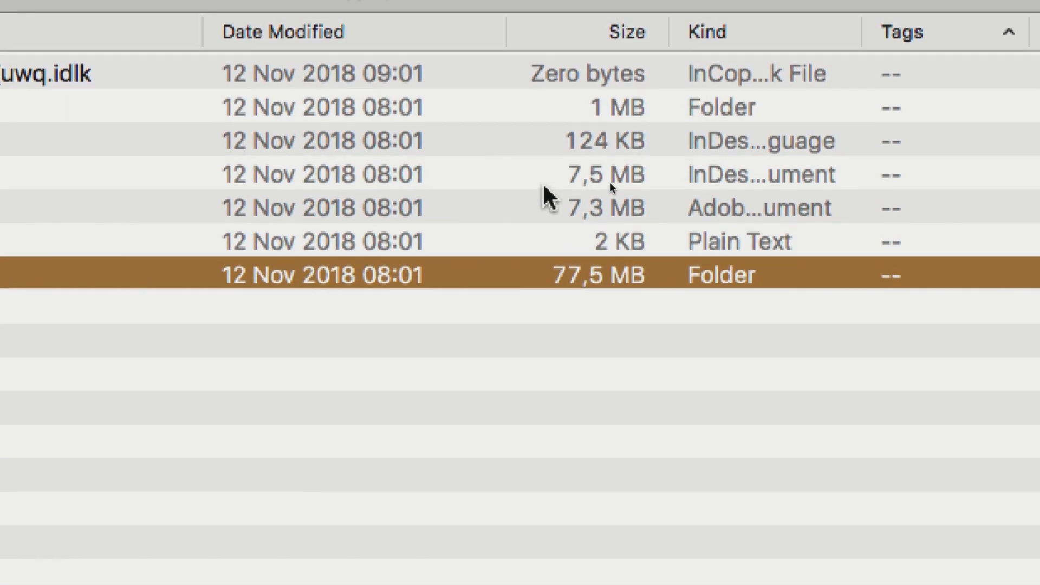
left_click(541, 122)
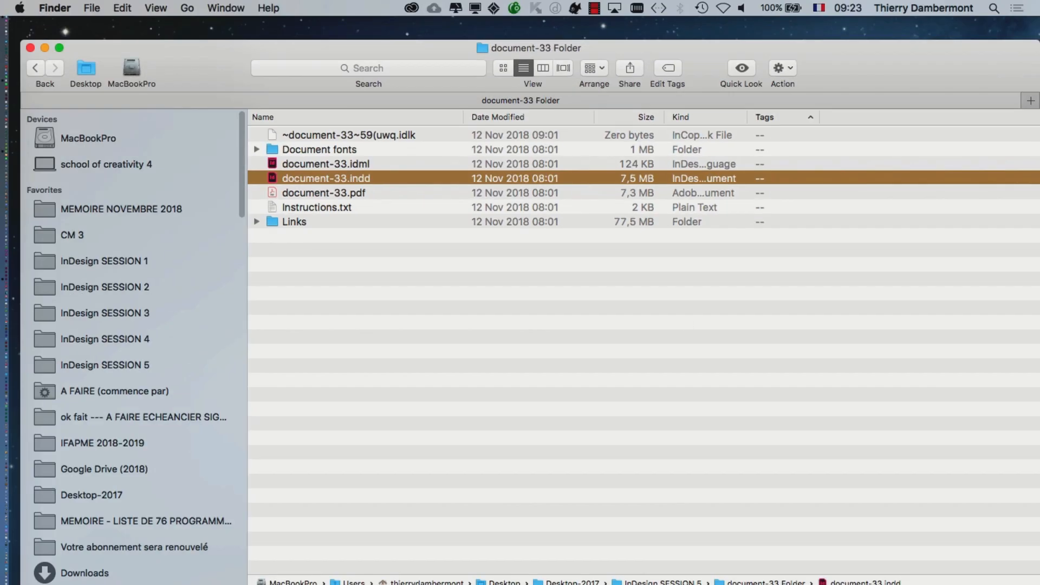
left_click_drag(1037, 582, 829, 514)
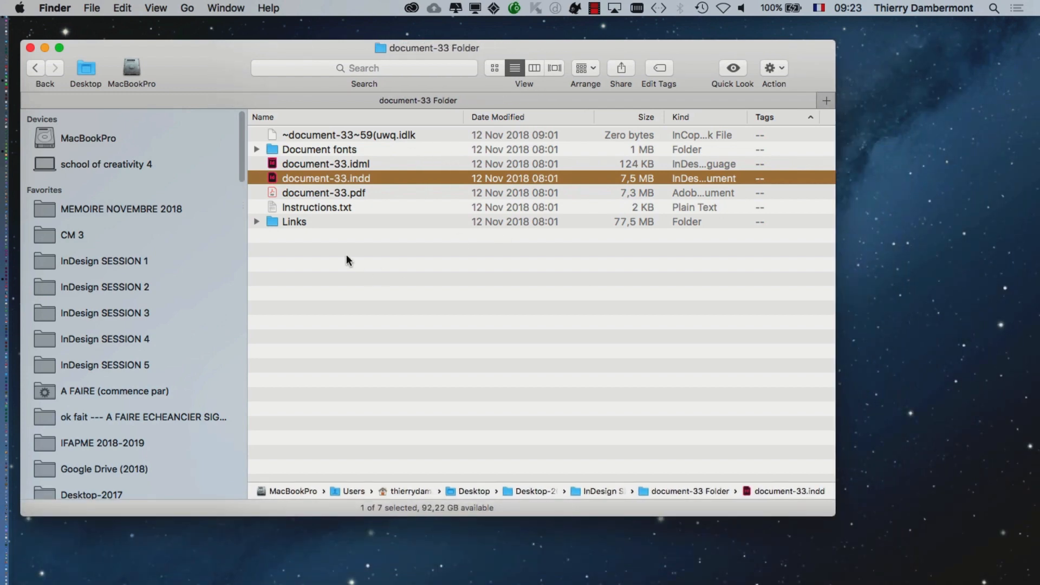
left_click(320, 221)
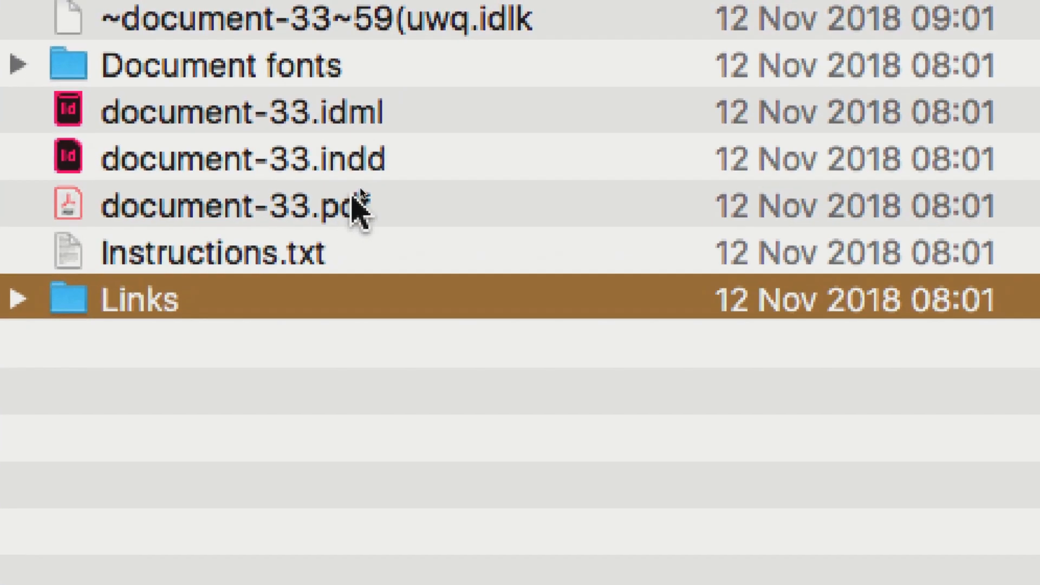
left_click(468, 79)
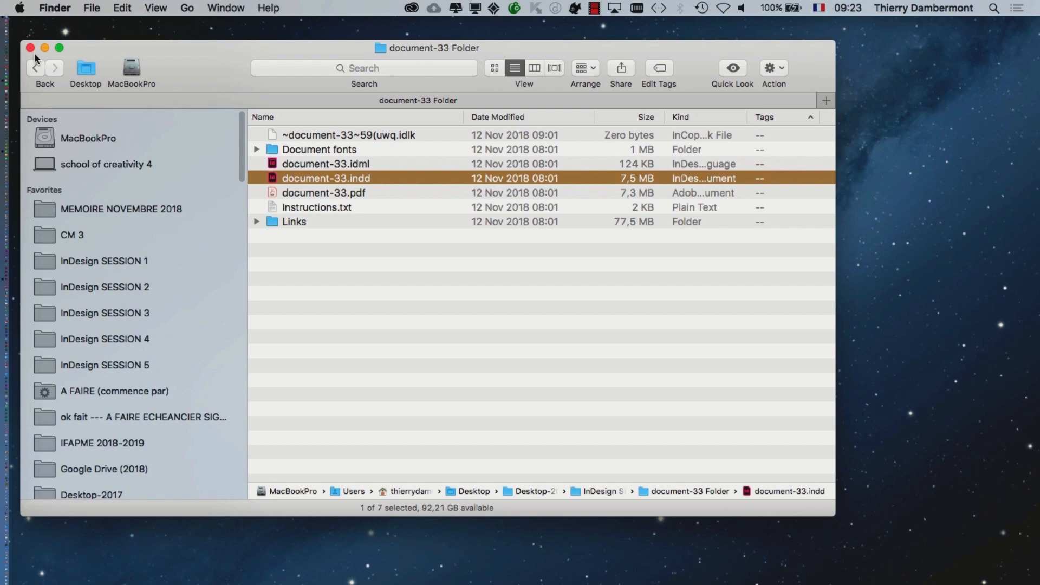
Close the document-33 Folder window and switch back to InDesign
left_click(31, 48)
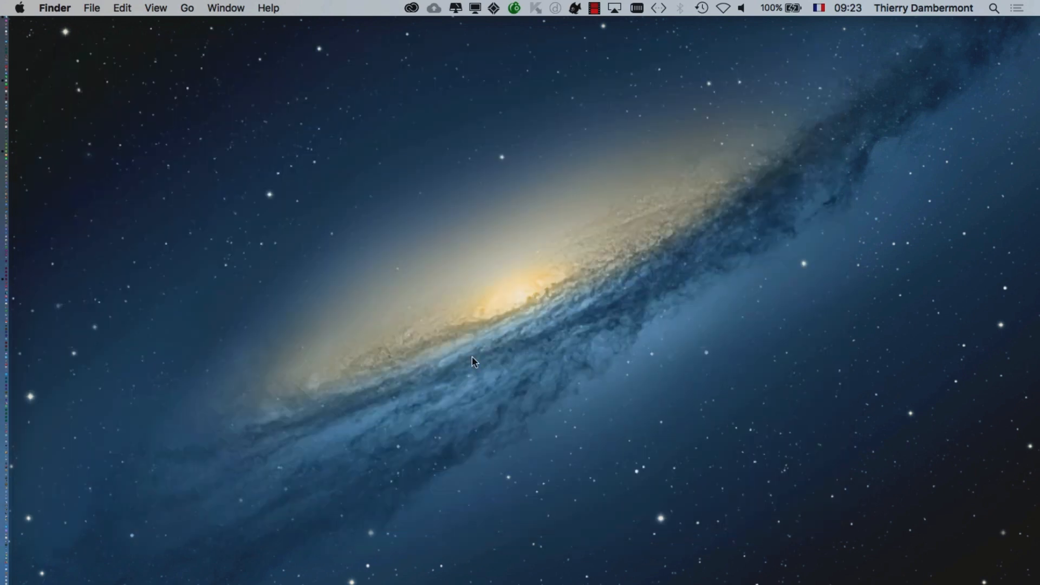
key("super+Tab")
left_click(426, 341)
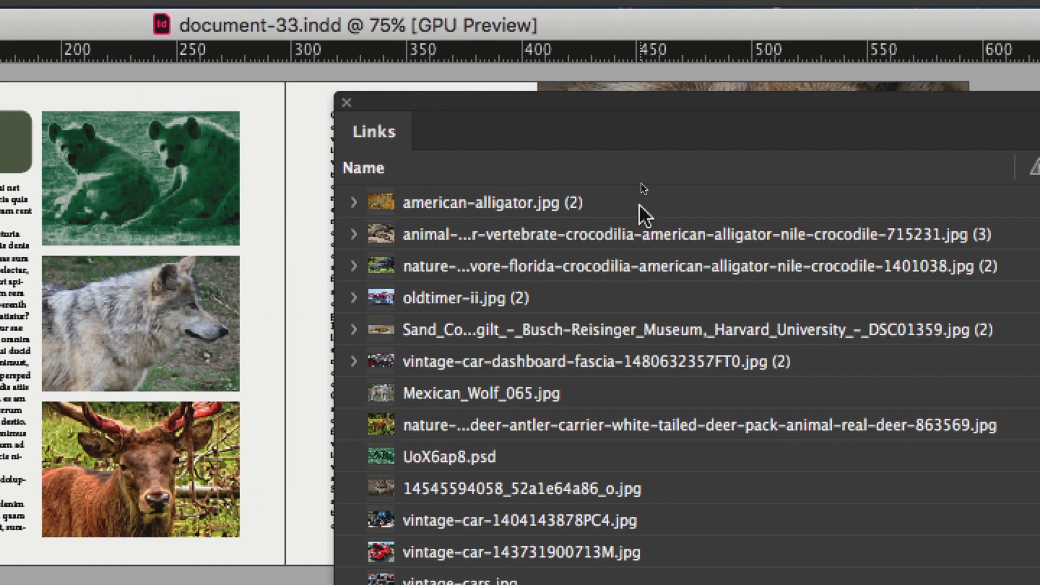
Expand american-alligator.jpg in the list of links and select each of its two instances in turn
left_click(639, 203)
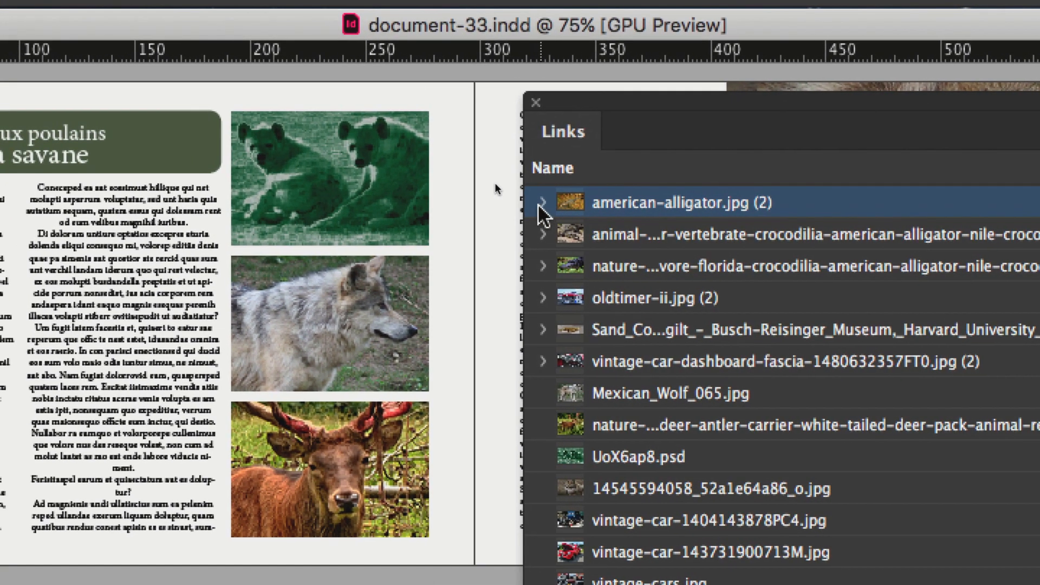
left_click(542, 203)
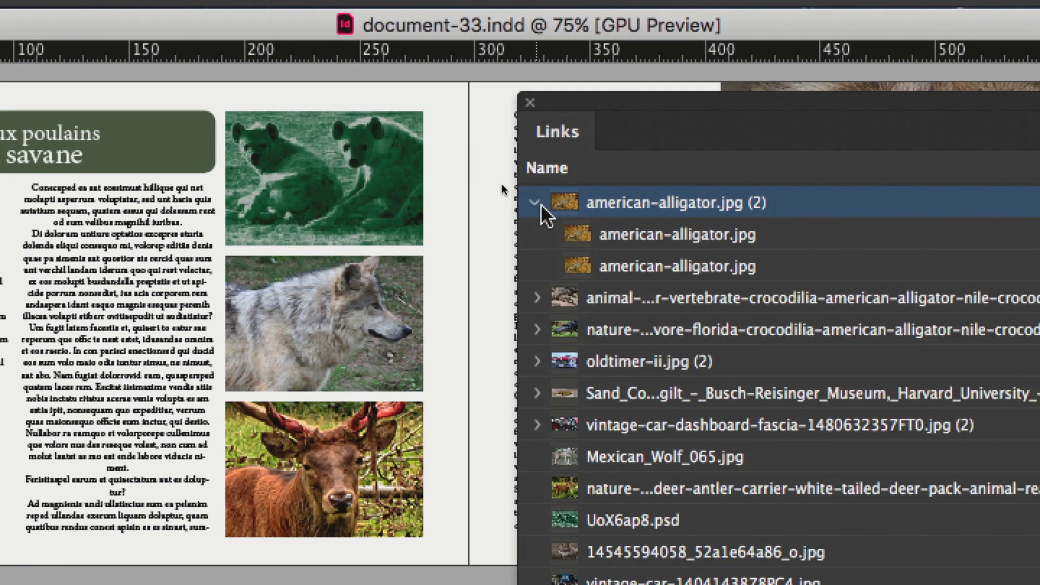
left_click(628, 236)
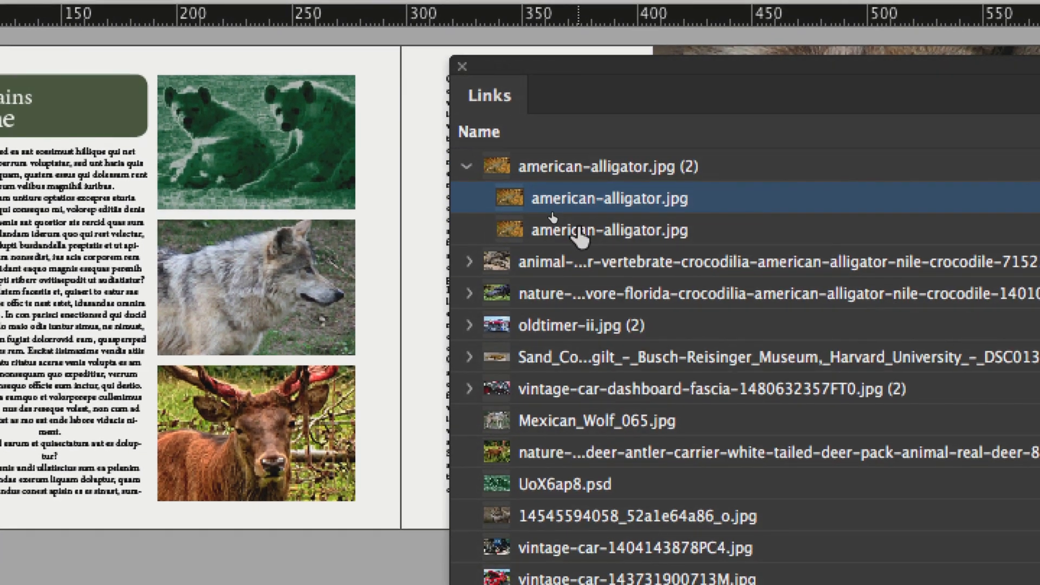
left_click(579, 229)
left_click(593, 202)
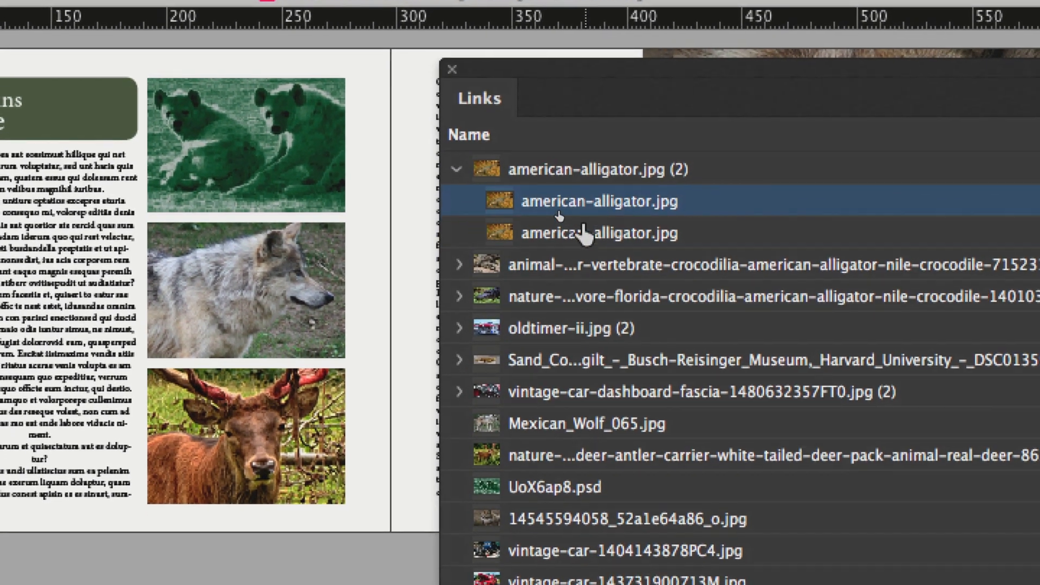
left_click(594, 225)
left_click(601, 202)
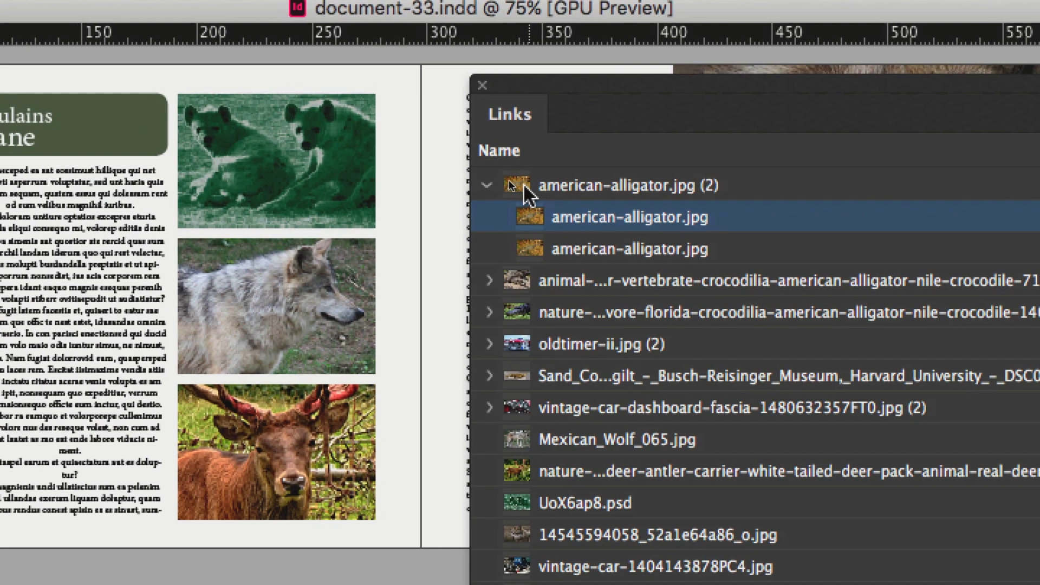
Collapse the american-alligator.jpg group, expand the nile-crocodile-715231.jpg link, and select its instances on page 5 and D-Master
left_click(488, 185)
left_click(544, 218)
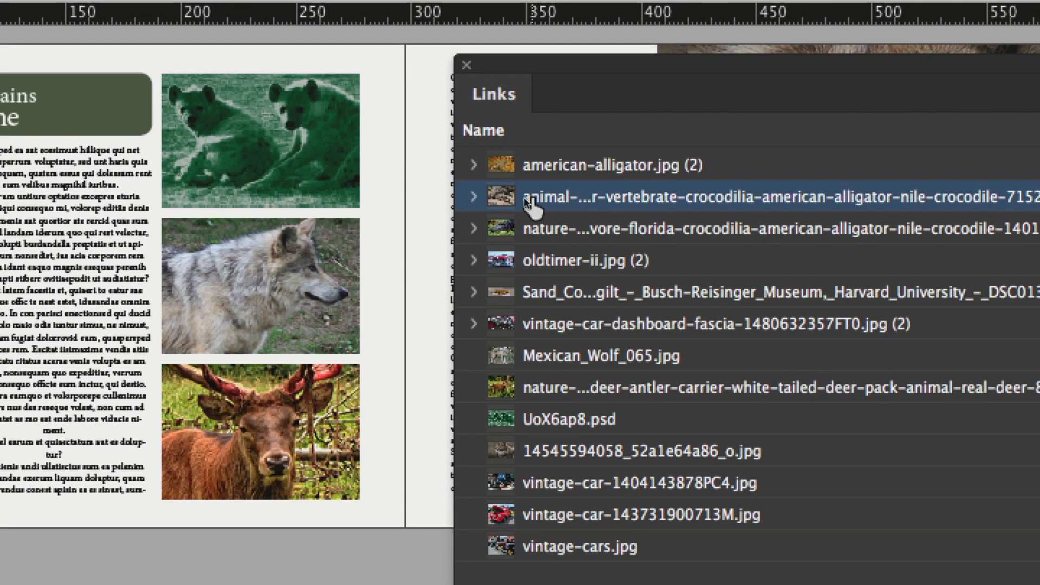
left_click(510, 197)
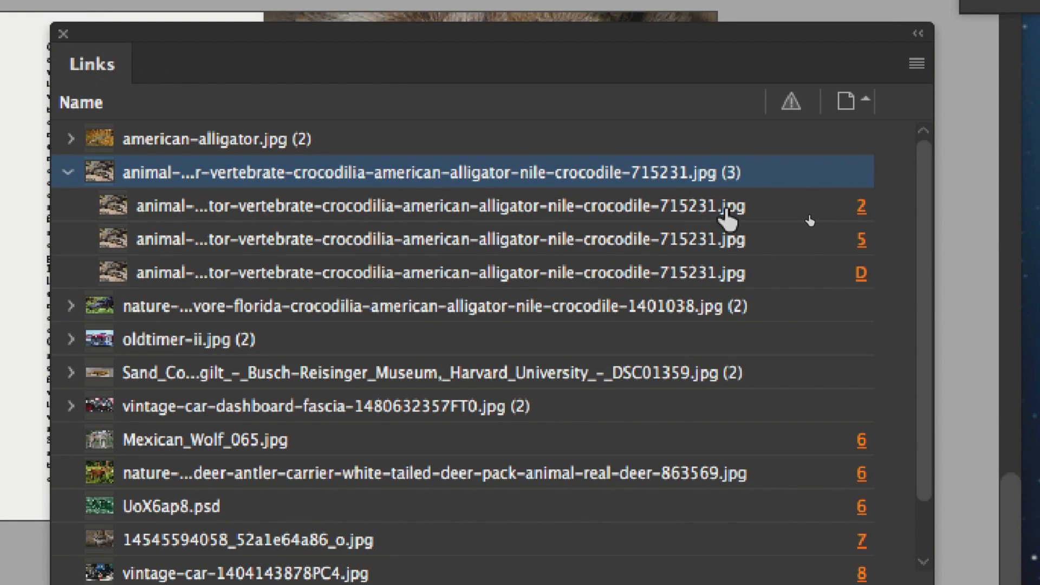
left_click(702, 239)
left_click(743, 251)
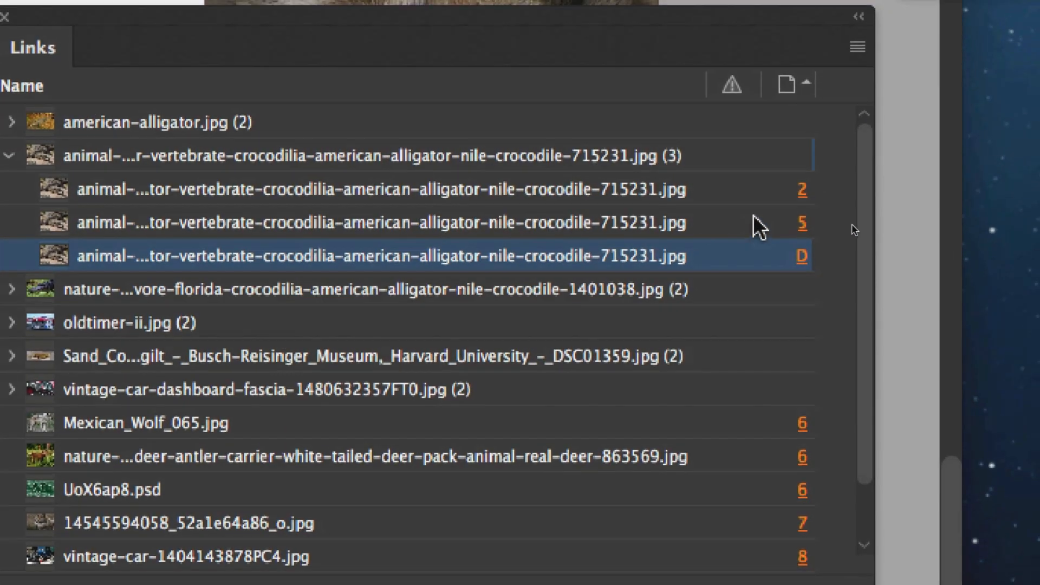
Select the nile-crocodile-715231.jpg instances on page 2, page 5 and D-Master in turn, and enlarge the Link Info section
left_click(804, 186)
left_click(746, 217)
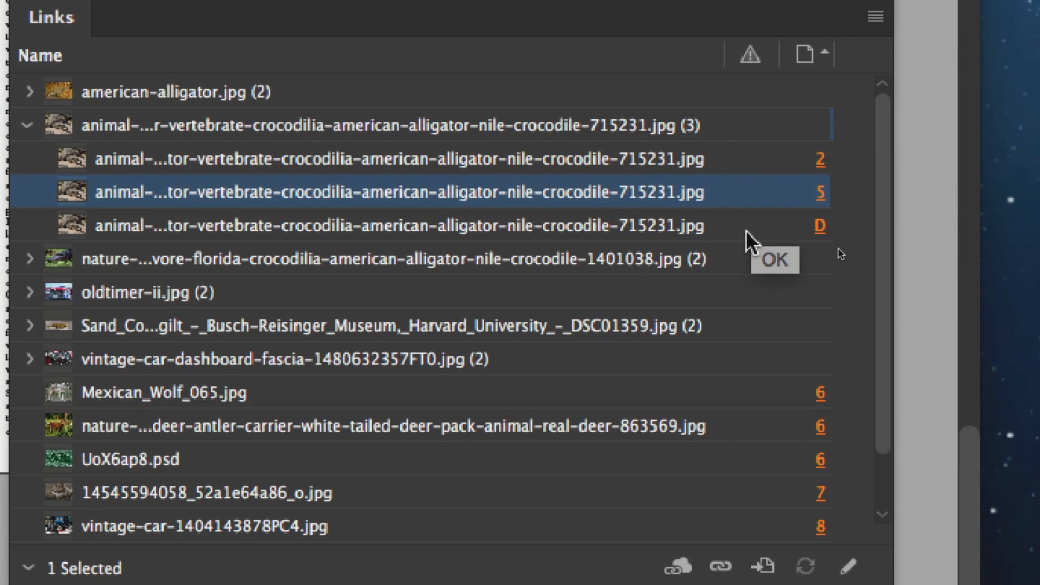
left_click(746, 258)
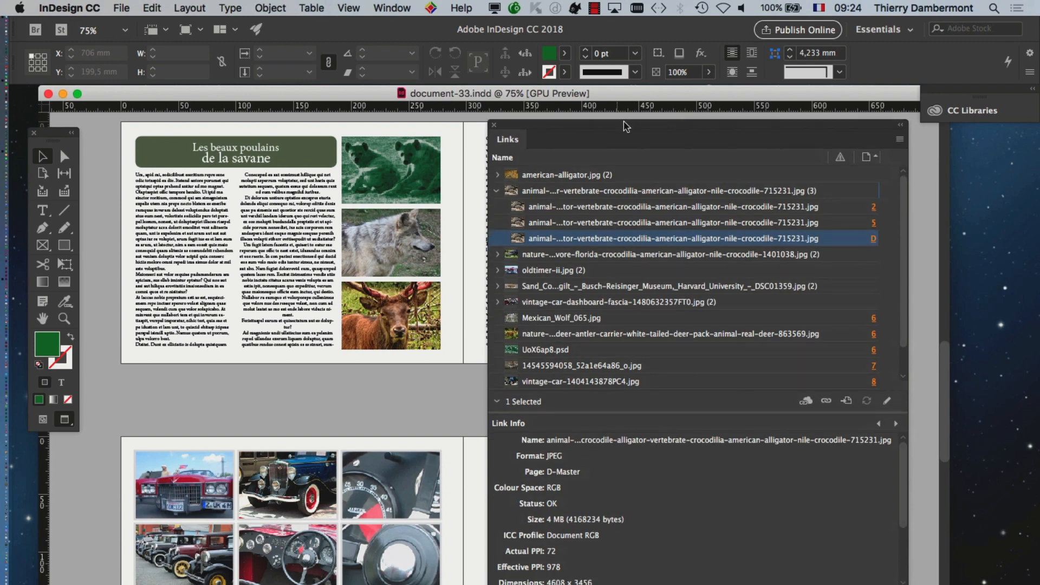
left_click_drag(626, 142, 667, 90)
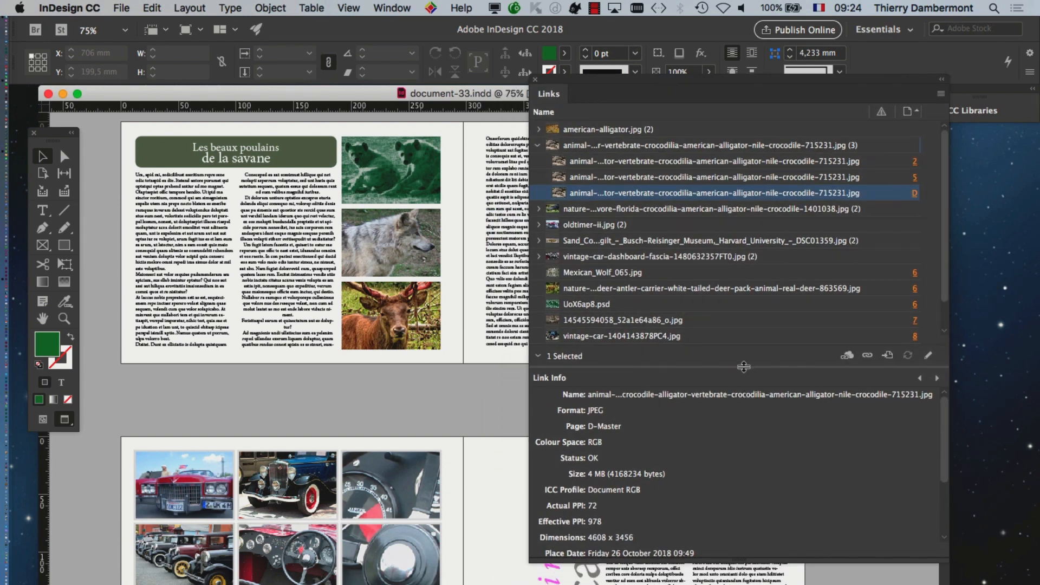
left_click_drag(745, 369, 755, 240)
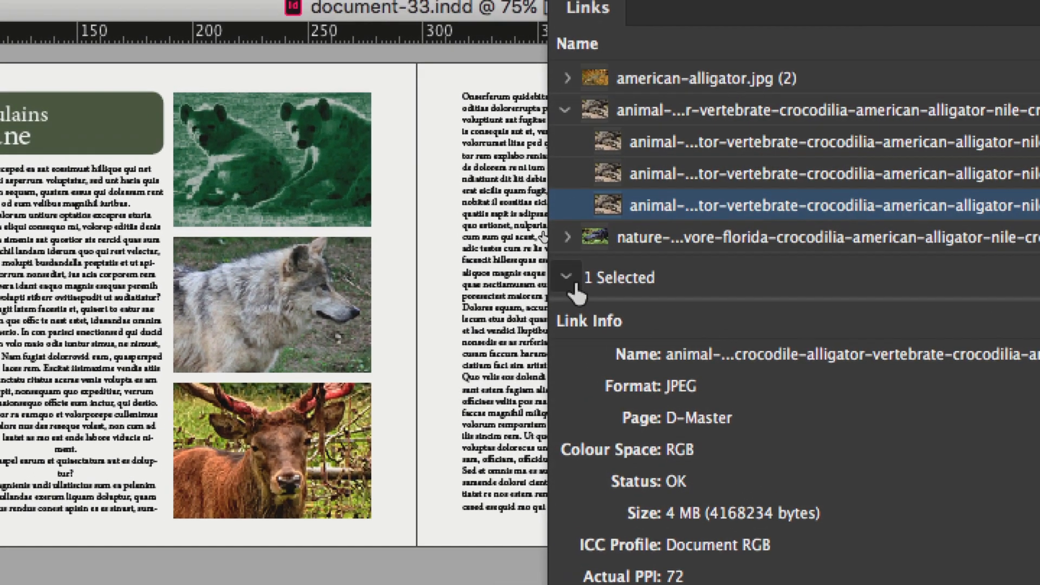
Hide and show the Link Info section while selecting the nile-crocodile-715231.jpg instances on pages 2 and 5
left_click(572, 279)
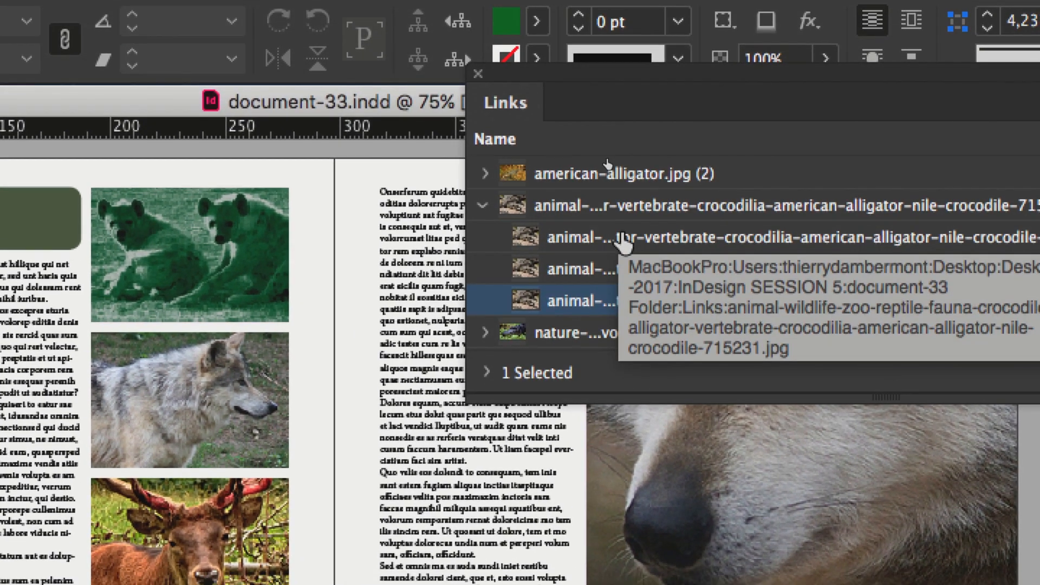
left_click(703, 143)
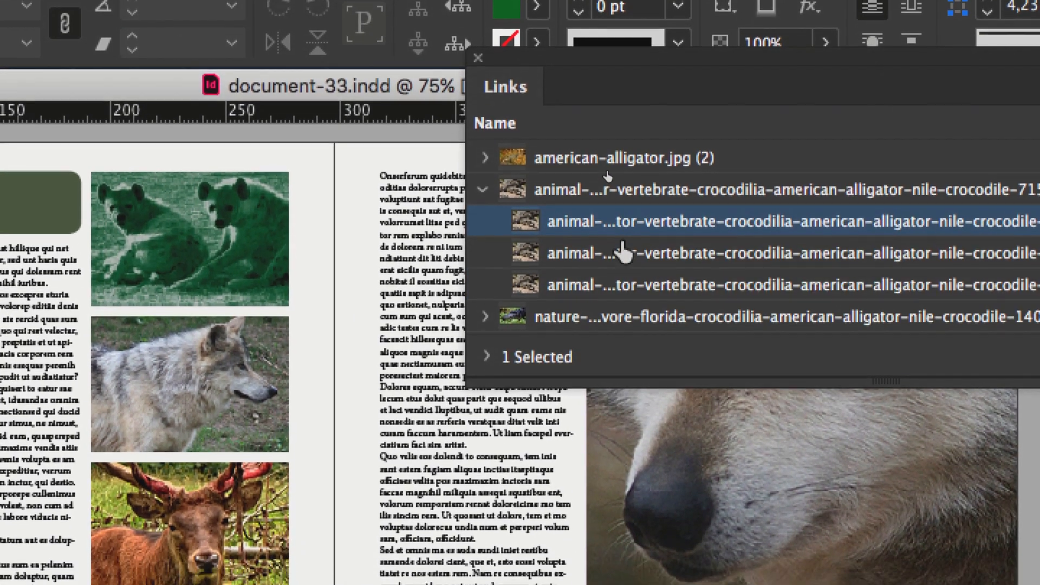
left_click(622, 252)
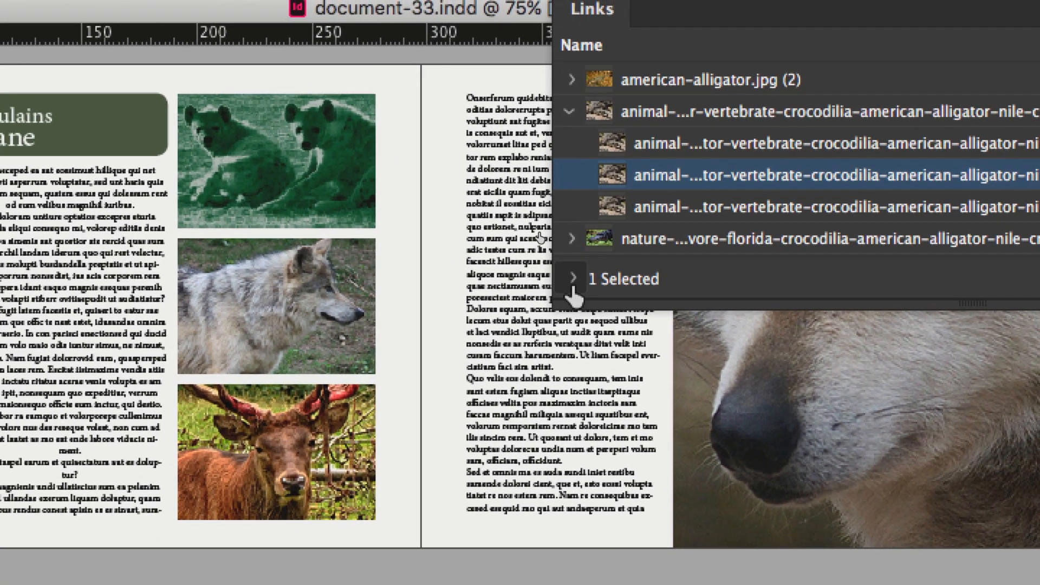
left_click(573, 282)
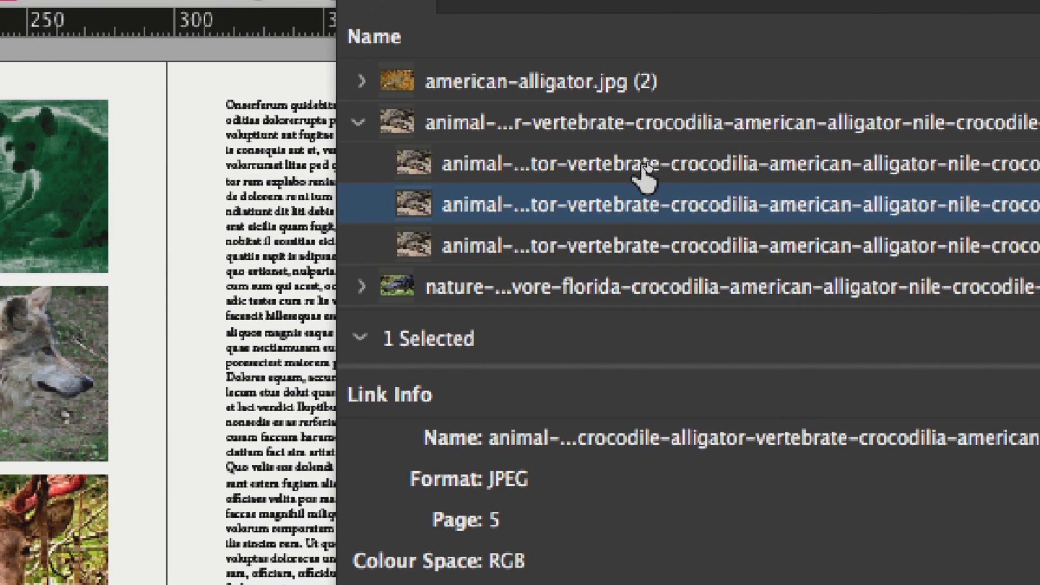
left_click(644, 165)
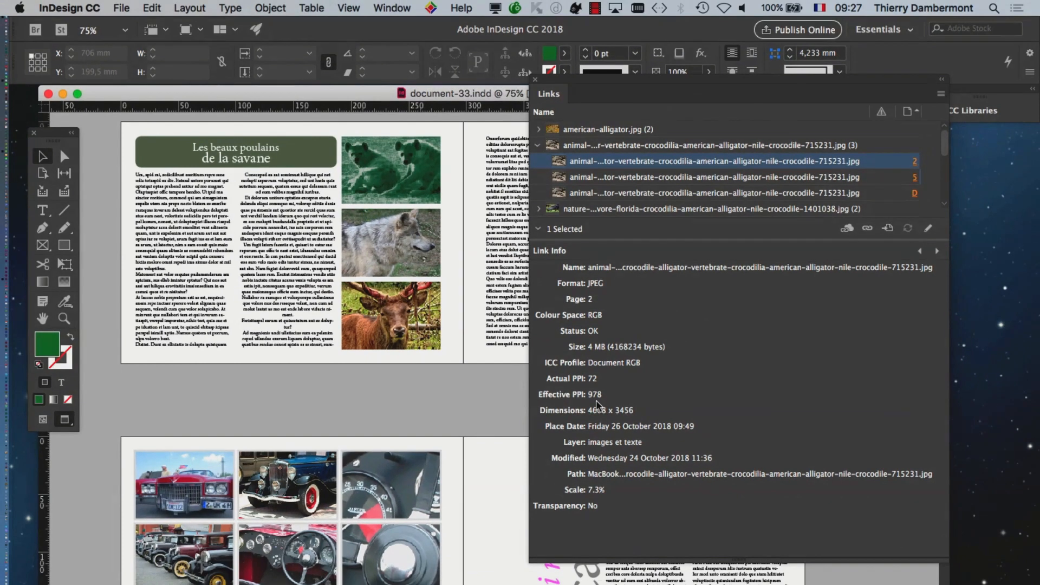
Go to the nile-crocodile-715231.jpg image on page 2 and shift the Links panel to view the picture
left_click_drag(648, 81, 670, 138)
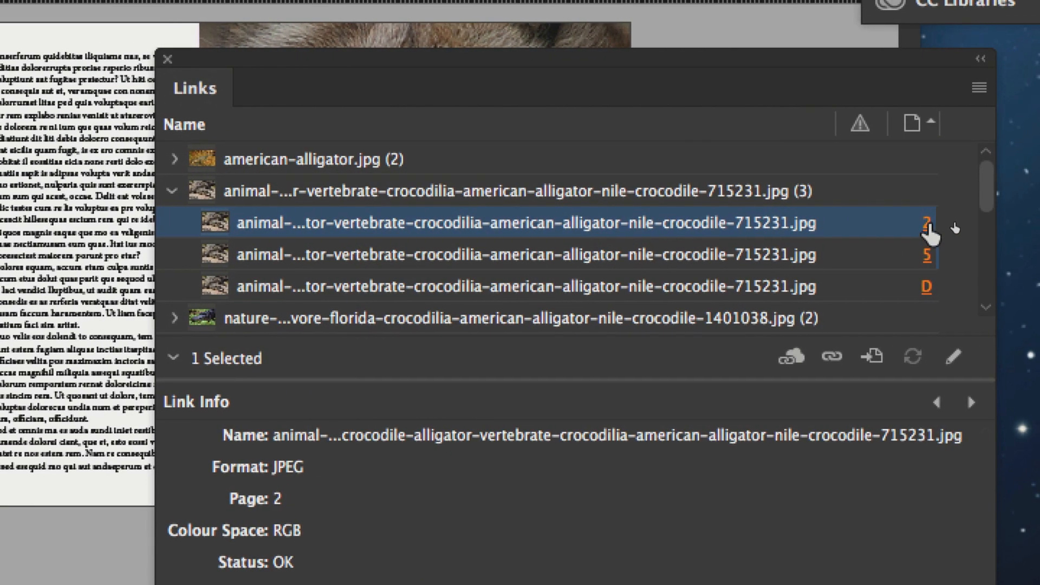
left_click(1034, 213)
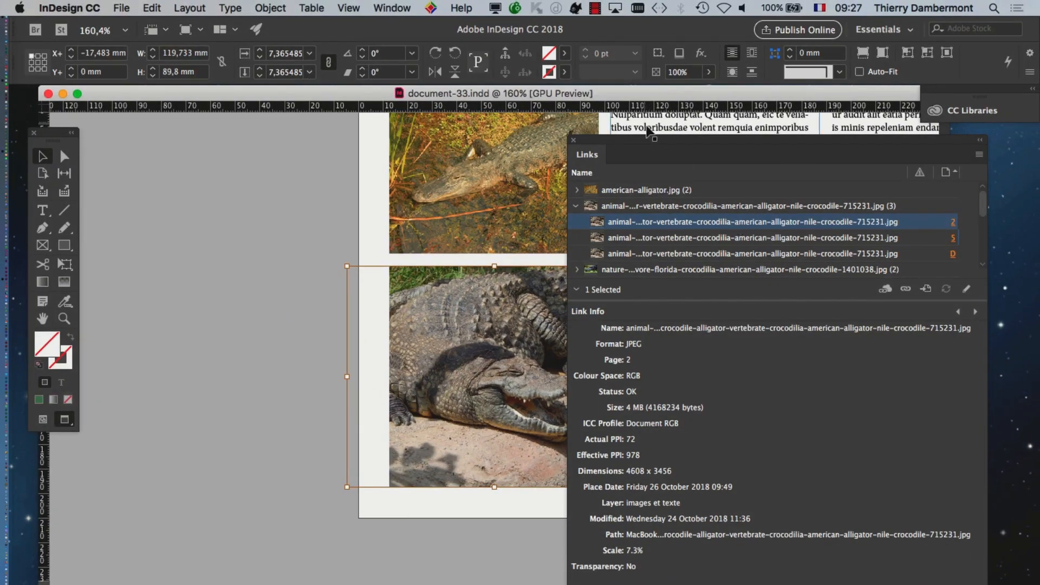
left_click_drag(654, 141, 773, 214)
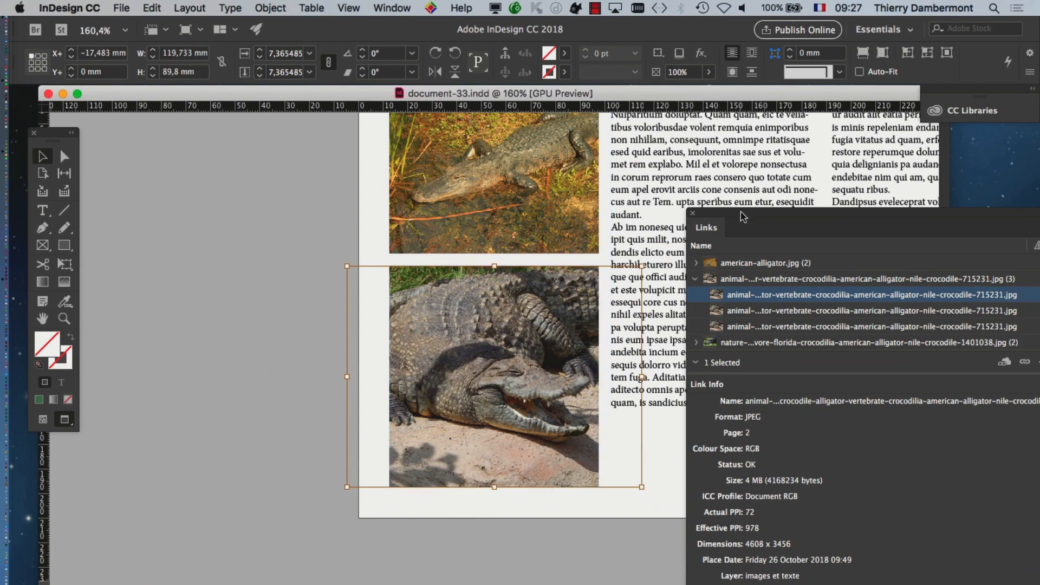
left_click_drag(612, 174, 495, 139)
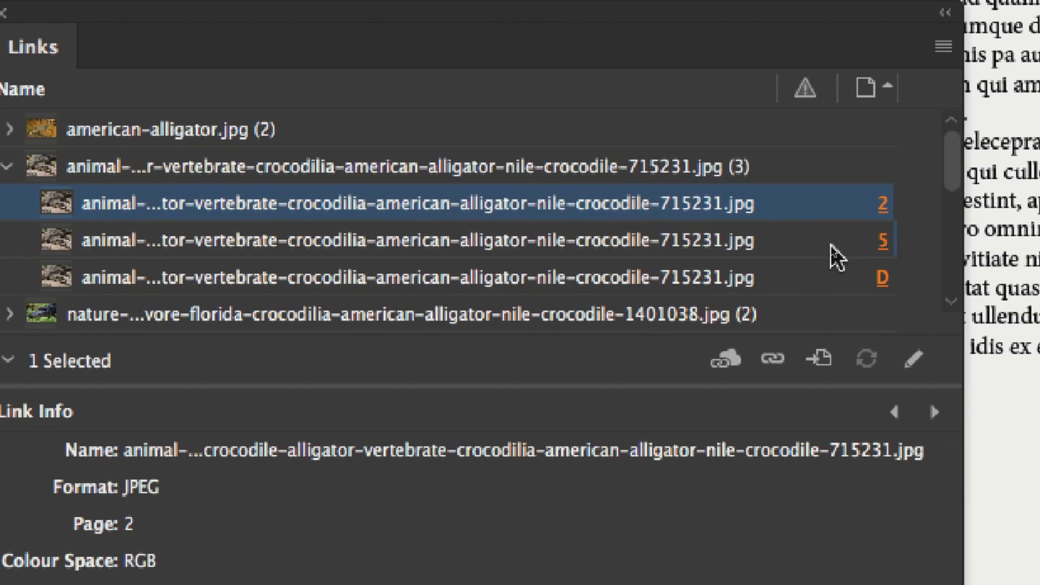
Go to the nile-crocodile-715231.jpg image on page 5 and view it uncovered at 125% zoom
left_click(882, 242)
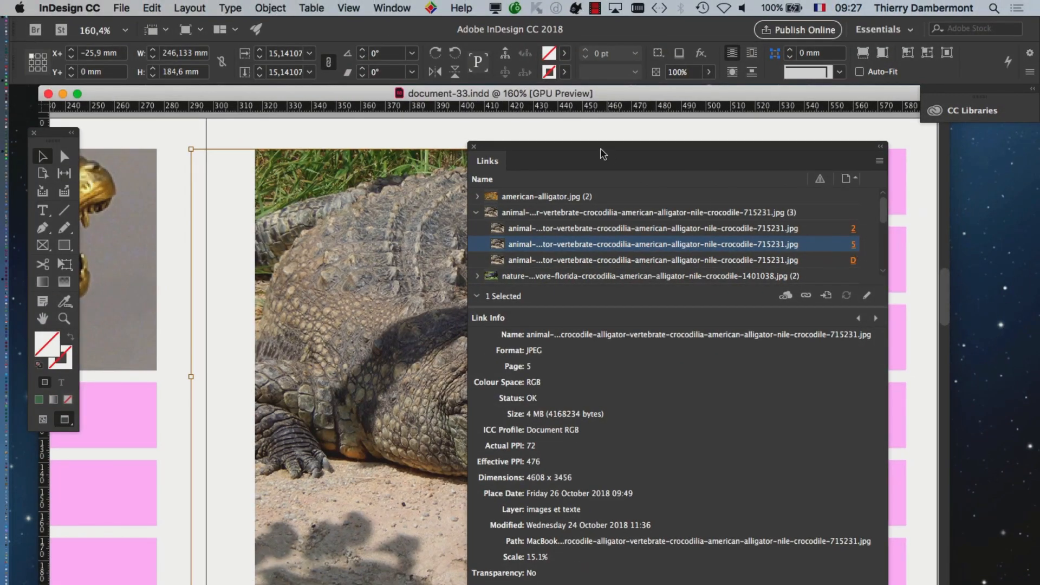
left_click_drag(250, 8, 509, 53)
left_click_drag(708, 168, 963, 203)
key("super+minus")
key("super+minus")
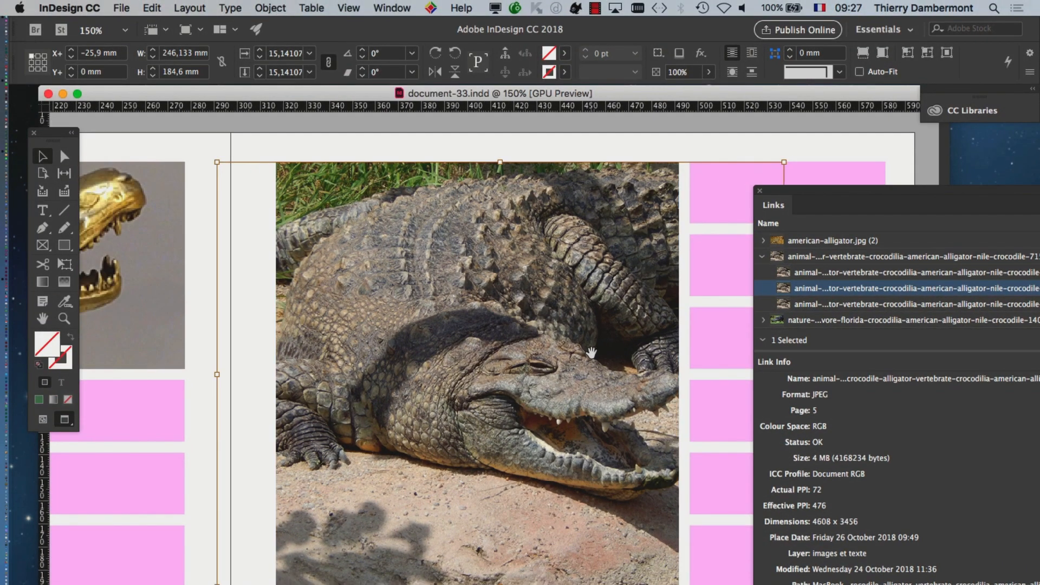
scroll(550, 371, "right", 5)
scroll(550, 370, "down", 2)
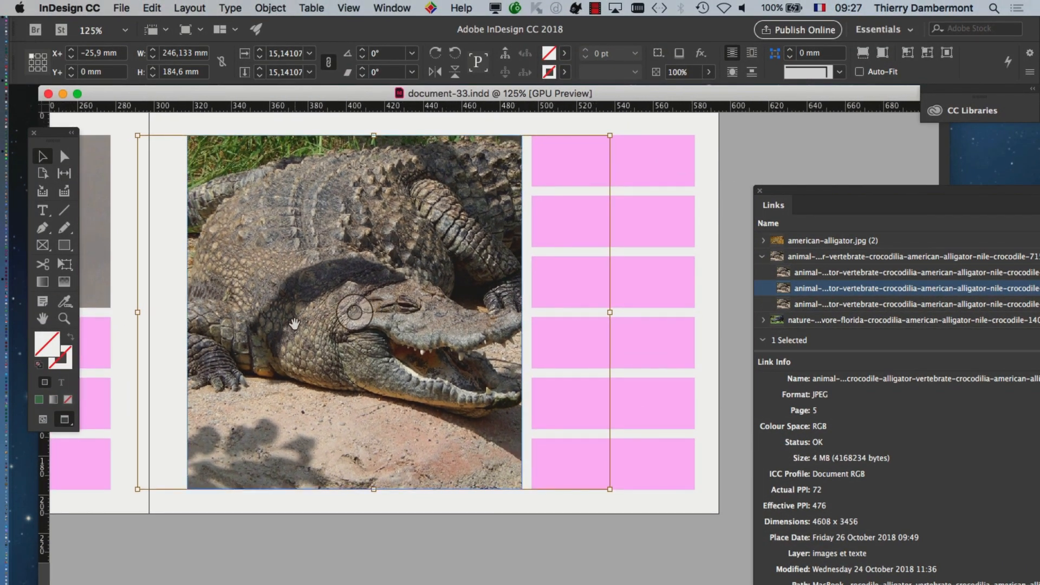
Return to the crocodile image on page 2 and move the Links panel clear of it
left_click(877, 193)
left_click(858, 278)
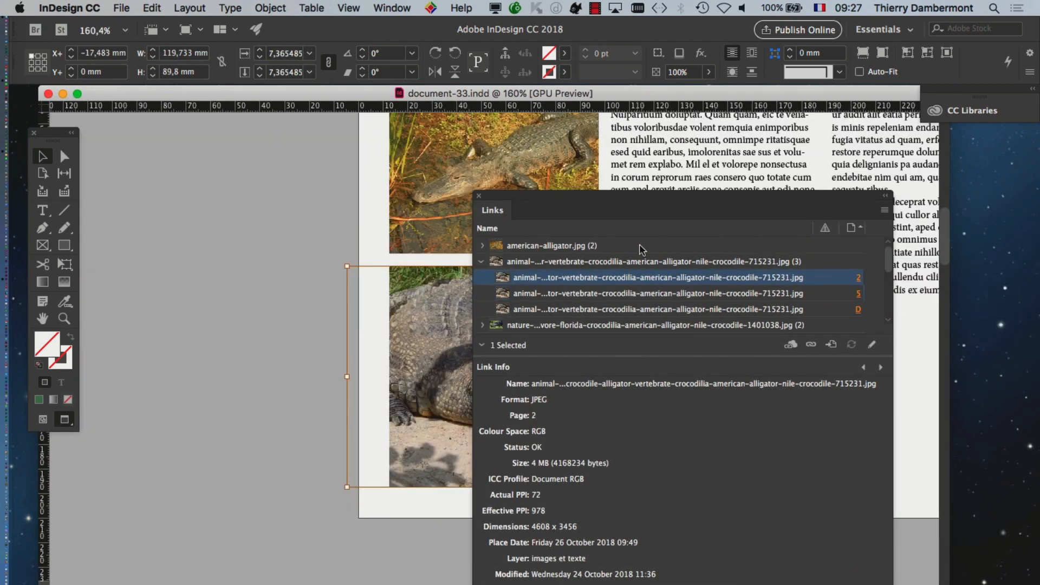
left_click_drag(580, 213, 813, 264)
scroll(295, 299, "right", 3)
scroll(295, 299, "down", 1)
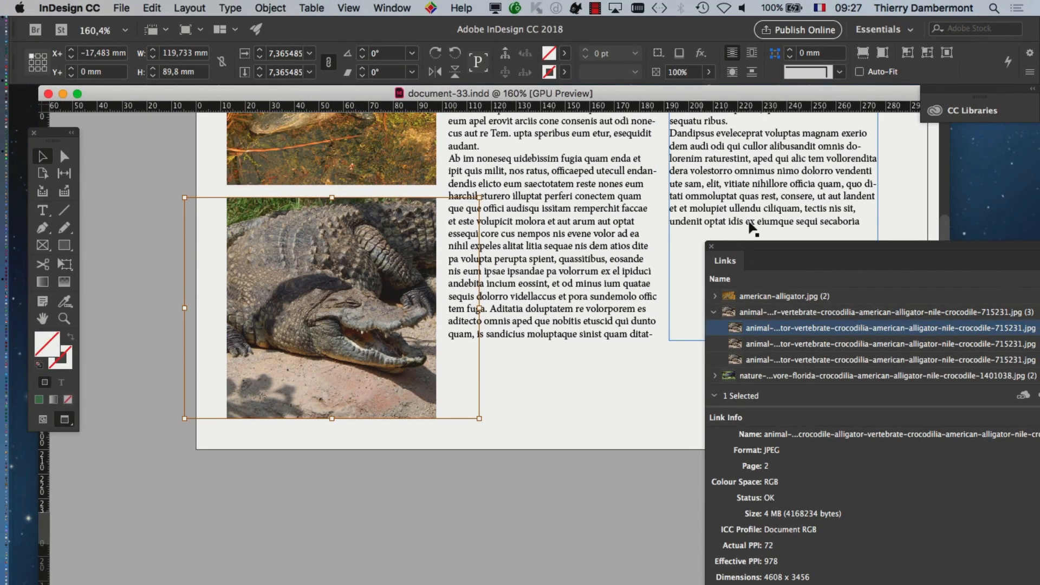
Examine the Link Info of the crocodile image's page 2, page 5 and D-Master instances
left_click_drag(739, 249, 499, 98)
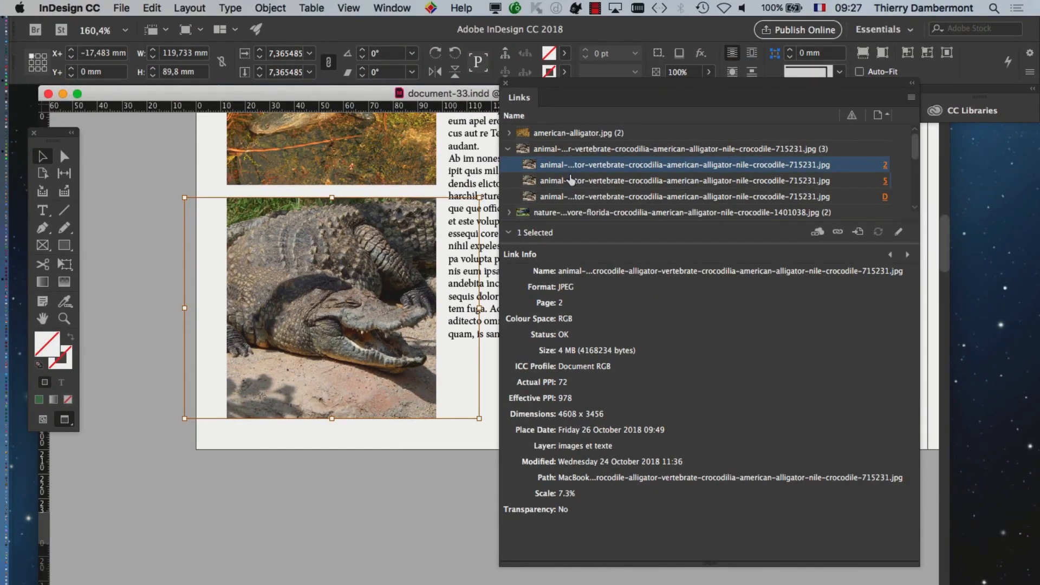
key("Down")
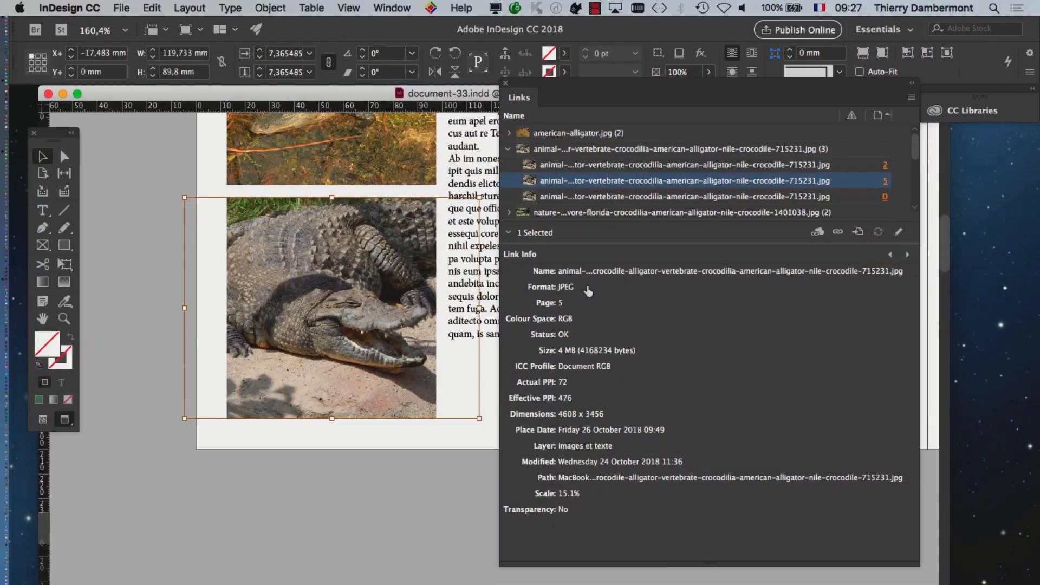
left_click(600, 196)
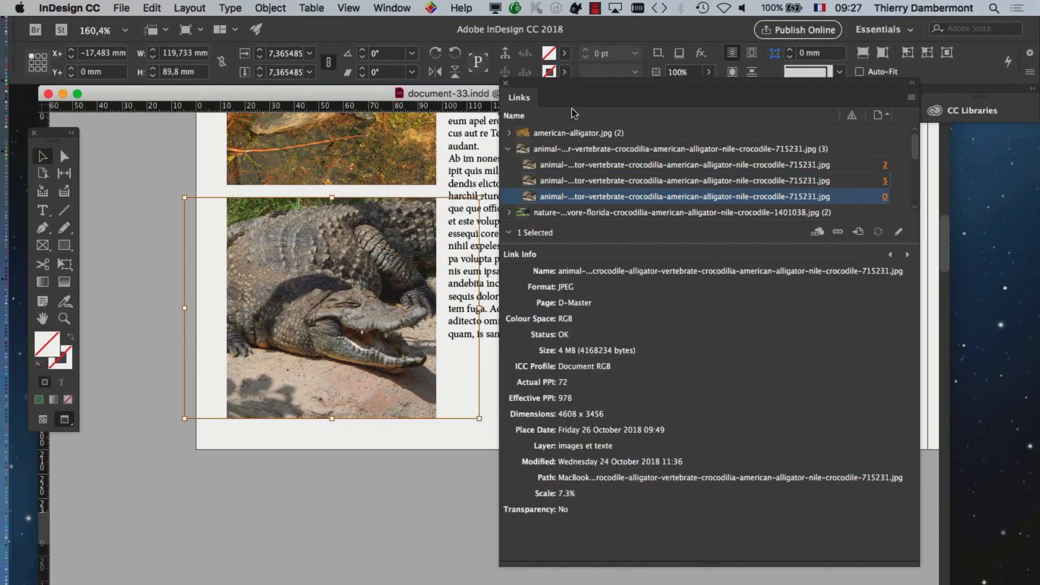
Close the Links panel, and reopen it beside the crocodile image
left_click_drag(572, 91, 832, 297)
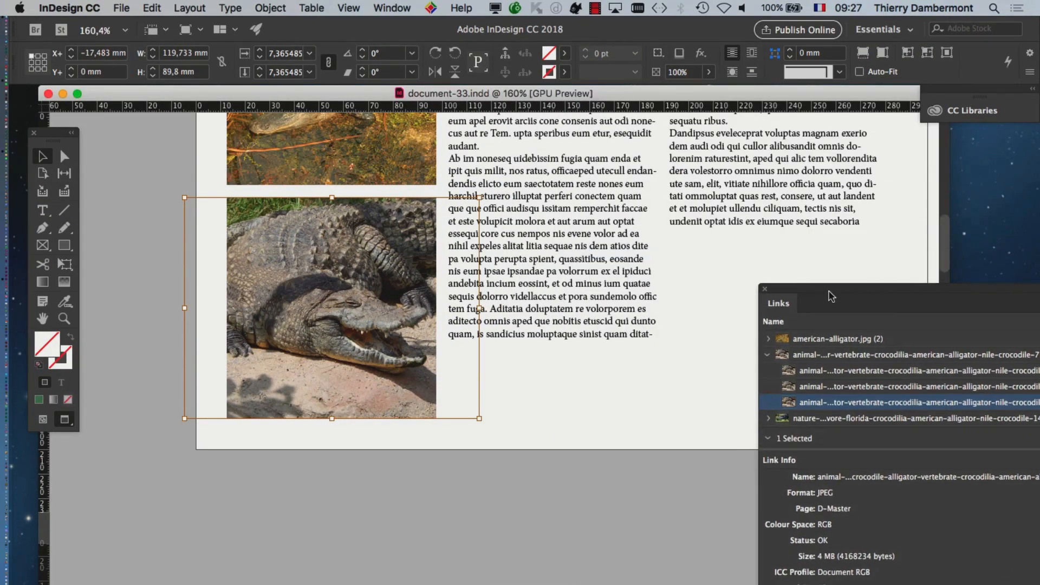
left_click(765, 289)
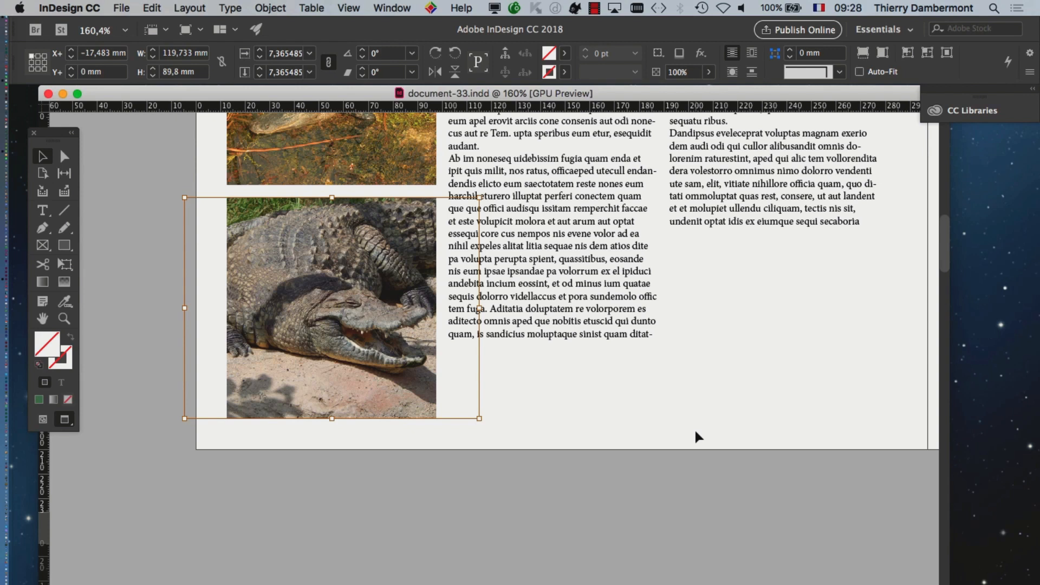
left_click(393, 8)
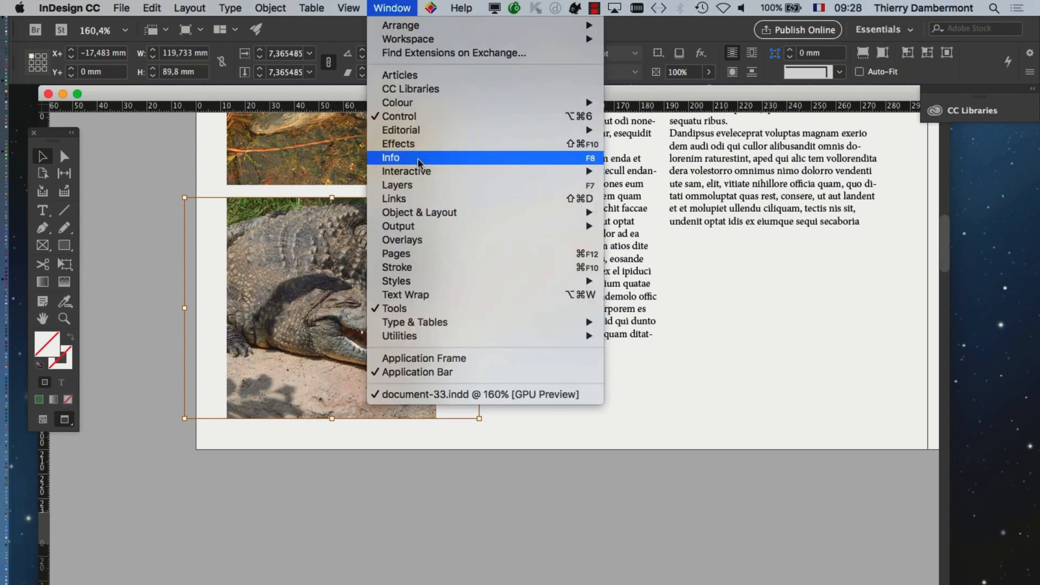
left_click(424, 198)
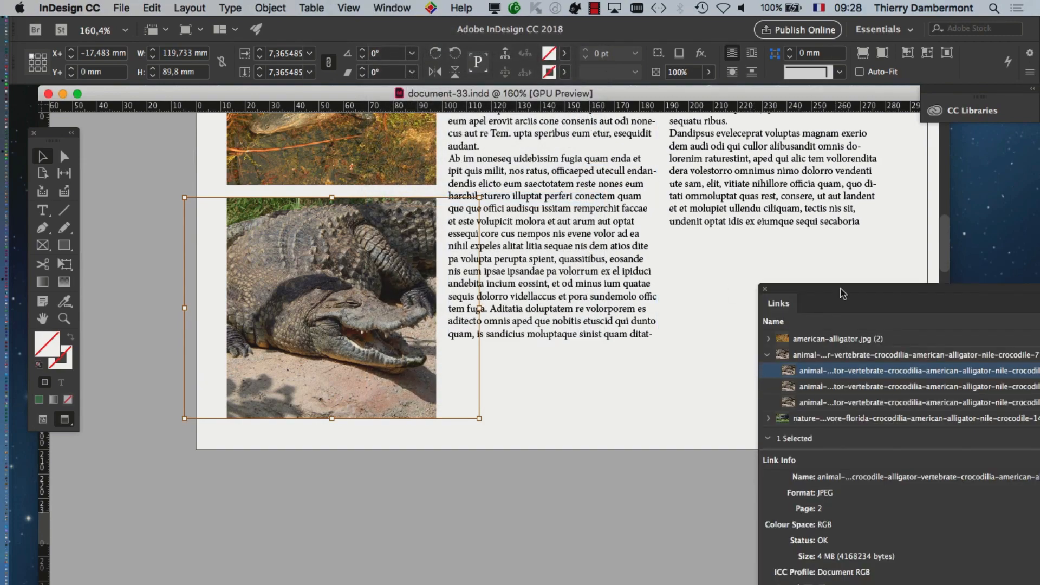
left_click_drag(777, 289, 570, 53)
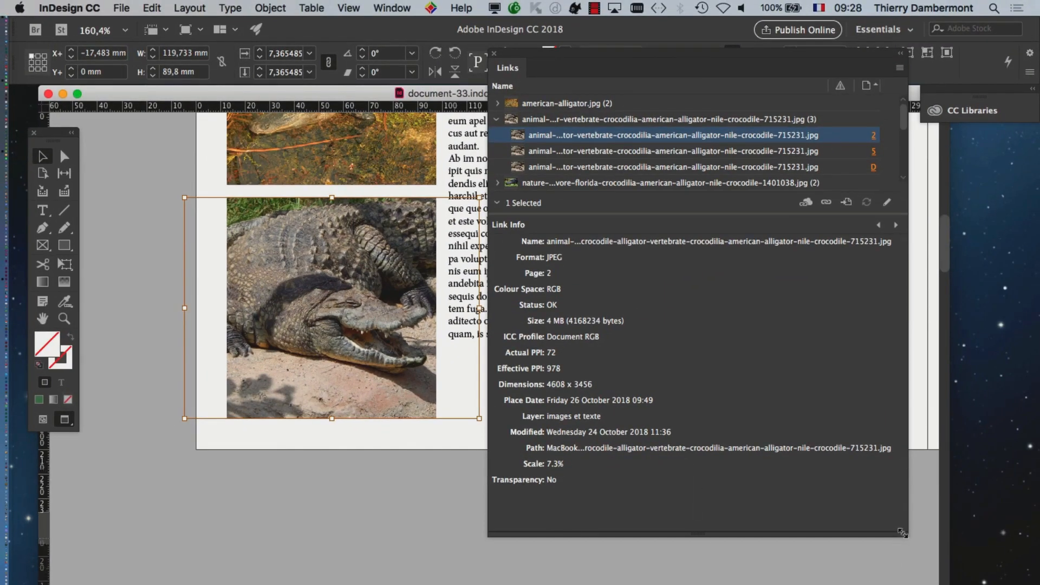
Narrow the Links panel and move it away from the crocodile image
left_click_drag(902, 535, 803, 583)
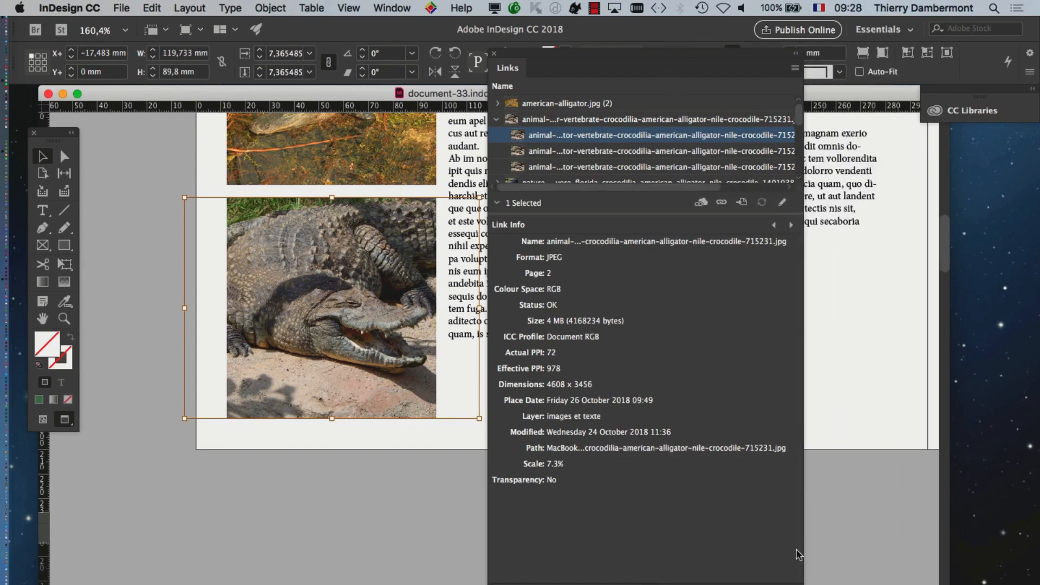
left_click_drag(803, 581, 792, 539)
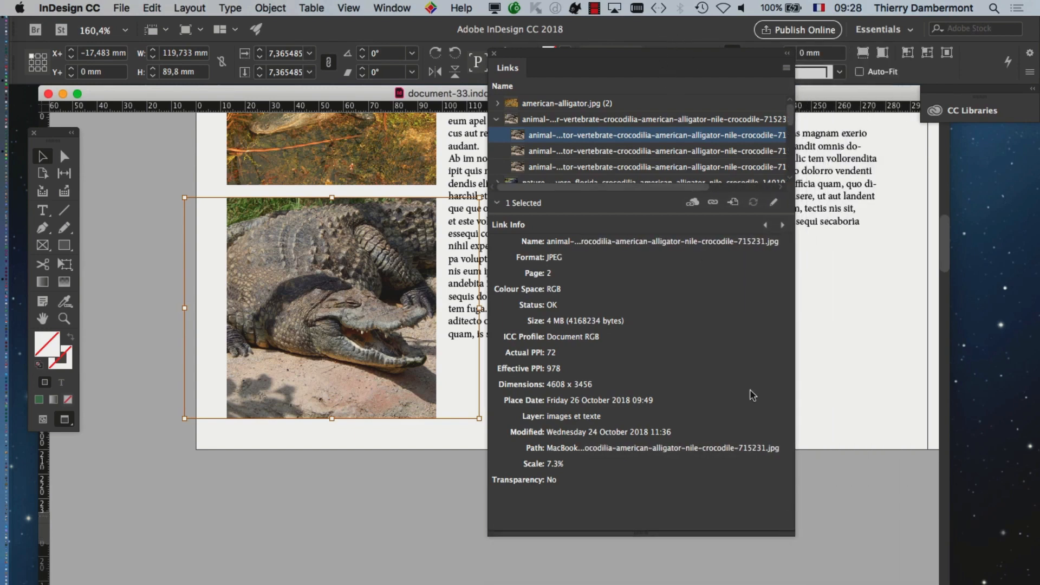
left_click_drag(599, 58, 811, 165)
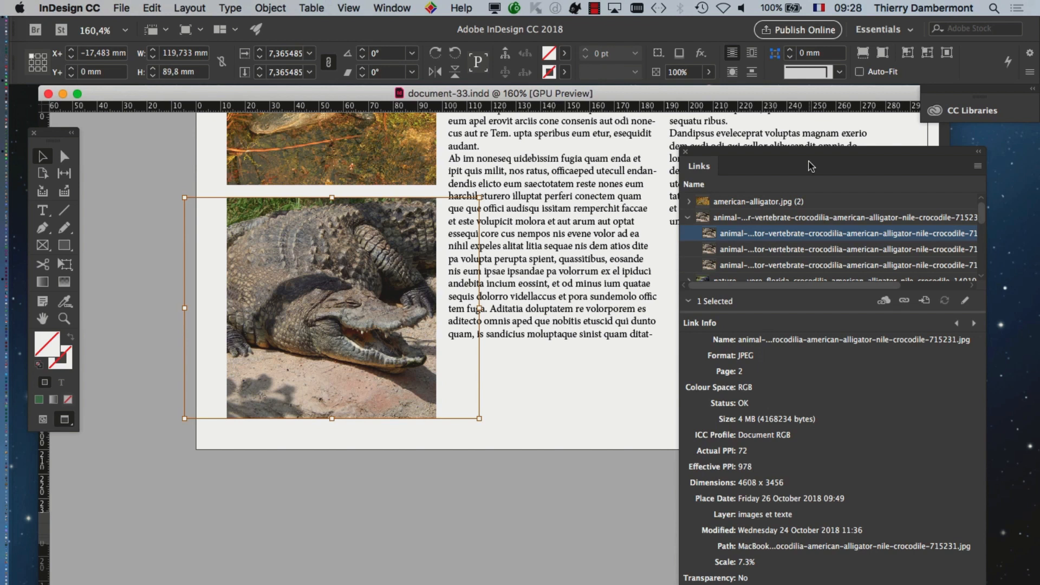
mouse_move(807, 152)
left_mouse_down()
mouse_move(770, 140)
mouse_move(799, 140)
left_mouse_up()
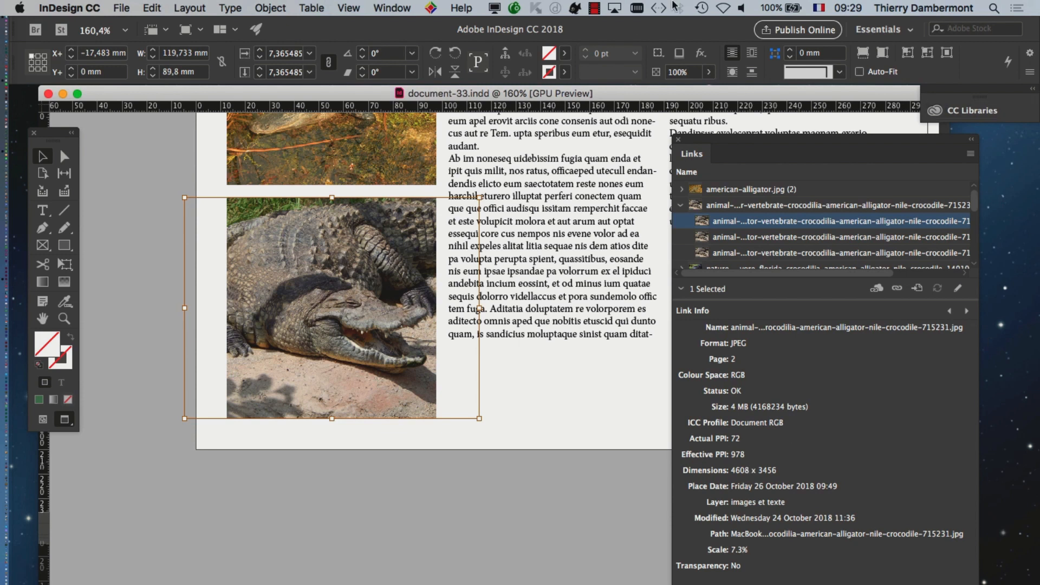
Widen the Links panel to include its status and page columns, and enlarge the list of links
left_click_drag(716, 140, 623, 136)
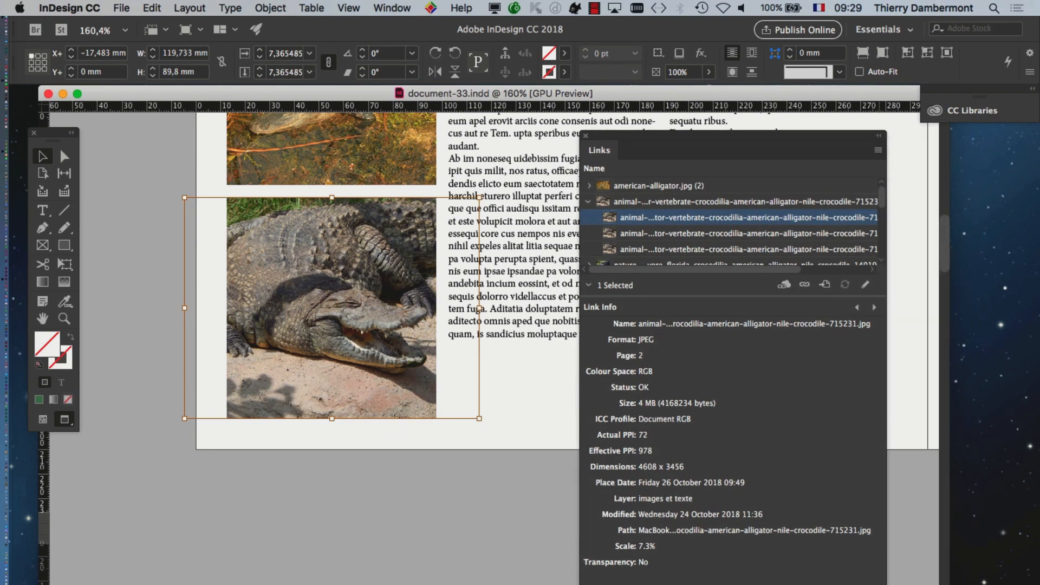
left_click_drag(886, 466, 994, 466)
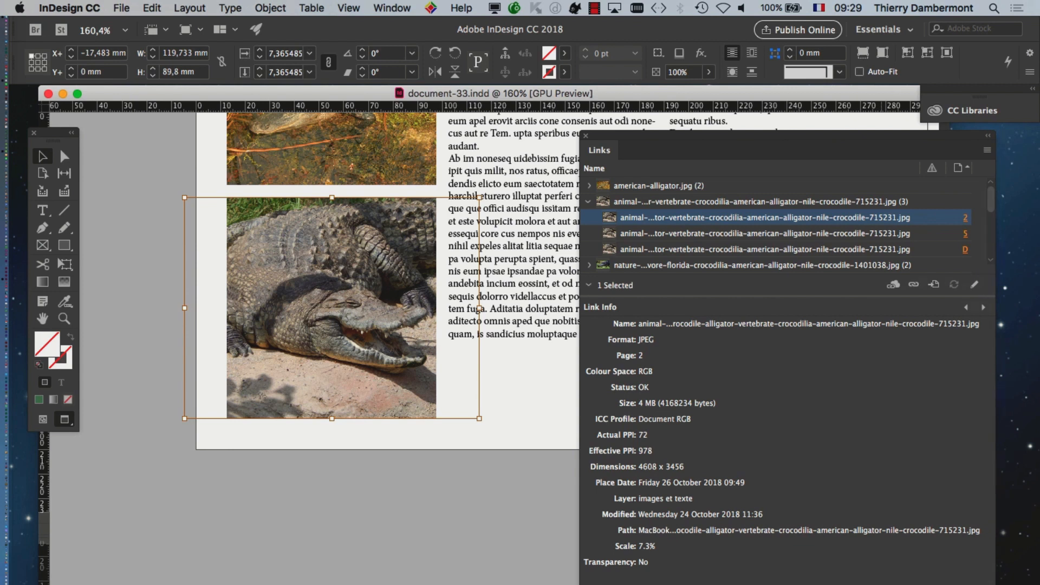
left_click_drag(854, 297, 856, 330)
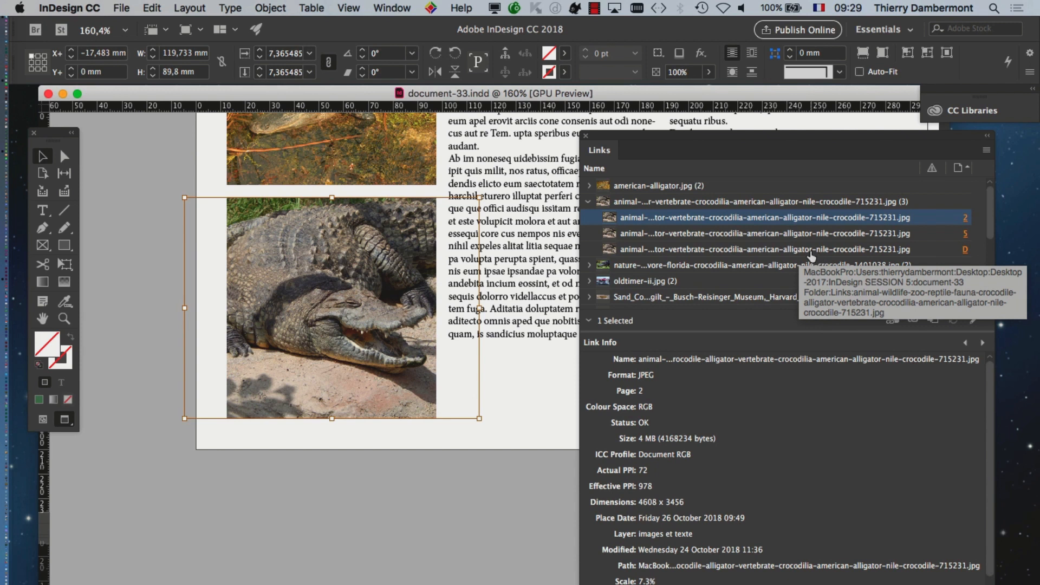
Collapse the nile-crocodile-715231.jpg group and review the remaining linked images down to the end of the list
left_click(588, 204)
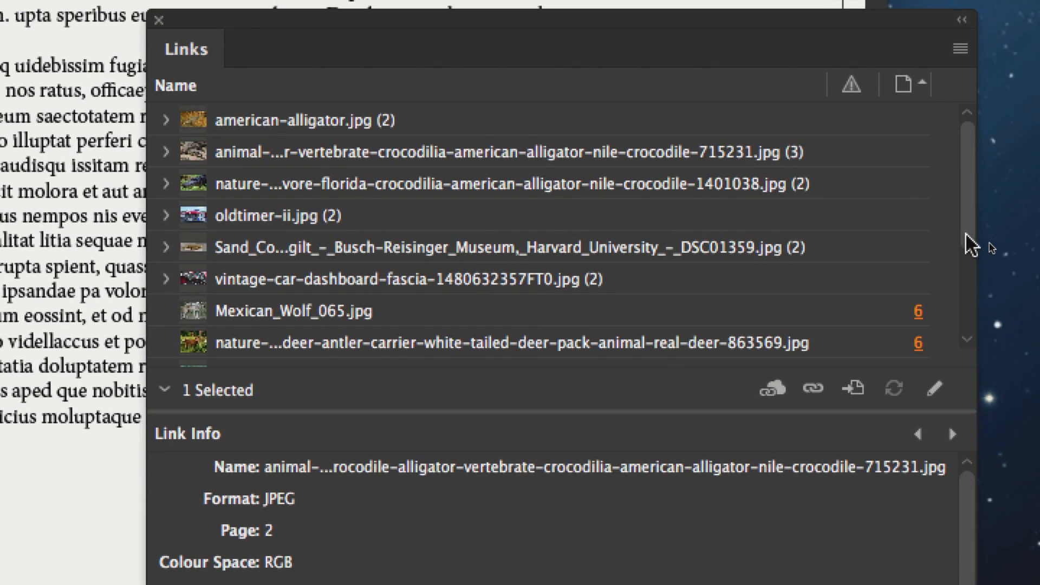
scroll(996, 264, "down", 3)
scroll(967, 260, "down", 2)
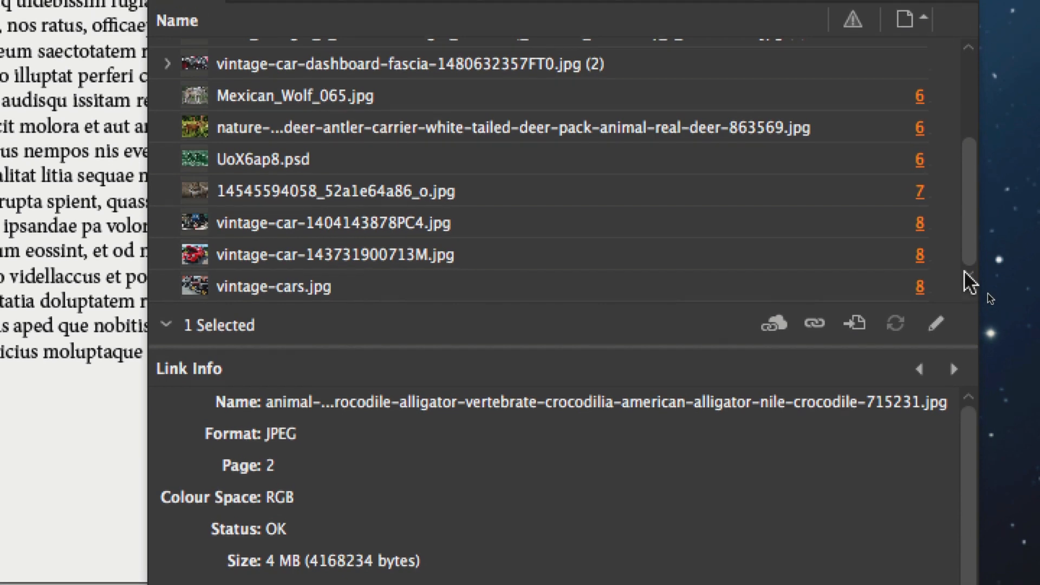
Review the full list of linked images in the Links panel, from the first entry to the last
scroll(967, 227, "up", 5)
scroll(970, 225, "down", 5)
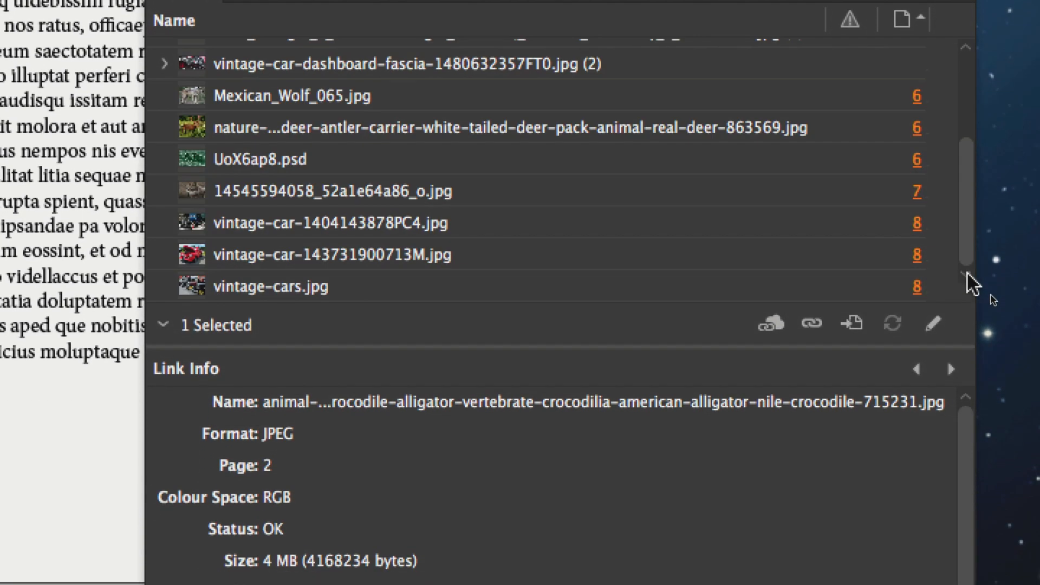
scroll(970, 239, "up", 5)
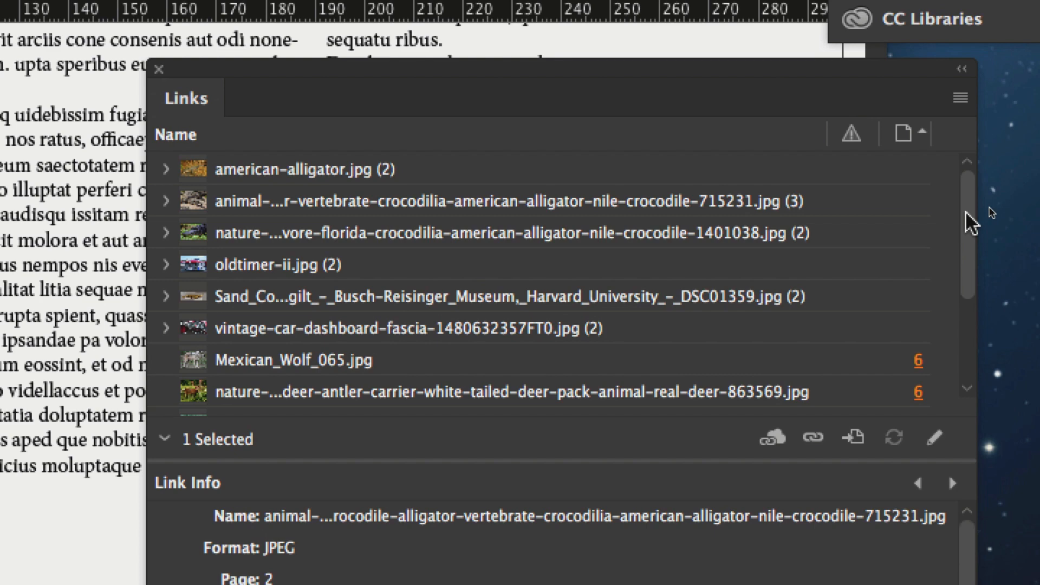
mouse_move(967, 211)
left_mouse_down()
mouse_move(967, 328)
mouse_move(966, 196)
left_mouse_up()
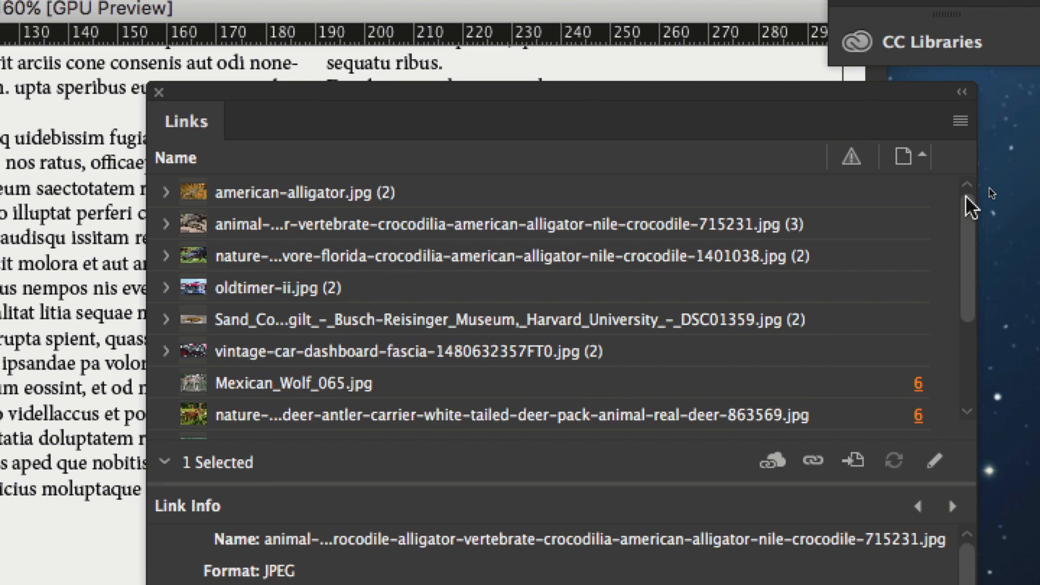
left_click_drag(966, 203, 966, 304)
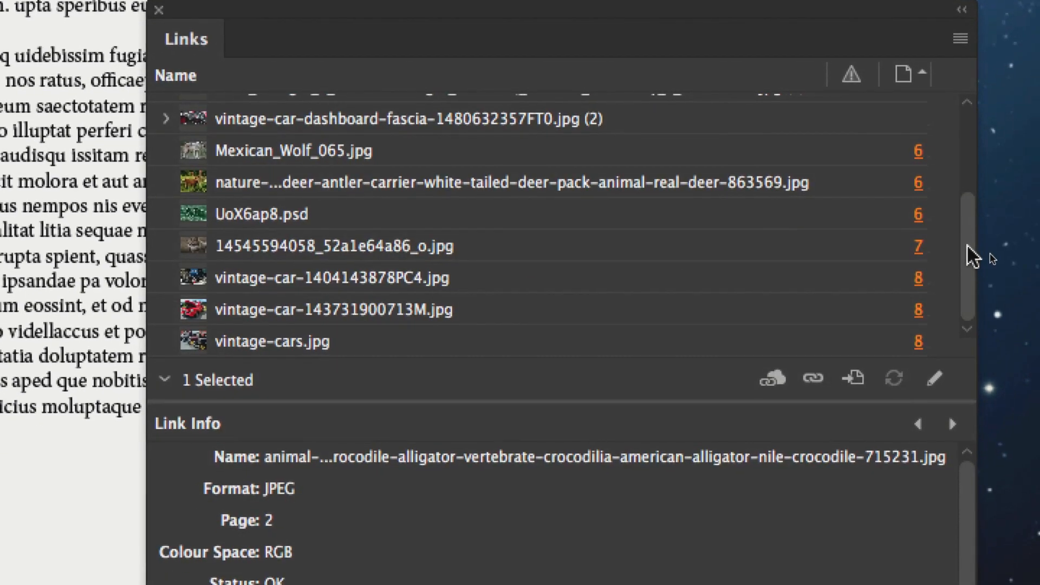
left_click_drag(967, 224, 968, 162)
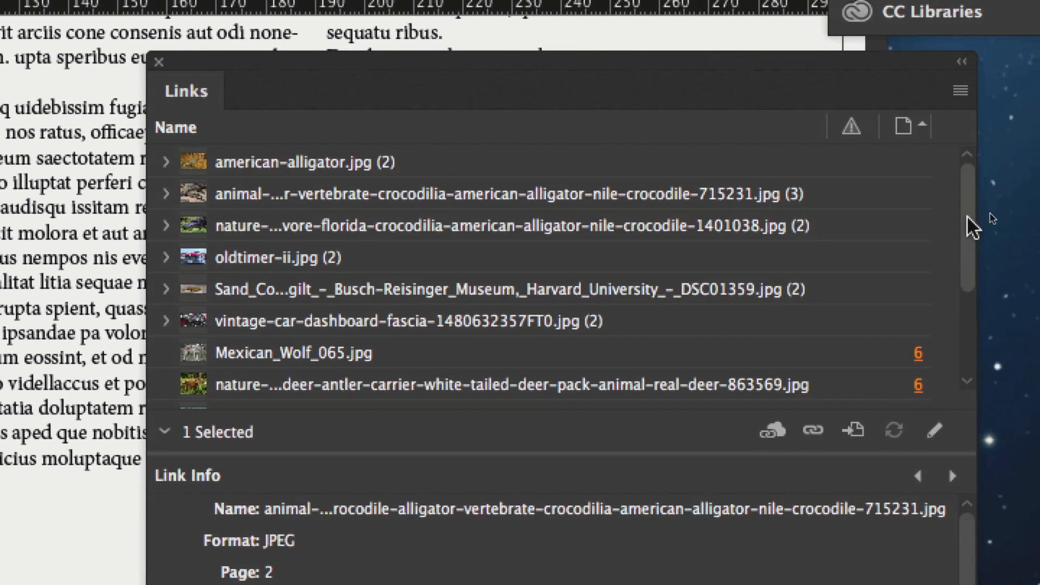
left_click_drag(964, 237, 983, 161)
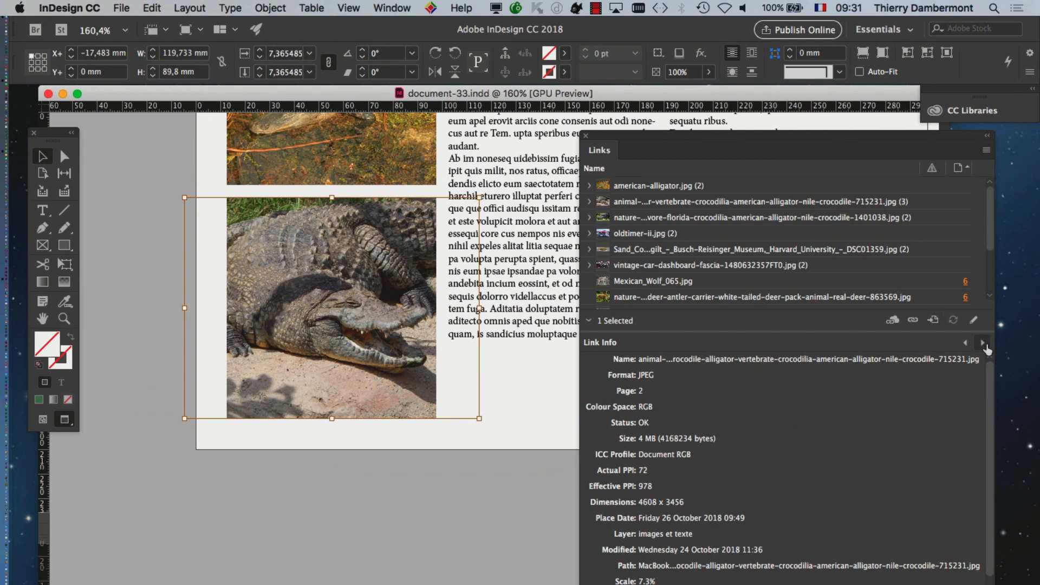
Switch to Photoshop and hide all other applications
mouse_move(17, 393)
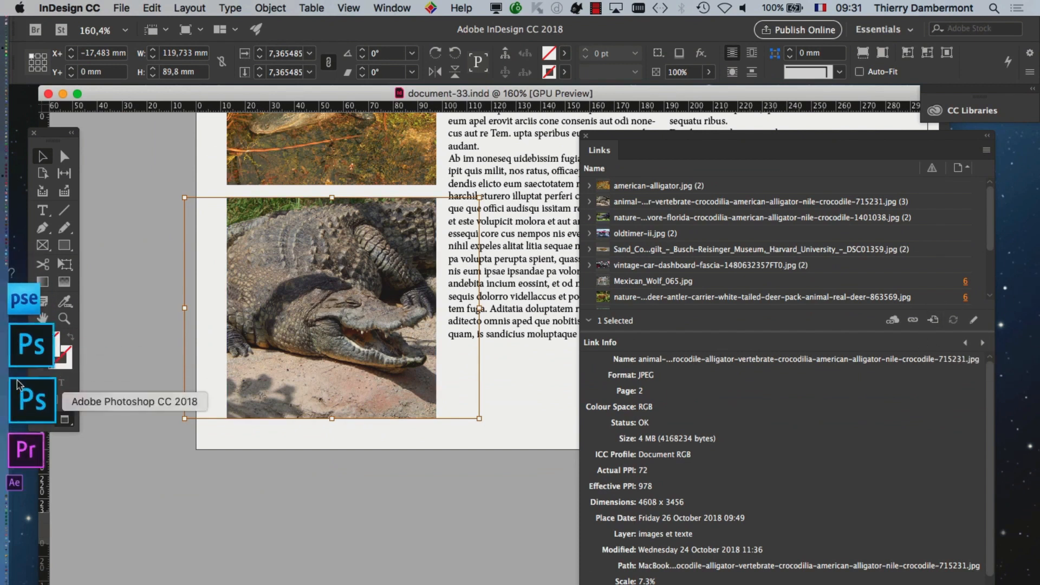
key("super+Tab")
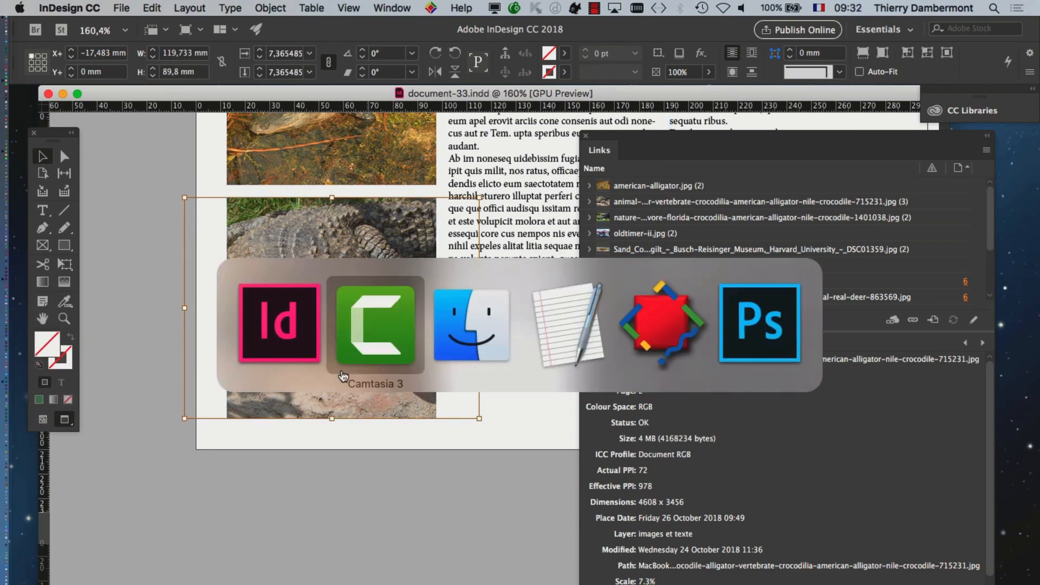
left_click(794, 322)
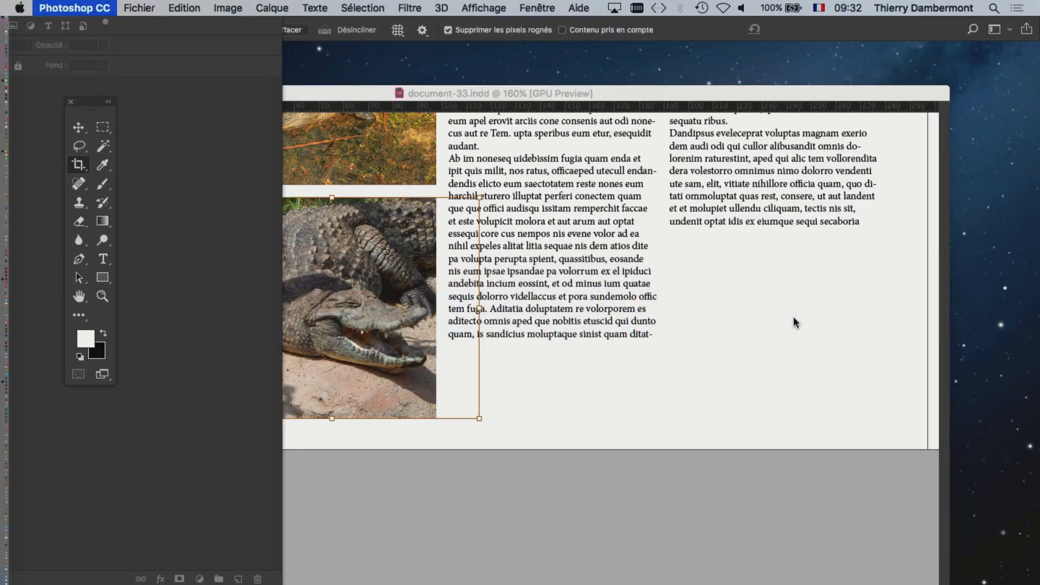
key("alt+super+h")
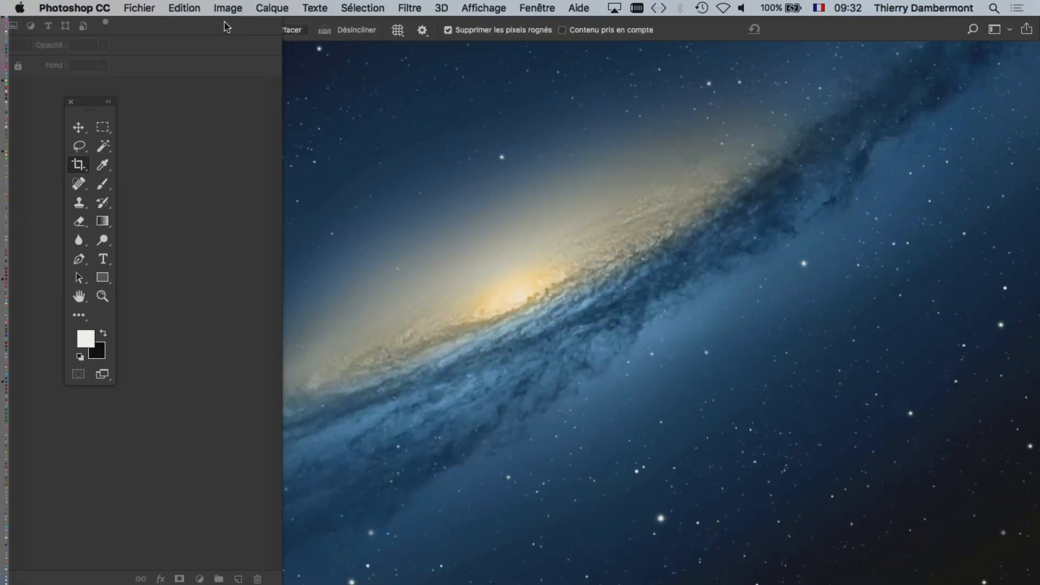
Reset the Les indispensables workspace, and turn the tools into a floating two-column panel
left_click(544, 8)
mouse_move(566, 39)
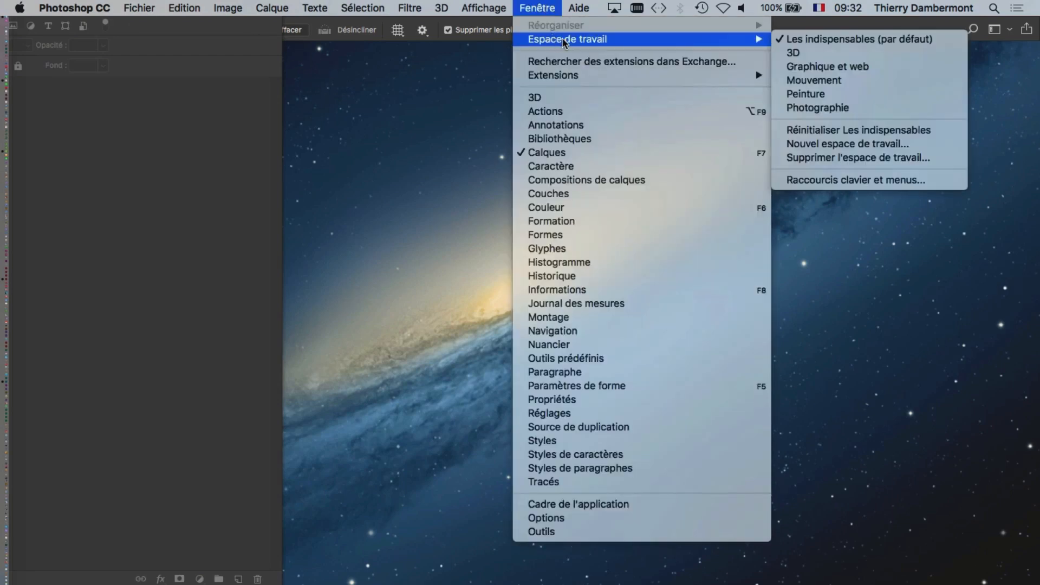
left_click(850, 134)
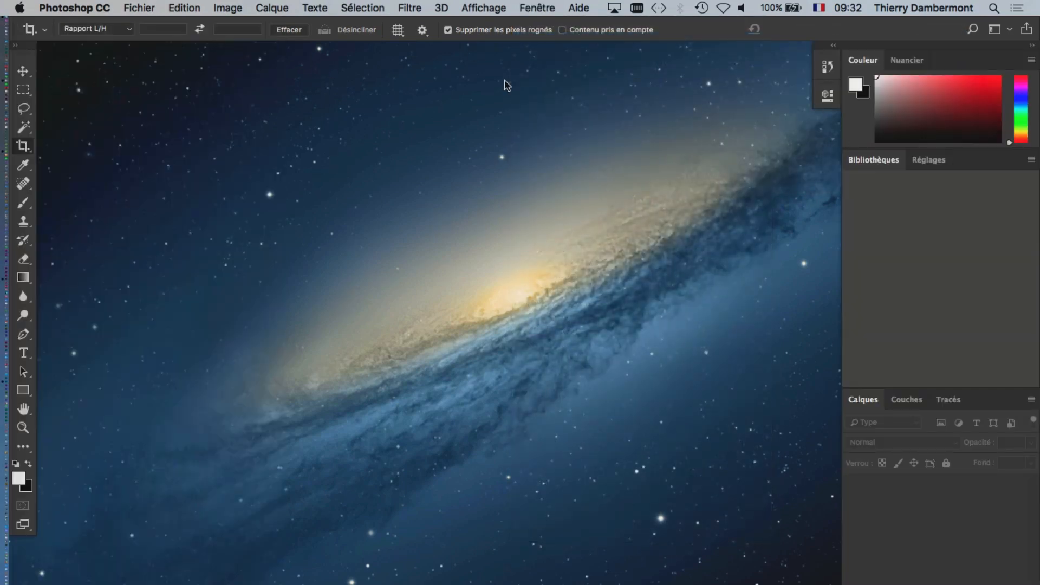
left_click(17, 47)
left_click_drag(39, 51, 47, 63)
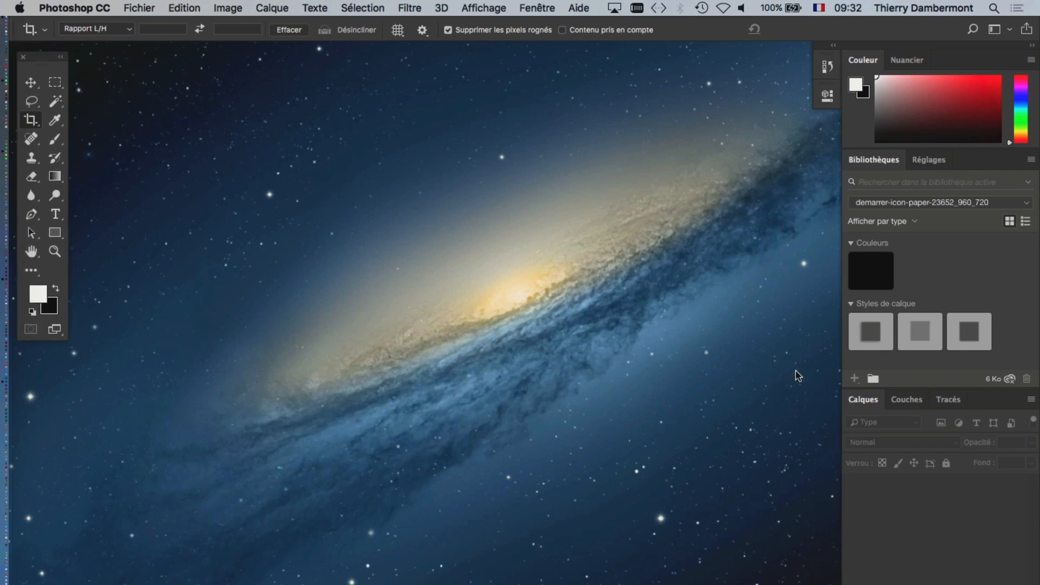
Examine the interface language choices in the Interface preferences, and leave the preferences without making changes
left_click(145, 5)
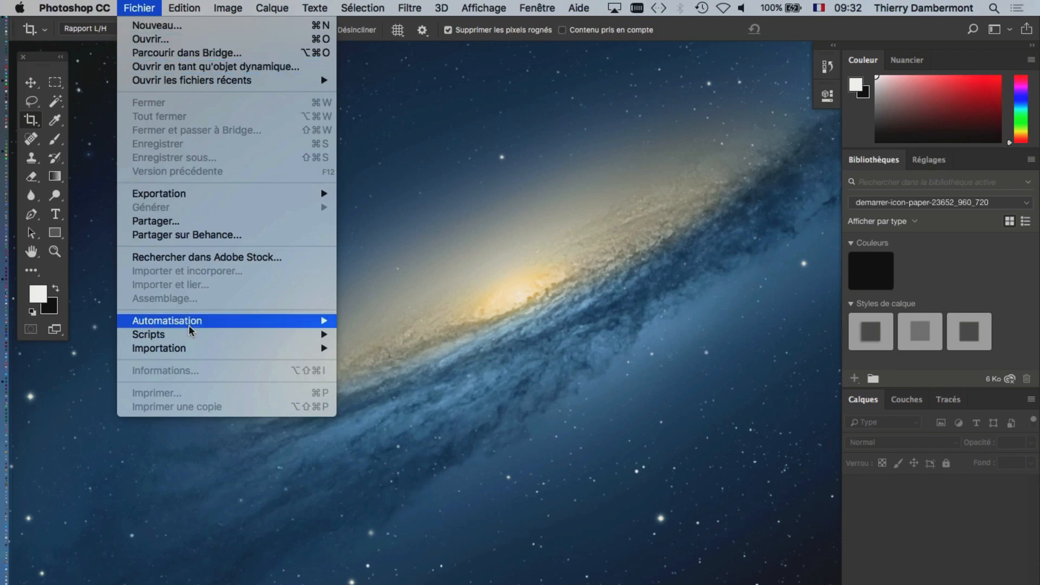
mouse_move(190, 330)
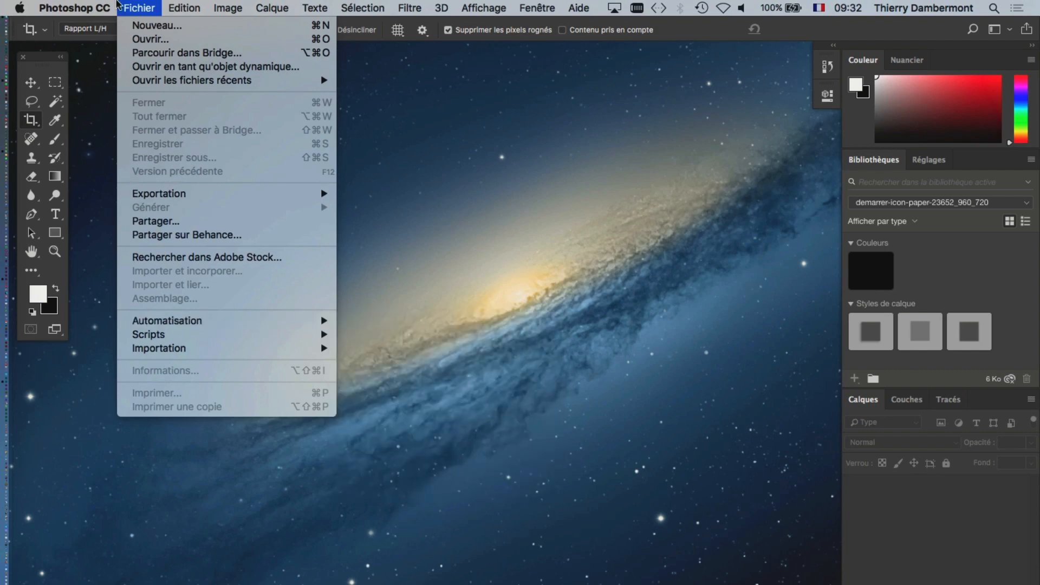
mouse_move(74, 7)
mouse_move(99, 56)
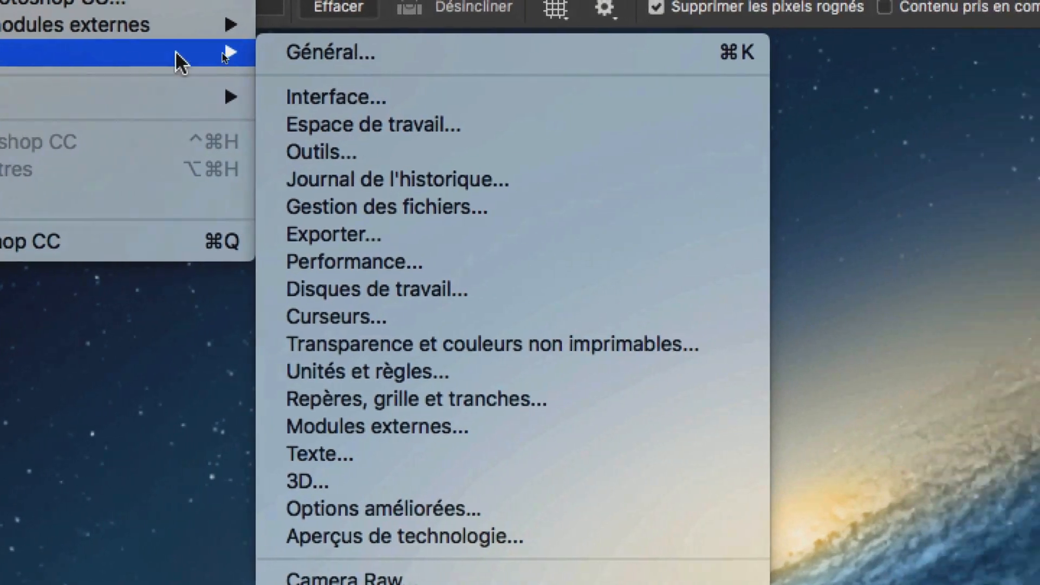
left_click(379, 98)
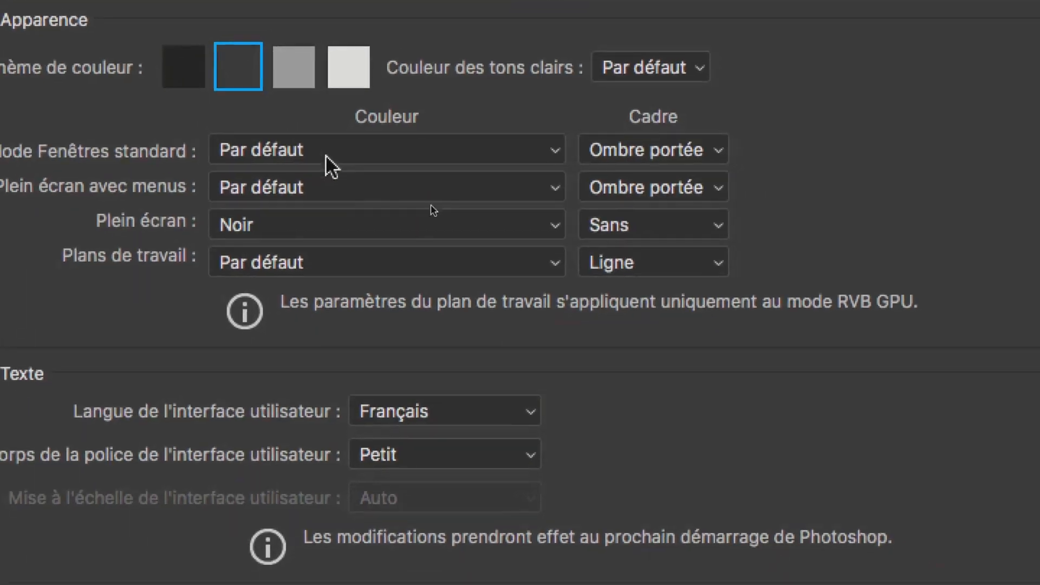
left_click(381, 412)
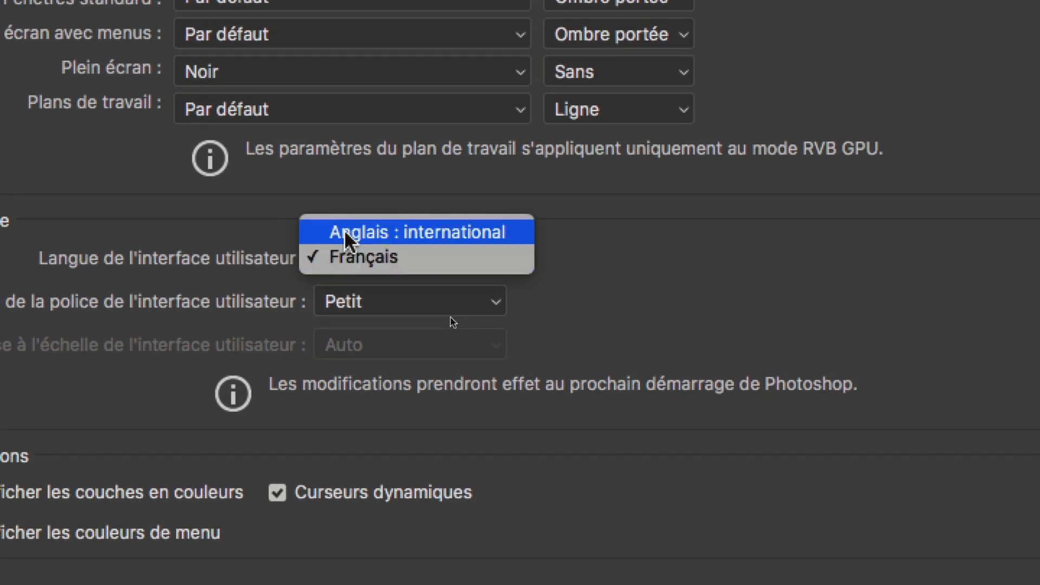
left_click(269, 242)
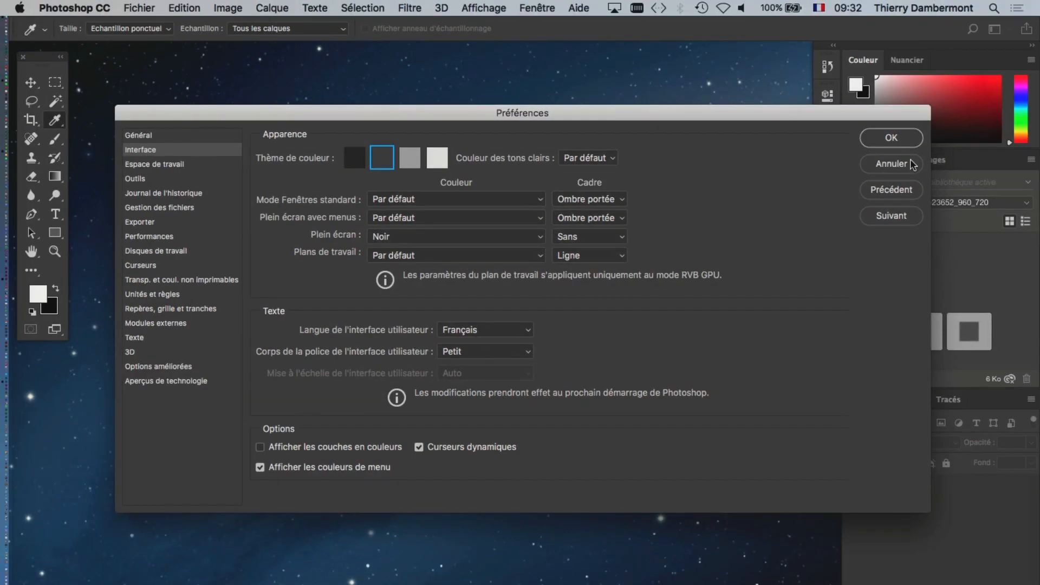
left_click(891, 164)
key("c")
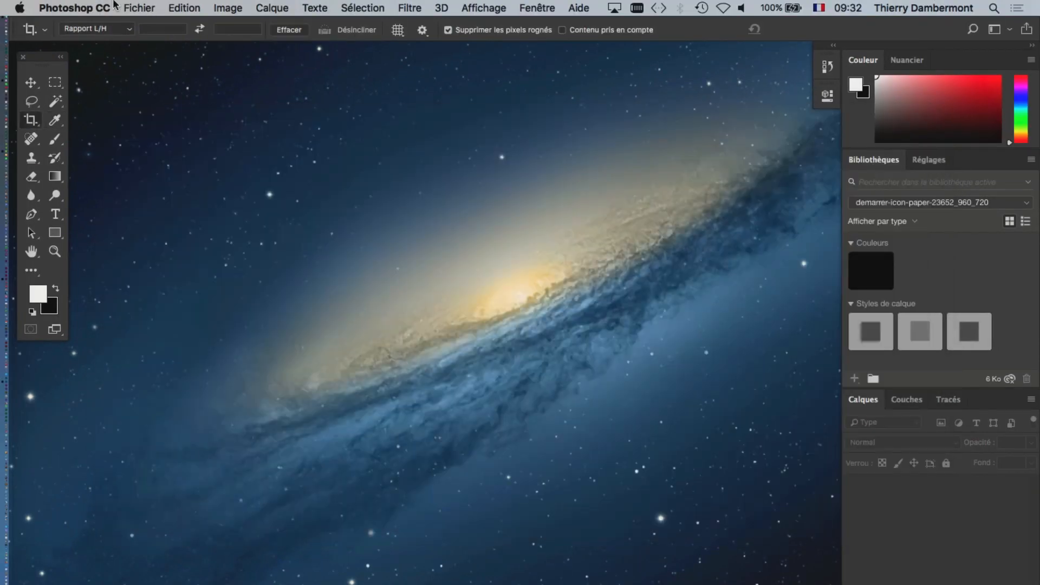
Start the Processeur d'images script and move its dialog beside the repositioned floating tools
left_click_drag(52, 54, 63, 61)
left_click(139, 7)
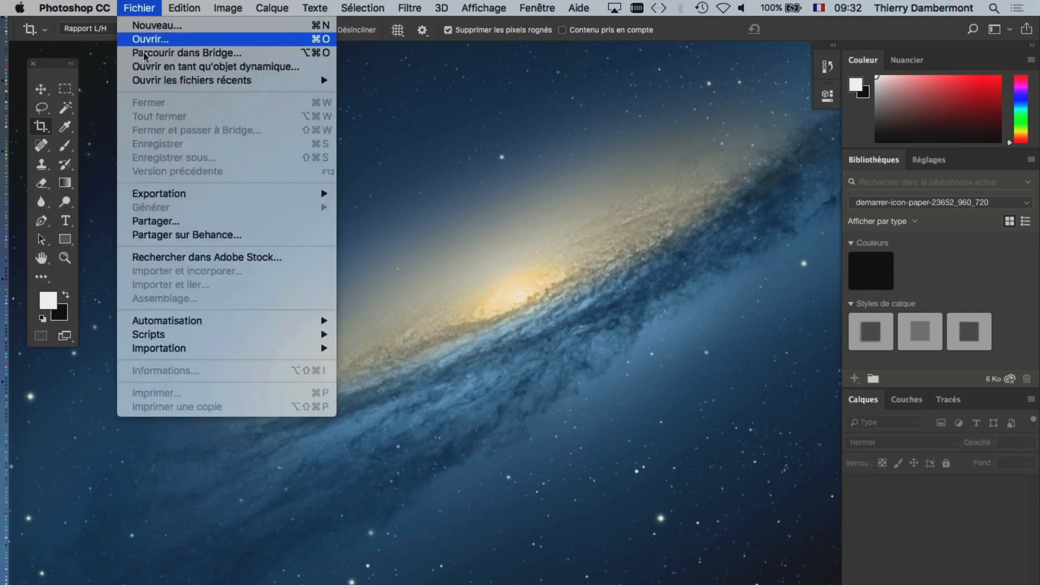
mouse_move(220, 324)
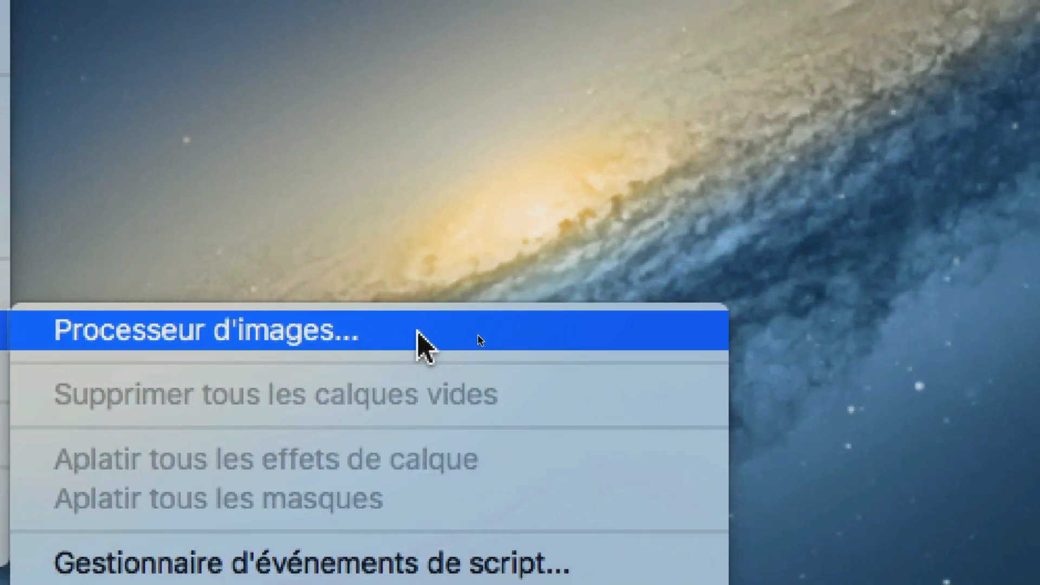
left_click(419, 333)
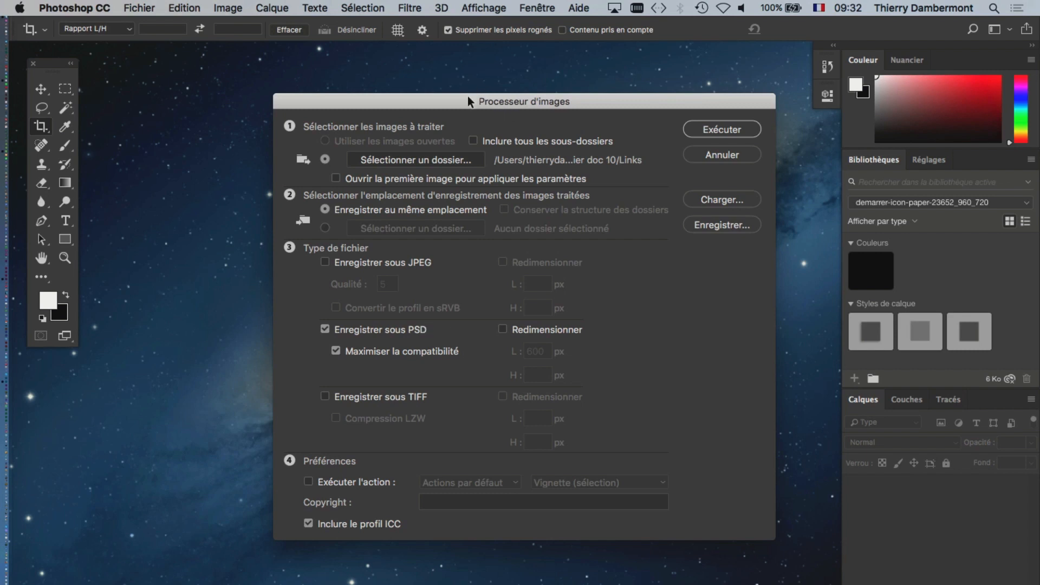
left_click_drag(470, 102, 353, 97)
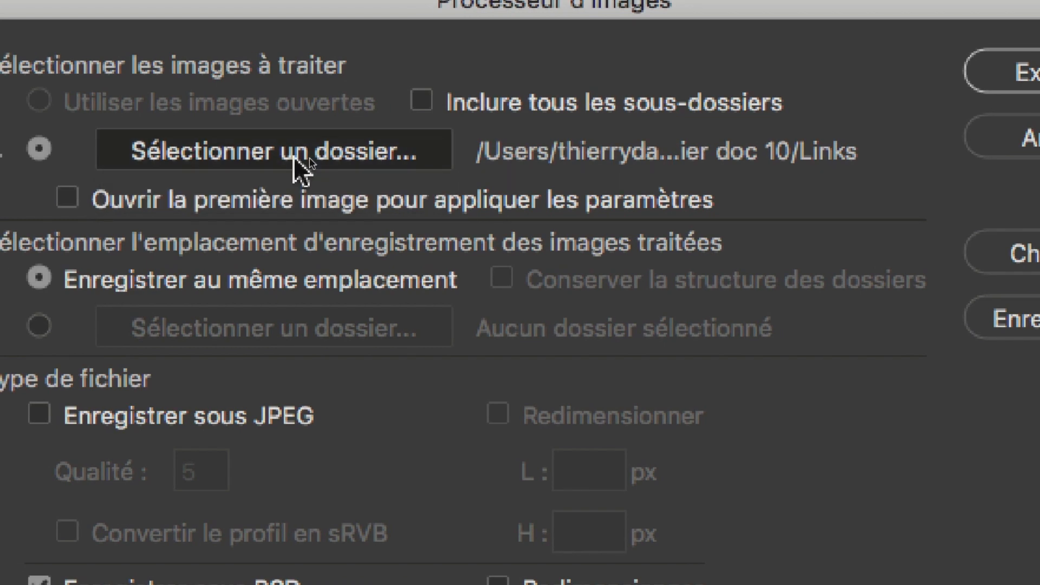
Choose the Links folder within document-33 Folder of InDesign SESSION 5 as the source of the images to process
left_click(294, 156)
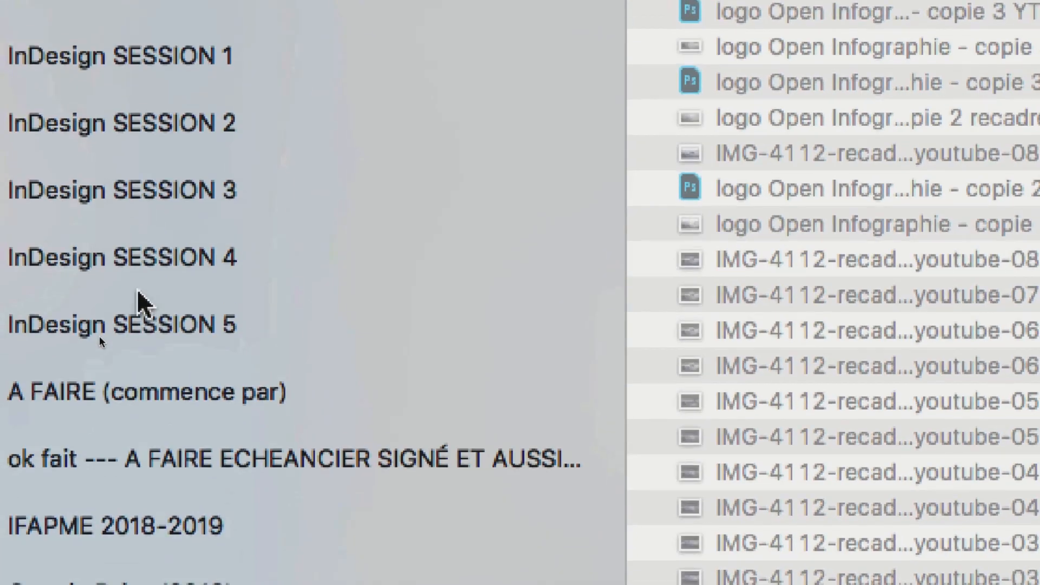
left_click(140, 324)
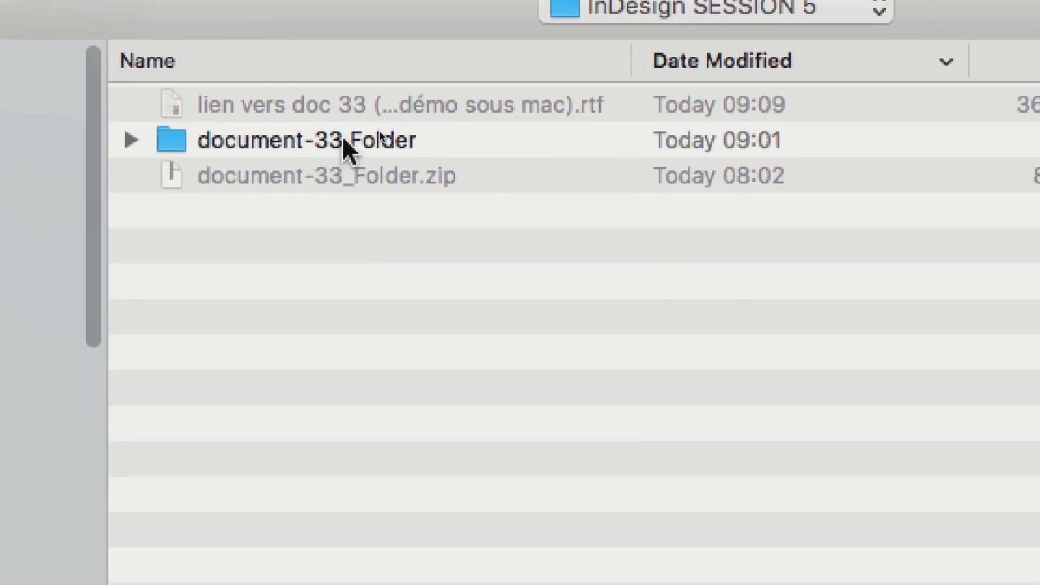
double_click(343, 140)
double_click(308, 325)
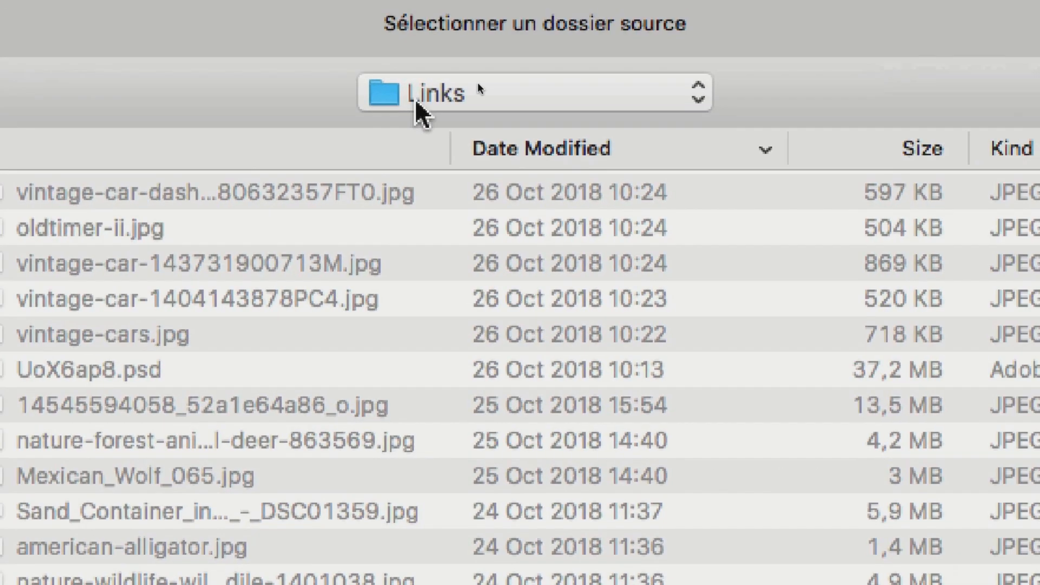
left_click(666, 15)
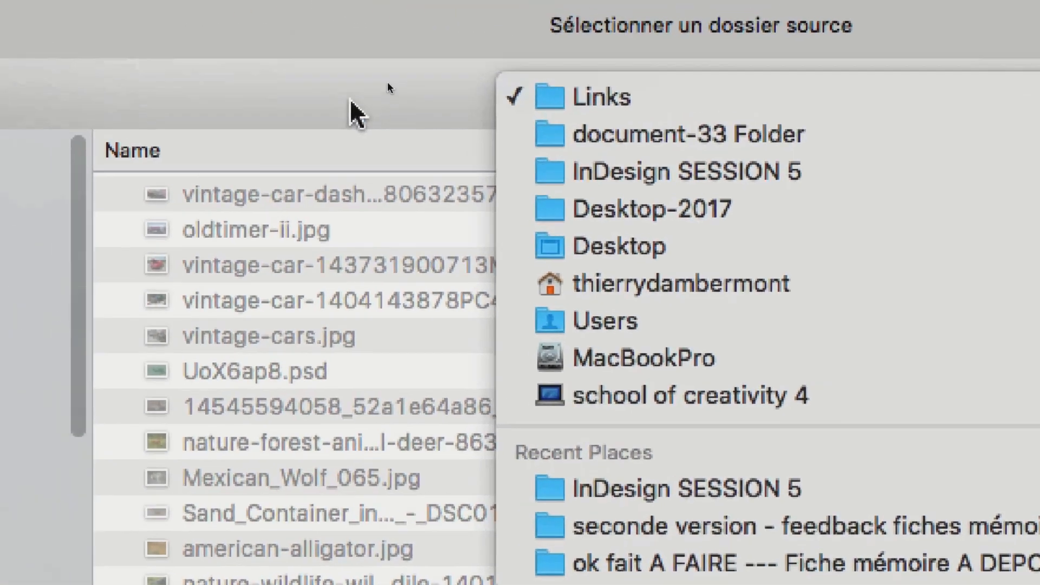
left_click(131, 76)
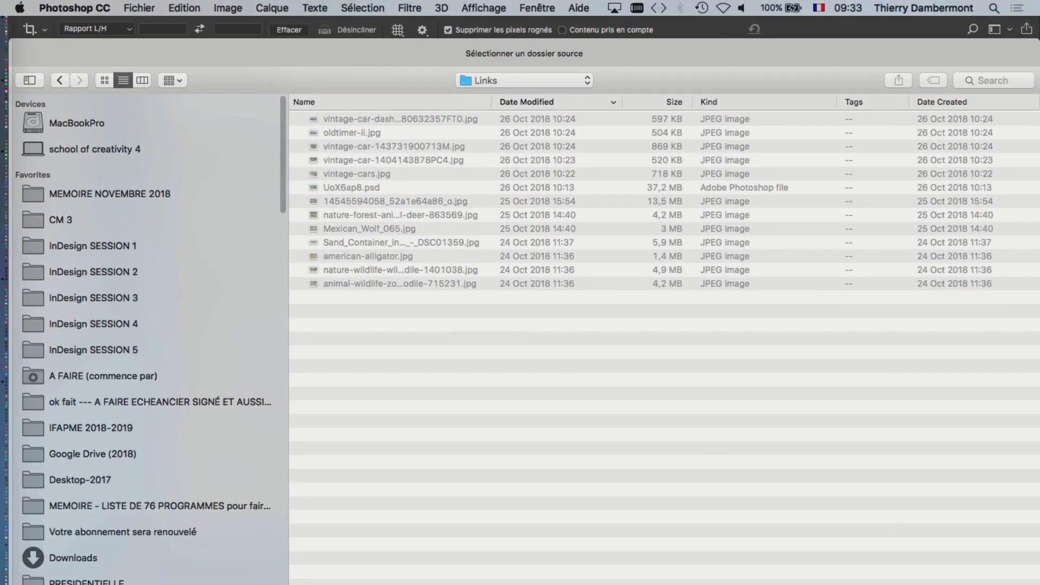
left_click_drag(1038, 584, 655, 444)
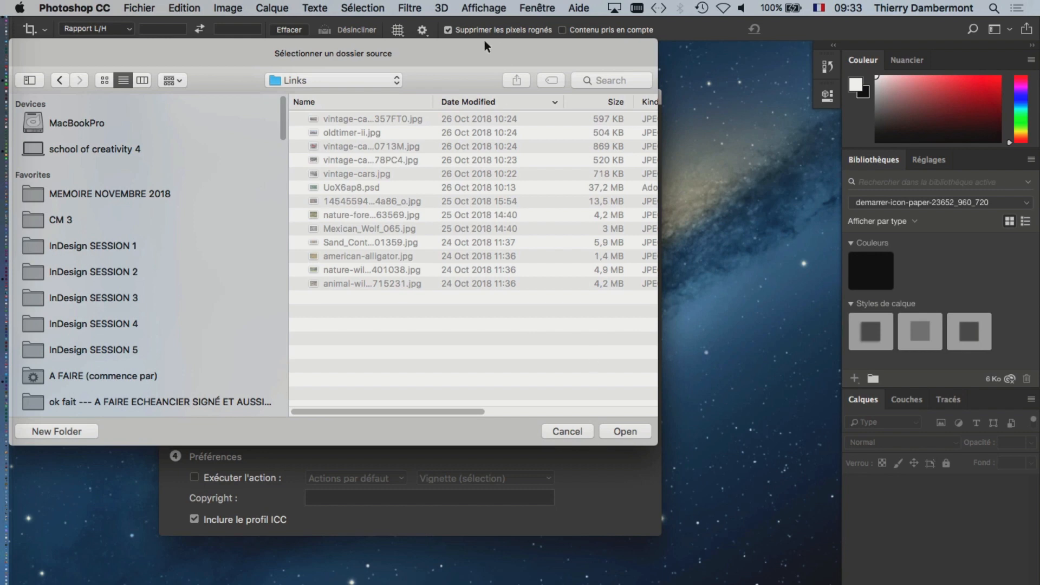
left_click_drag(484, 46, 600, 62)
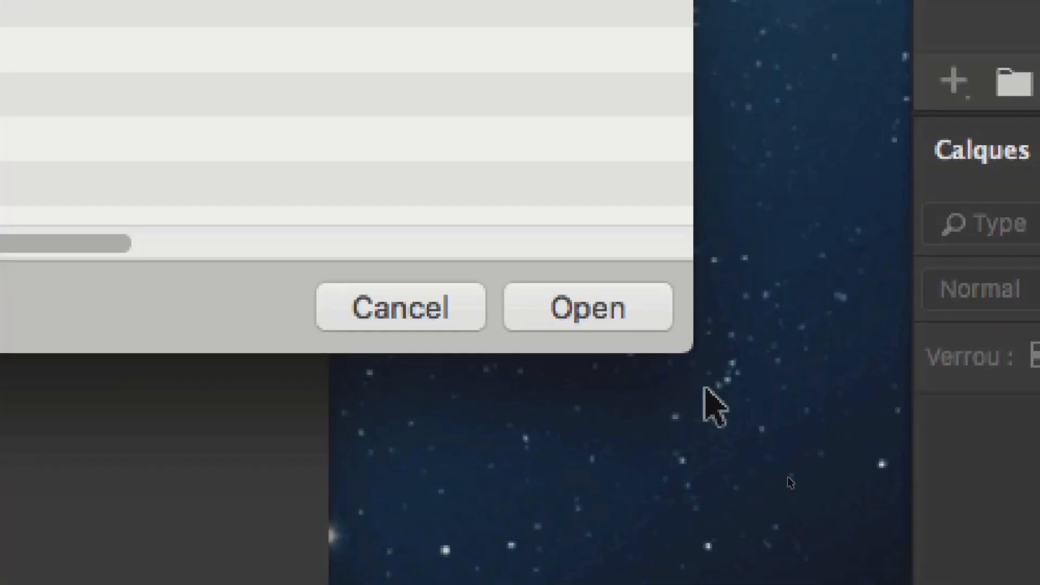
left_click(617, 319)
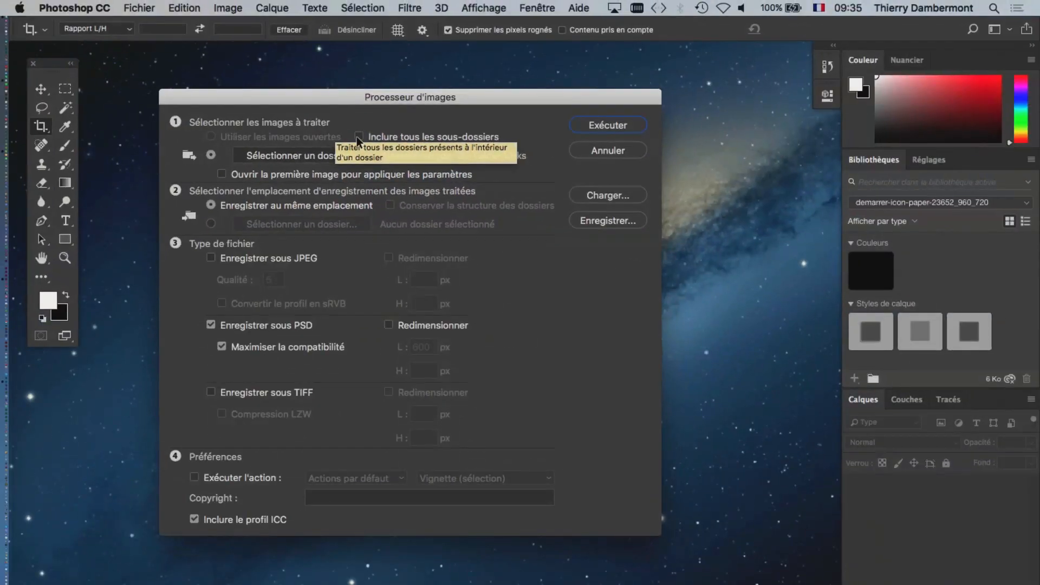
Switch to Finder and examine the image files in the Links folder of document-33 Folder, with the window and name column widened
key("super+Tab")
left_click(573, 328)
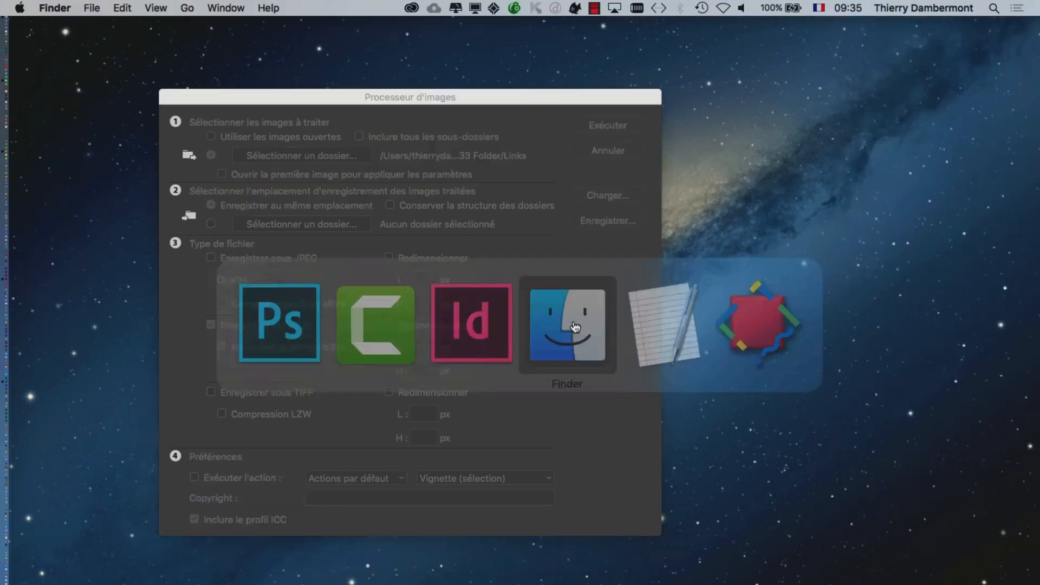
left_click(93, 9)
left_click(125, 25)
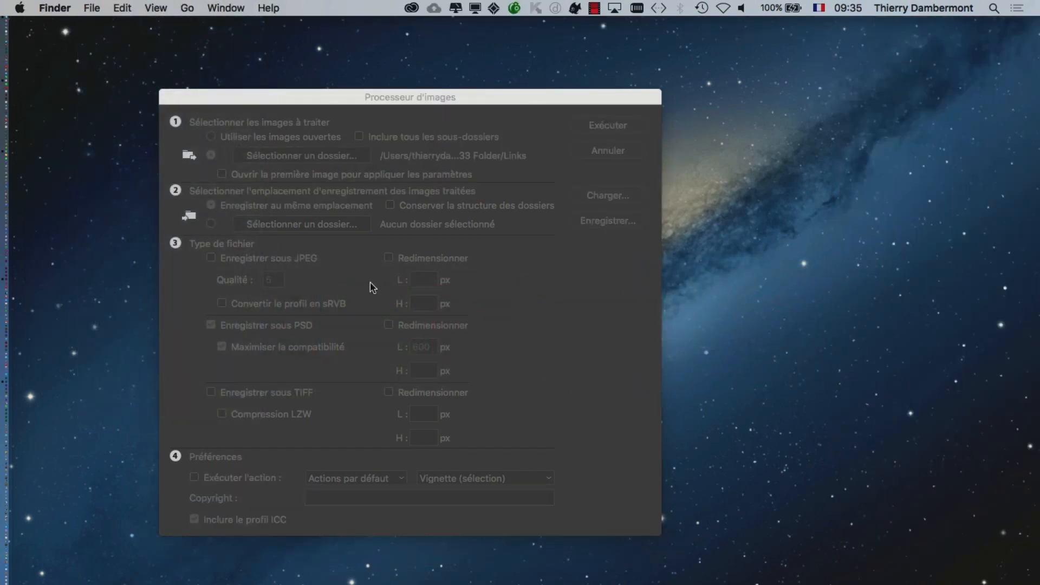
scroll(375, 328, "down", 5)
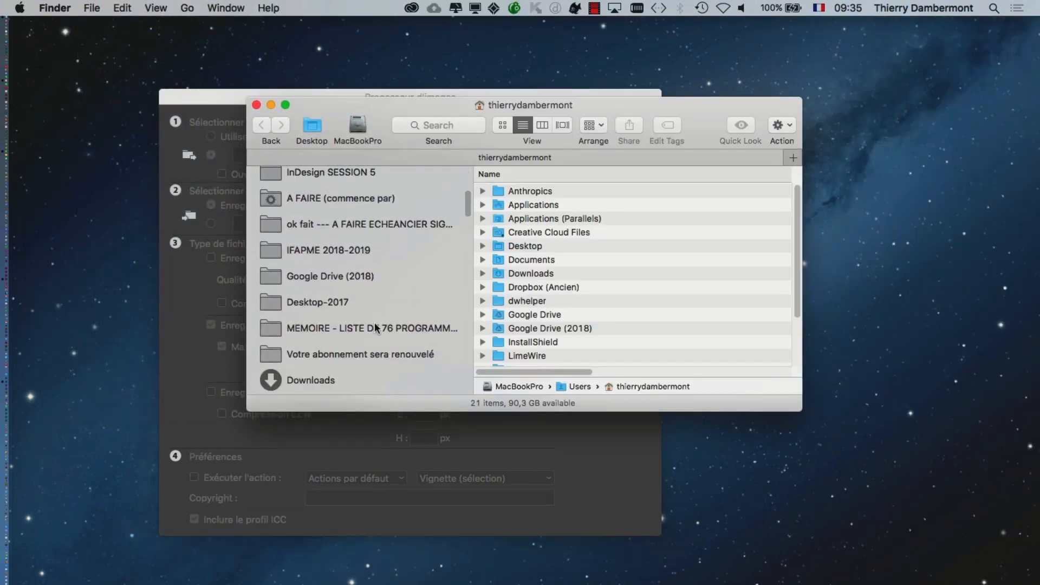
left_click(378, 180)
double_click(560, 192)
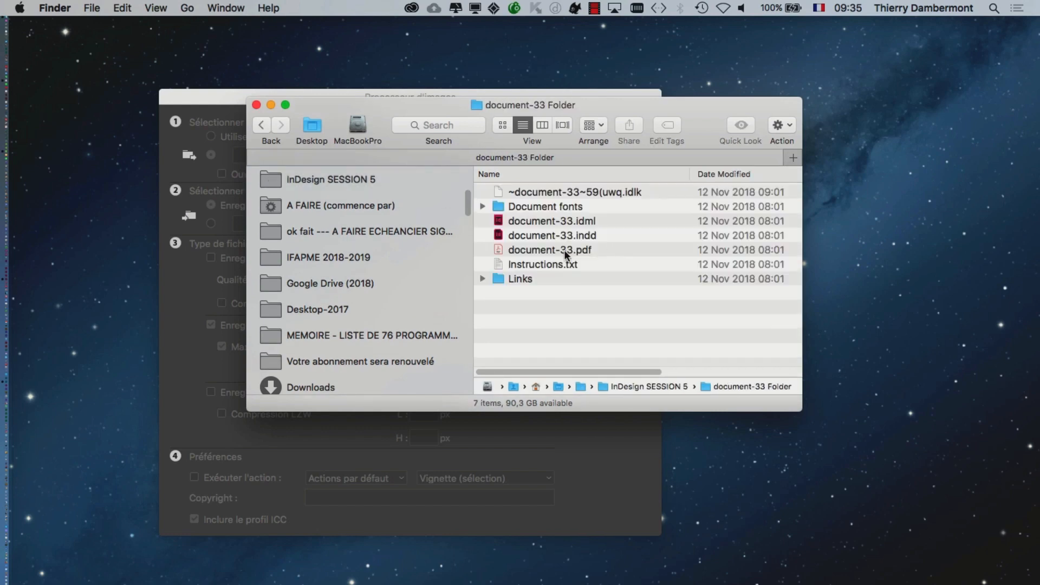
double_click(540, 280)
double_click(798, 412)
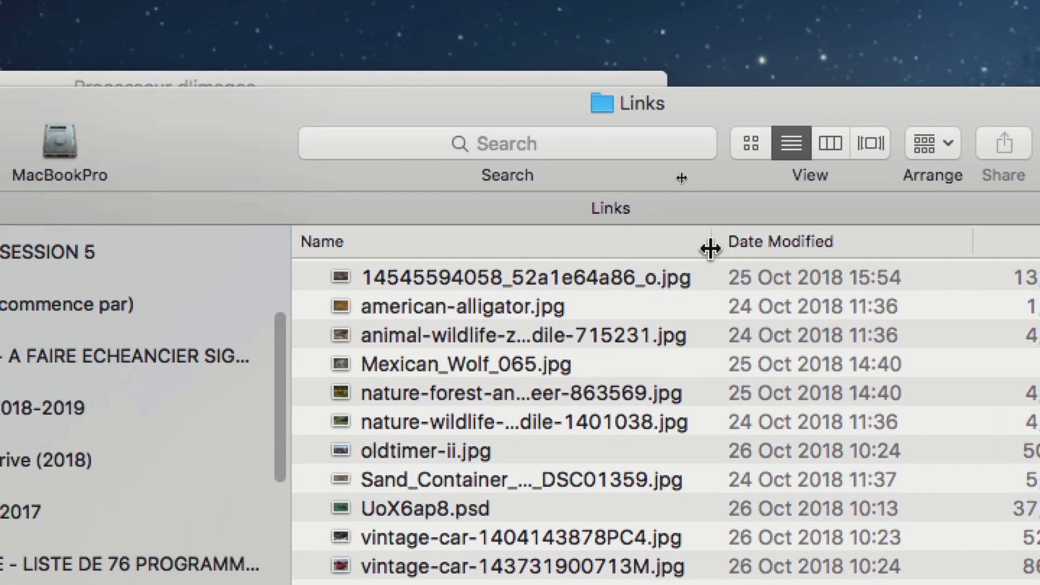
left_click_drag(710, 249, 1039, 250)
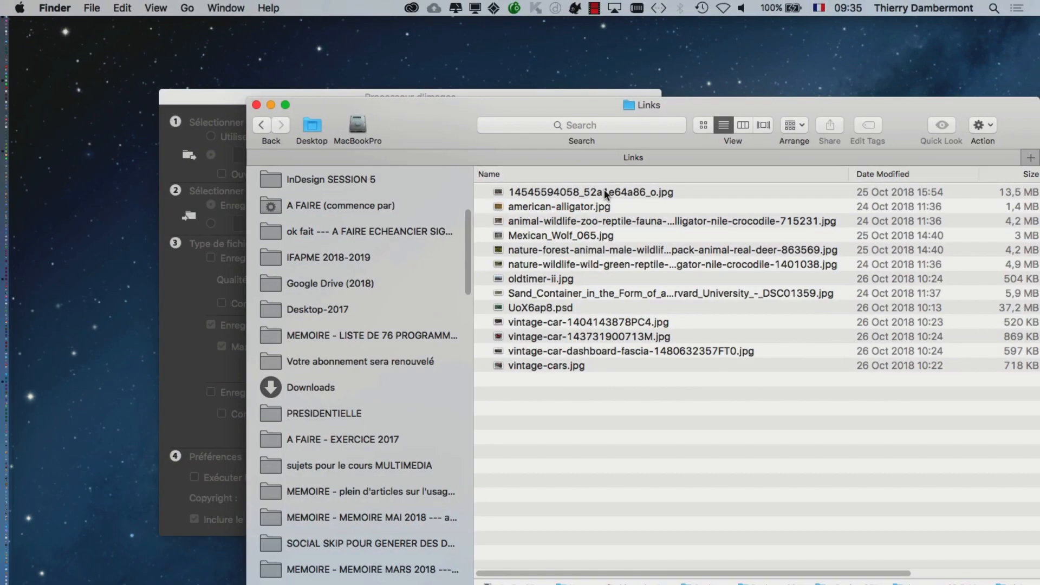
Close the Links window, return to Photoshop, and run the Image Processor to save the Links images as PSD
left_click(256, 104)
left_click(250, 98)
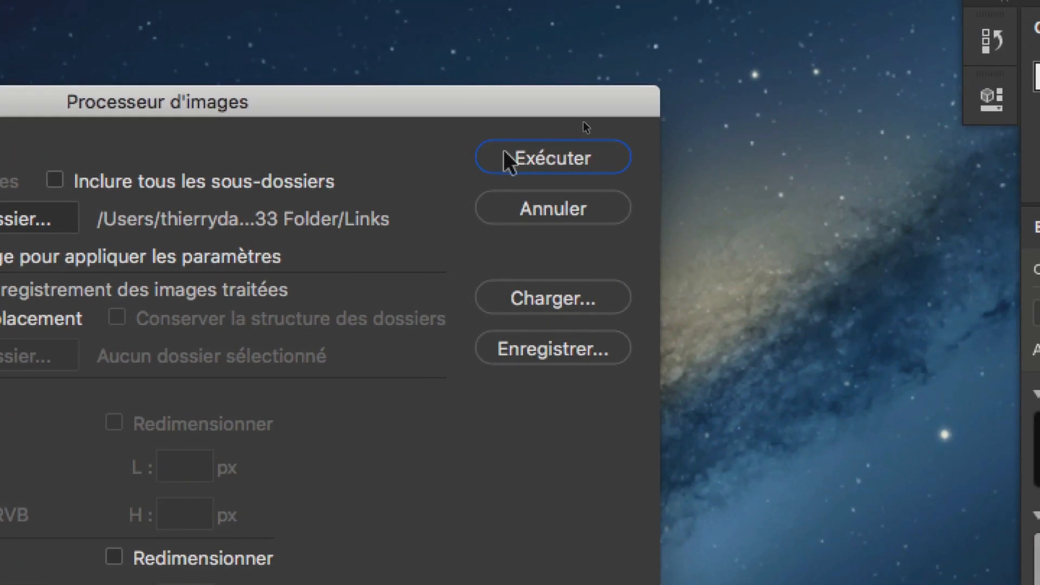
left_click(808, 21)
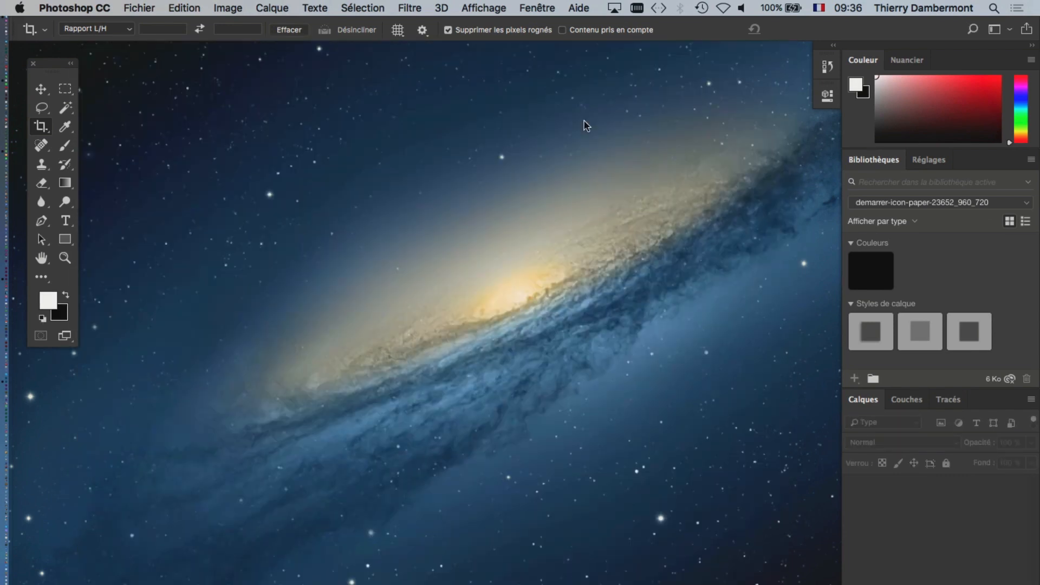
Switch to Finder and open the Links folder of InDesign SESSION 5's document-33 Folder in a repositioned, enlarged window
key("super+Tab")
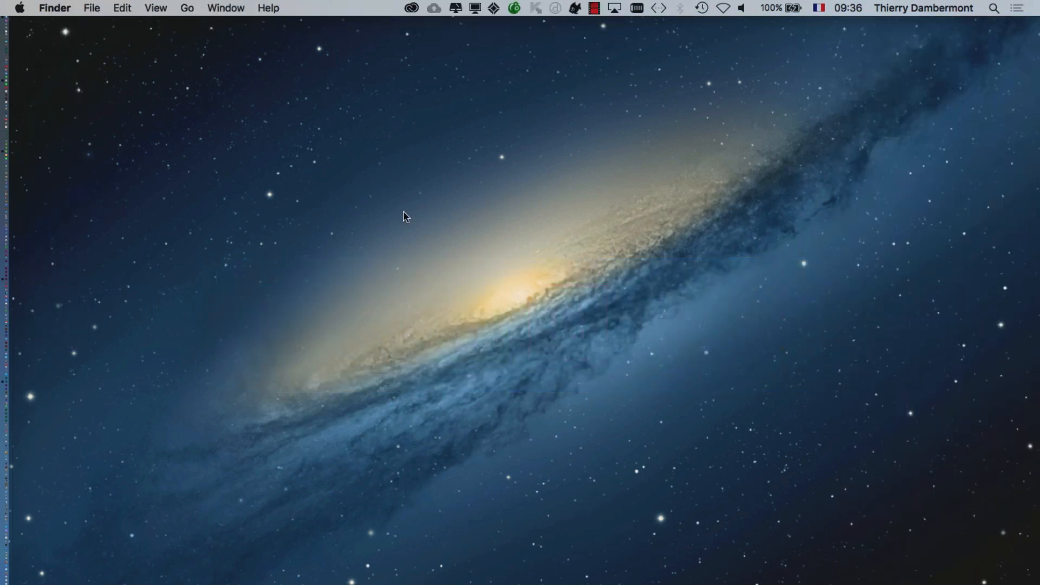
left_click(88, 8)
left_click(139, 24)
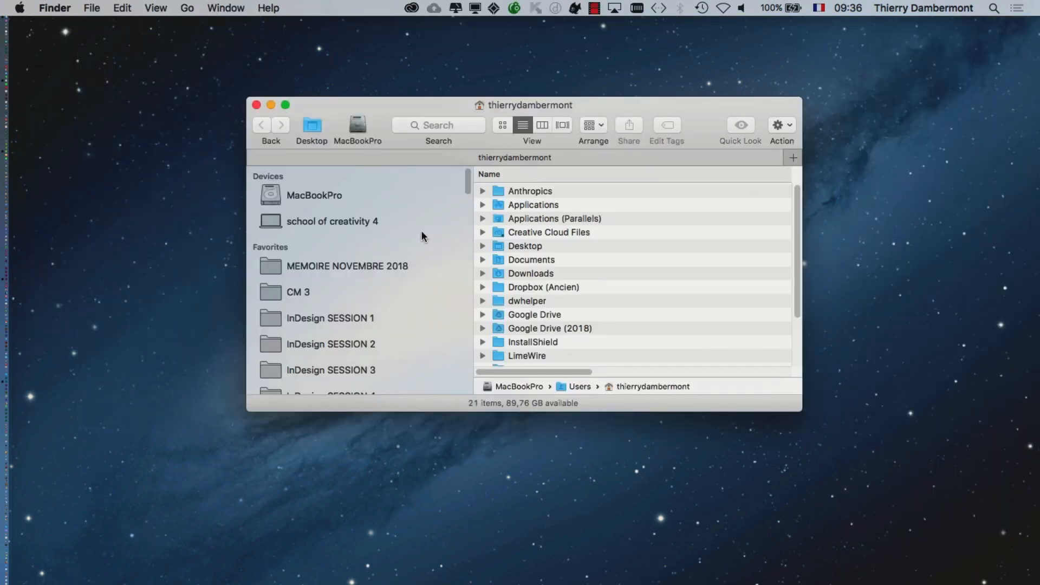
scroll(405, 362, "down", 2)
left_click(383, 374)
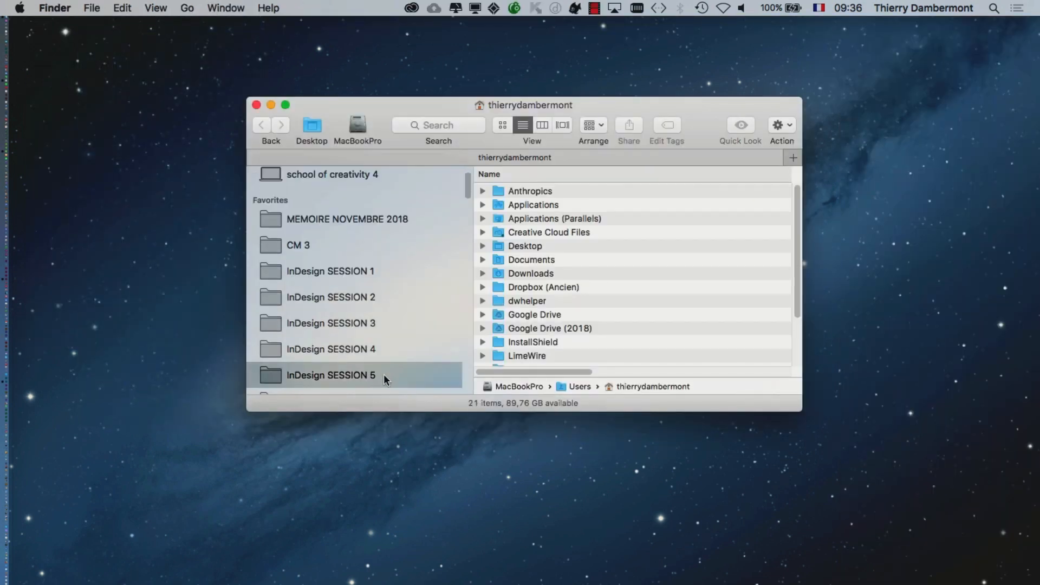
double_click(564, 191)
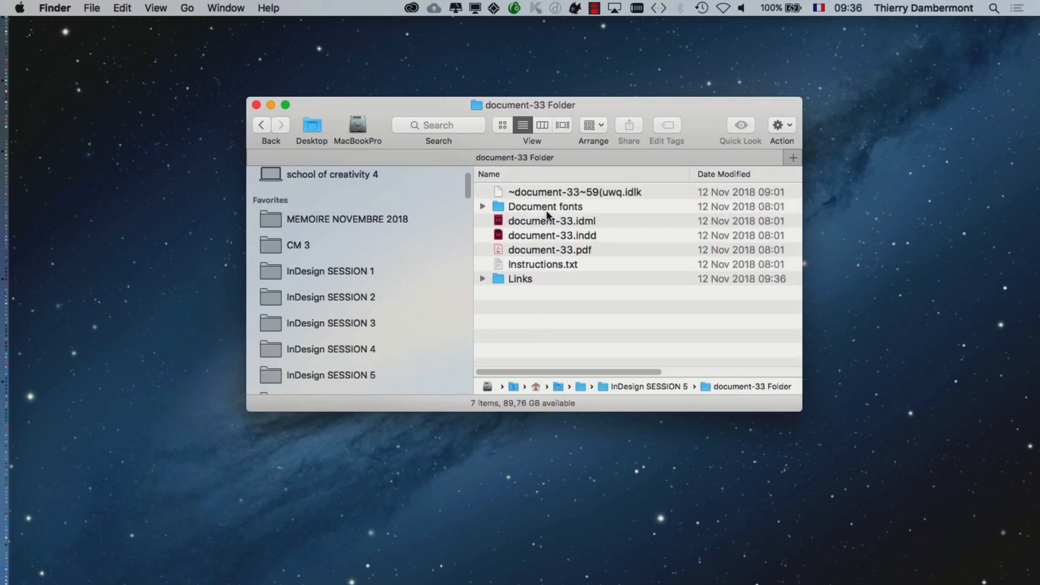
double_click(559, 275)
left_click_drag(603, 104, 474, 61)
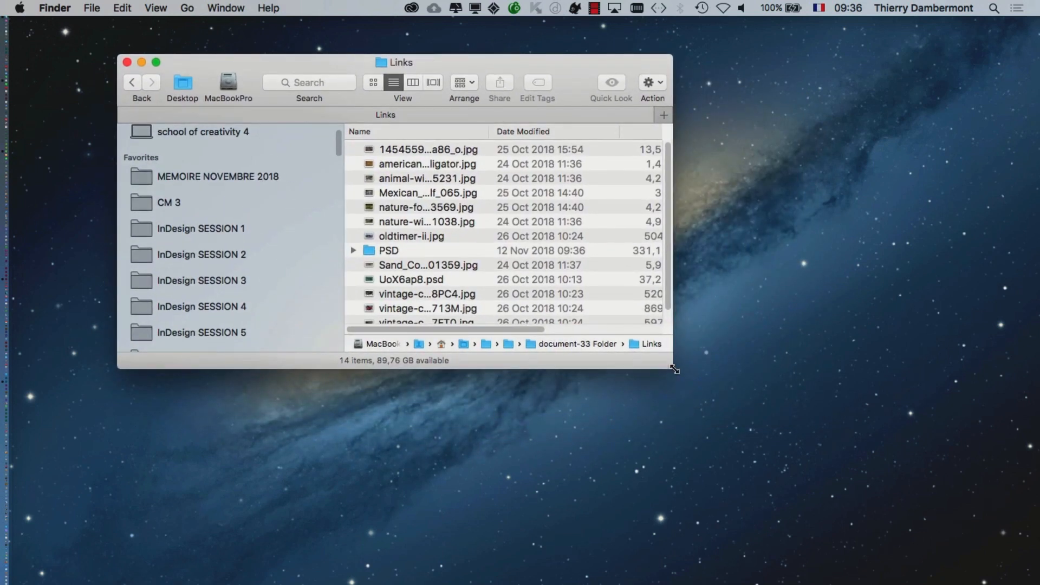
left_click_drag(673, 368, 945, 558)
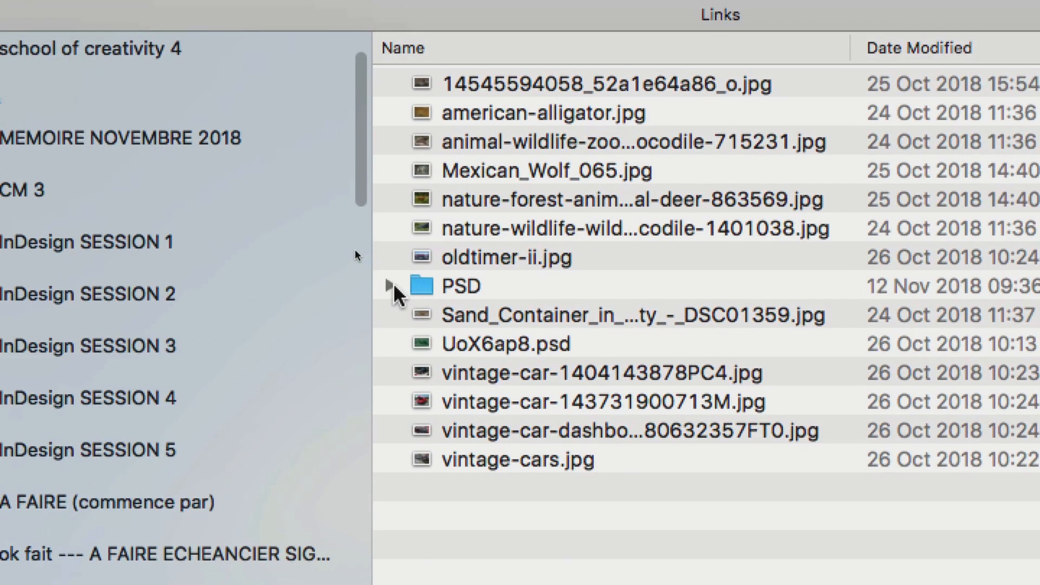
Examine the converted files inside the PSD subfolder against the originals in Links, collapse the subfolder, and enlarge the window
left_click(227, 142)
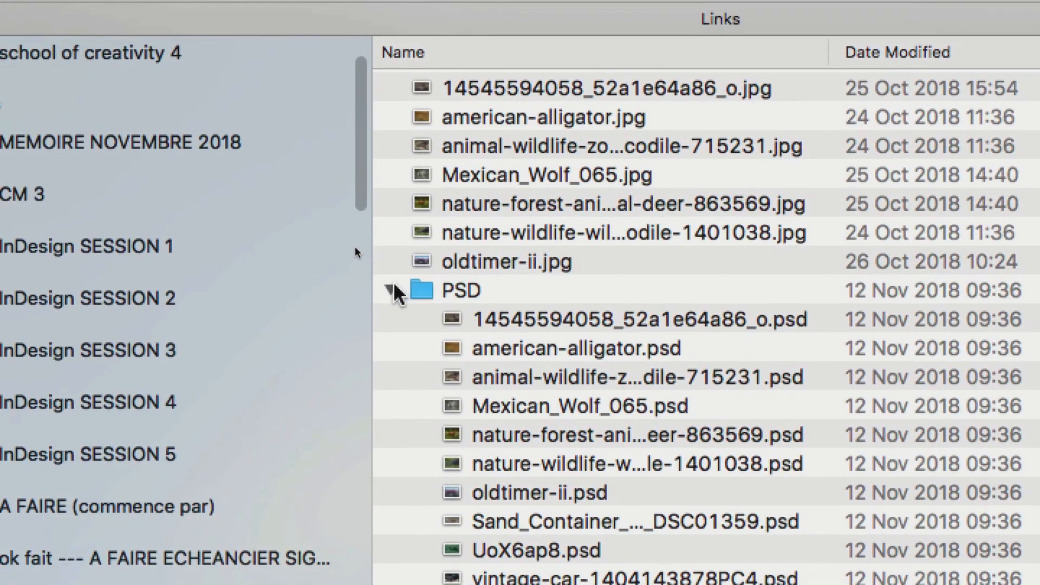
left_click(302, 63)
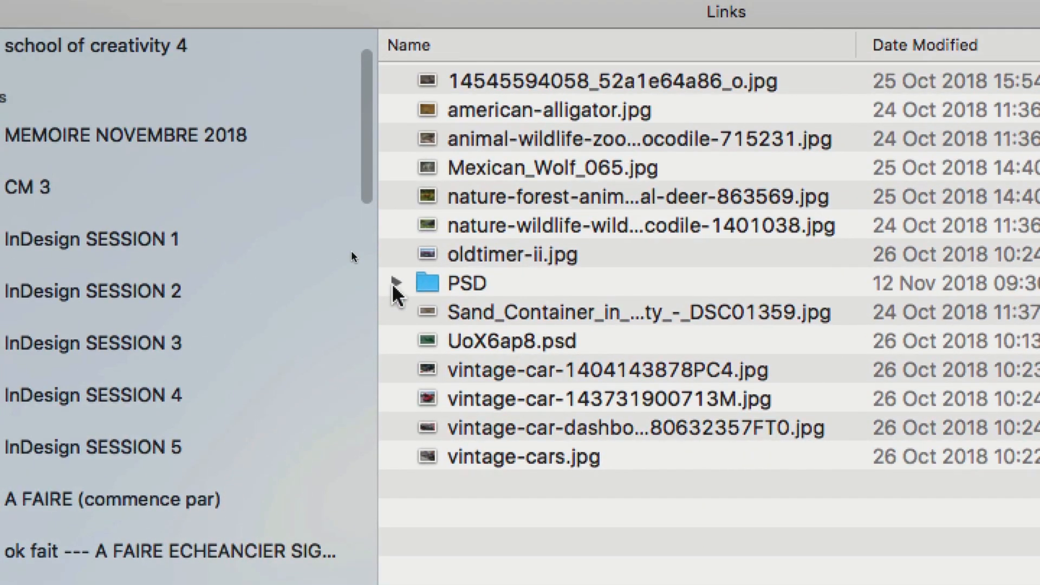
left_click(396, 282)
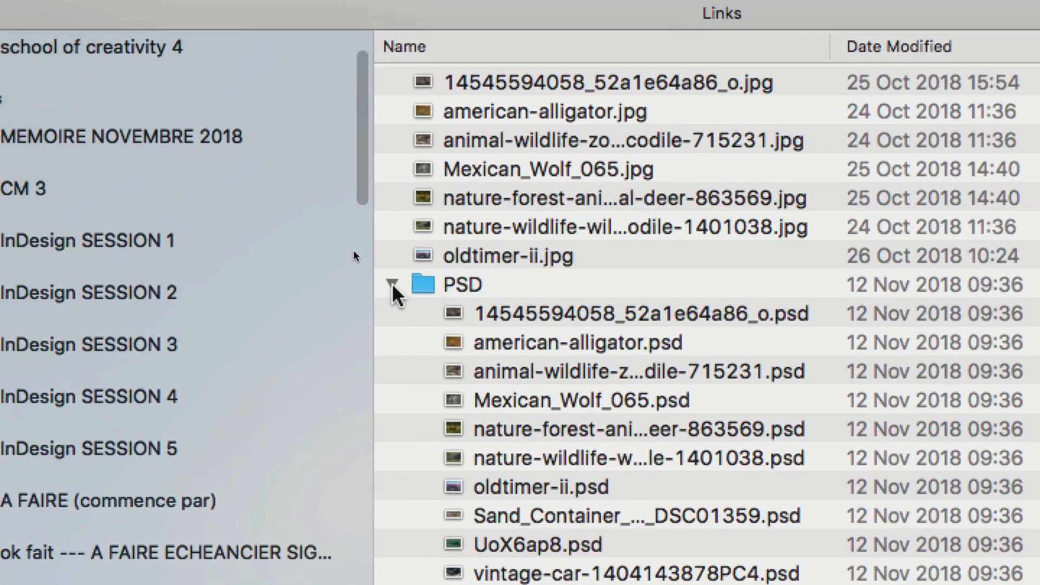
left_click(232, 38)
left_click(391, 284)
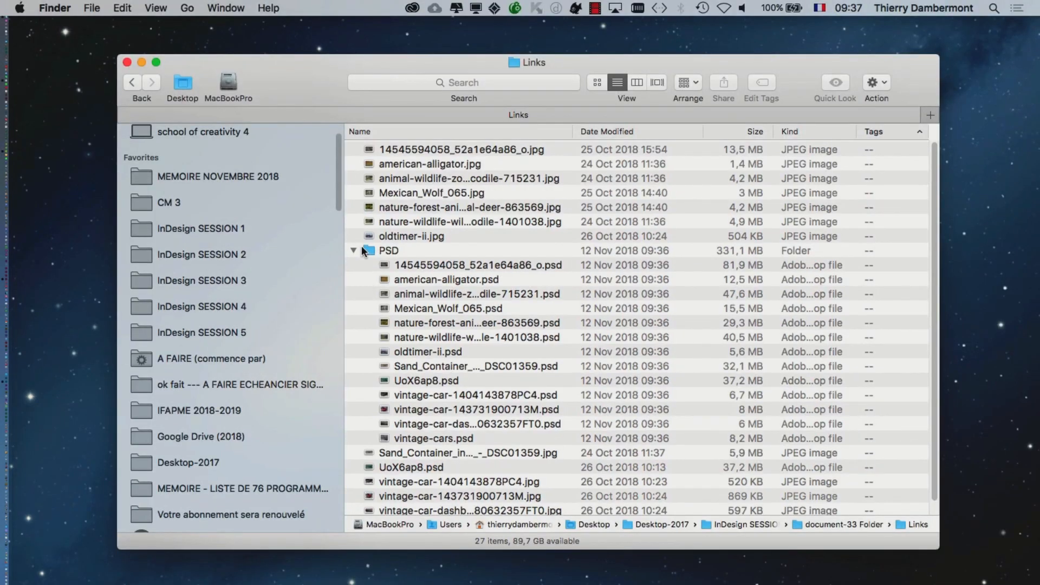
left_click(272, 141)
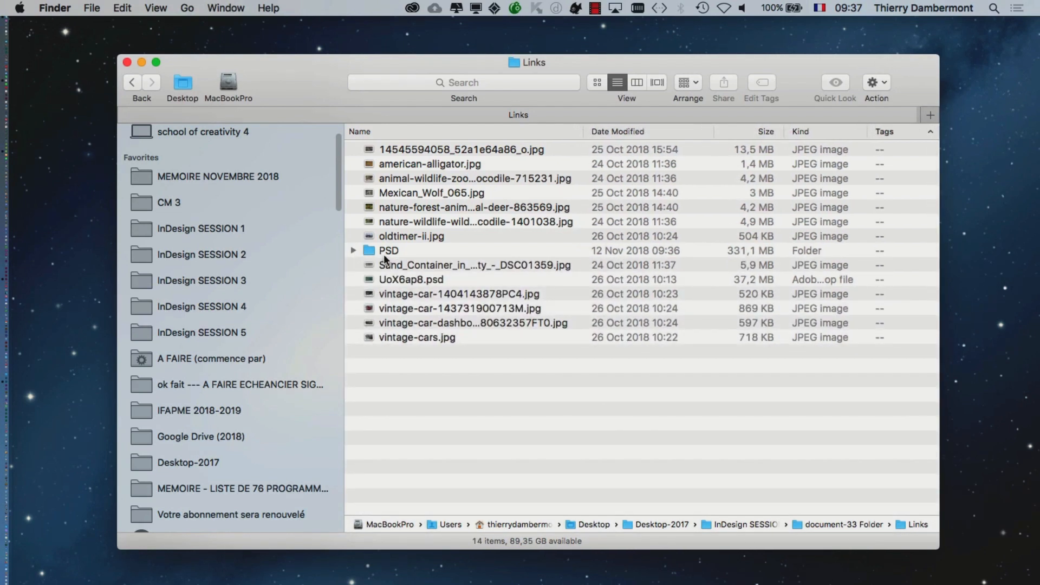
left_click_drag(939, 548, 950, 584)
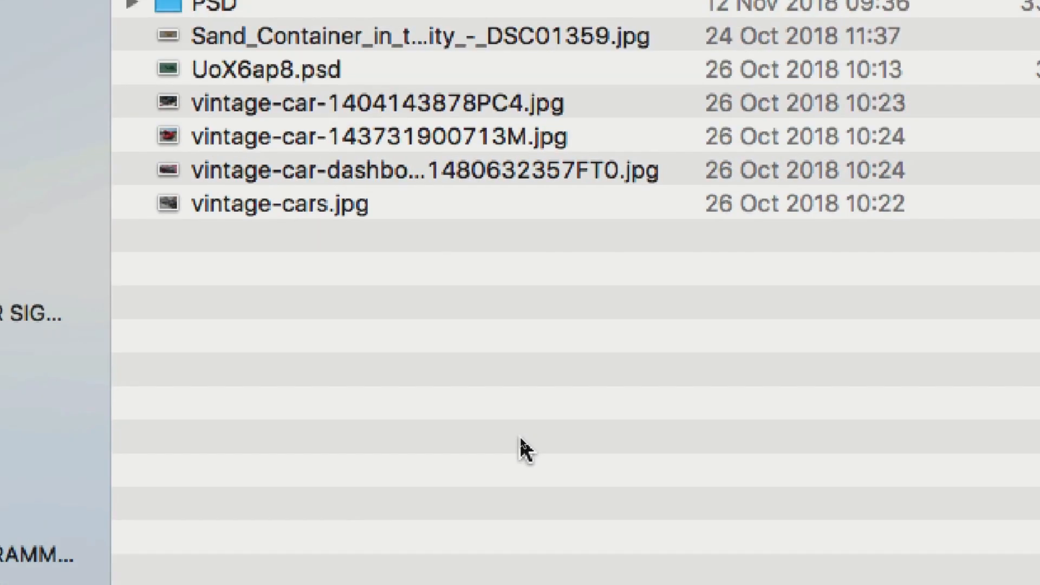
Expand the PSD subfolder and select its files, and preview the Links folder as icons before returning to list view
left_click(238, 4)
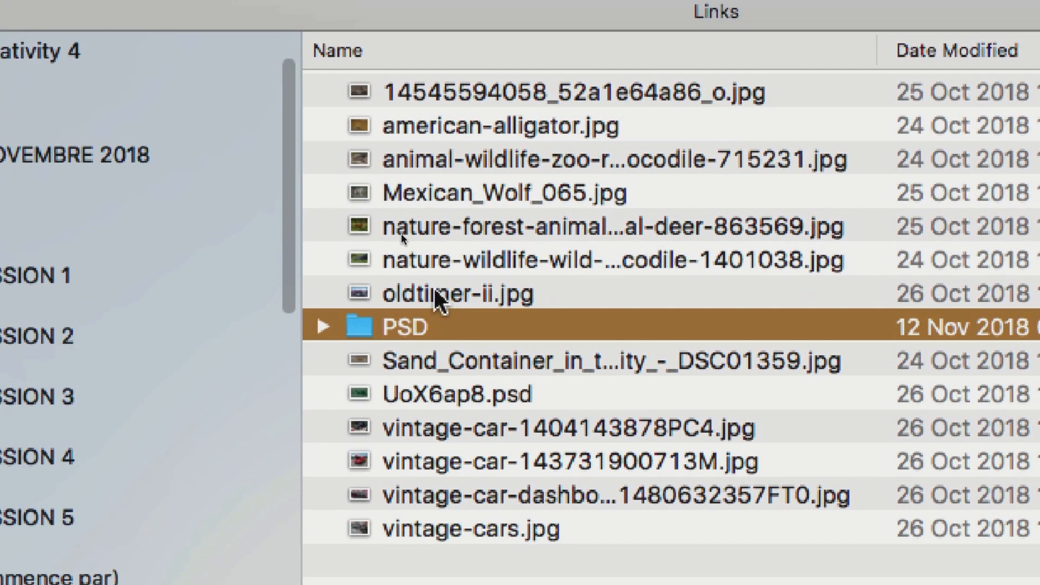
left_click(436, 268)
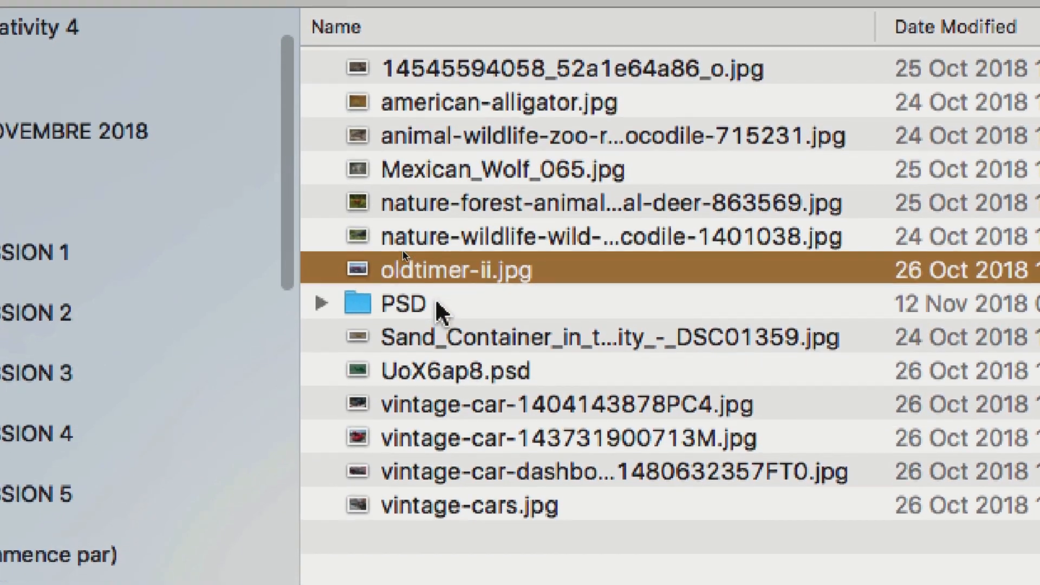
left_click(357, 304)
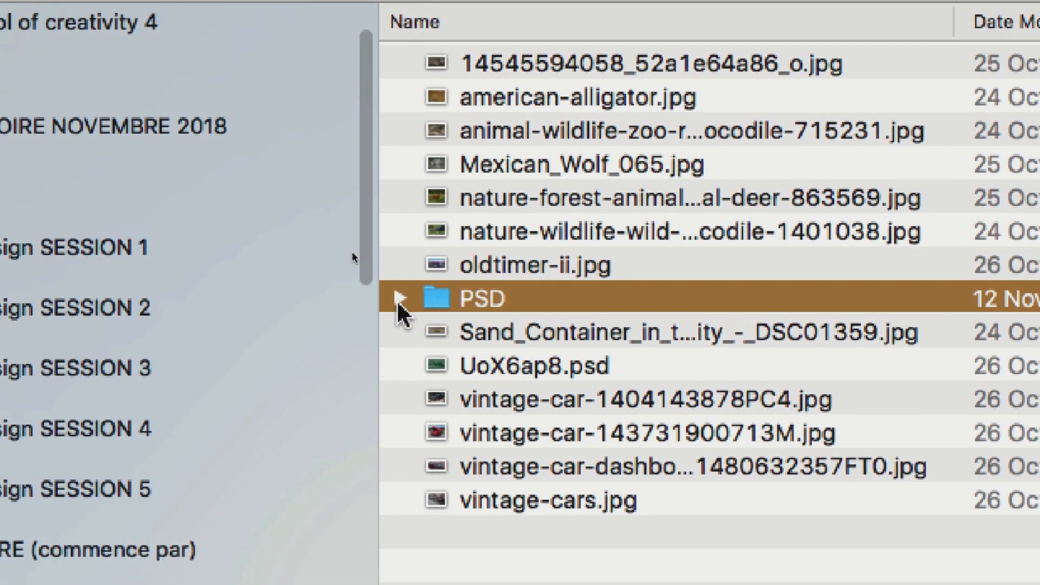
left_click(399, 299)
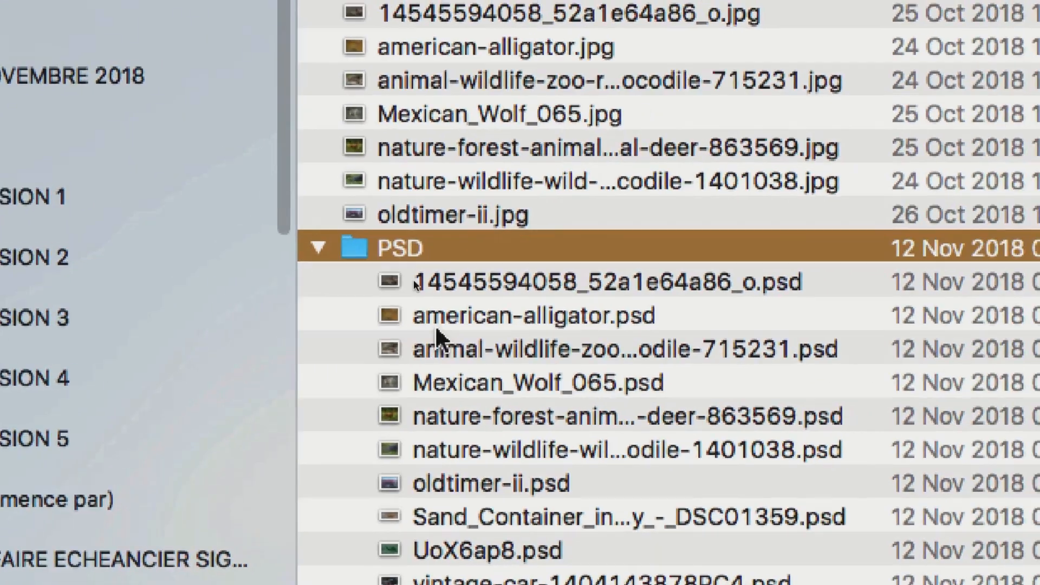
left_click(674, 283)
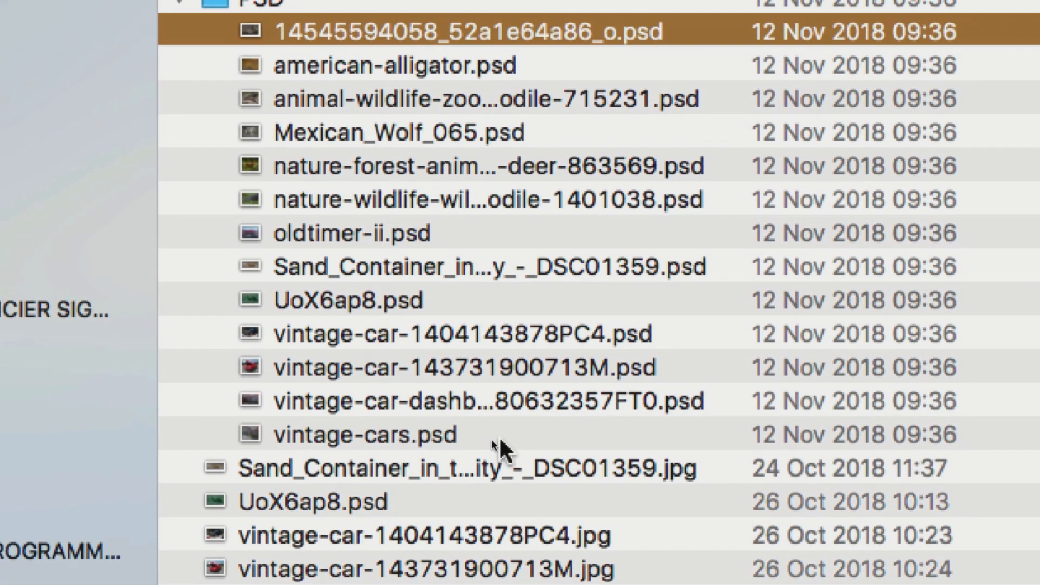
left_click(499, 435, "shift")
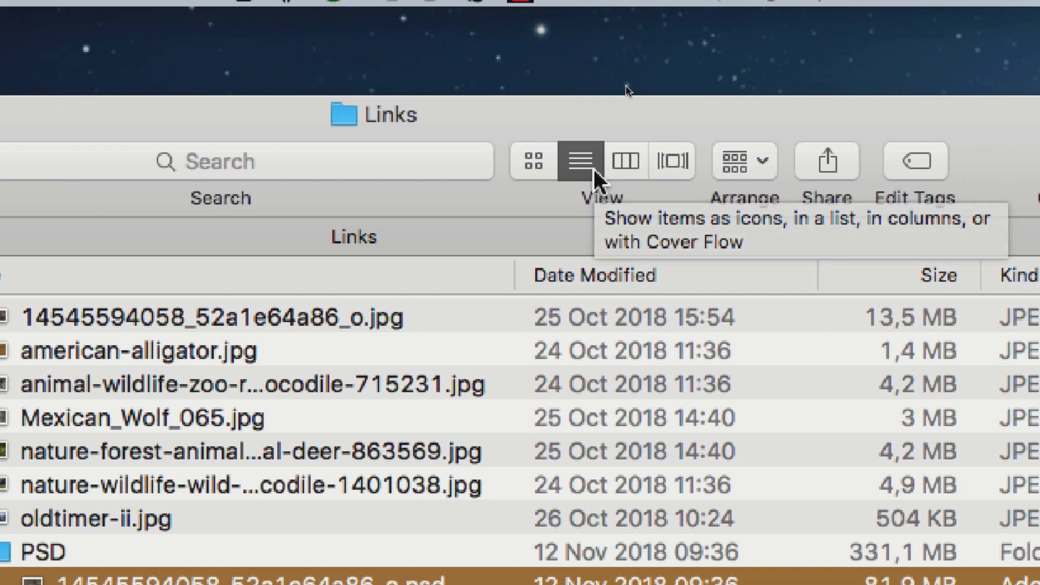
left_click(578, 164)
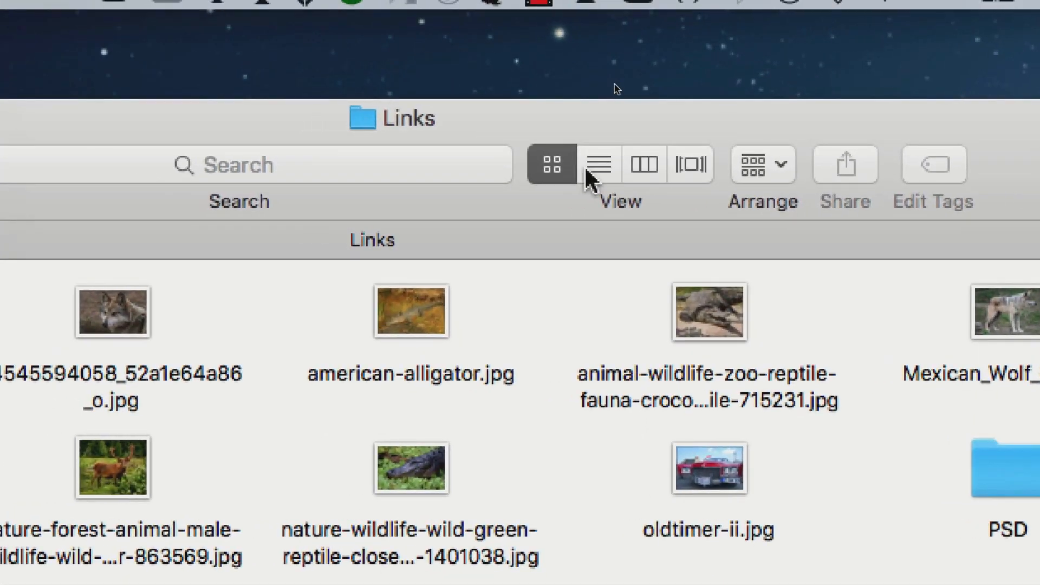
left_click(594, 165)
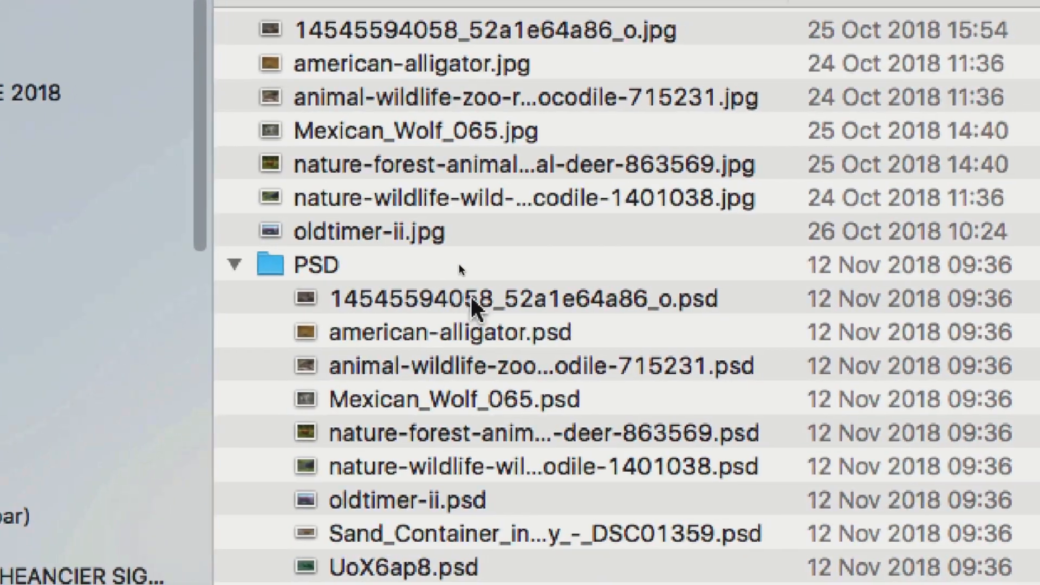
left_click(241, 576)
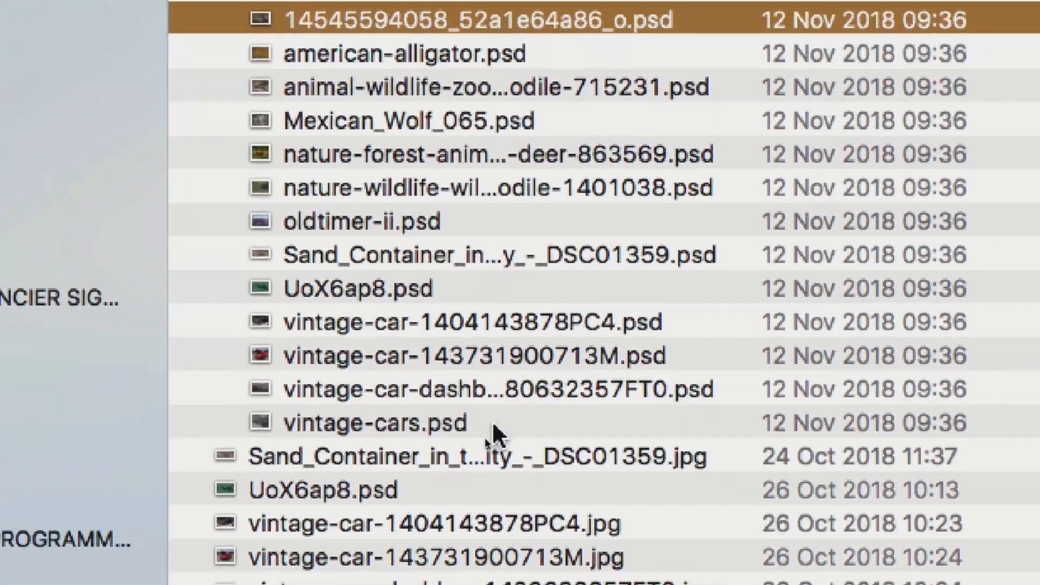
left_click(480, 420, "shift")
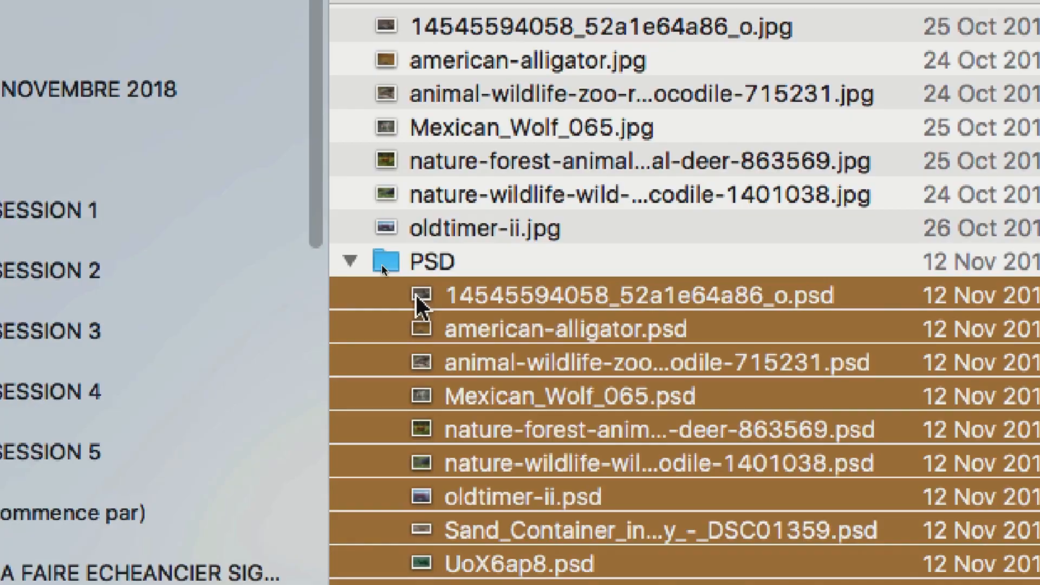
left_click_drag(416, 293, 442, 207)
left_click_drag(428, 262, 361, 197)
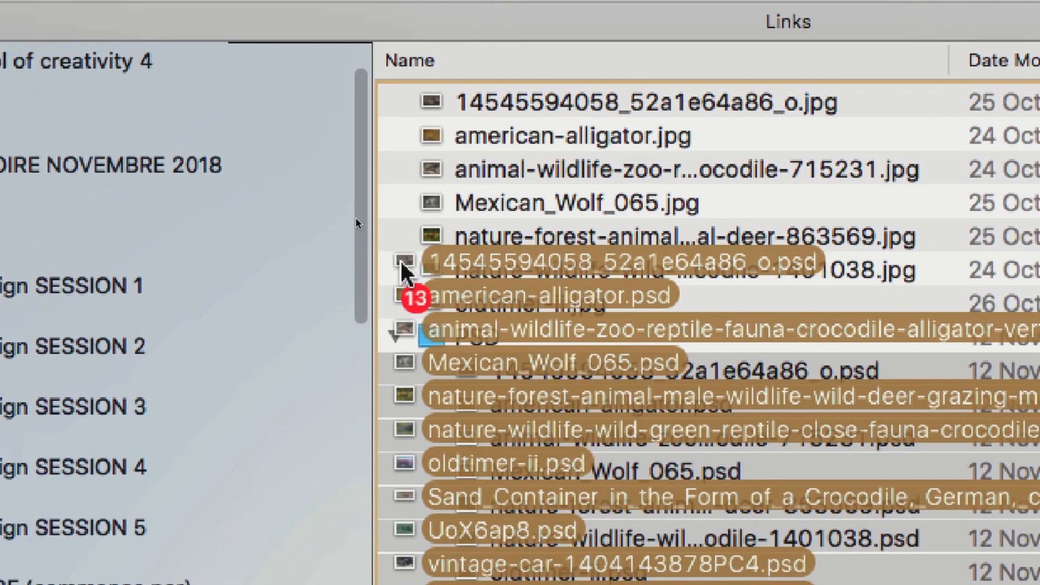
left_click_drag(403, 271, 405, 273)
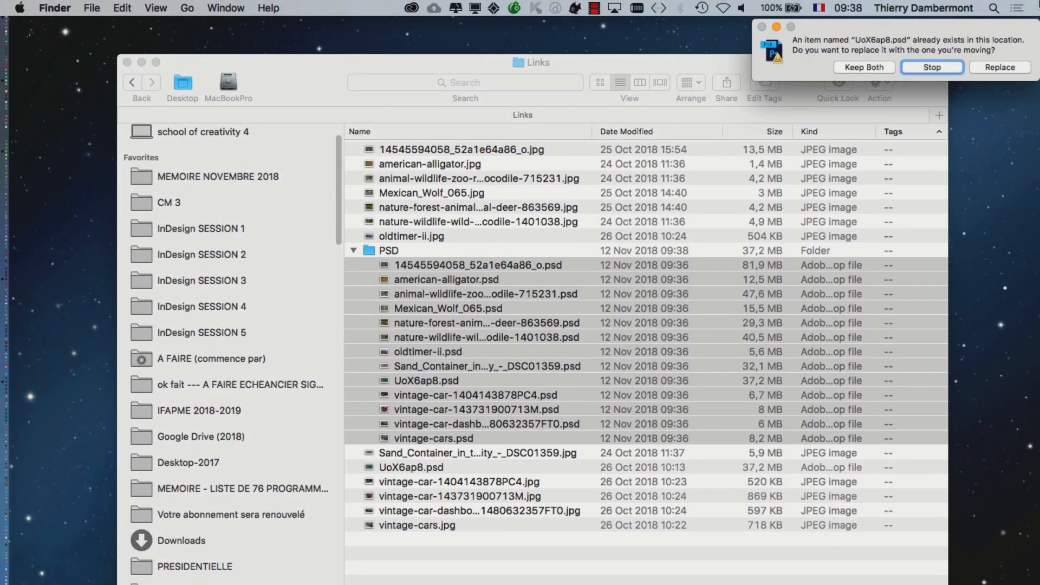
left_click_drag(955, 27, 761, 55)
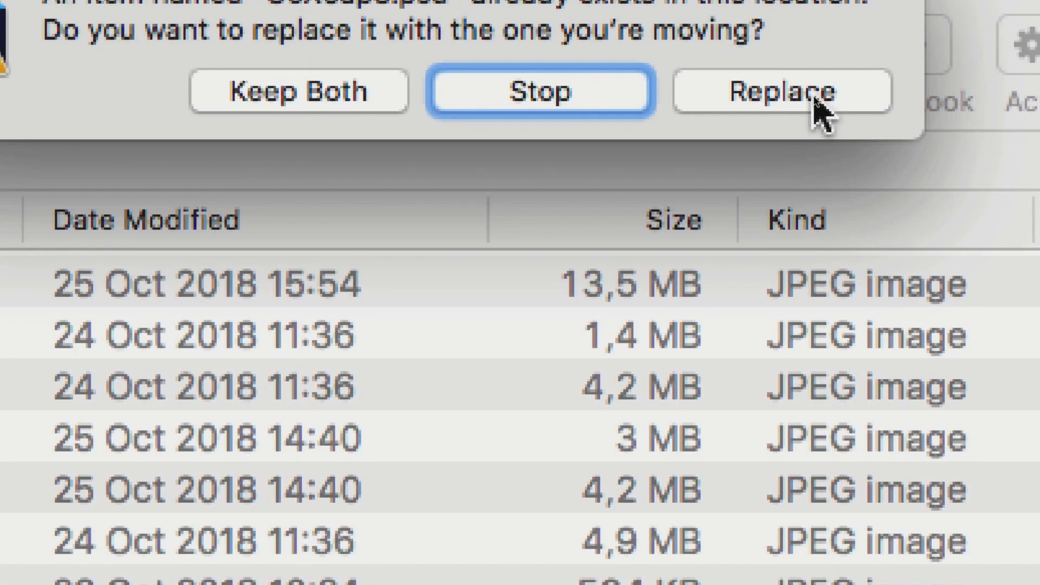
left_click(820, 111)
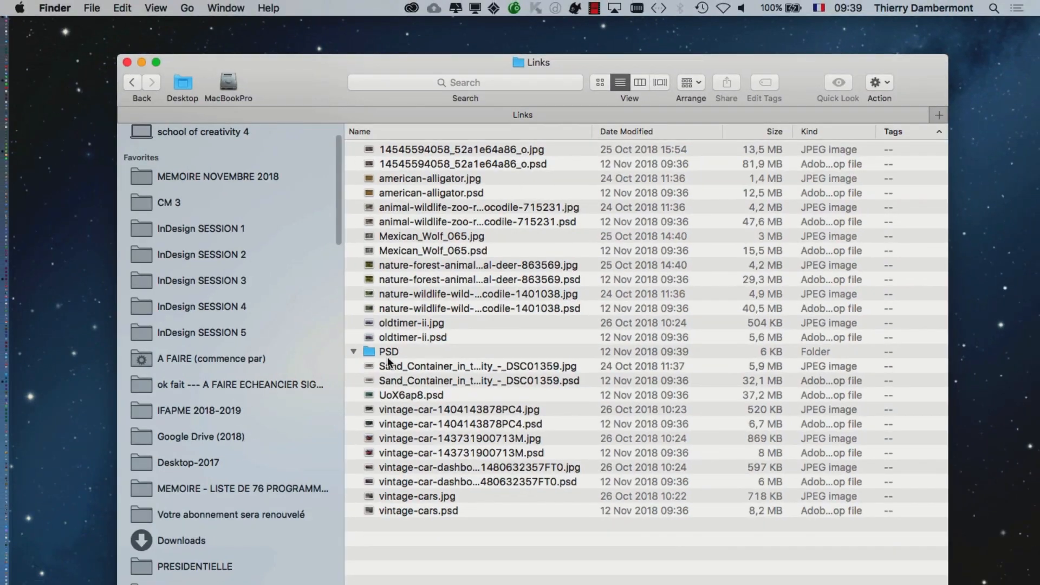
left_click(386, 352)
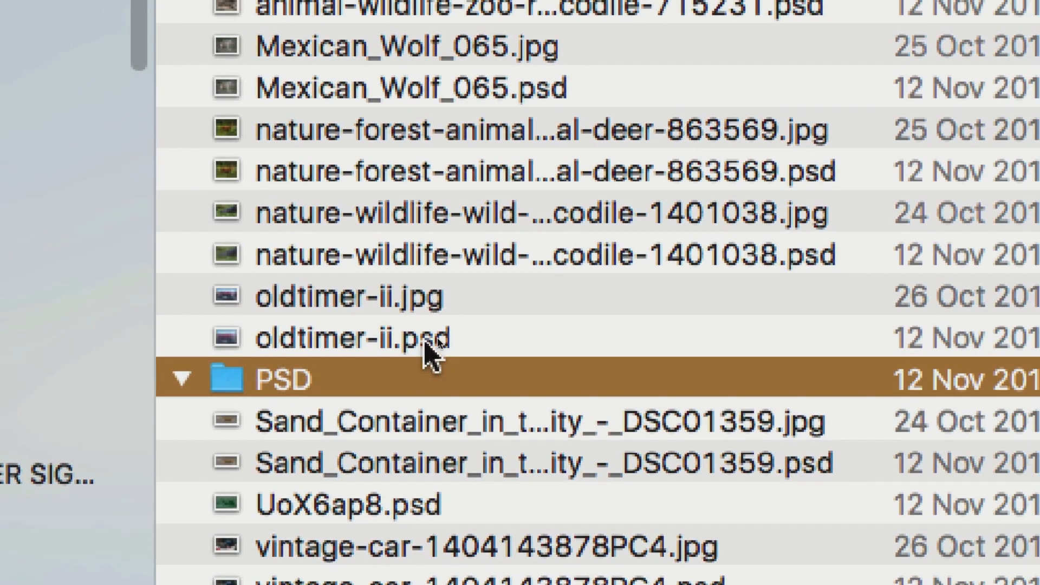
left_click(425, 341)
left_click(436, 304)
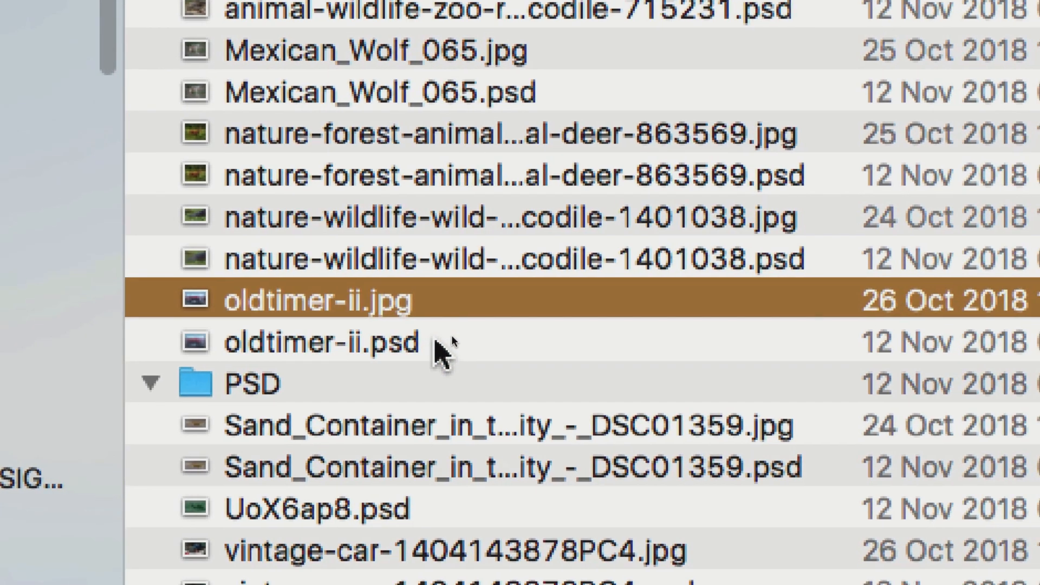
left_click(434, 342)
left_click(427, 300)
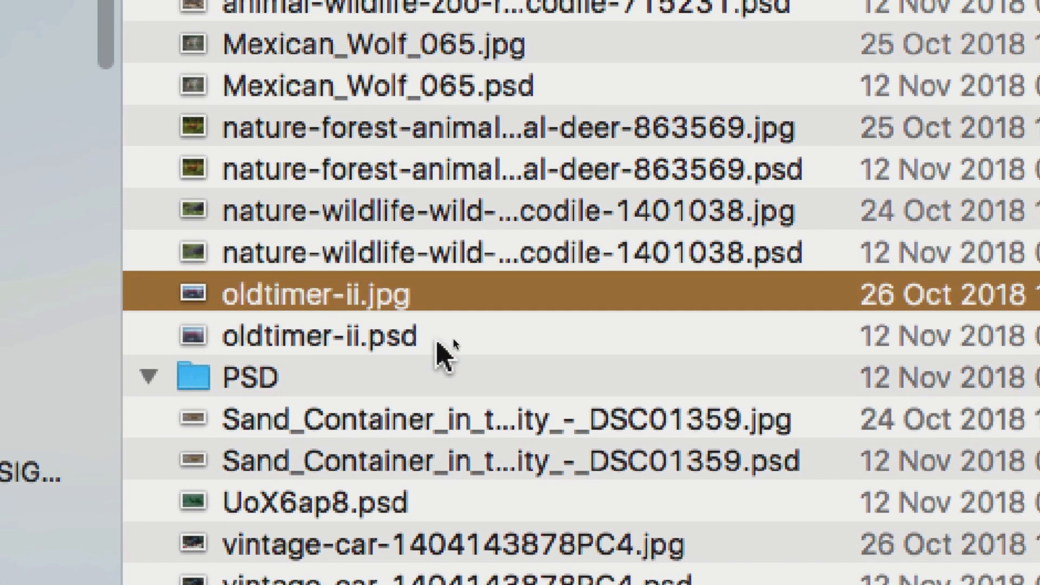
left_click(440, 342)
left_click(503, 341)
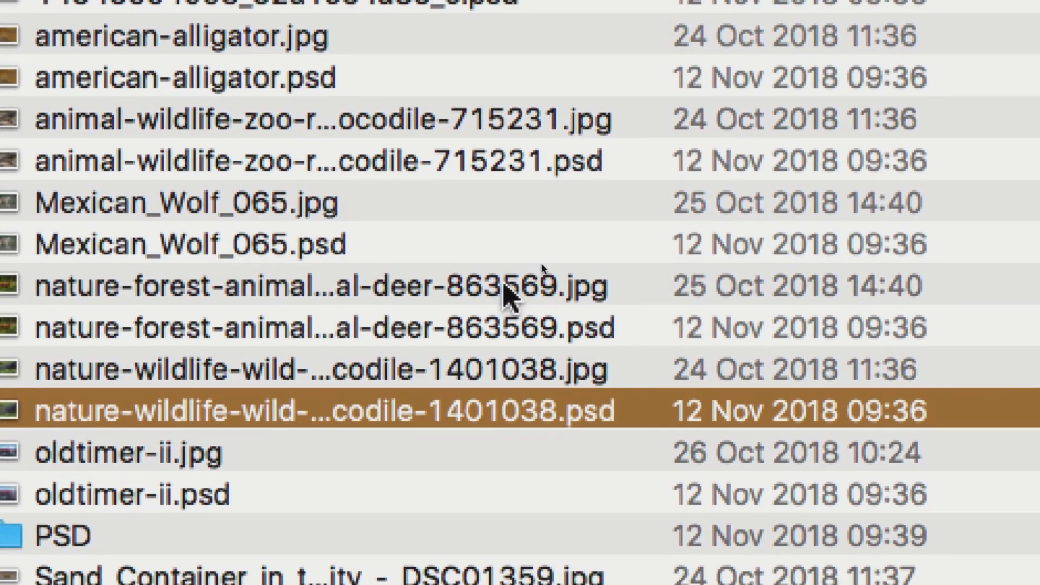
left_click(503, 219)
left_click(503, 261)
left_click(471, 300)
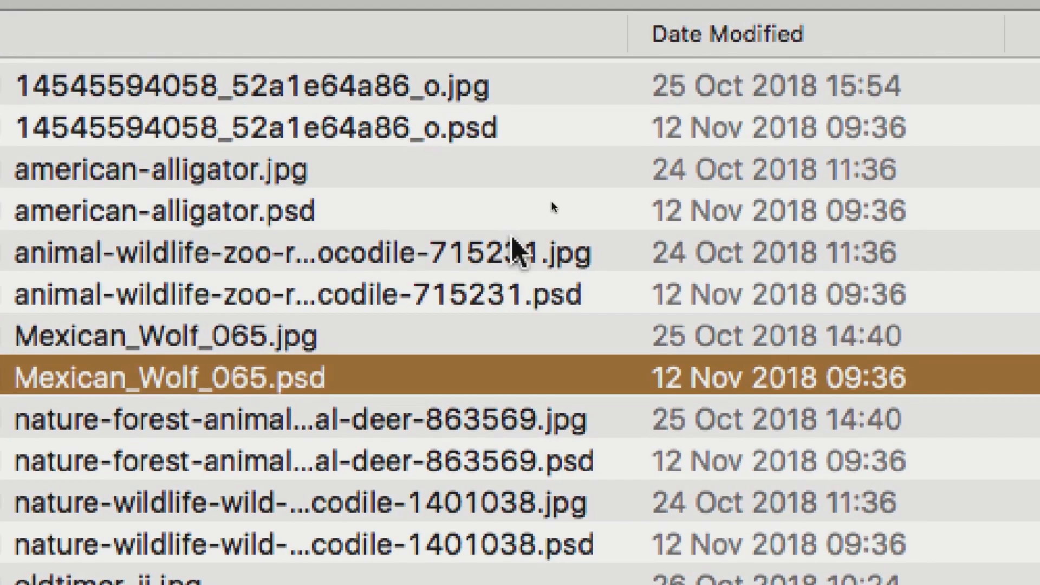
left_click(634, 175)
left_click(633, 217)
left_click(468, 205)
left_click(474, 238)
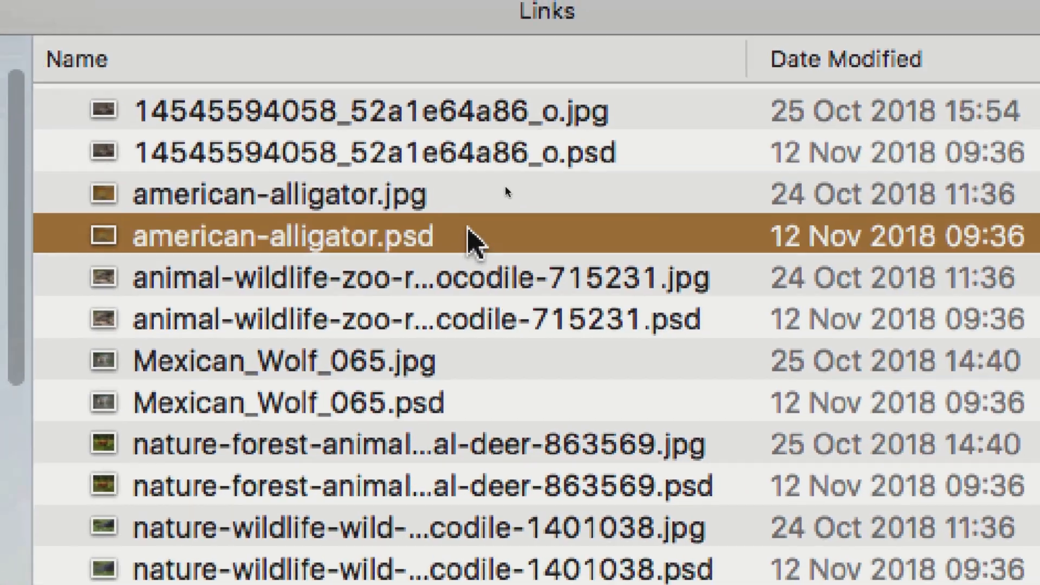
left_click(669, 114)
left_click(669, 151)
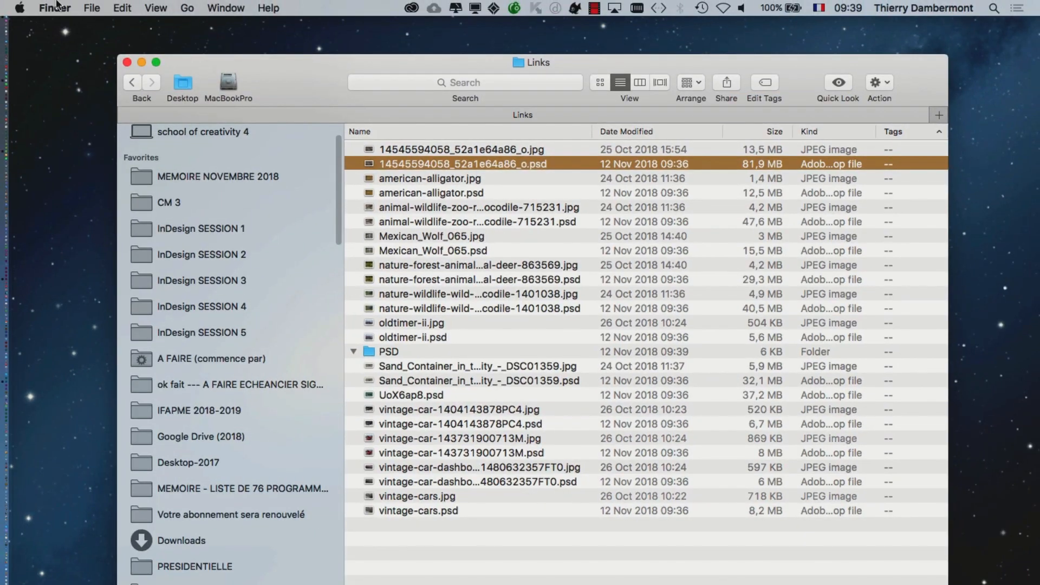
Check the filename extension options in Finder's Advanced preferences, closing them again, and slightly reposition and resize the Links window
left_click(57, 6)
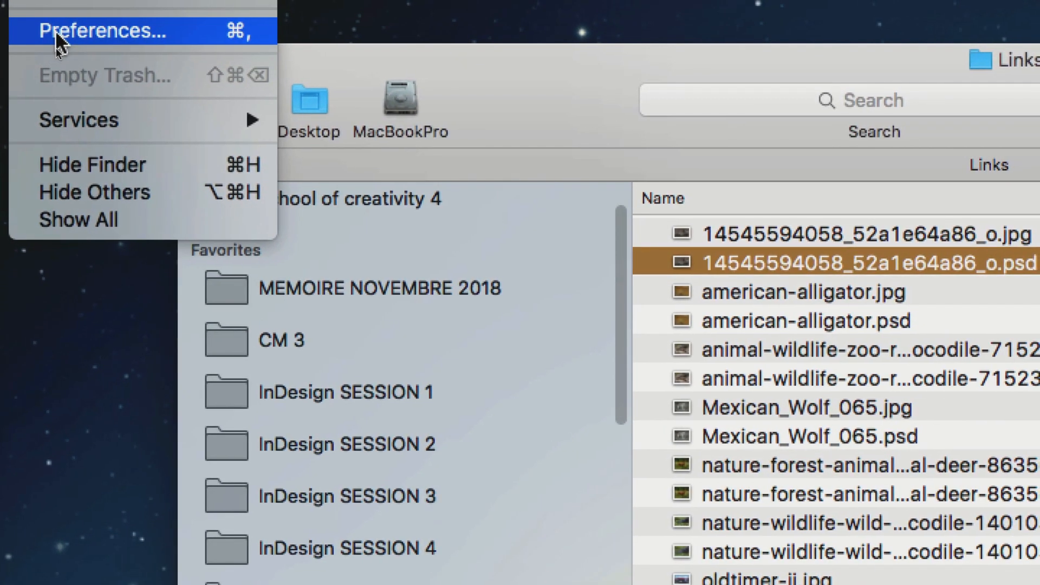
left_click(56, 97)
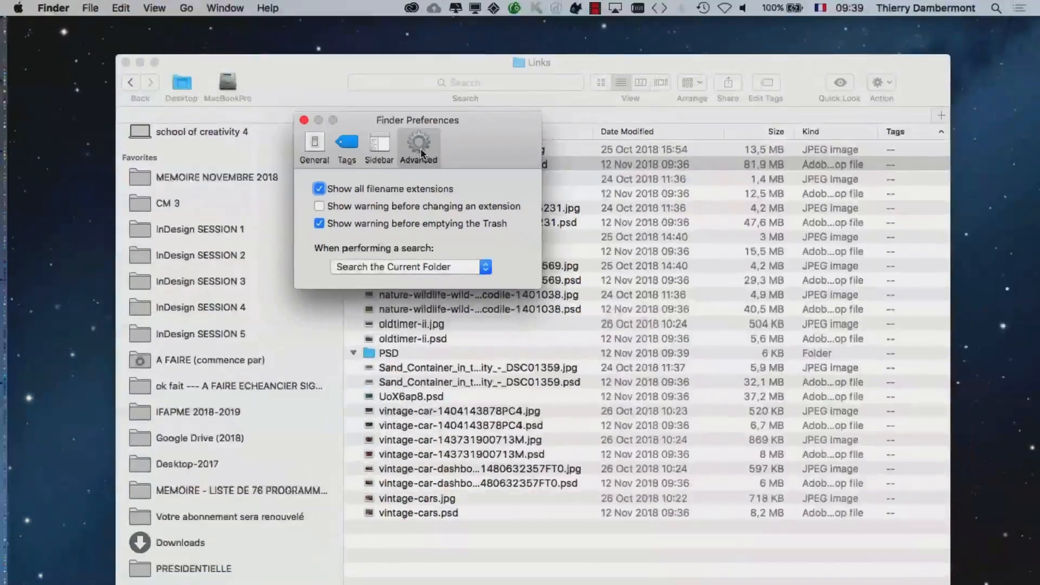
left_click(304, 122)
left_click_drag(301, 66, 297, 82)
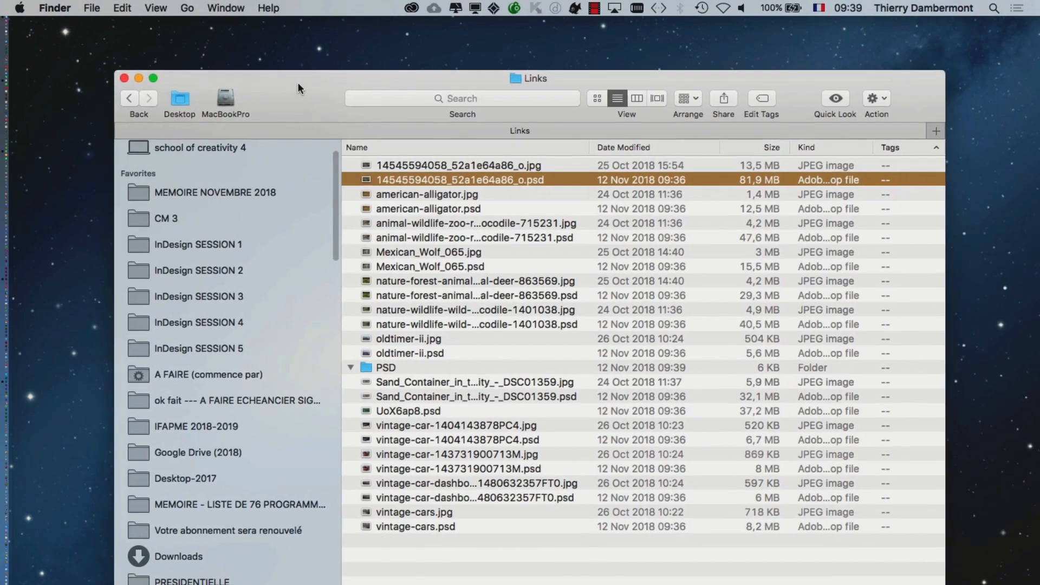
left_click_drag(943, 584, 950, 584)
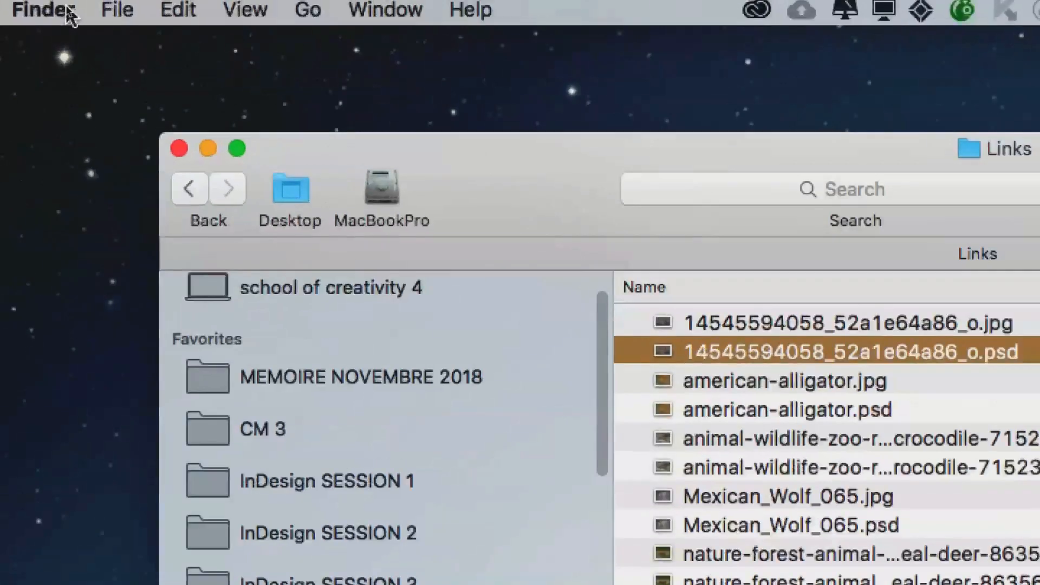
left_click(68, 8)
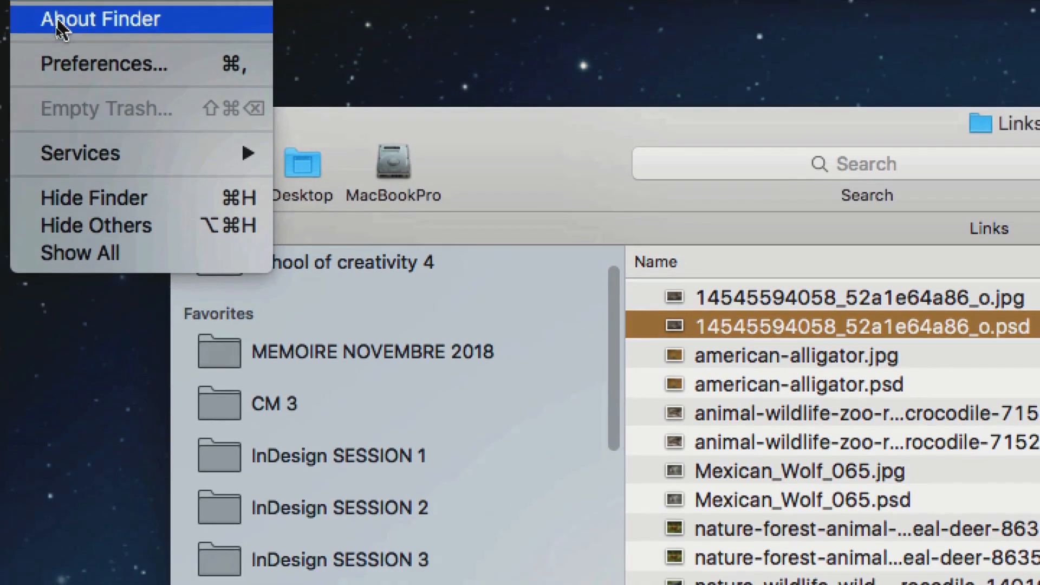
left_click(67, 63)
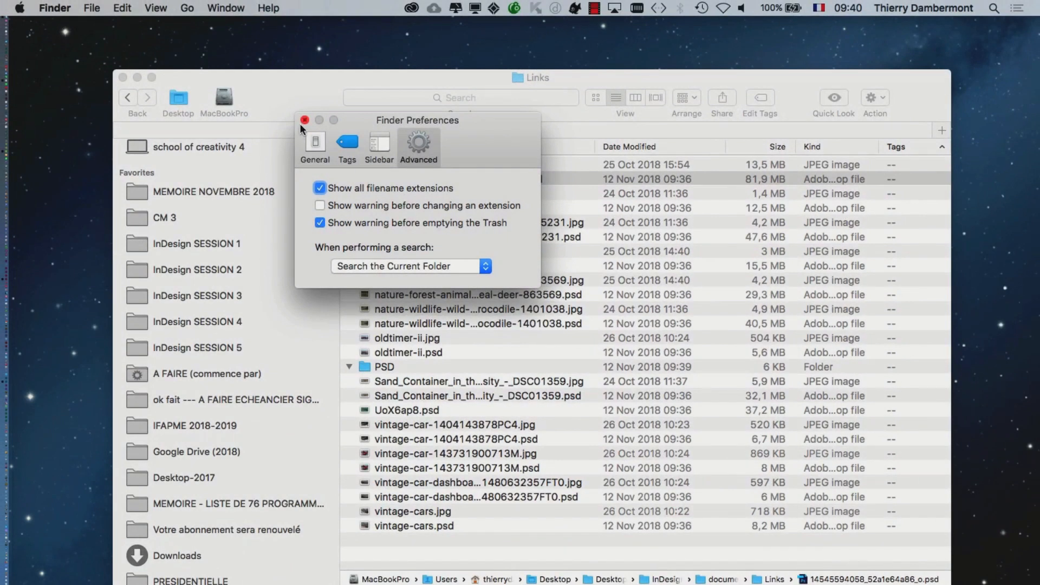
left_click(305, 119)
Enlarge and reposition the Links window and widen its Name column to show more of the long file names
left_click(561, 222)
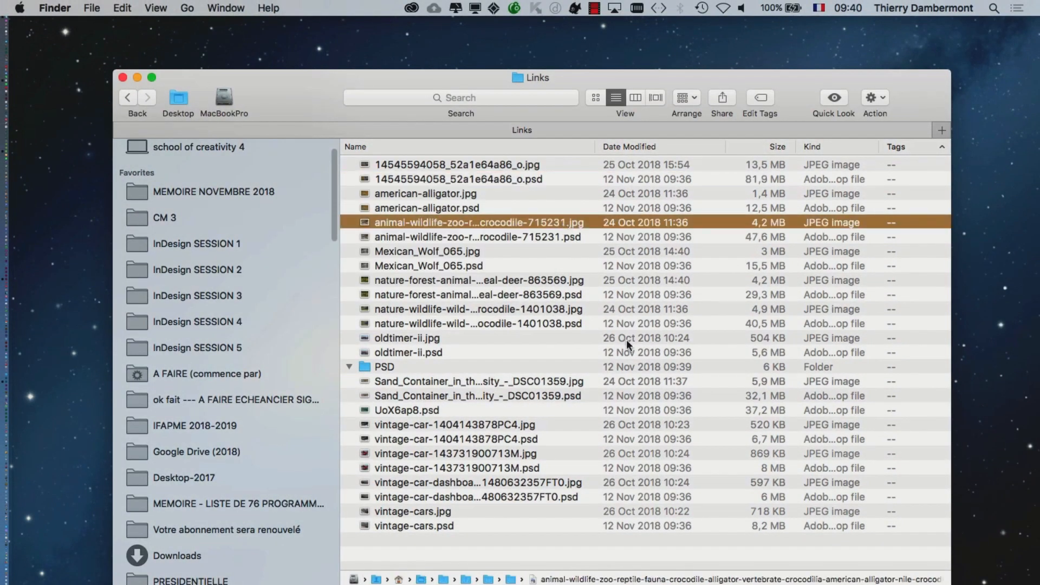
left_click_drag(949, 584, 1038, 581)
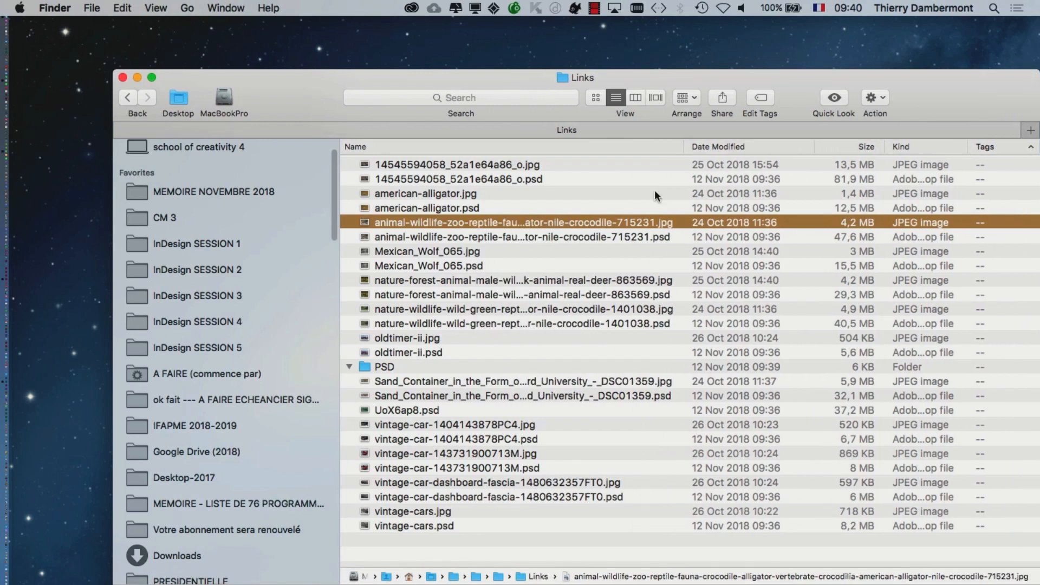
left_click_drag(498, 81, 440, 55)
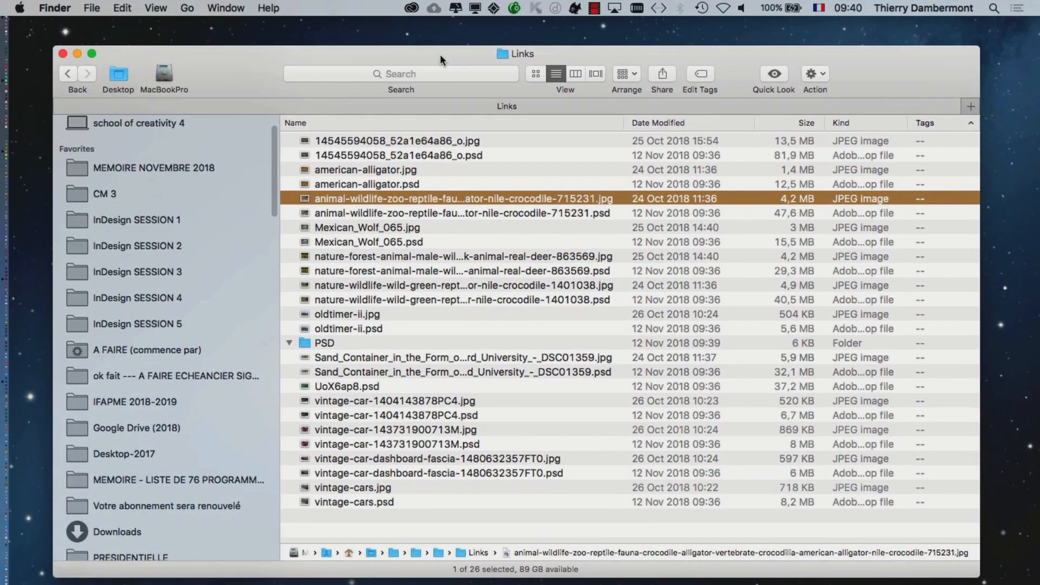
left_click(458, 241)
left_click_drag(623, 124, 837, 123)
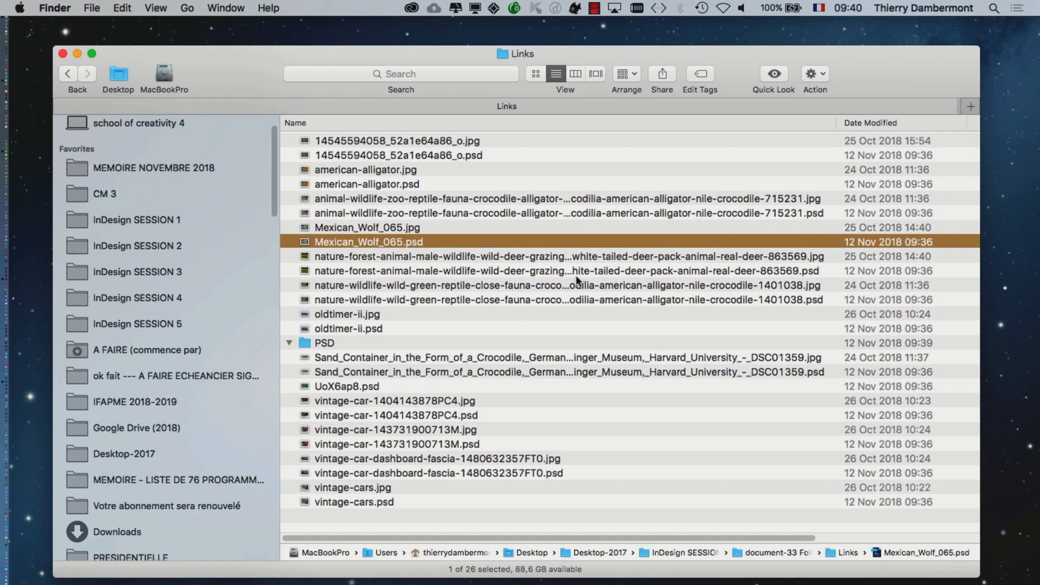
Switch to InDesign and move the Links panel nearer the centre of document-33.indd
key("super+Tab")
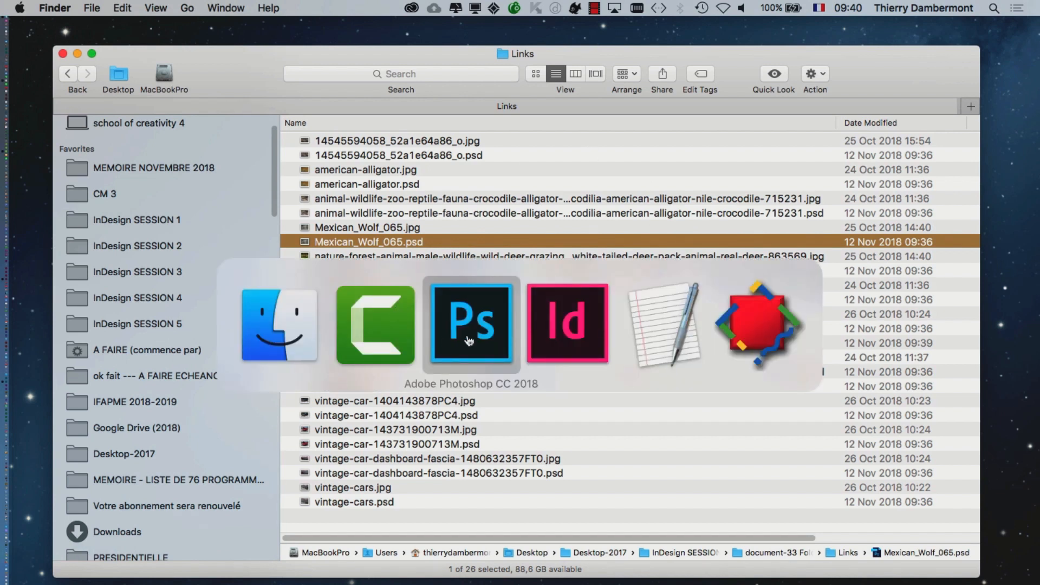
left_click(546, 339)
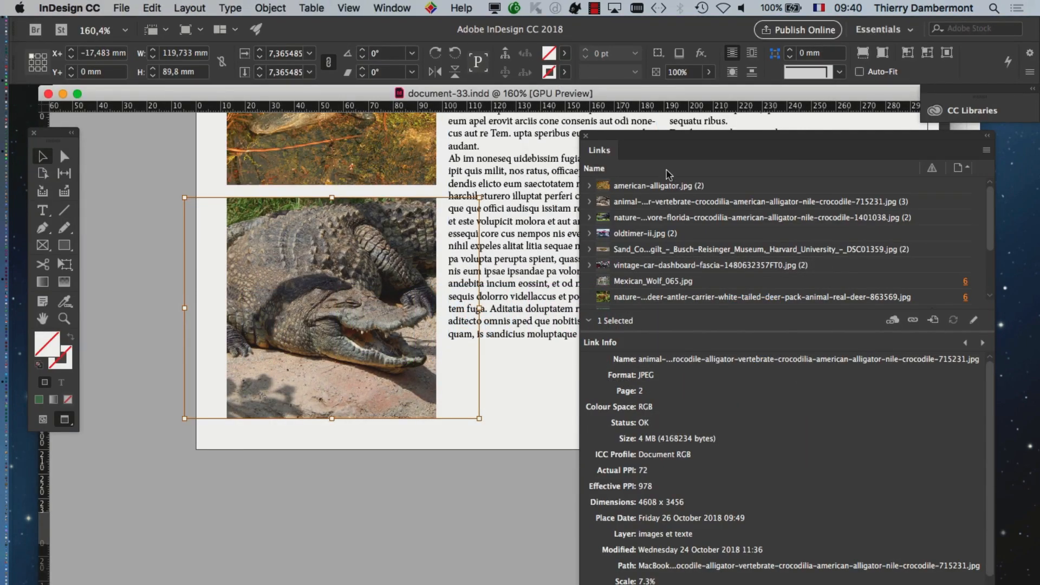
left_click_drag(716, 140, 678, 149)
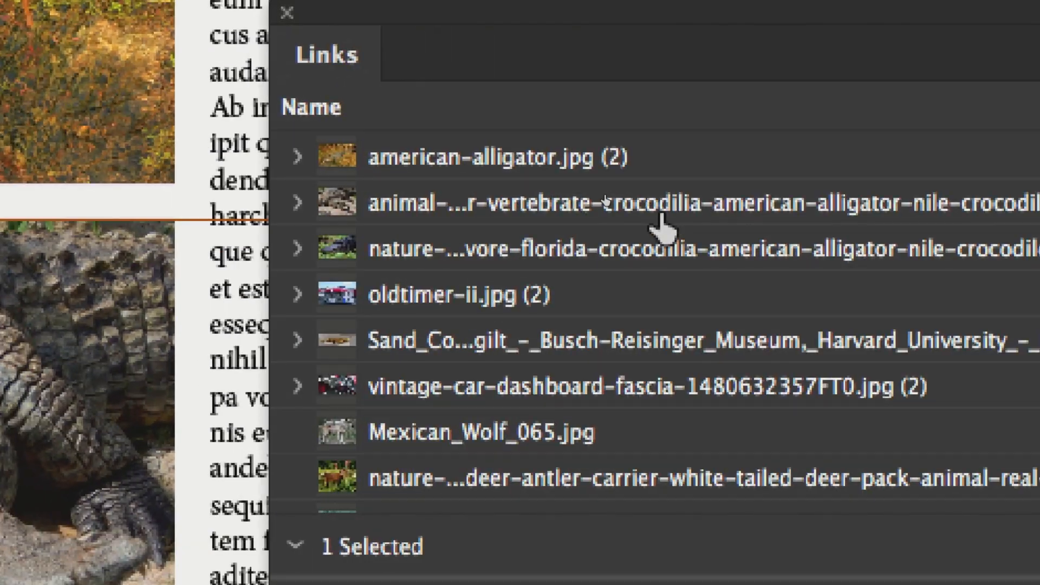
Select every link from american-alligator.jpg through vintage-cars.jpg and enlarge the list area of the Links panel to fit them all
left_click(701, 153)
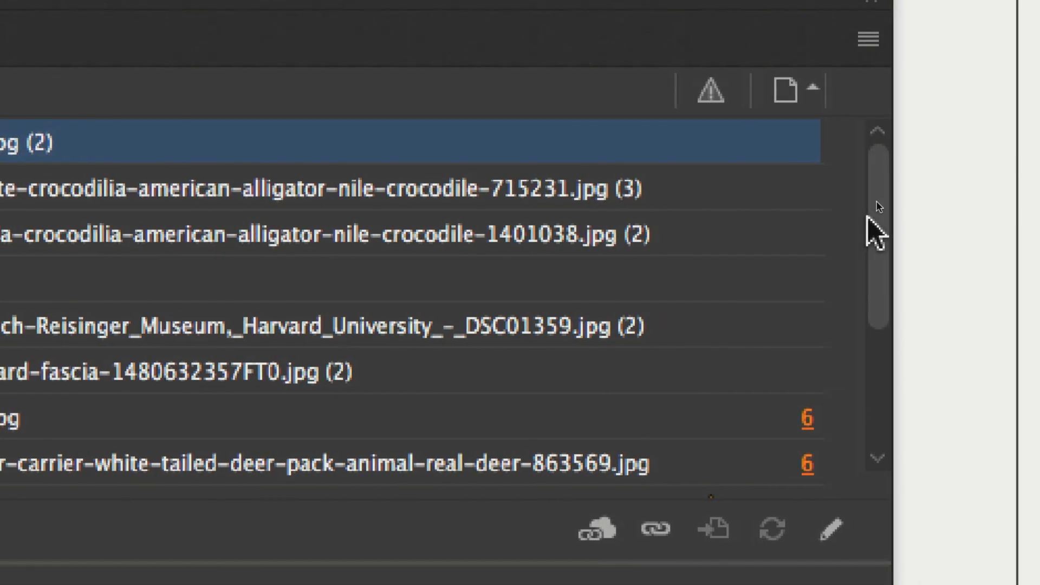
left_click_drag(868, 214, 871, 268)
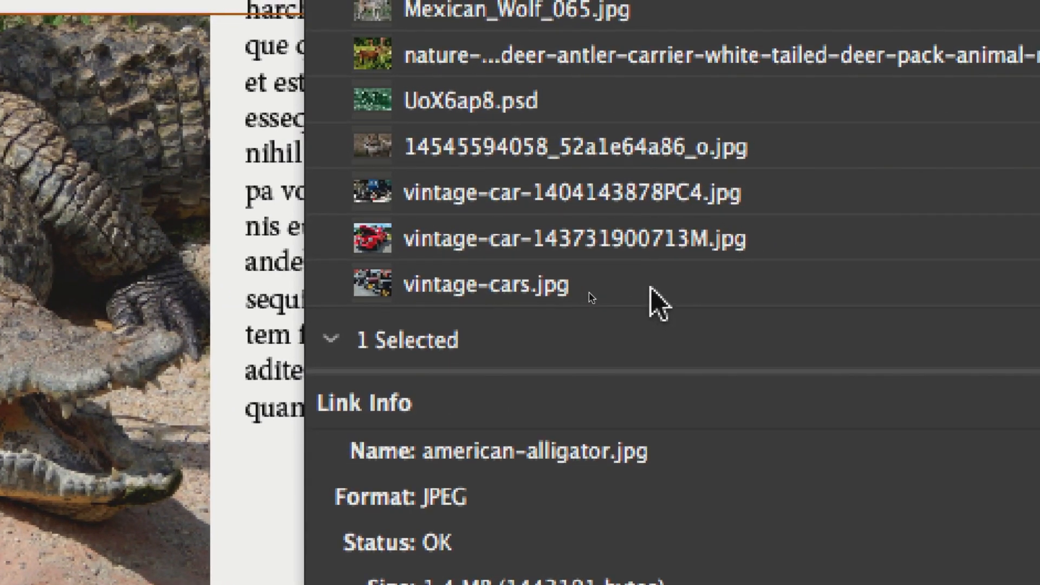
left_click(590, 295, "shift")
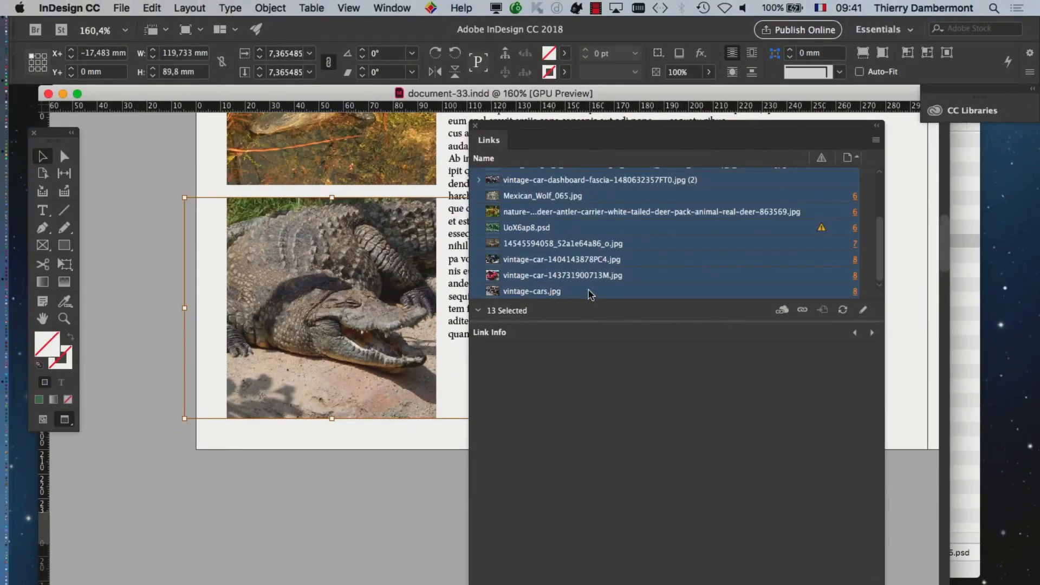
scroll(878, 272, "up", 5)
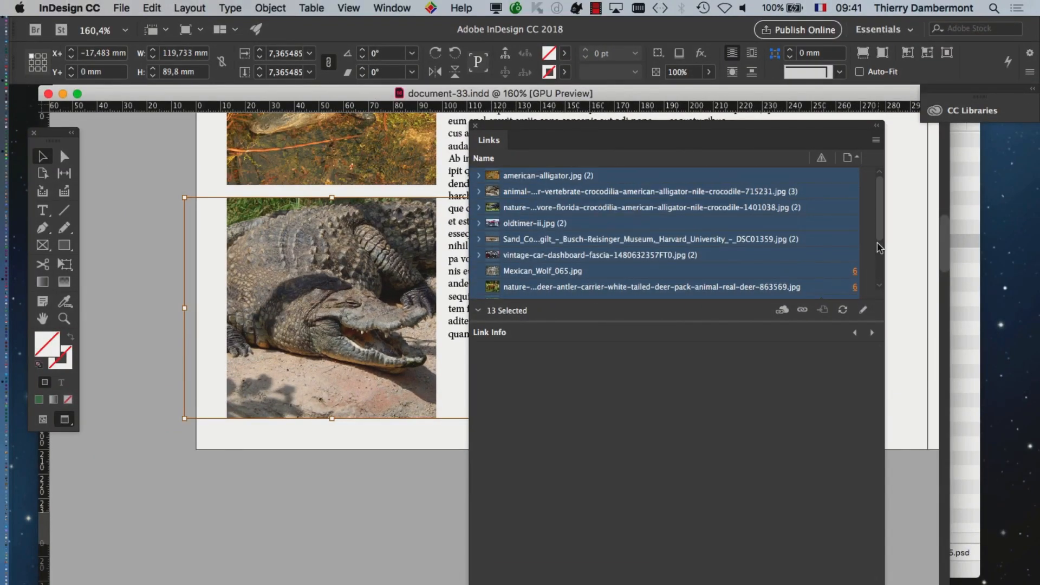
scroll(878, 272, "down", 5)
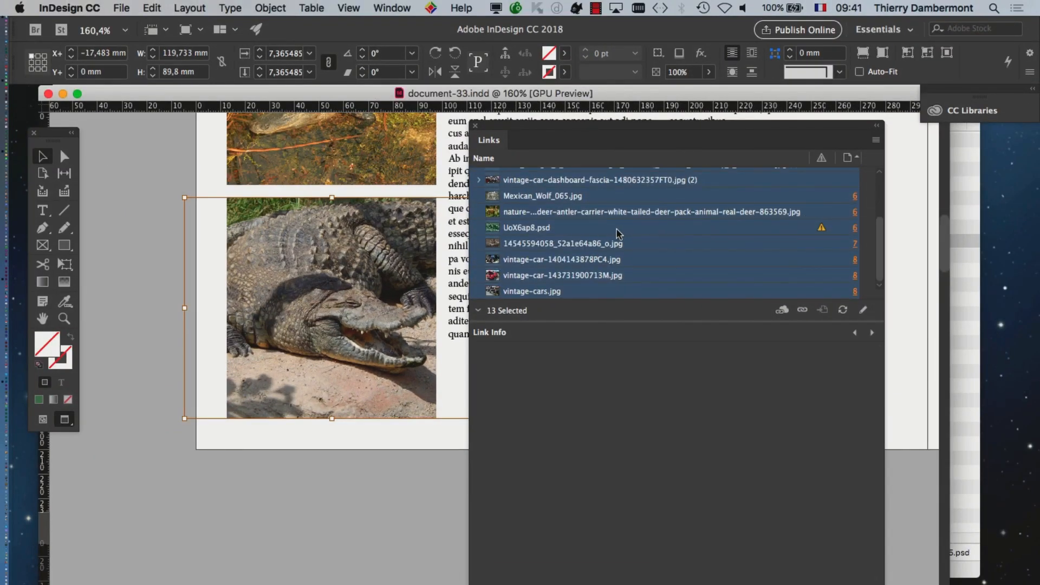
left_click_drag(815, 322, 823, 477)
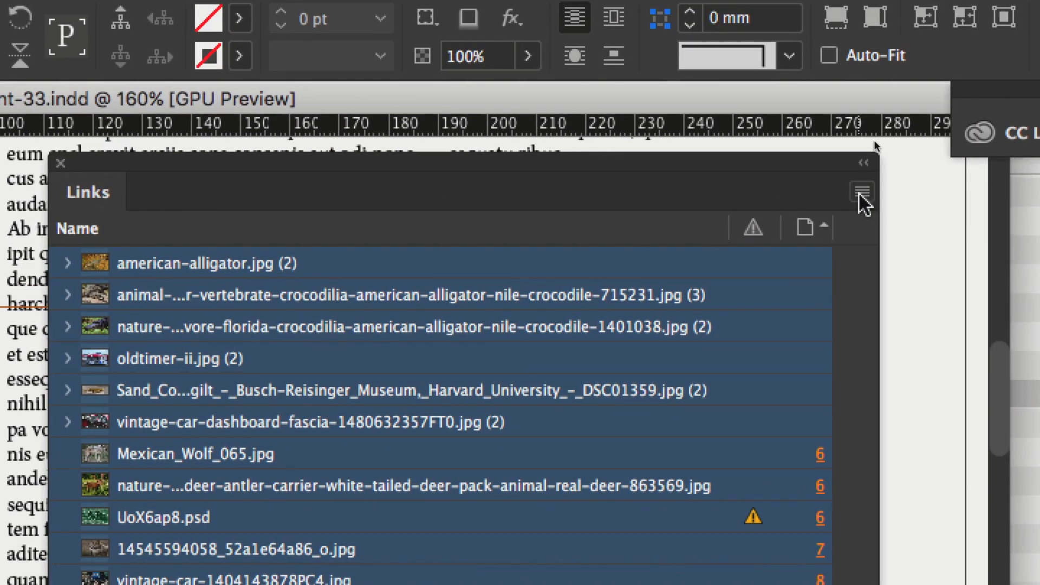
Relink the selected images to the same-named files with the filename extension PSD
left_click(861, 194)
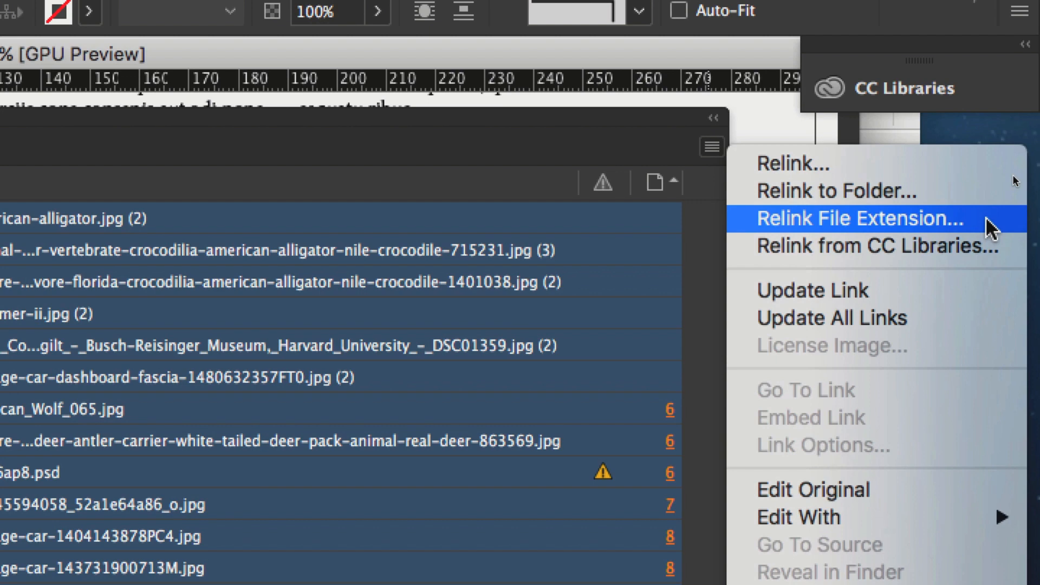
left_click(985, 216)
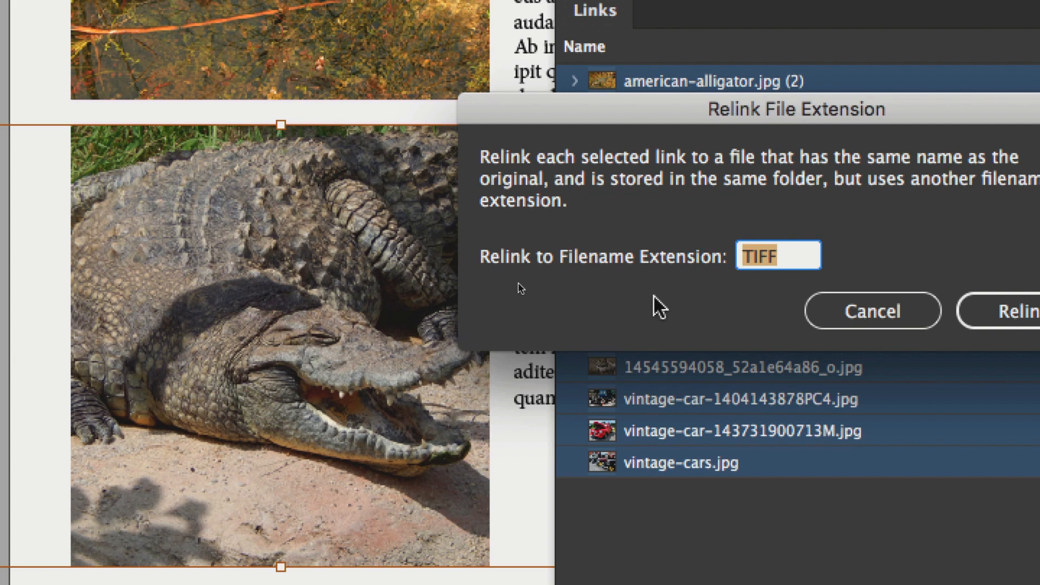
type("PSD")
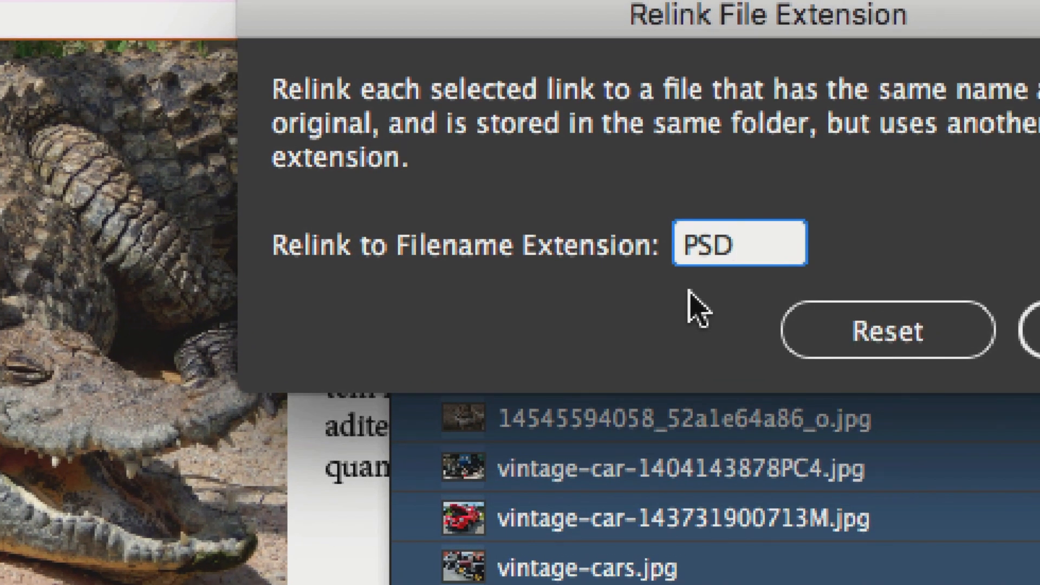
key("Return")
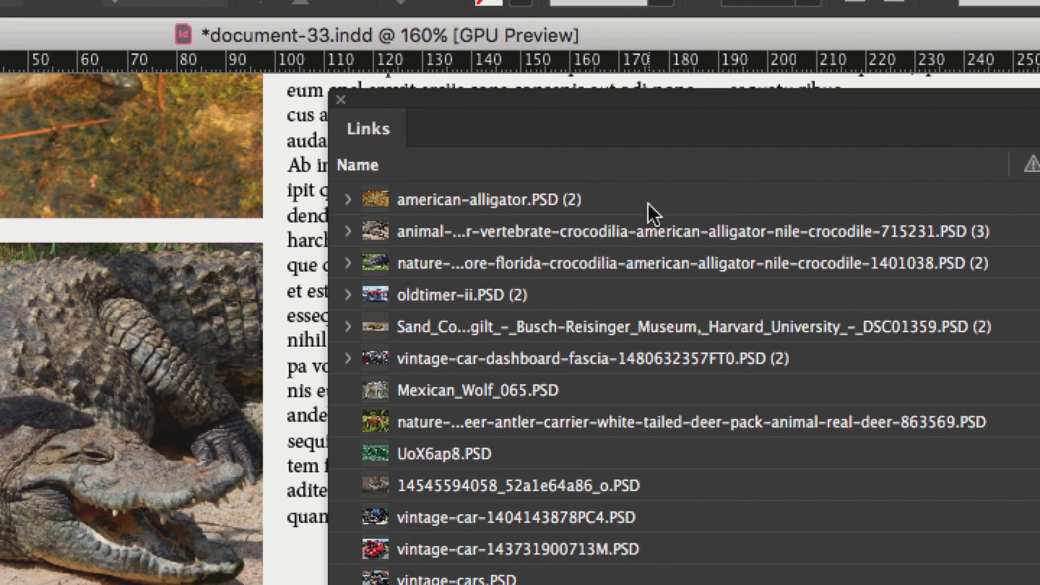
Inspect the relinked images in the Links panel, selecting american-alligator.PSD and checking the grouped entries
left_click(647, 203)
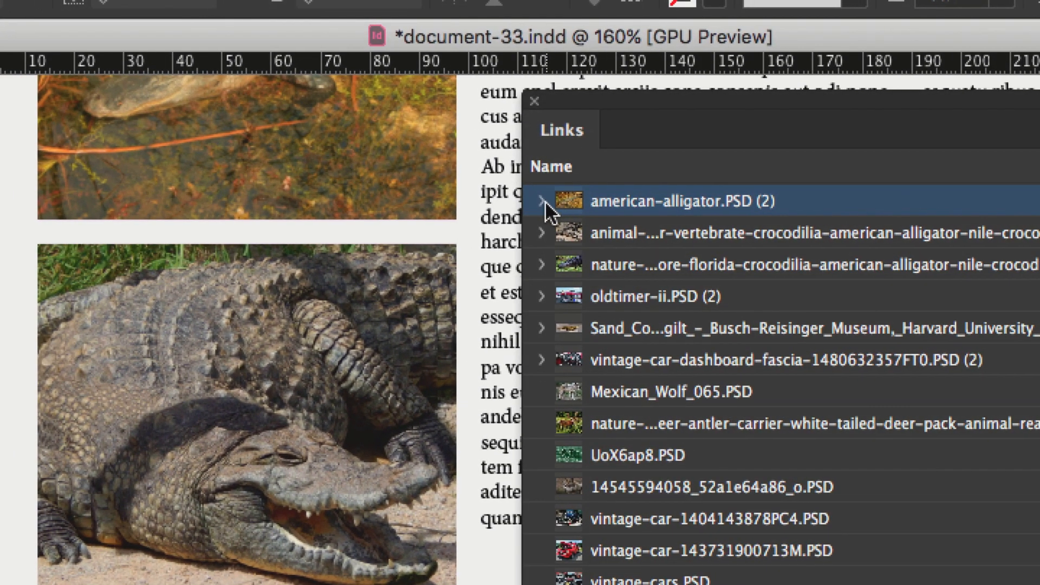
left_click(347, 199)
left_click(540, 201)
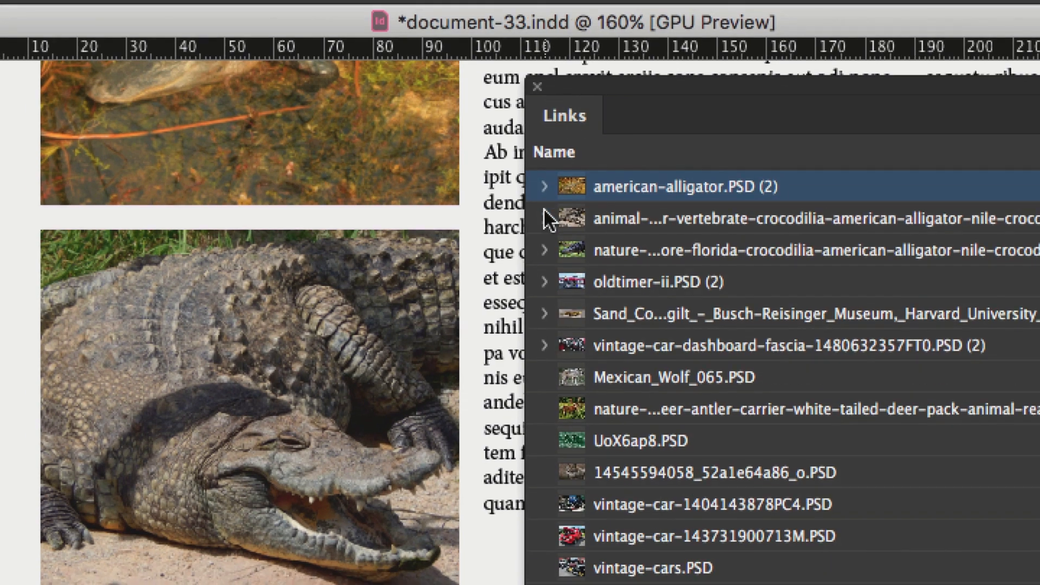
left_click(542, 232)
left_click(542, 232)
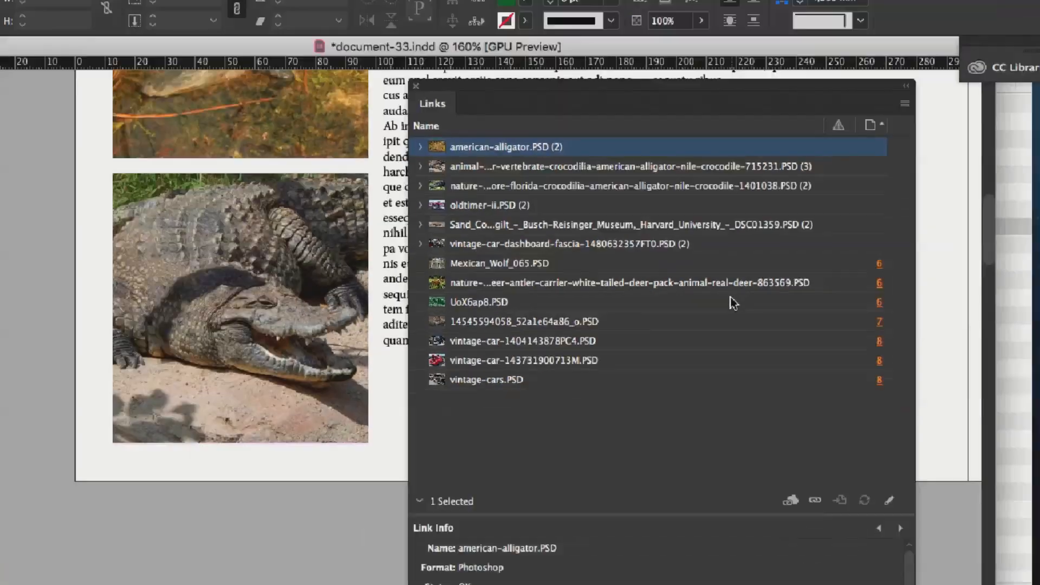
Switch to Finder, sort the Links folder by kind, and select the group of JPEG images to check them against the PSD files
key("super+Tab")
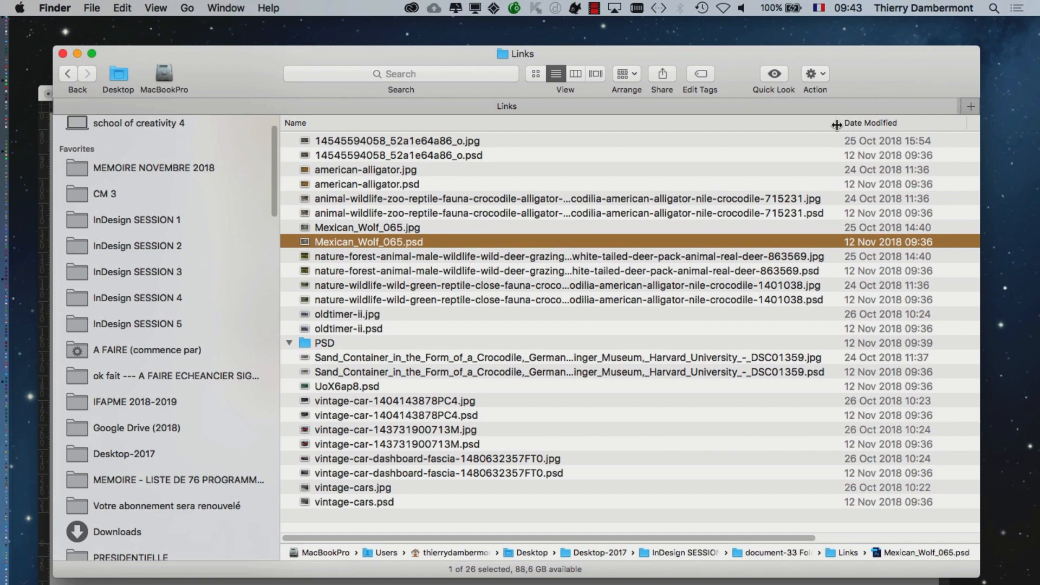
left_click_drag(837, 125, 598, 130)
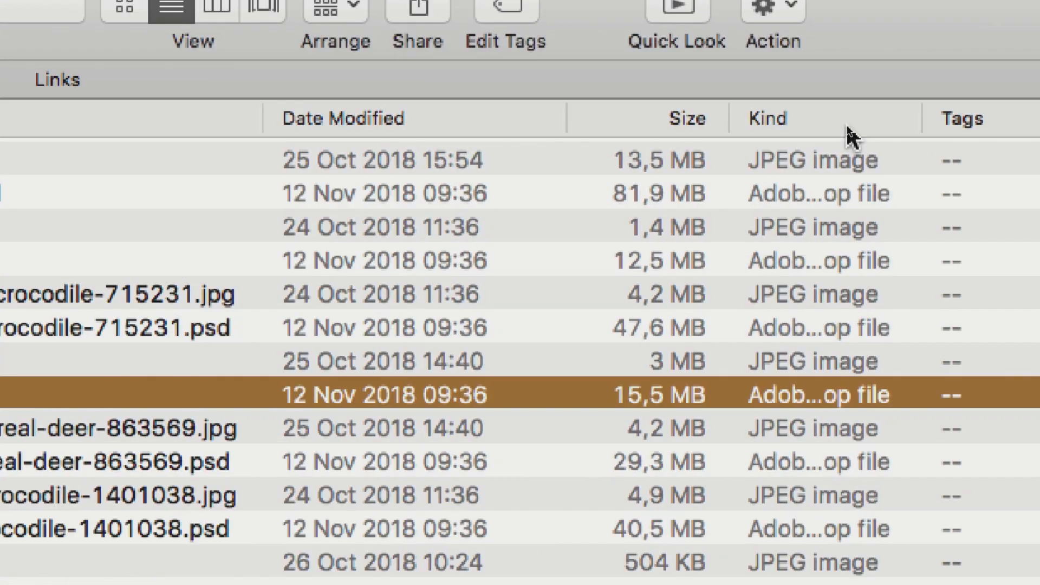
left_click(847, 128)
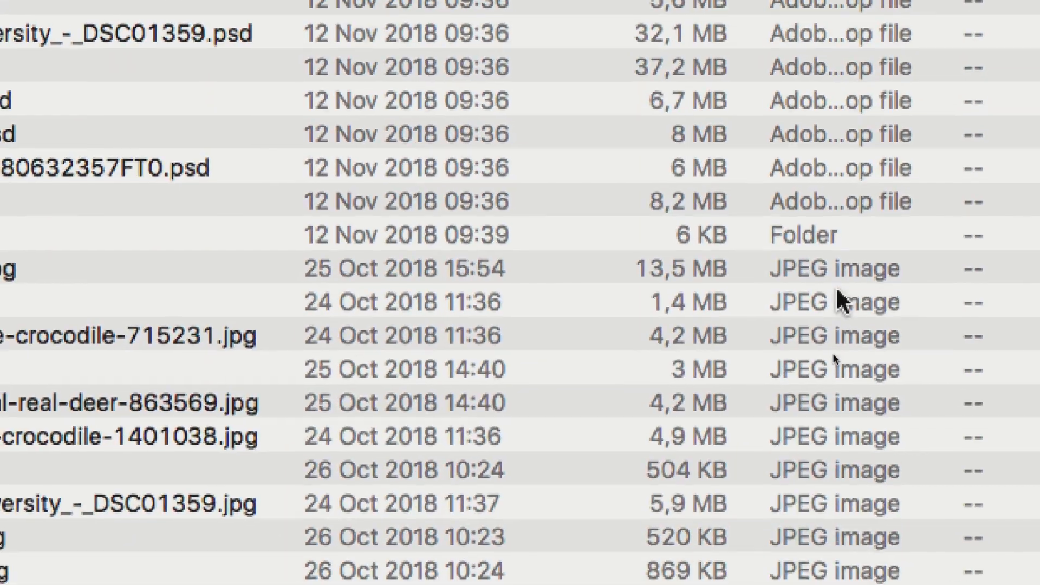
left_click(820, 272)
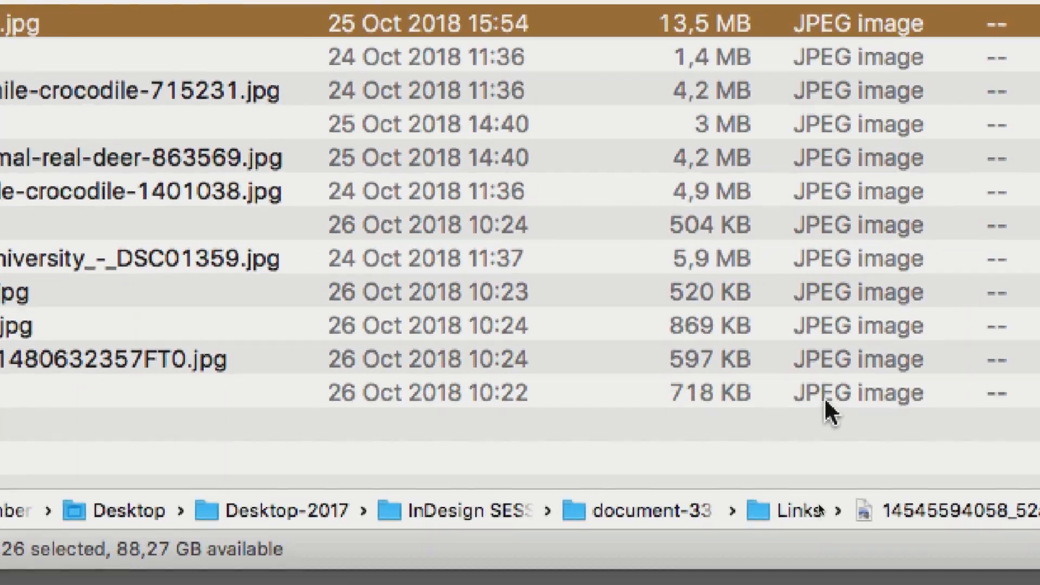
left_click(823, 397, "shift")
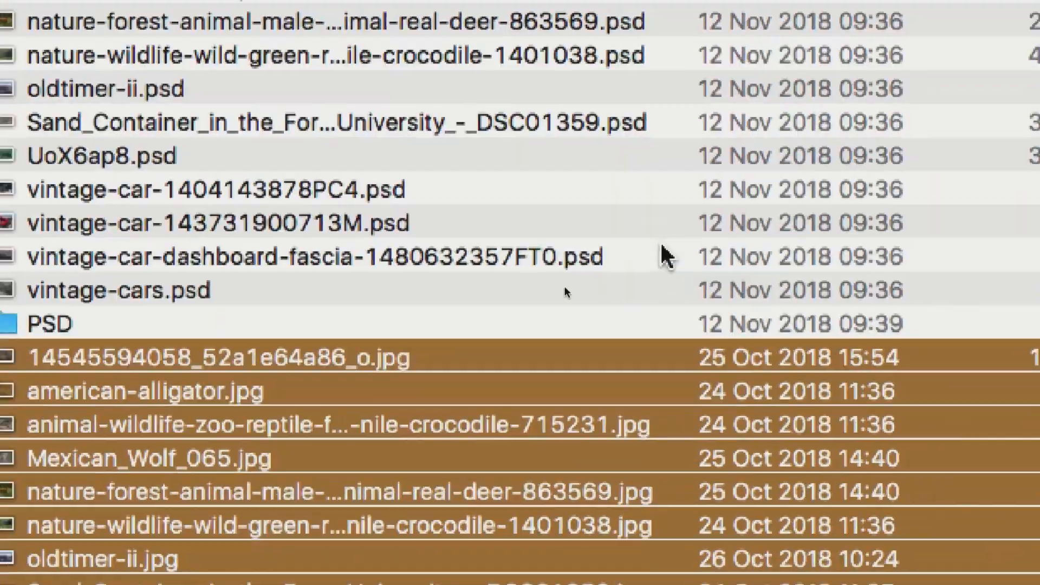
left_click(414, 222)
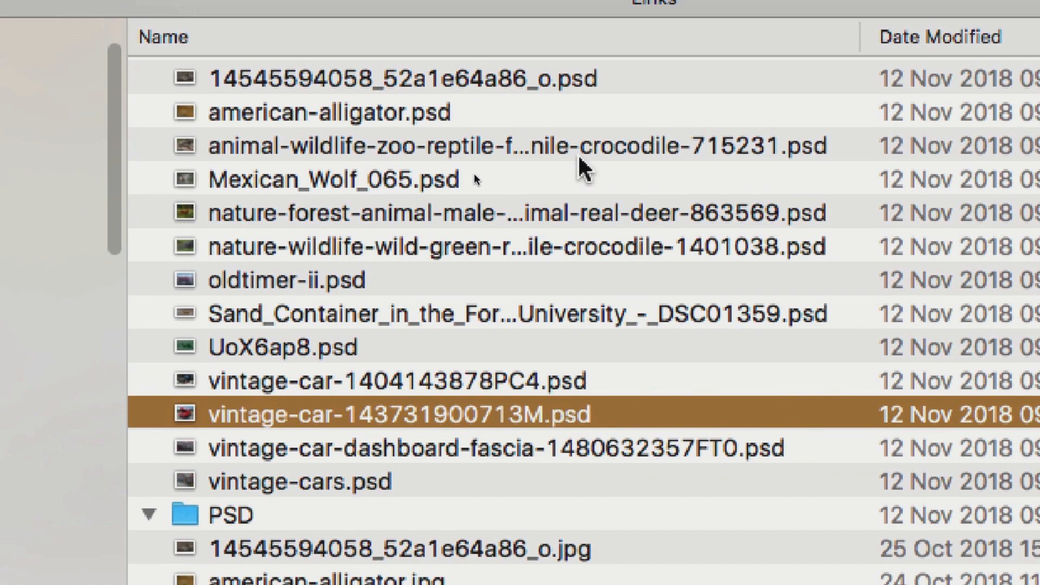
Switch to InDesign, move the Links panel off the text, and save the document as document-34.indd in document-33 Folder
key("super+Tab")
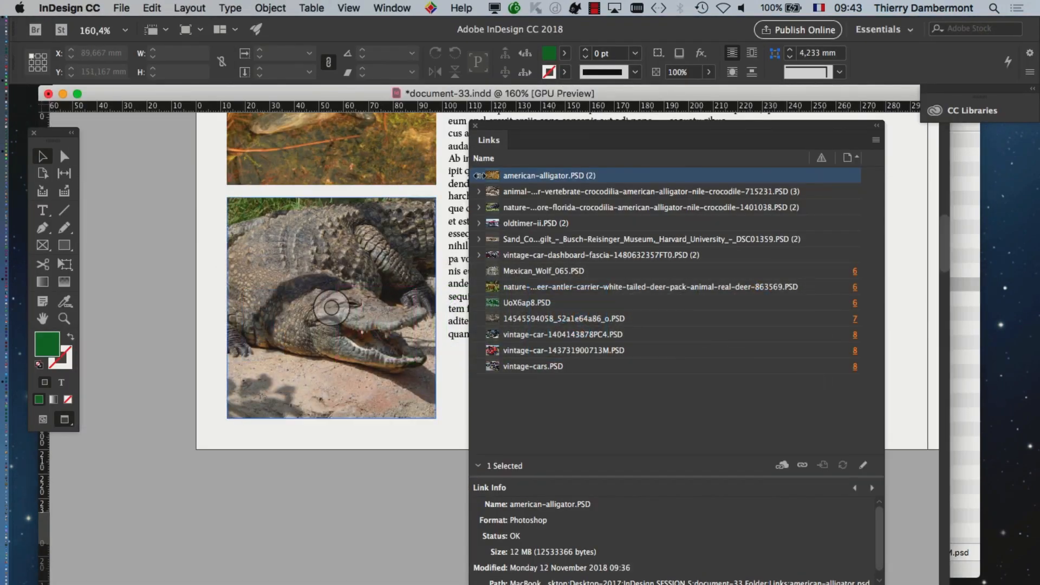
left_click_drag(515, 133, 795, 151)
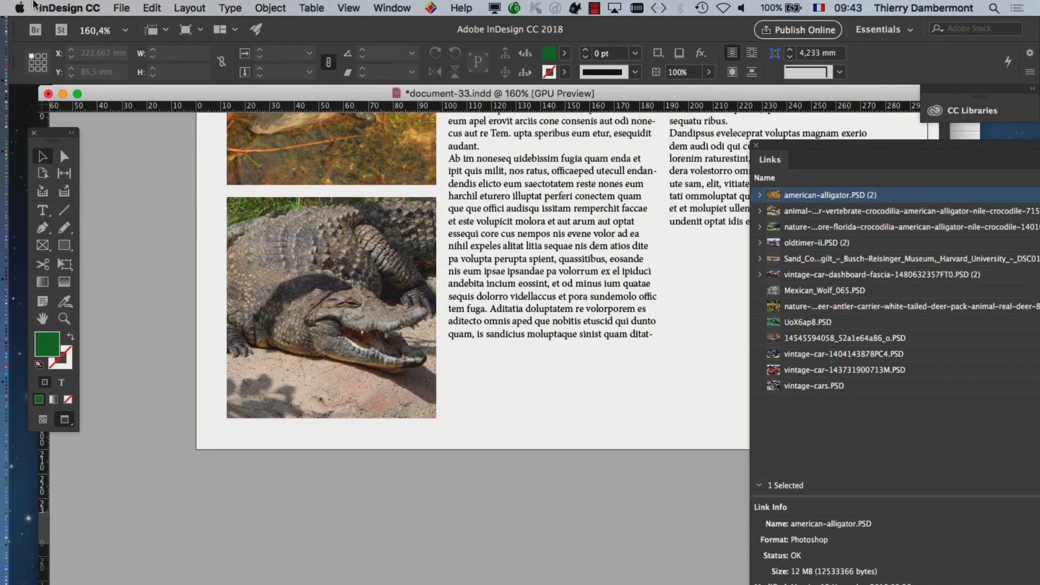
left_click(121, 7)
left_click(143, 116)
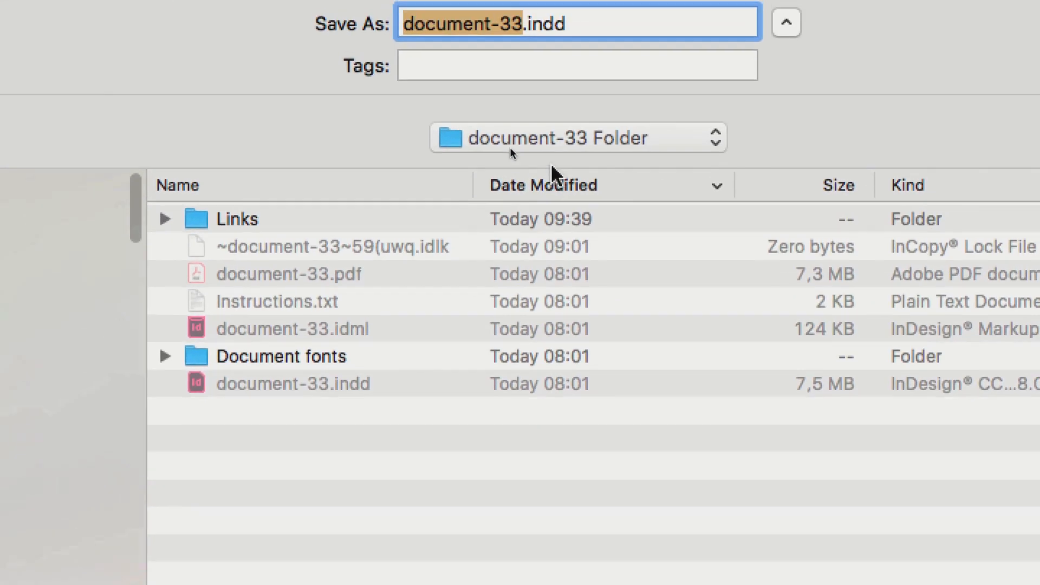
left_click(374, 76)
left_click(552, 162)
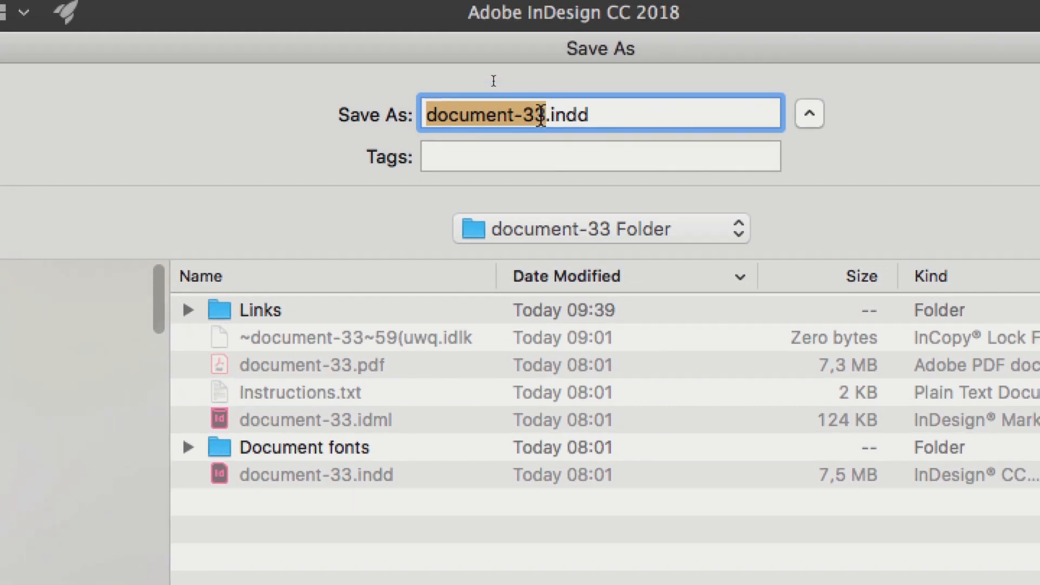
left_click(520, 44)
double_click(540, 115)
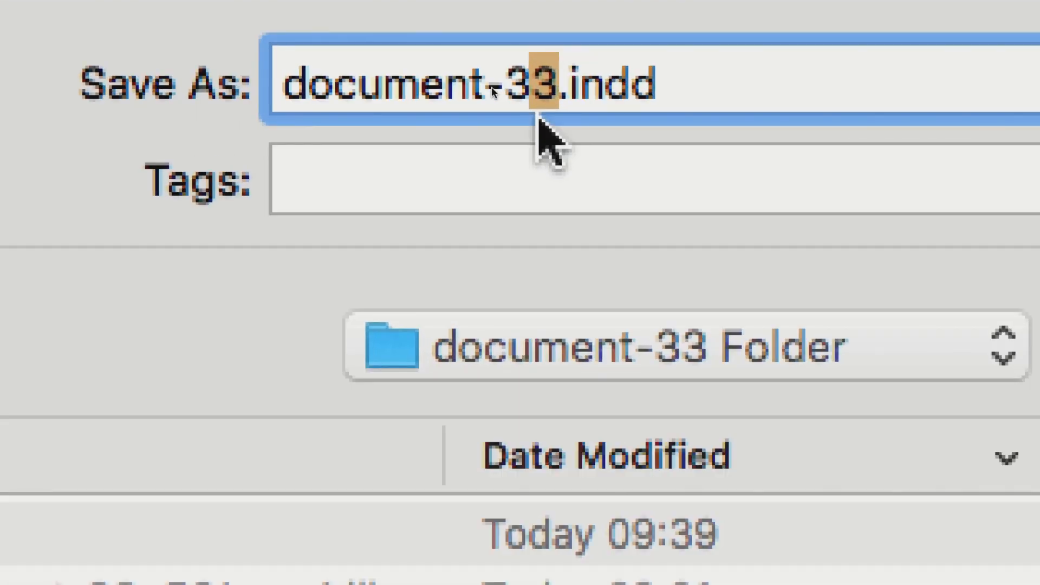
type("4")
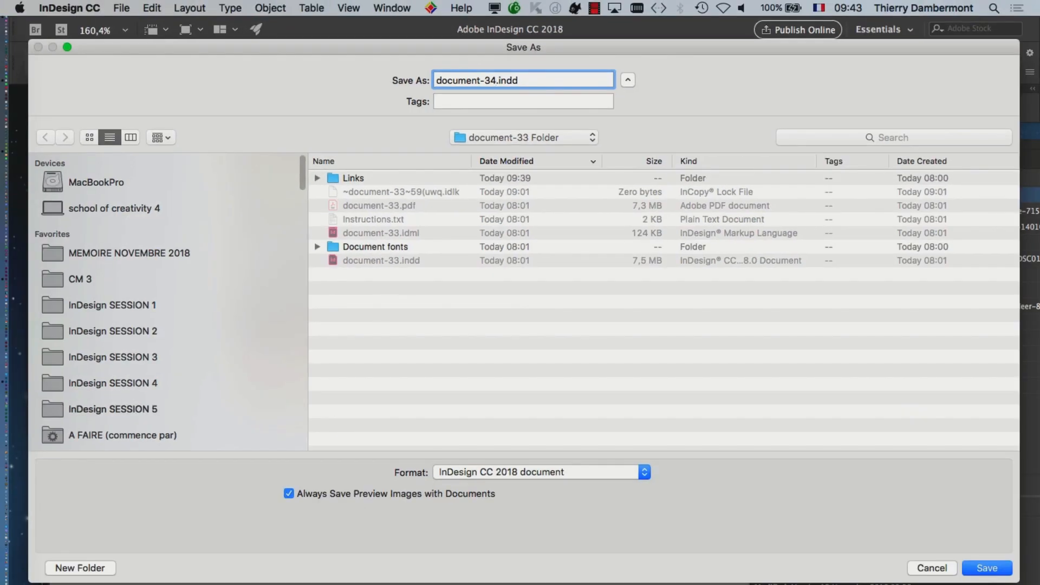
key("Return")
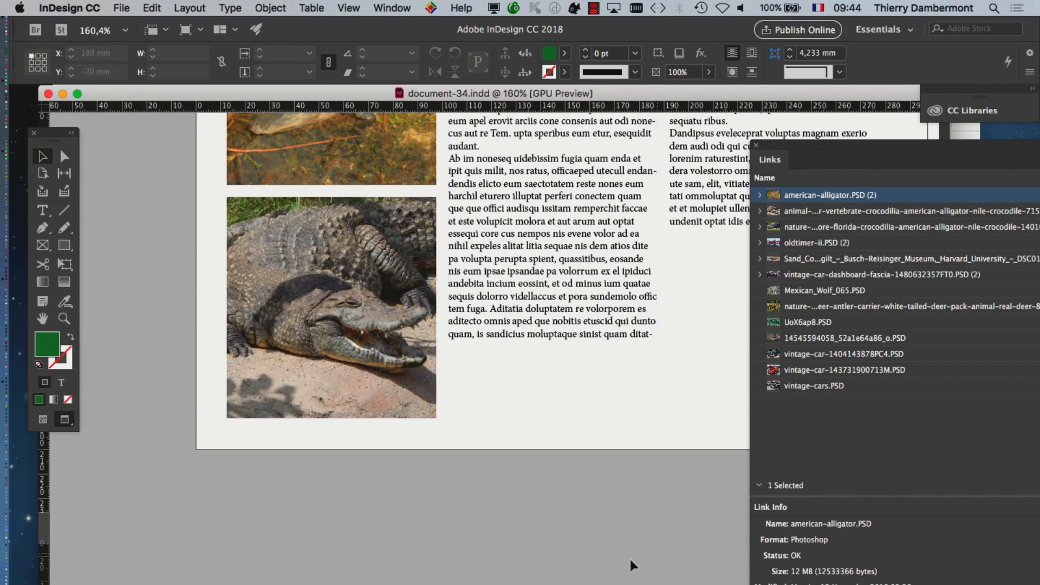
Examine the alligator photos on the "La faune de New York" page at several magnifications
left_click_drag(798, 146, 722, 151)
key("super+minus")
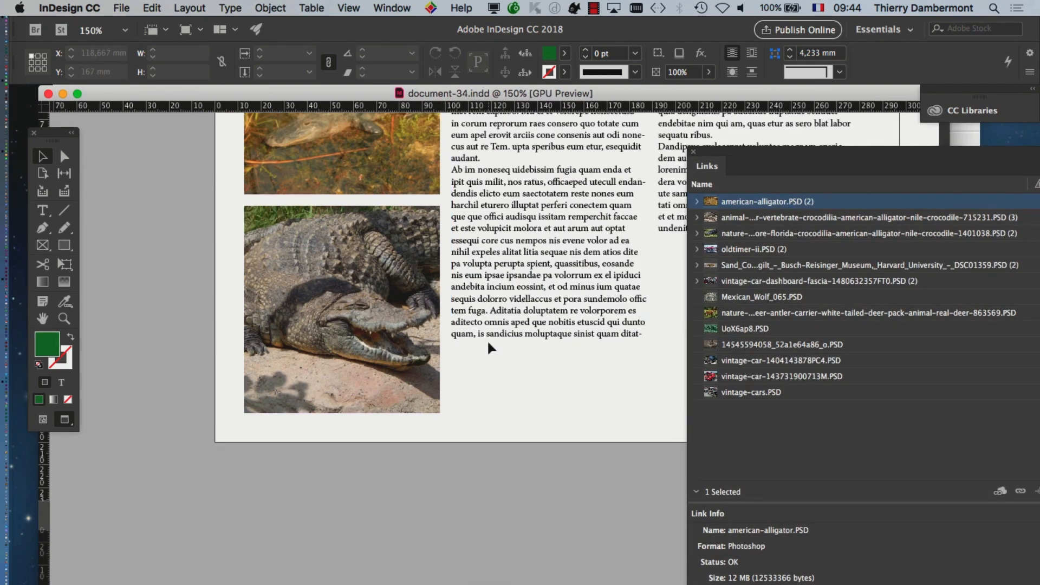
key("super+minus")
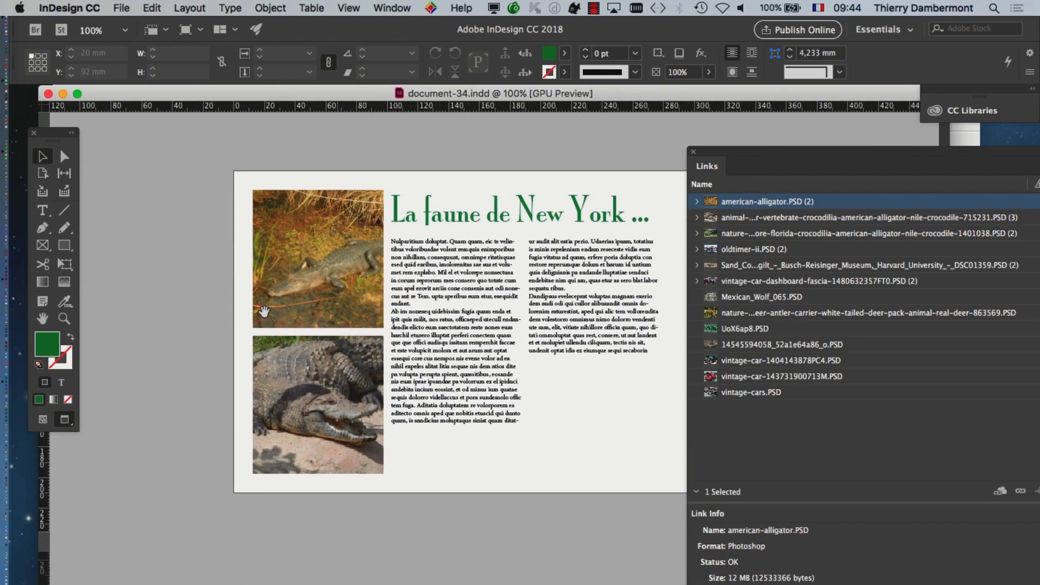
scroll(297, 291, "up", 3)
left_click_drag(345, 249, 338, 323)
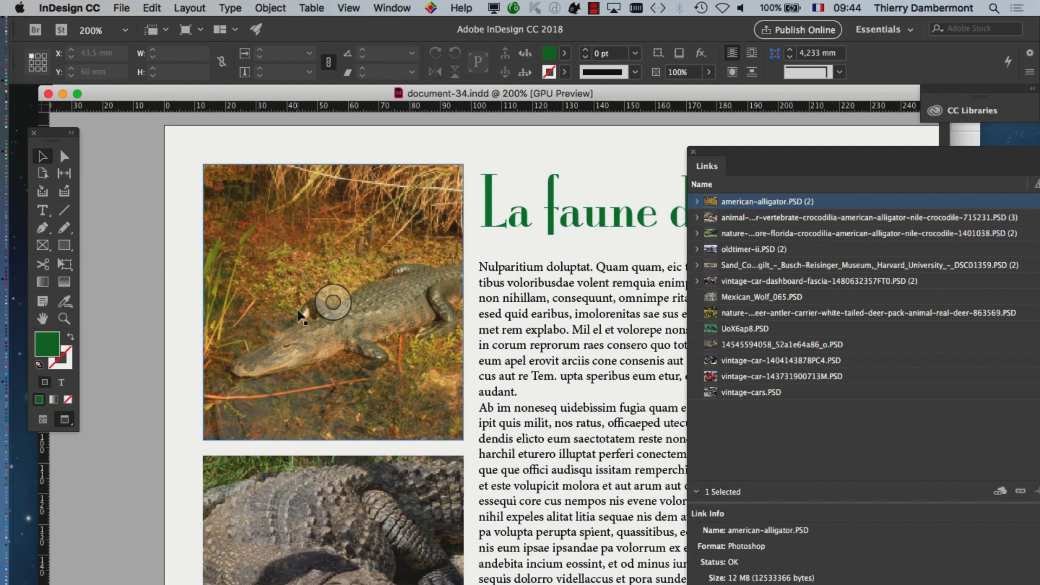
scroll(297, 310, "up", 3)
scroll(297, 311, "down", 3)
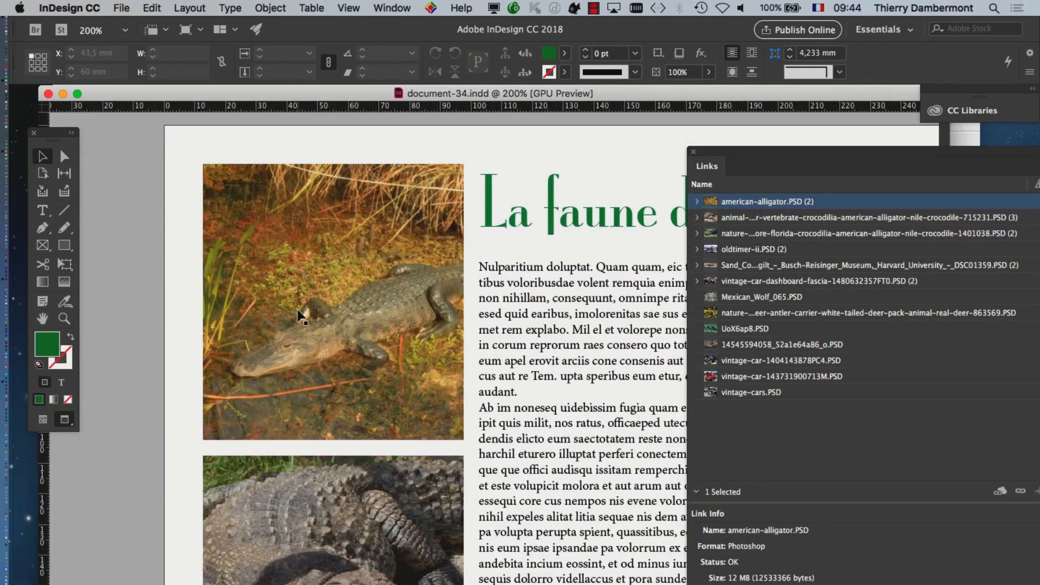
scroll(299, 316, "down", 1)
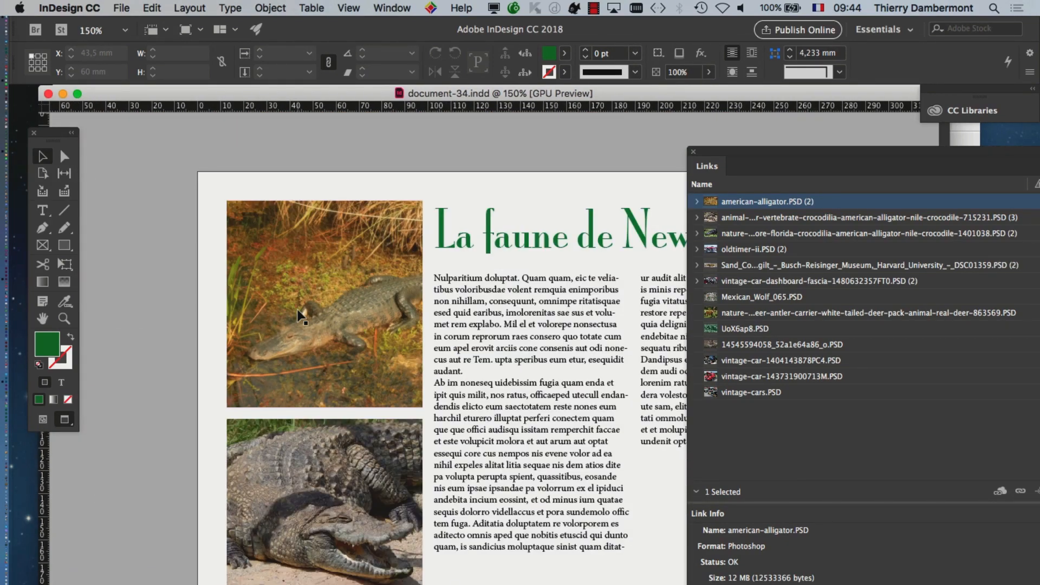
scroll(298, 312, "up", 3)
scroll(298, 312, "down", 3)
Show the Pages panel and display spread 2-3, keeping the Links and Pages panels clear of the alligator images
left_click_drag(720, 153, 924, 306)
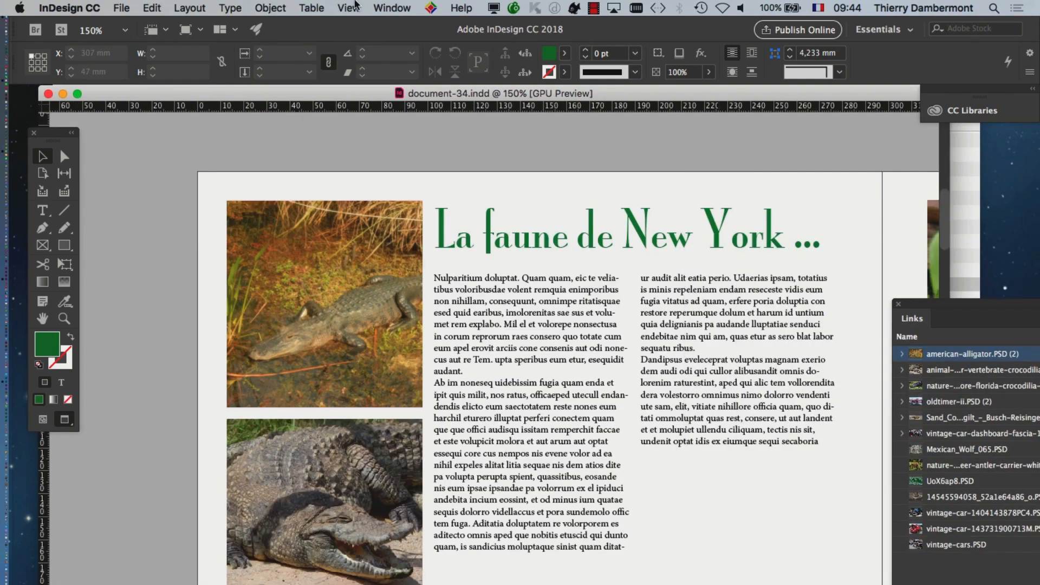
left_click(392, 8)
left_click(401, 255)
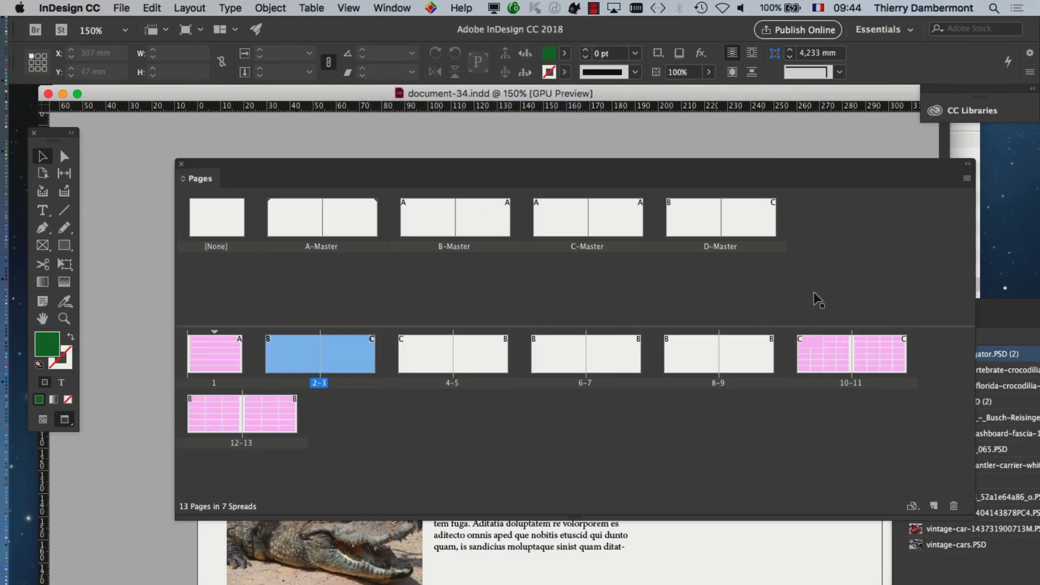
double_click(307, 376)
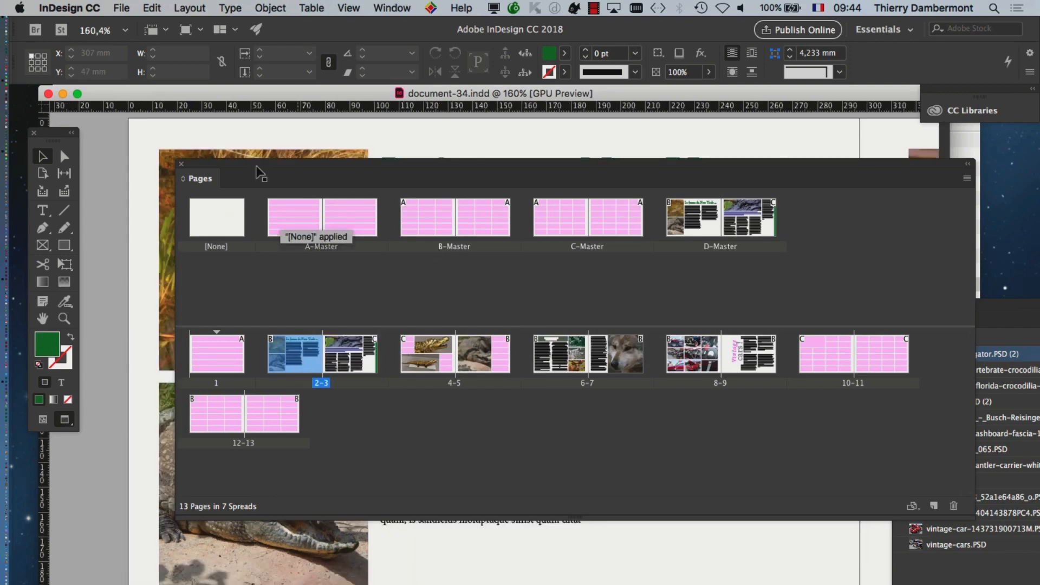
left_click_drag(256, 163, 648, 222)
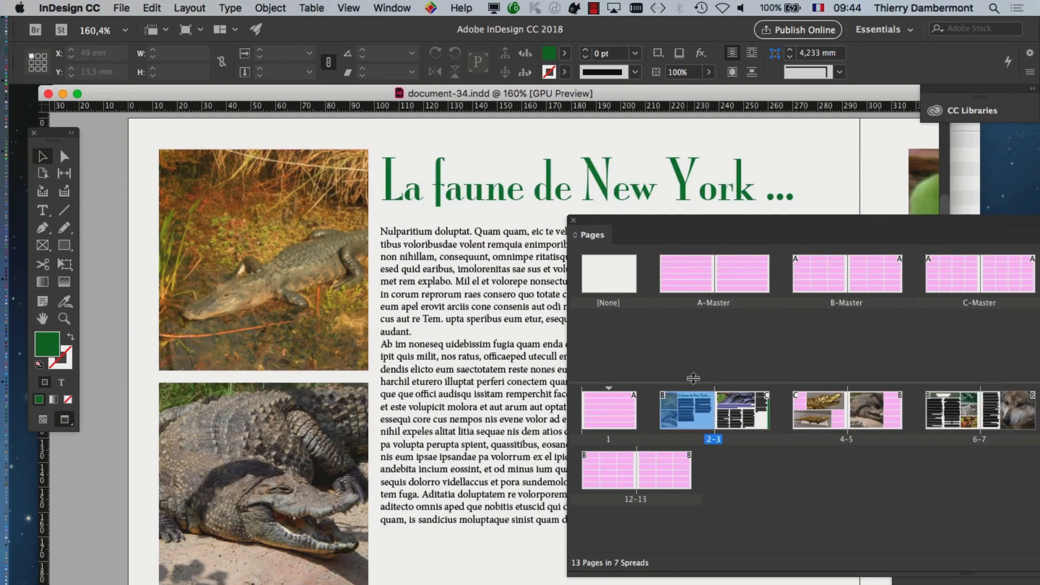
Select the upper alligator image on page 2 and open its linked american-alligator.PSD for editing in Photoshop with Edit Original
left_click(241, 209)
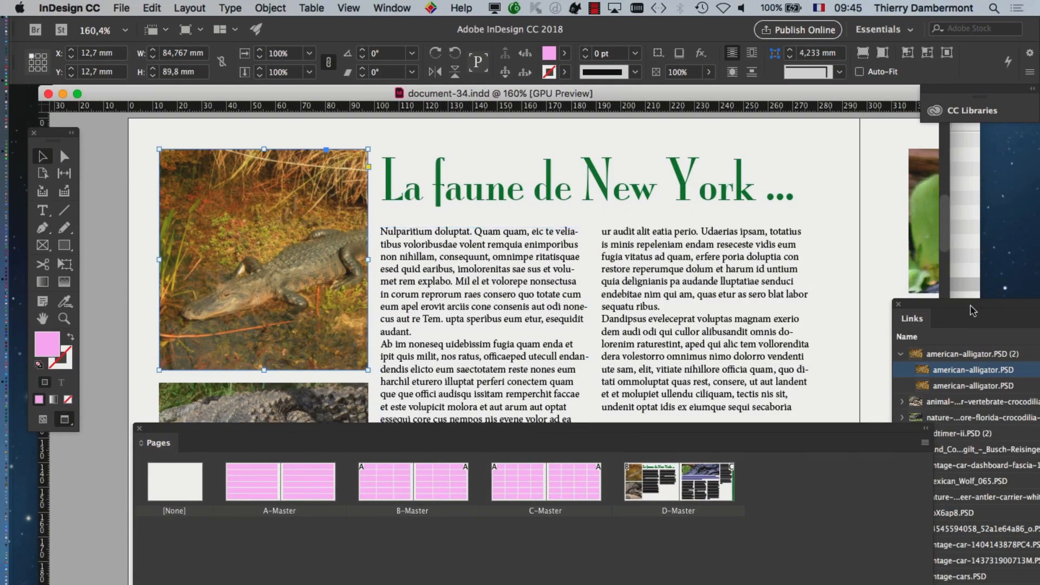
left_click_drag(973, 311, 480, 47)
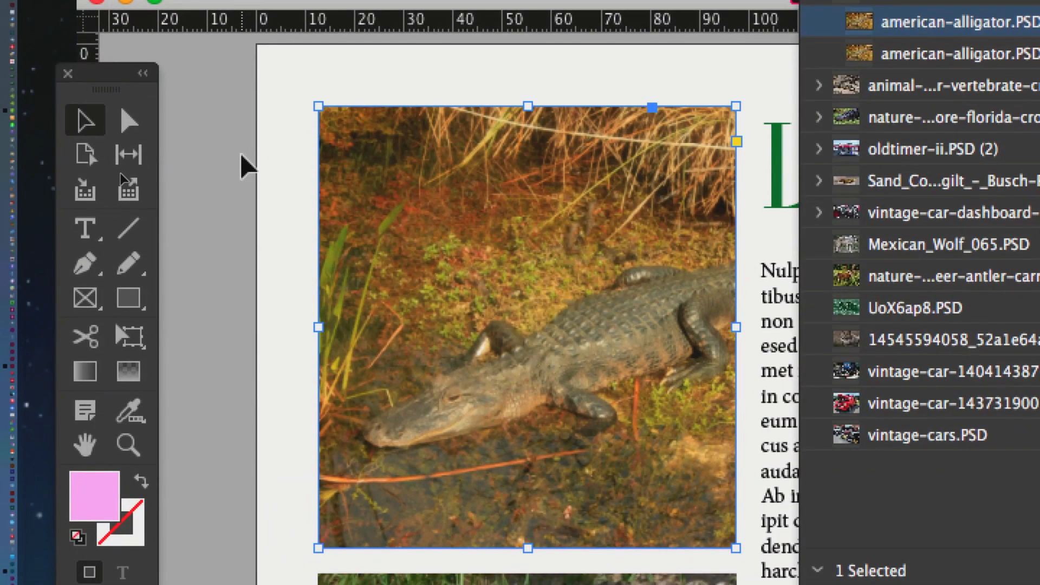
left_click(240, 155)
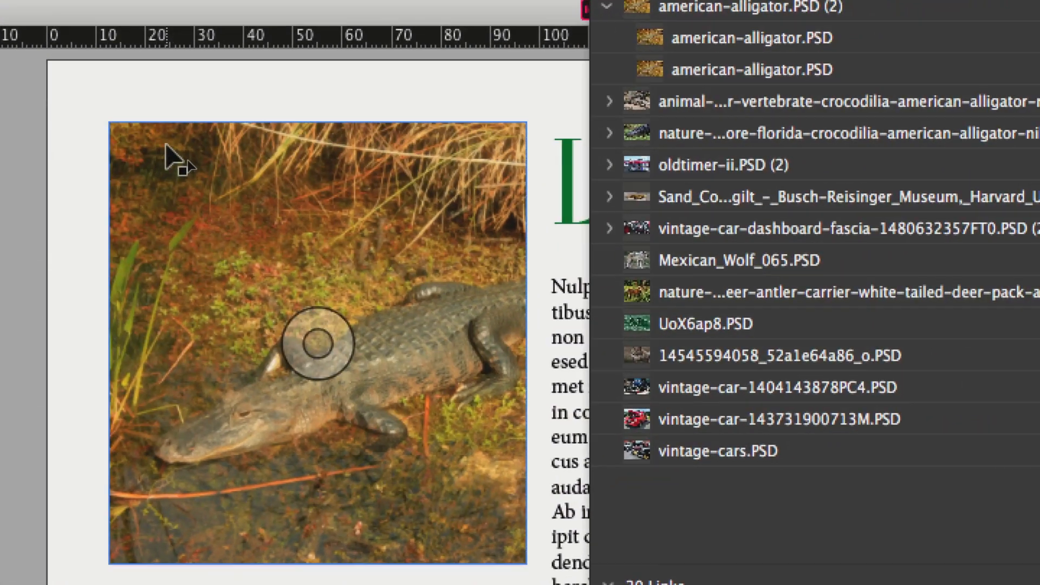
left_click(444, 201)
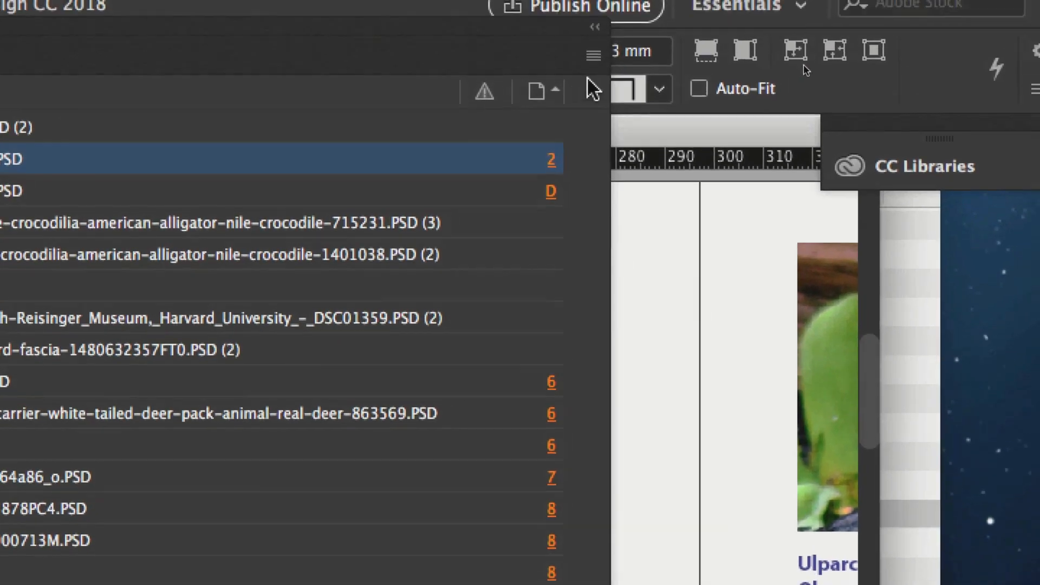
left_click(593, 58)
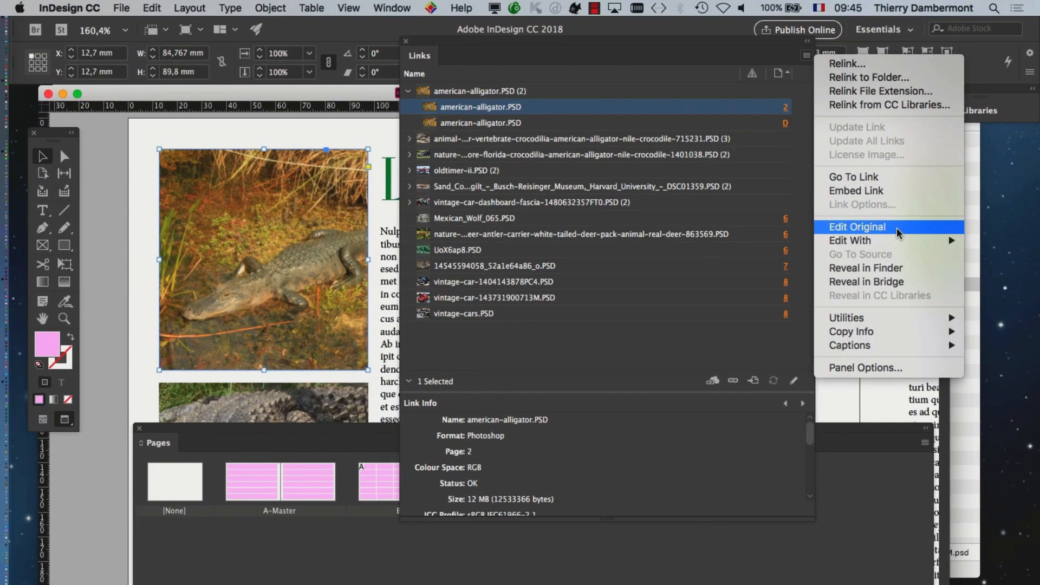
left_click(896, 228)
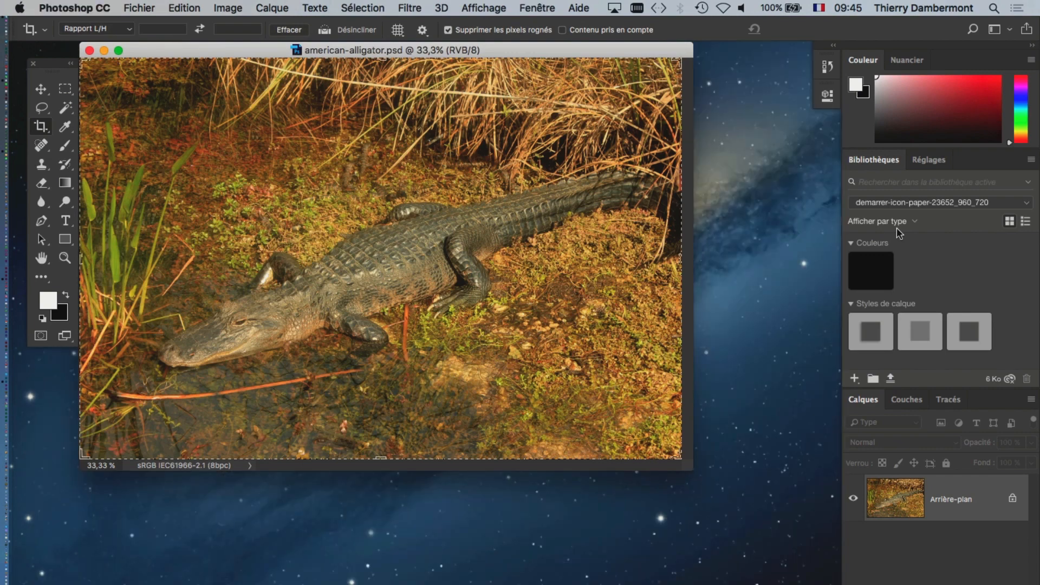
Try full-screen mode with the menu bar on american-alligator.psd, moving the image around, and return to the standard window
key("f")
left_click_drag(627, 227, 547, 213)
mouse_move(615, 251)
left_mouse_down()
mouse_move(557, 274)
mouse_move(585, 132)
mouse_move(759, 411)
mouse_move(414, 187)
mouse_move(996, 59)
mouse_move(703, 179)
mouse_move(596, 119)
mouse_move(612, 269)
mouse_move(245, 170)
mouse_move(694, 228)
mouse_move(607, 246)
left_mouse_up()
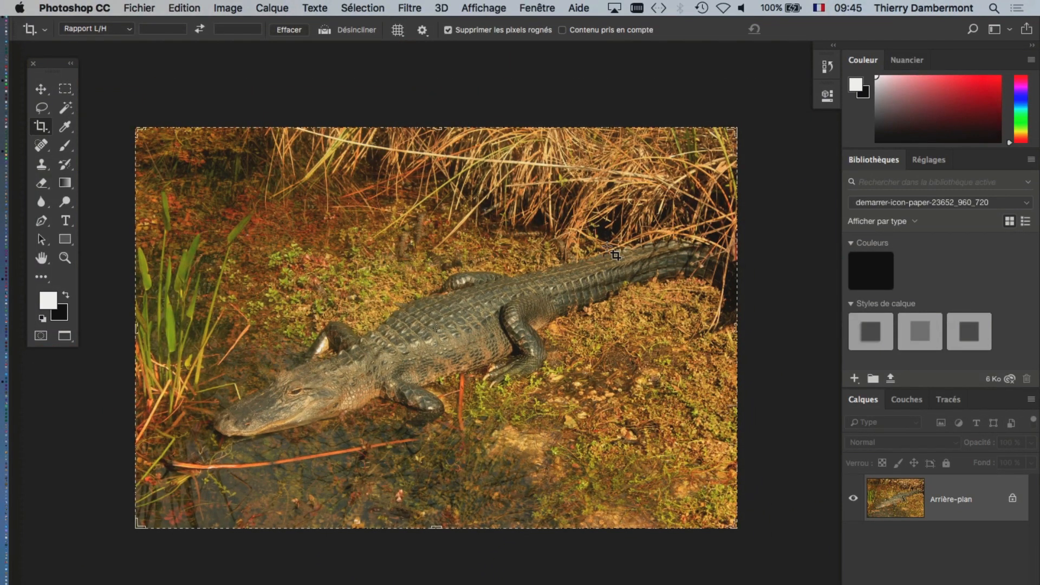
left_click_drag(519, 242, 596, 214)
key("f")
key("f")
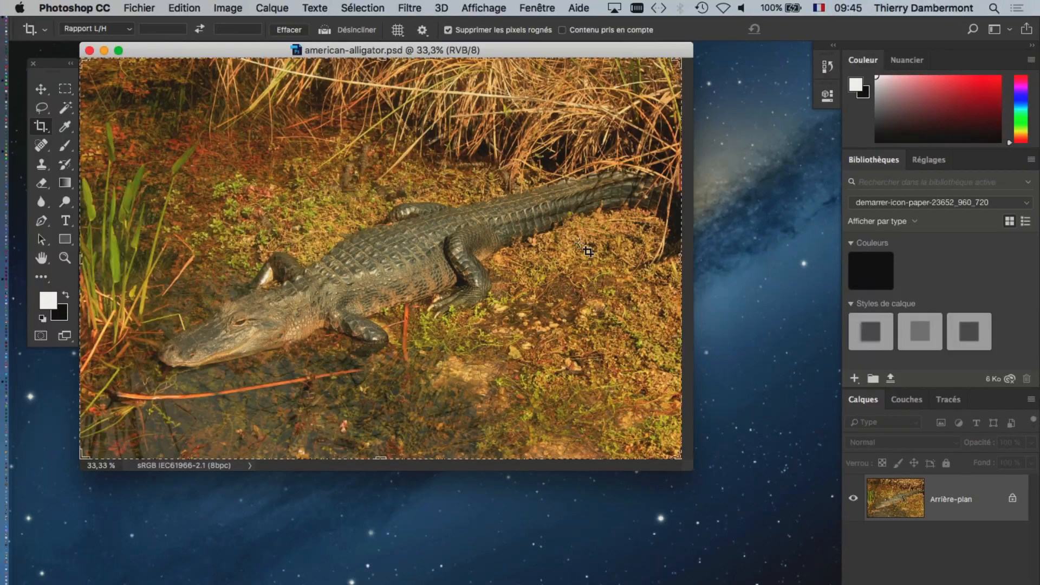
Display american-alligator.psd in full-screen mode with the menu bar, centred and enlarged to fill the workspace
key("f")
key("f")
key("f")
key("f")
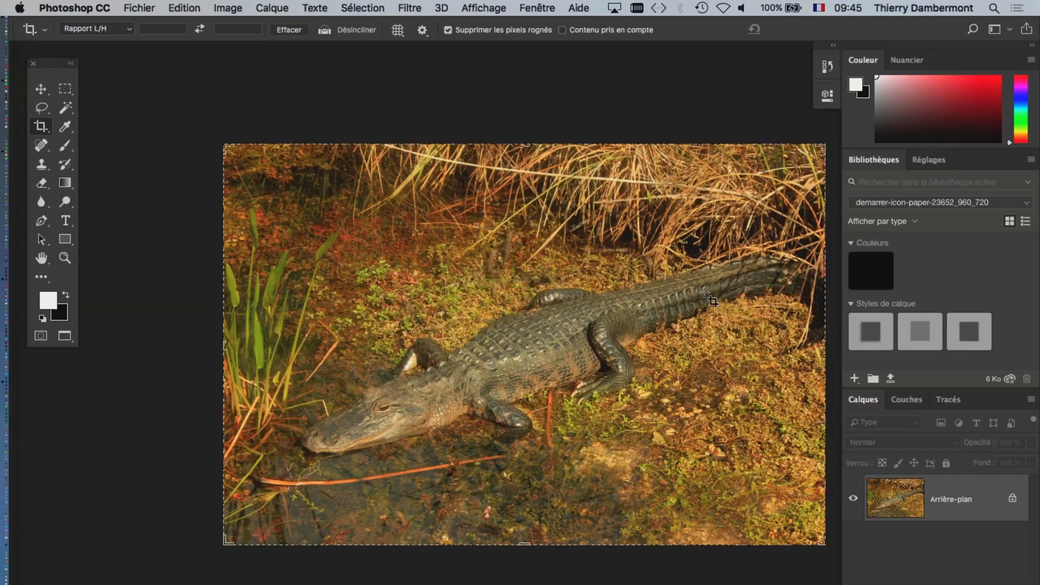
left_click_drag(710, 299, 620, 329)
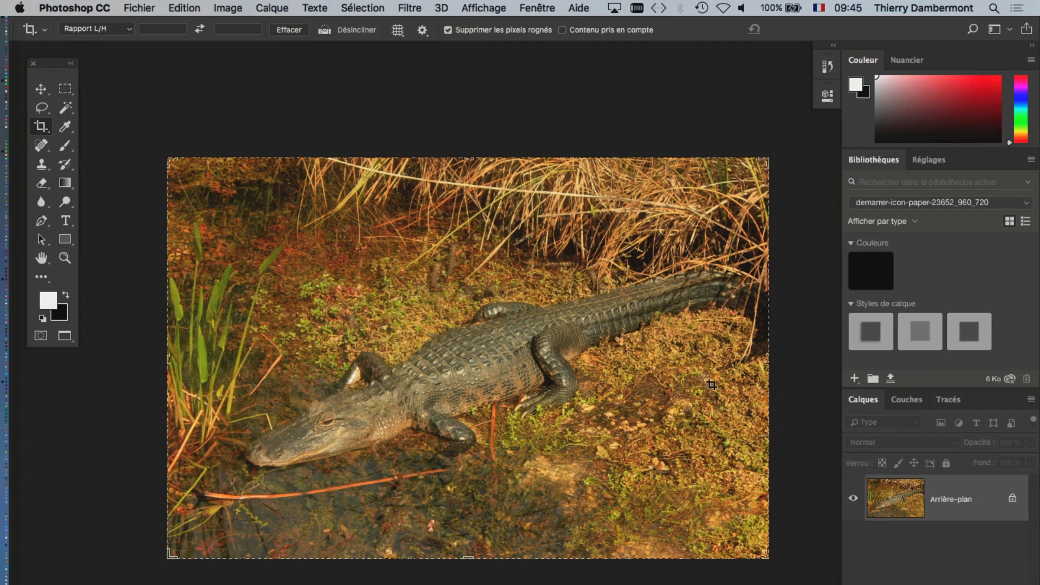
left_click_drag(594, 310, 590, 278)
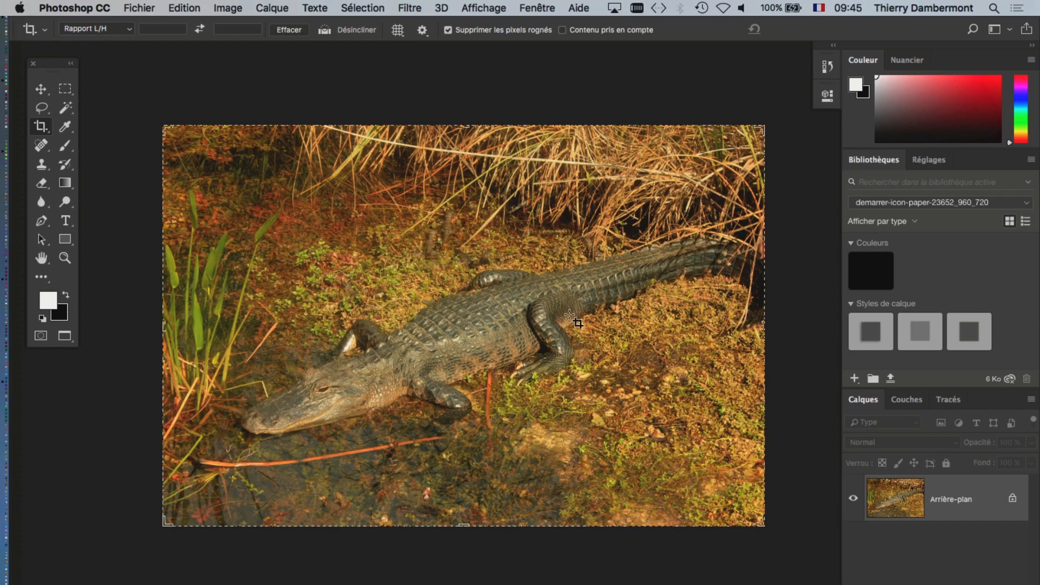
scroll(439, 271, "up", 4)
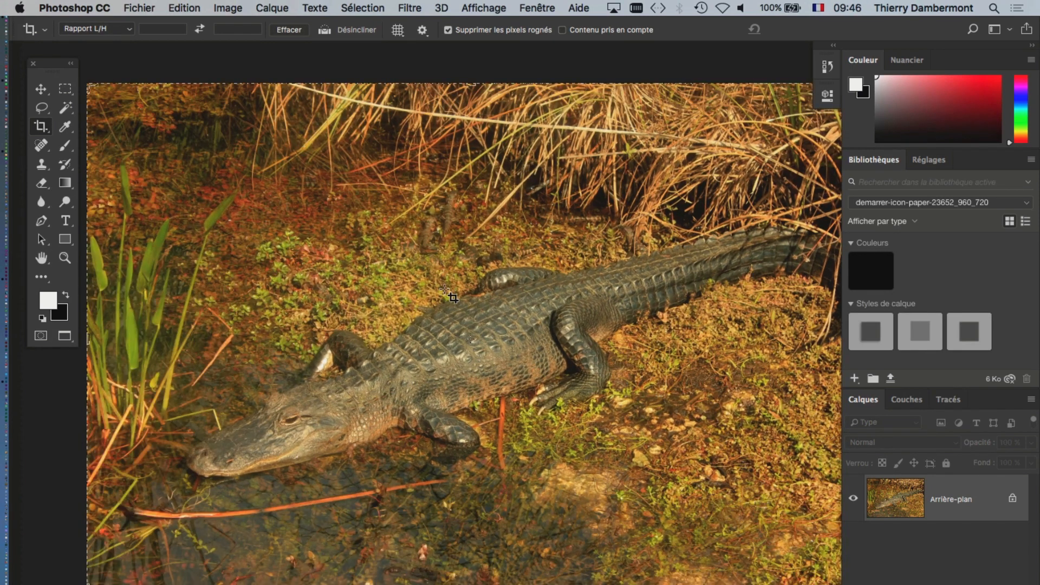
scroll(444, 290, "down", 3)
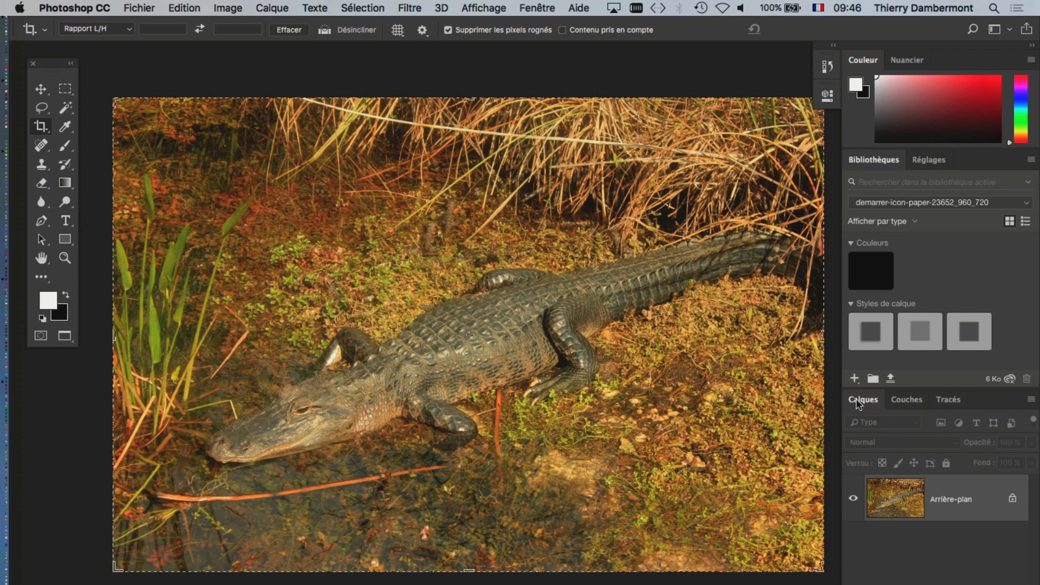
Float the Layers panel over the image as an enlarged separate panel and collapse the remaining docked panels to icons
left_click_drag(858, 404, 566, 164)
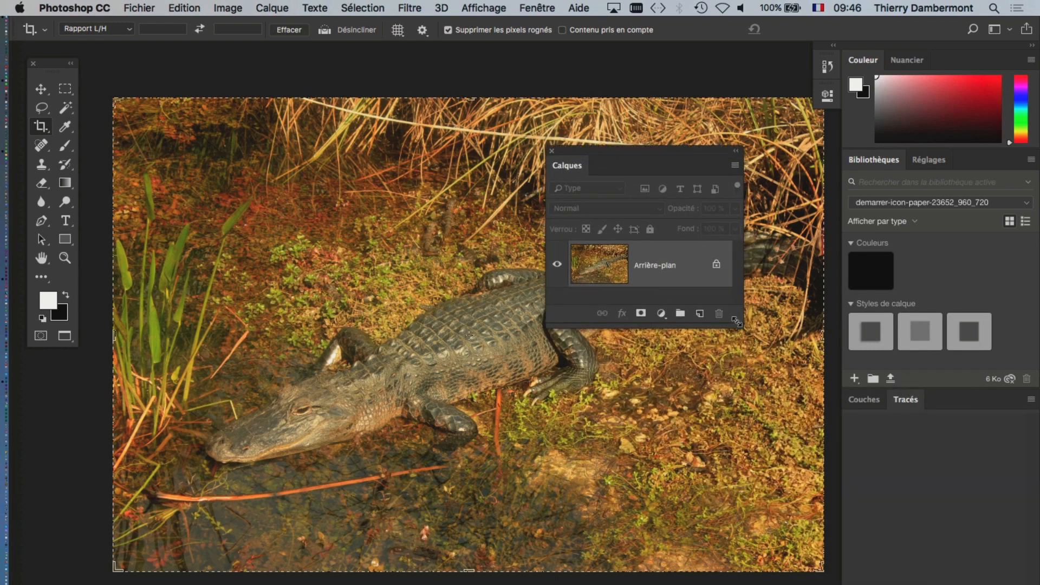
left_click_drag(737, 321, 765, 511)
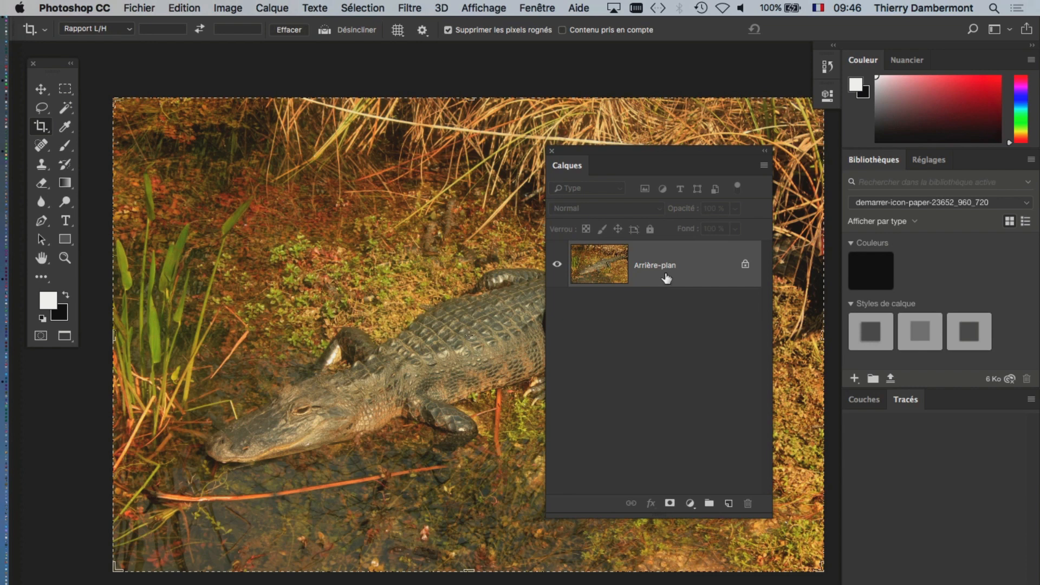
left_click_drag(637, 153, 748, 108)
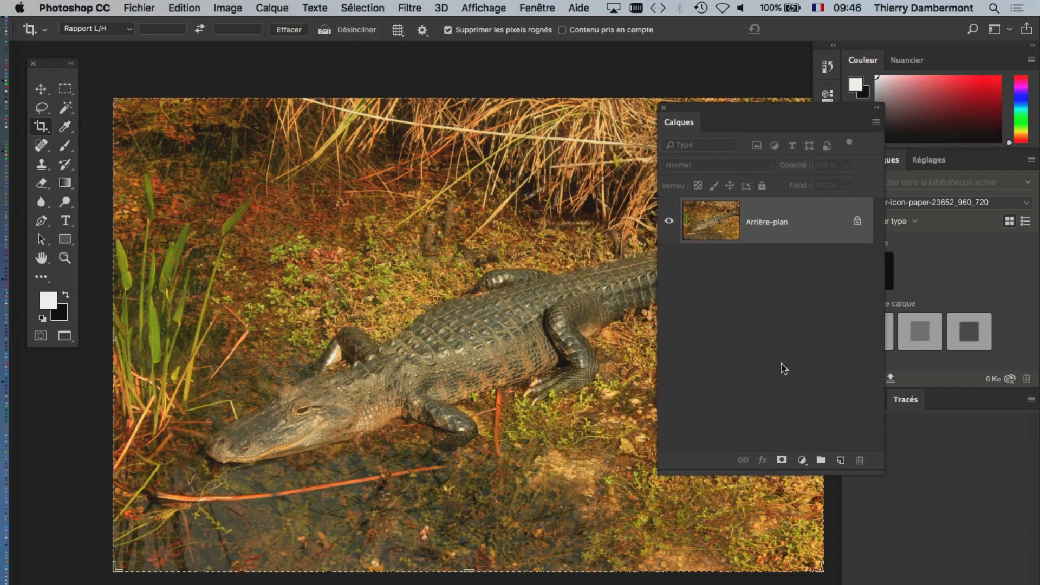
left_click_drag(881, 474, 853, 442)
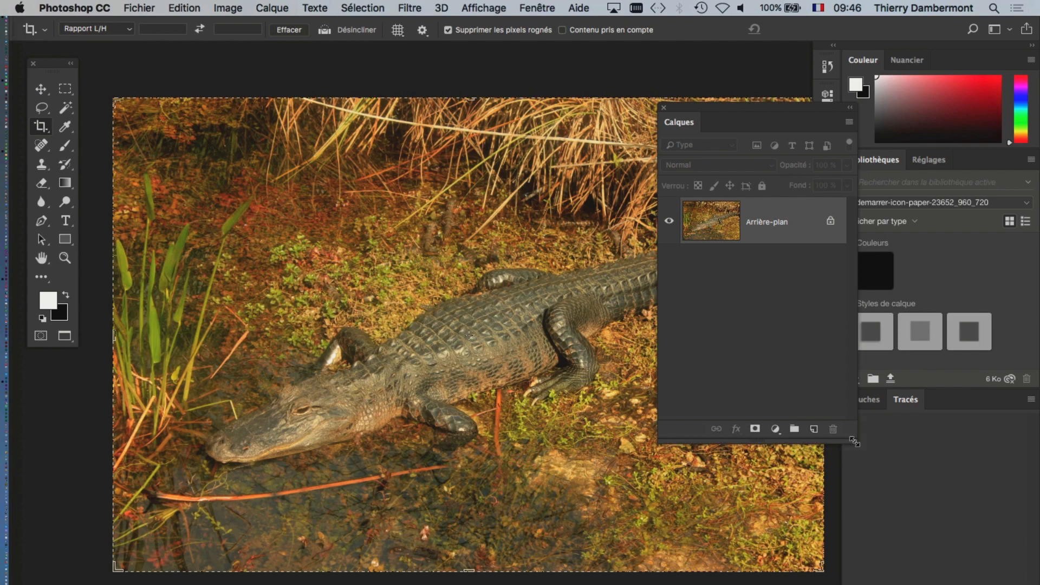
left_click(1032, 46)
left_click_drag(789, 112, 821, 69)
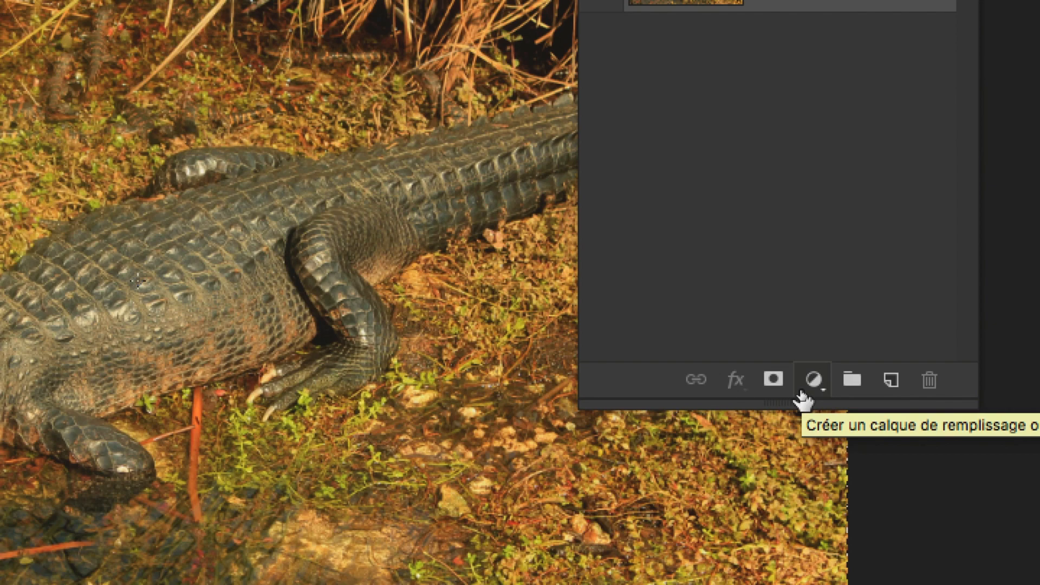
Add a Curves adjustment layer above the Arrière-plan layer and float its enlarged properties beside the tools, away from the Layers panel
left_click(804, 386)
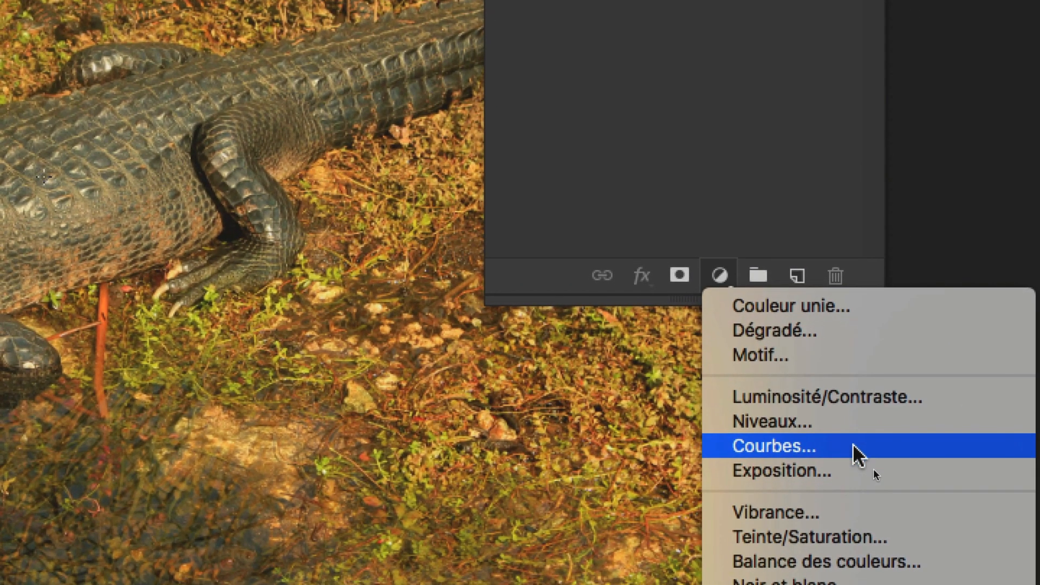
left_click(854, 448)
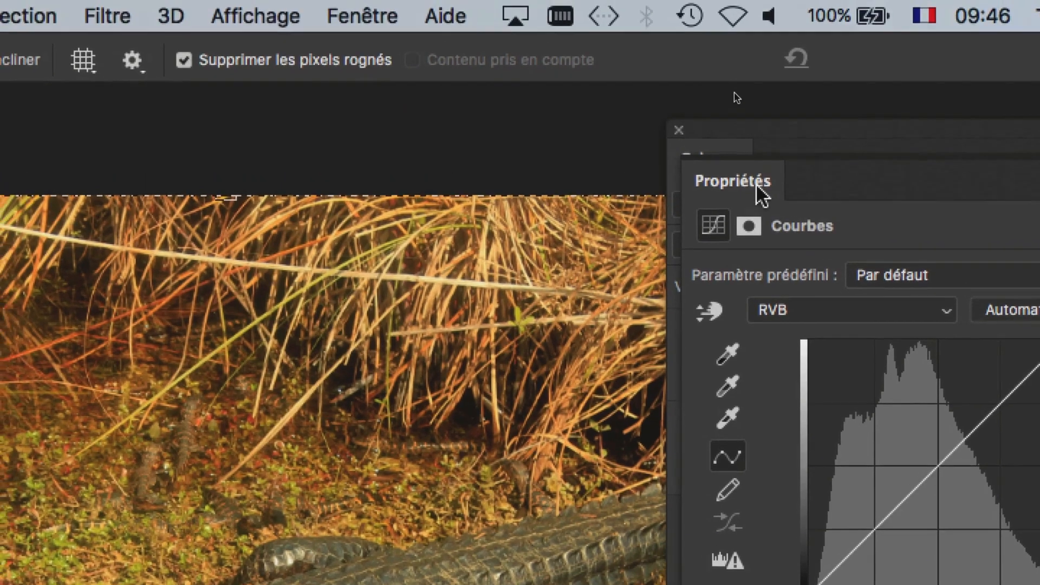
left_click_drag(757, 187, 275, 140)
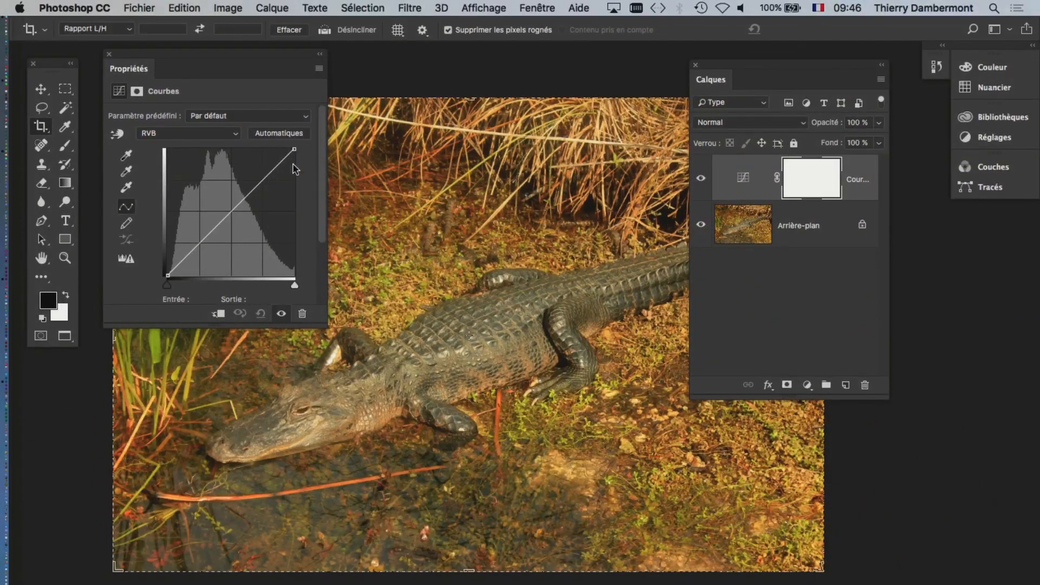
left_click_drag(321, 325, 403, 363)
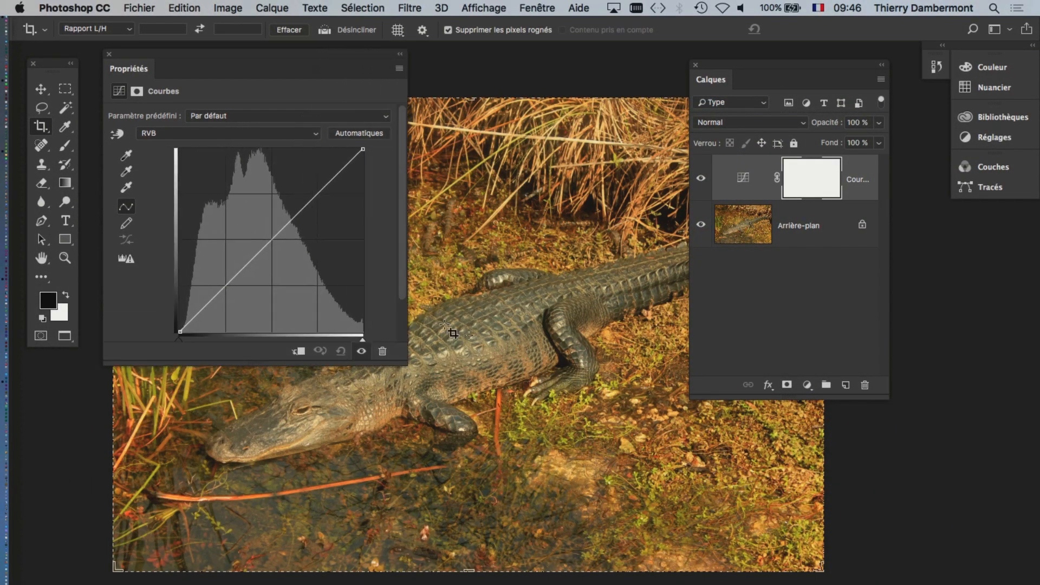
Widen the Layers panel to fit the full layer names and arrange it and the Curves properties on opposite sides of the alligator
left_click_drag(726, 69, 809, 234)
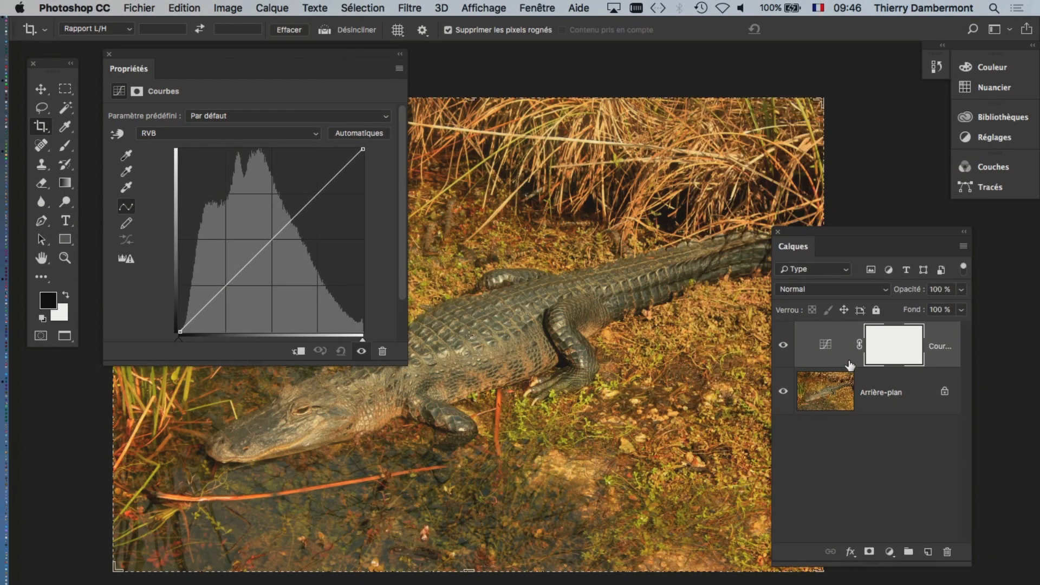
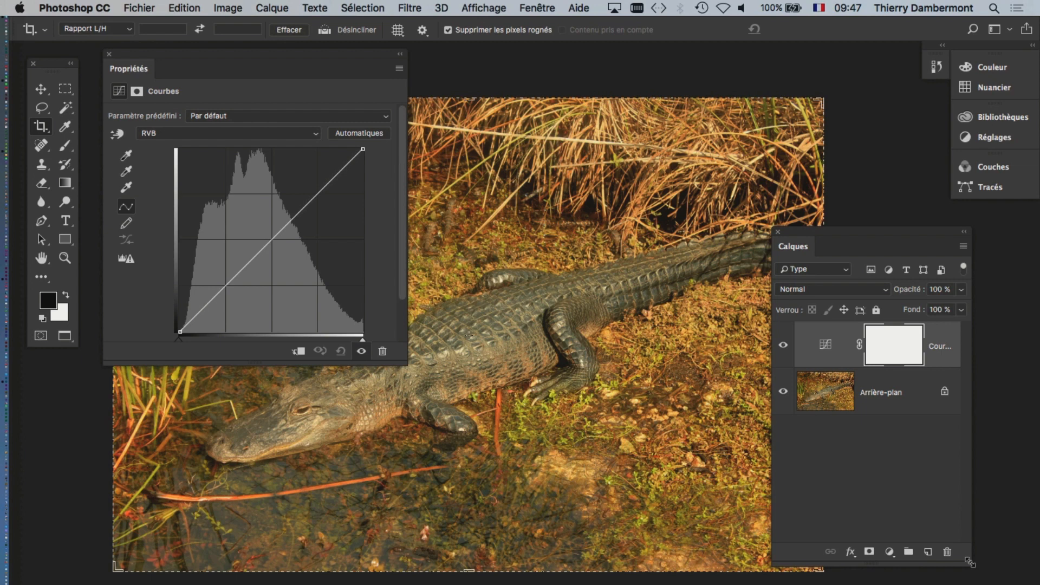
left_click_drag(969, 562, 1036, 550)
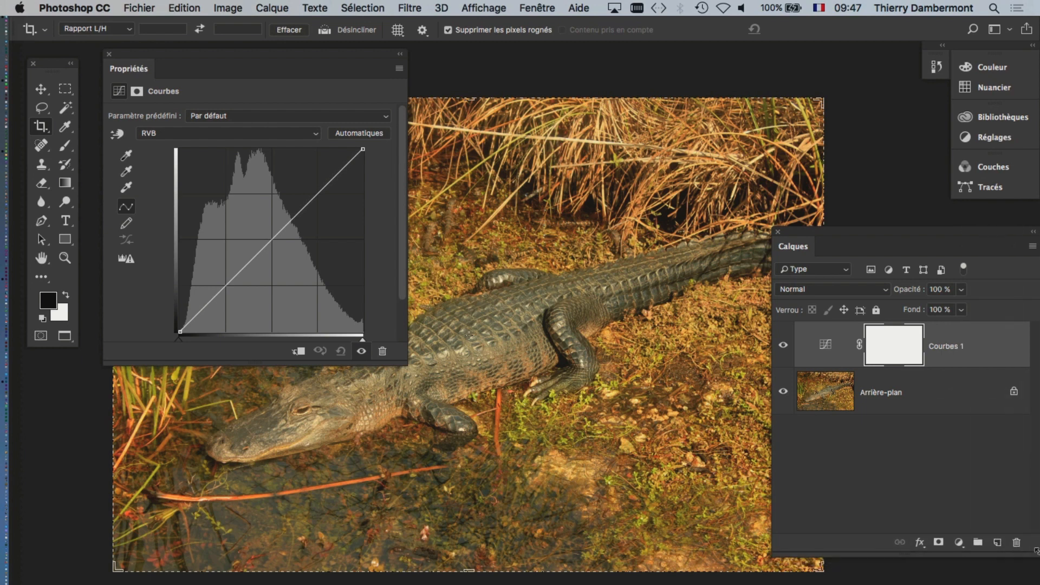
left_click_drag(799, 233, 846, 244)
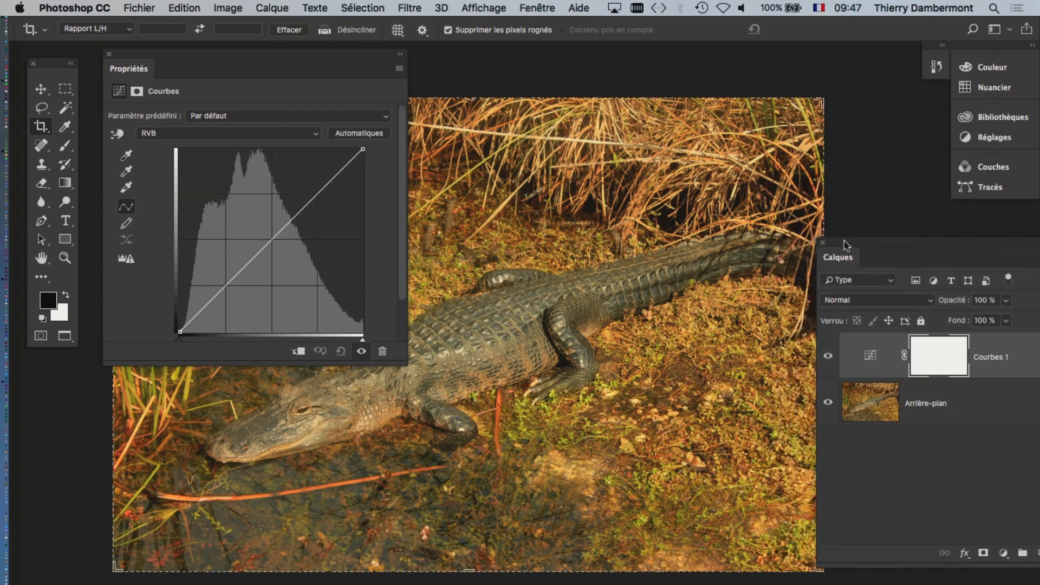
left_click_drag(238, 66, 306, 66)
left_click_drag(611, 226, 691, 274)
left_click_drag(337, 61, 265, 67)
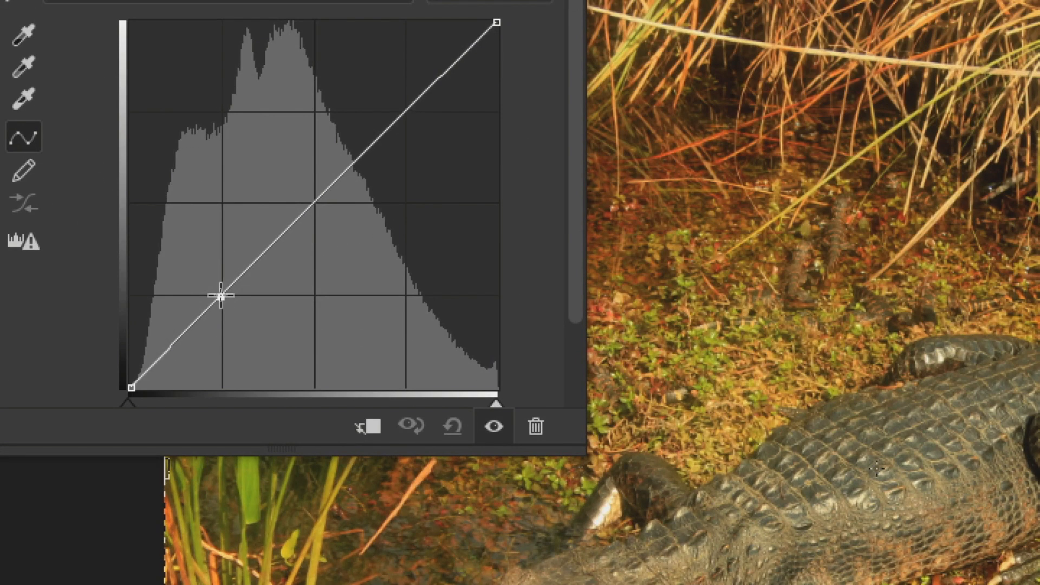
Add two control points to the RVB curve and move them along it, one into the shadows and one into the highlights
left_click(220, 296)
left_click(386, 139)
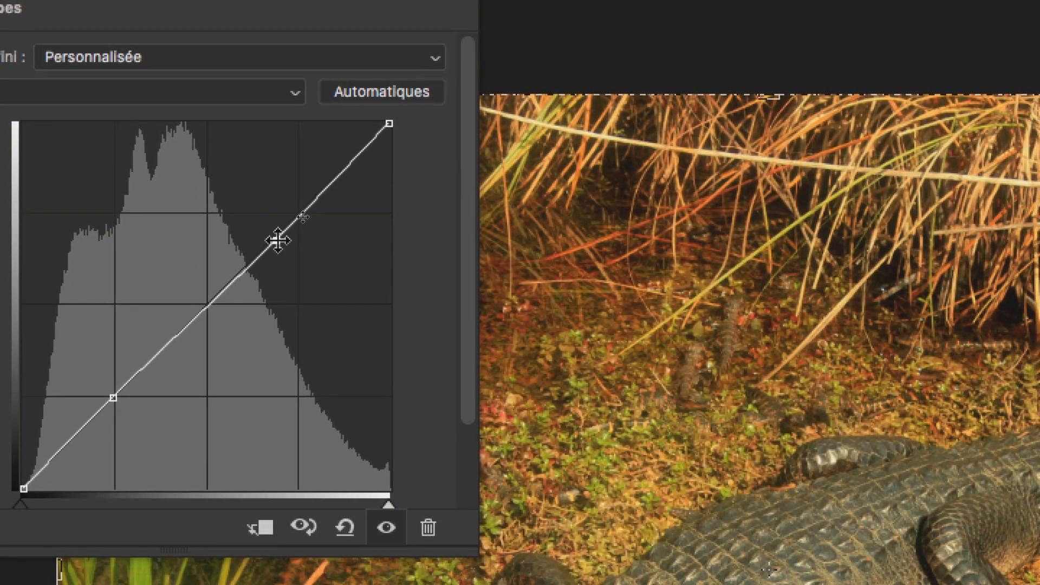
left_click_drag(278, 240, 177, 322)
left_click_drag(114, 398, 129, 367)
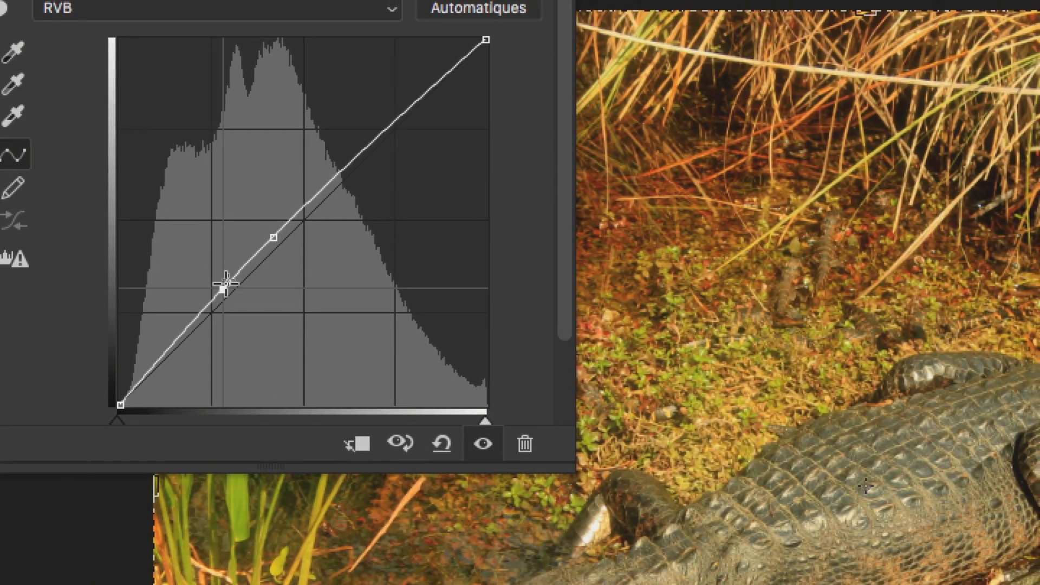
left_click_drag(226, 283, 164, 359)
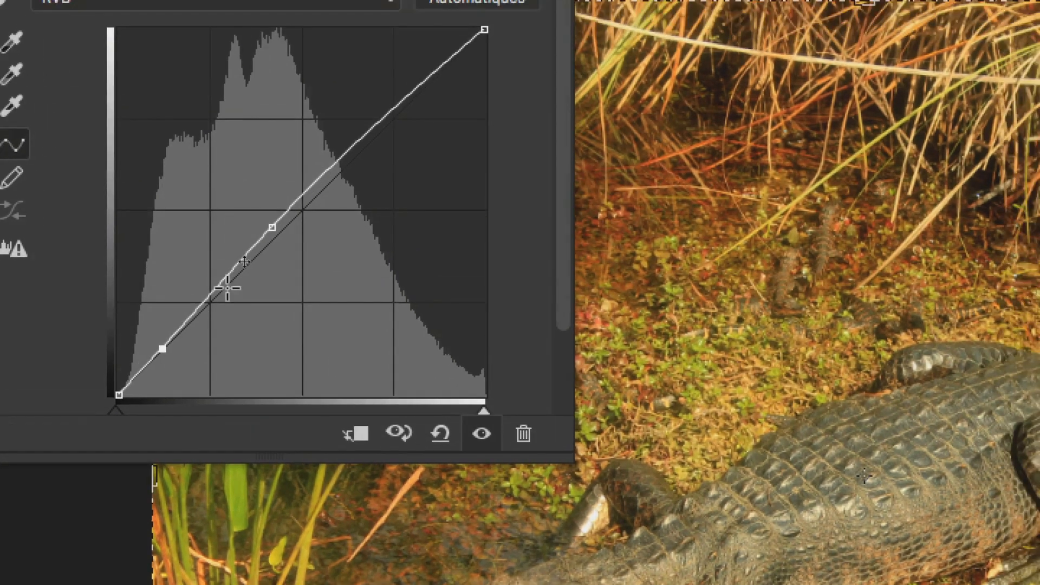
left_click_drag(272, 227, 425, 73)
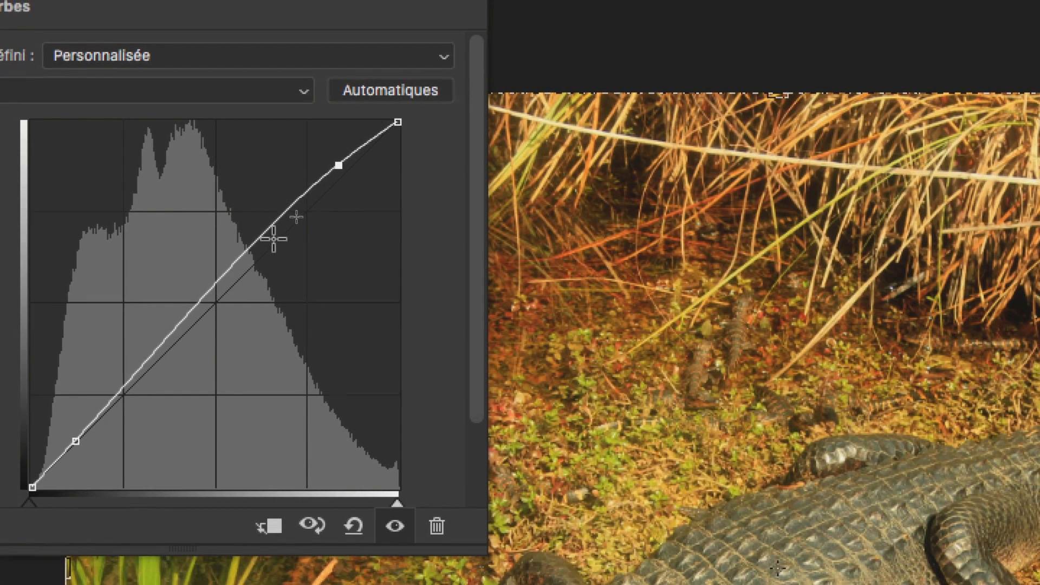
Shape the RVB curve into a strong S by lowering the shadow point and raising the highlight point for exaggerated contrast
left_click_drag(253, 236, 433, 285)
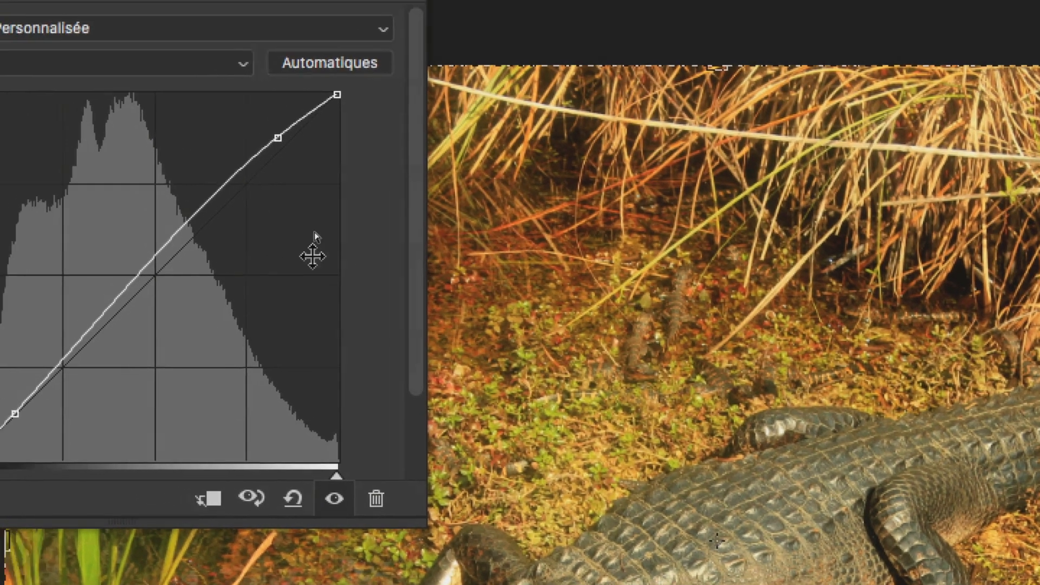
left_click(193, 216)
left_click_drag(272, 241, 466, 279)
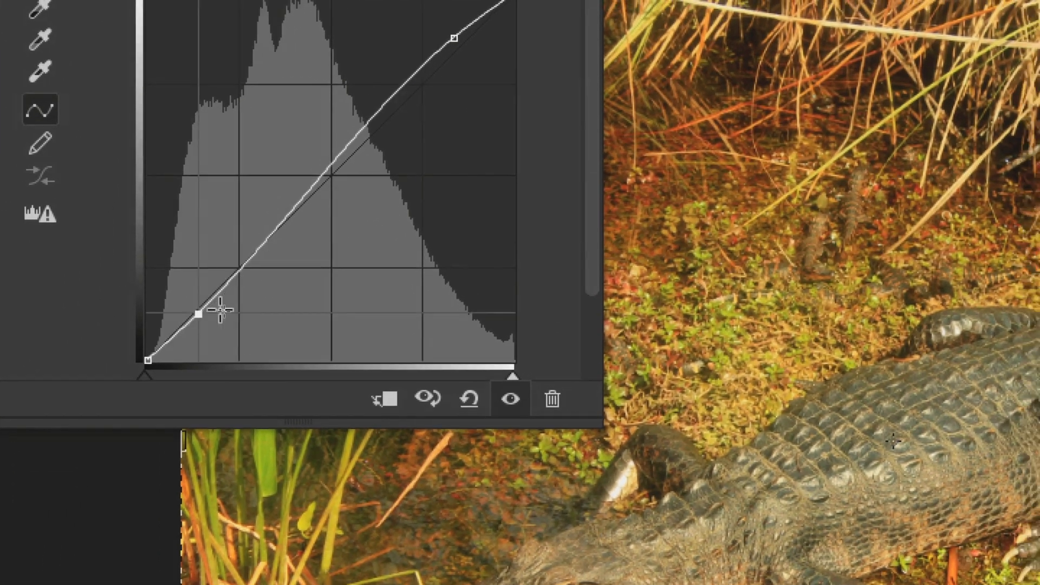
left_click_drag(145, 353, 235, 325)
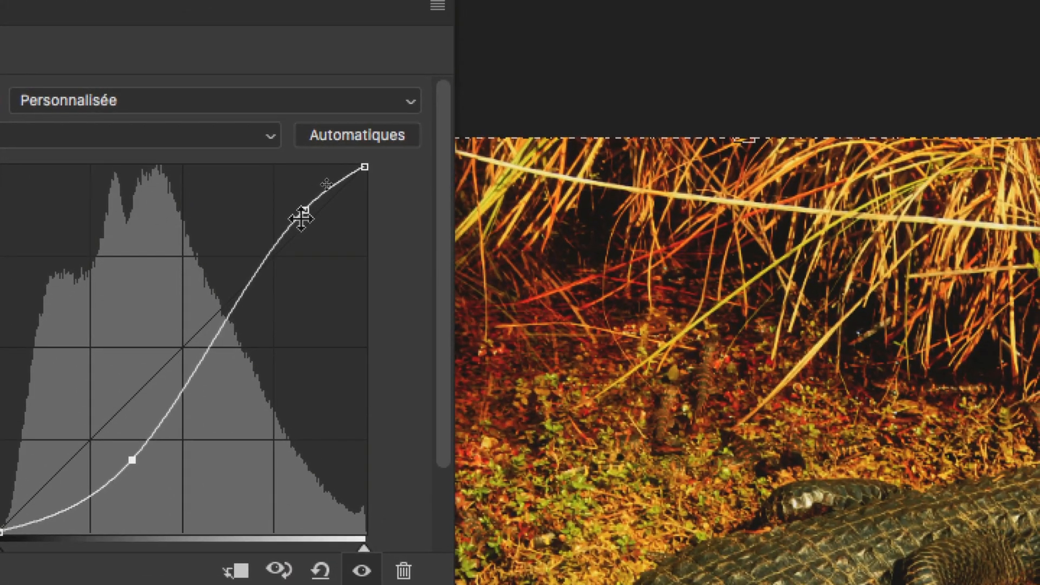
left_click_drag(406, 58, 372, 79)
mouse_move(287, 223)
left_mouse_down()
mouse_move(301, 218)
mouse_move(280, 223)
left_mouse_up()
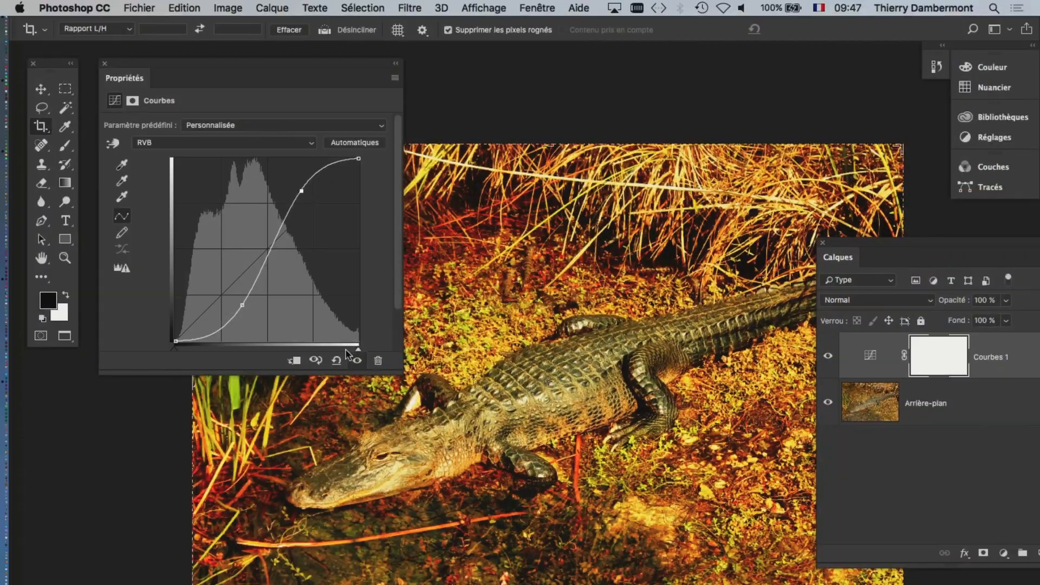
Compare the image with and without the Curves correction using the visibility toggle in the adjustment's properties
scroll(534, 347, "down", 1)
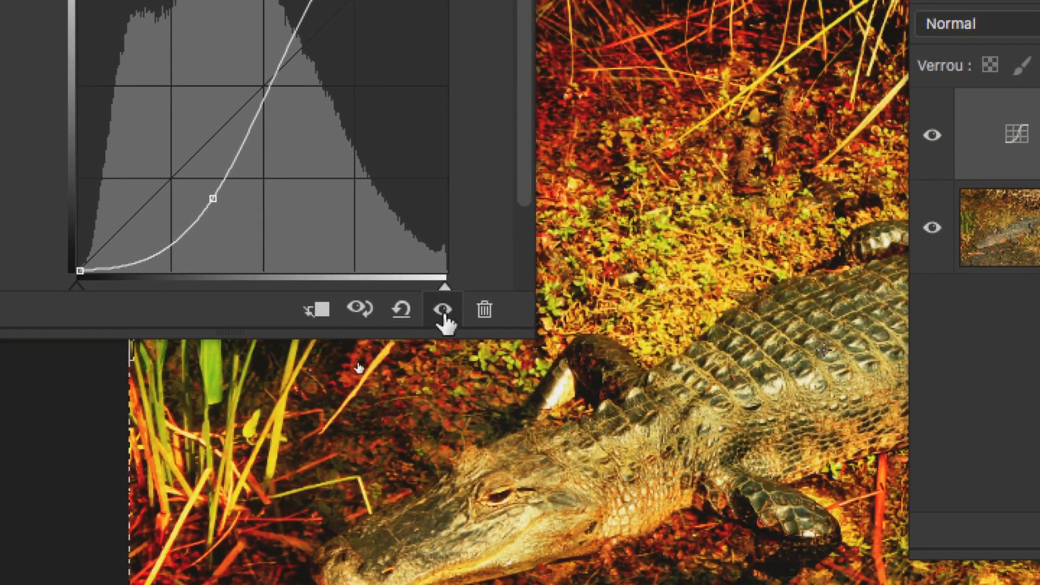
left_click(442, 317)
left_click(442, 317)
left_click(442, 317)
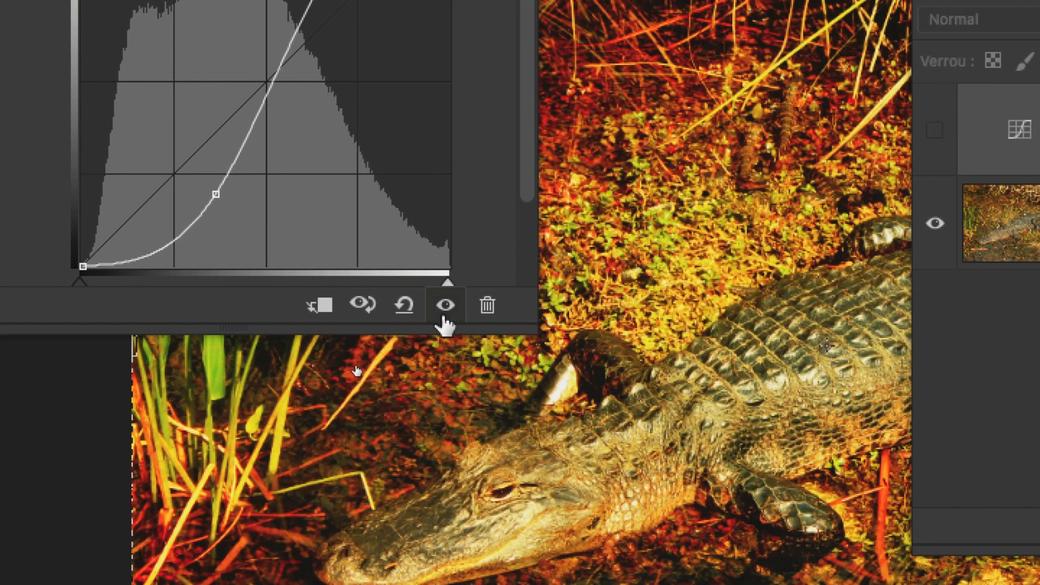
left_click(443, 318)
left_click(443, 319)
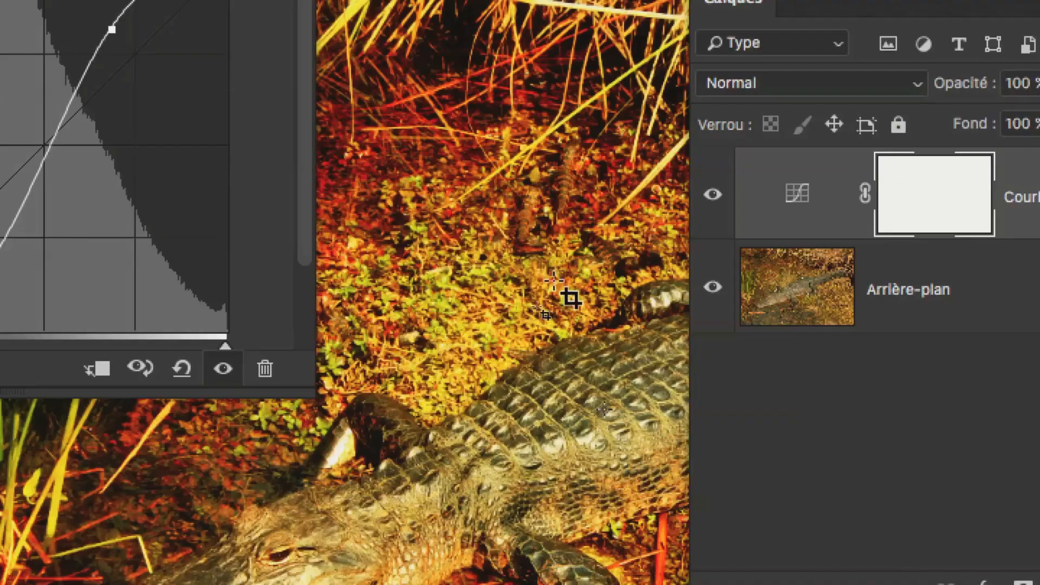
Compare the alligator before and after the correction by hiding and showing the Courbes 1 layer in the layer stack
left_click(713, 198)
left_click(713, 198)
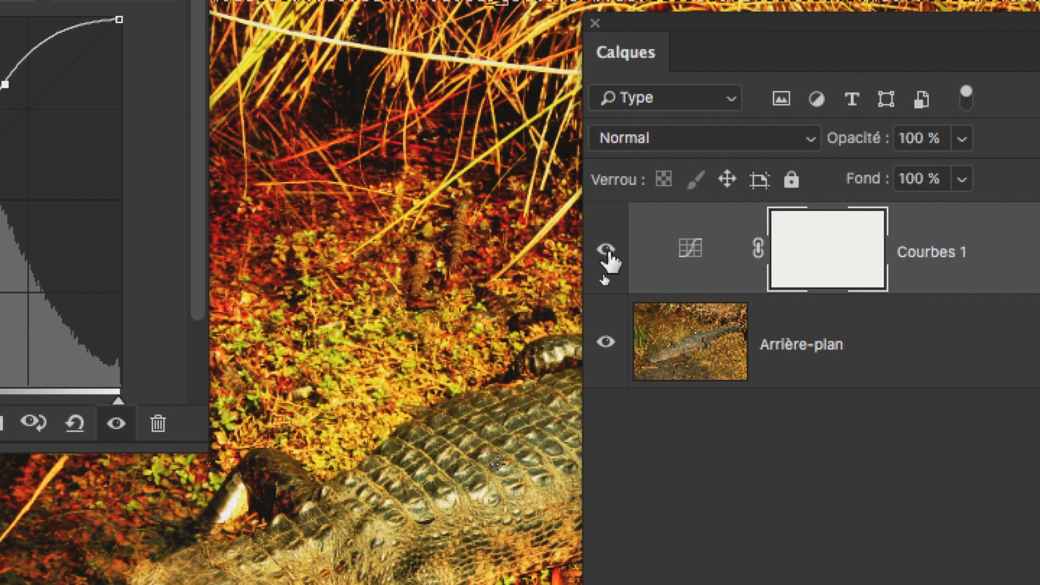
left_click(607, 252)
left_click(607, 252)
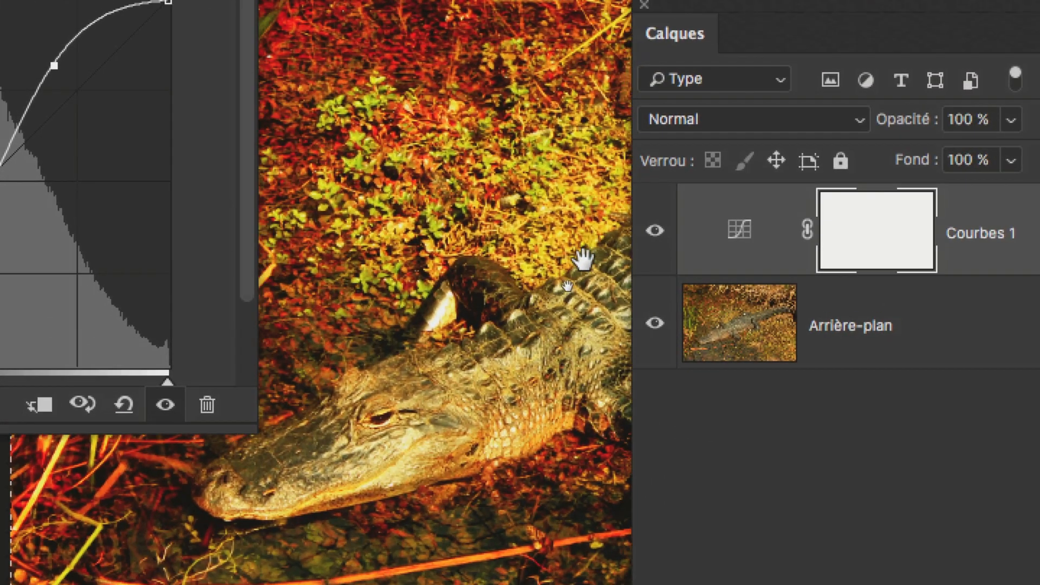
left_click(661, 233)
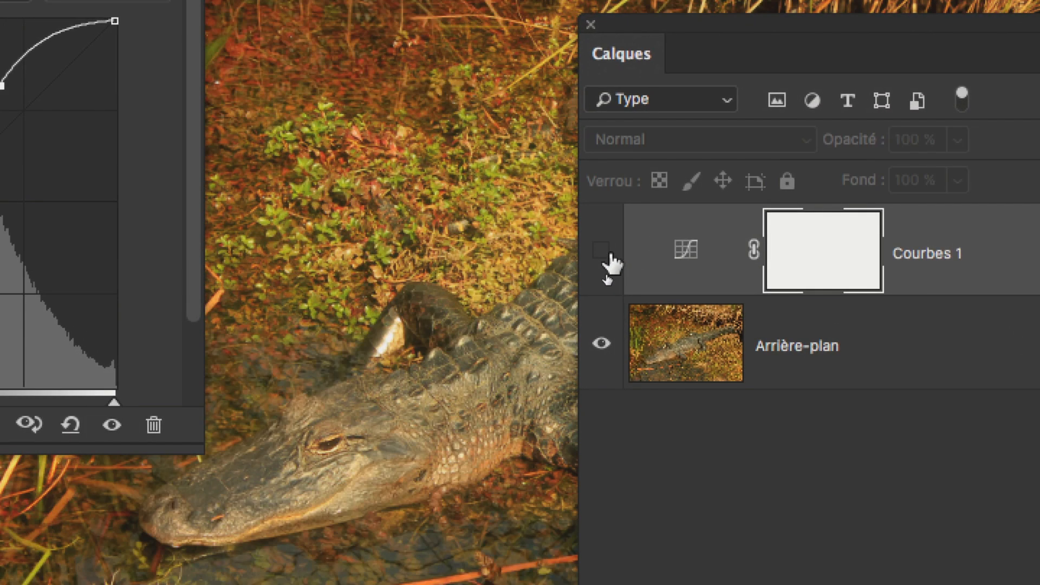
left_click(609, 252)
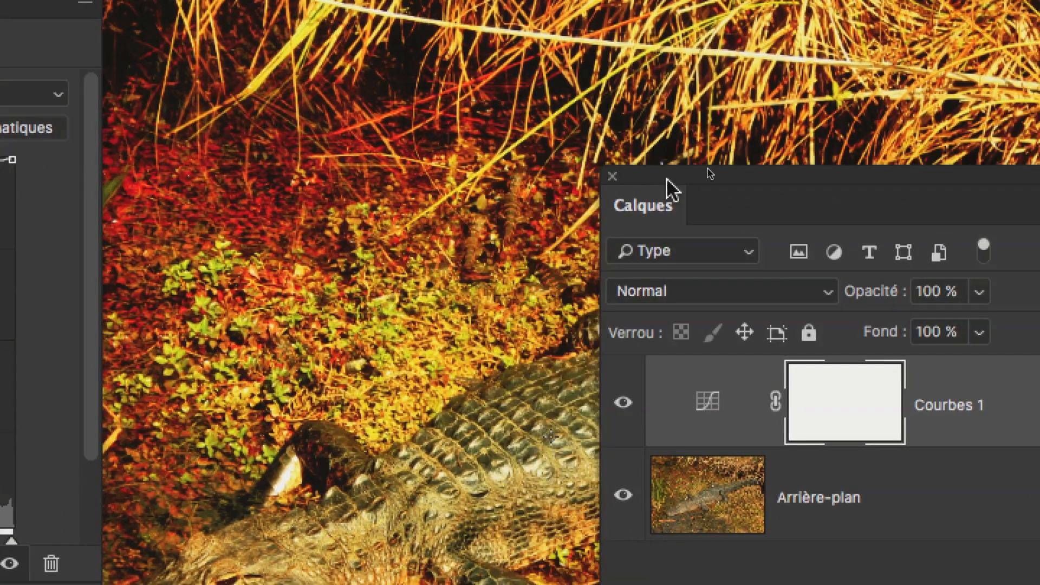
Reposition the Layers panel and the image, and check the correction again by switching Courbes 1 off and back on
left_click_drag(666, 177, 893, 181)
left_click_drag(489, 381, 529, 432)
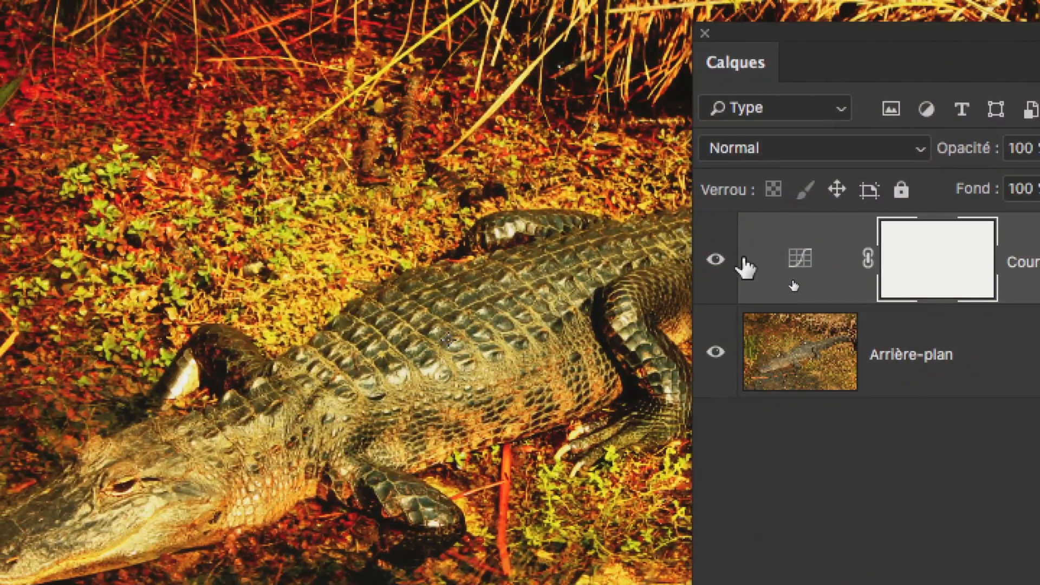
left_click(942, 234)
left_click(943, 235)
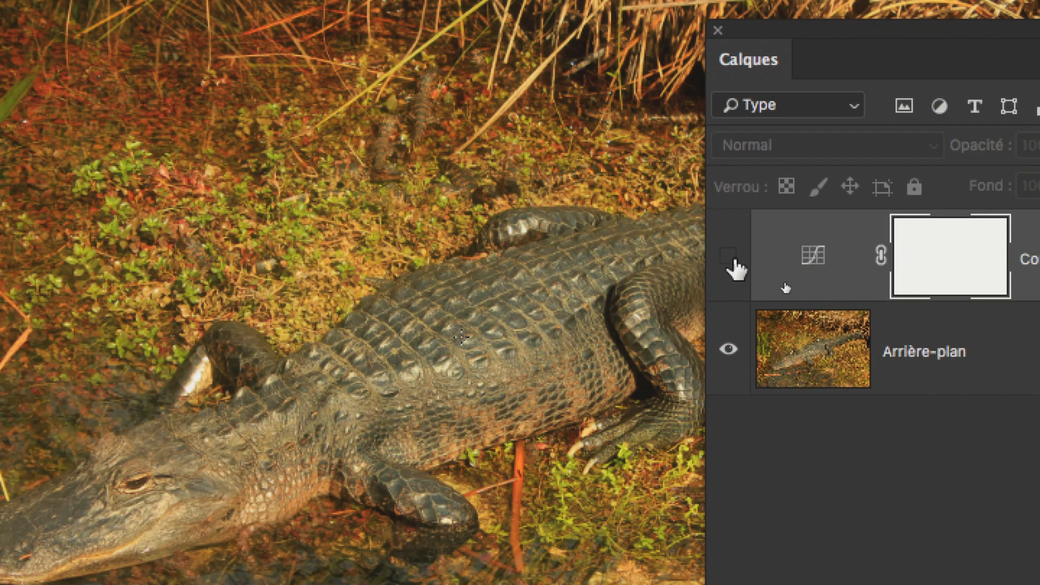
left_click(731, 263)
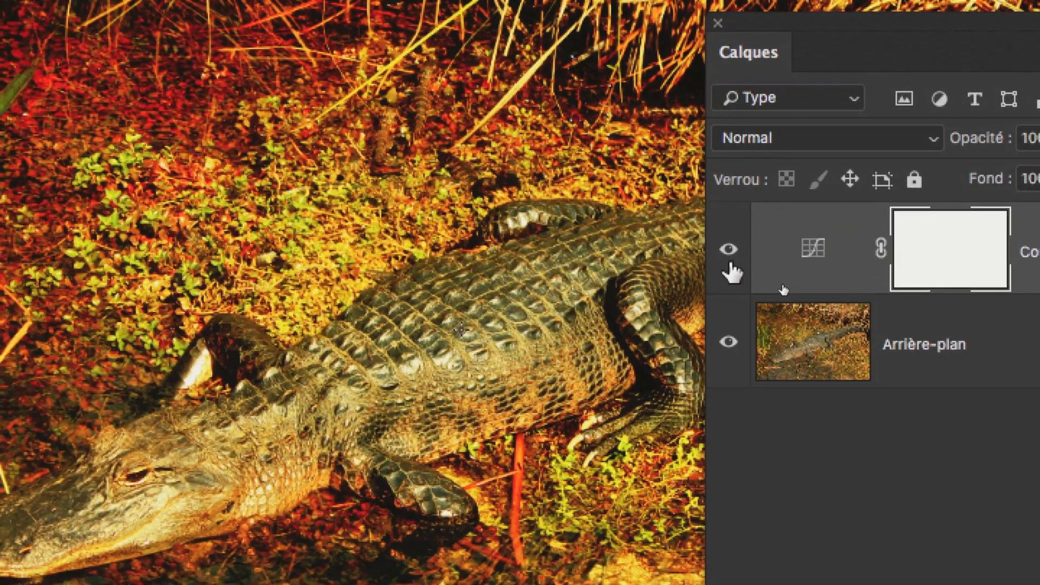
left_click(1020, 168)
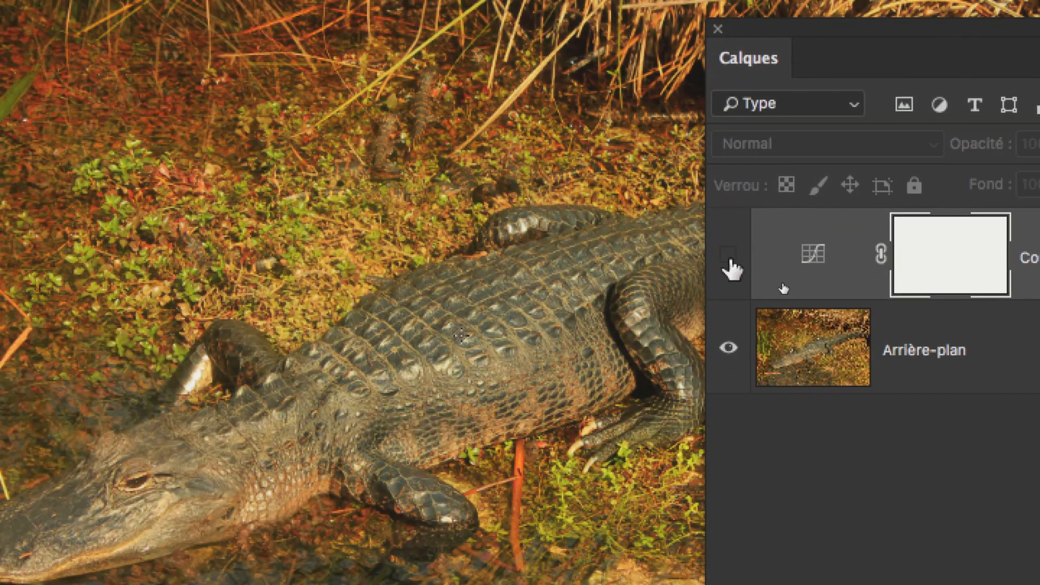
left_click(730, 260)
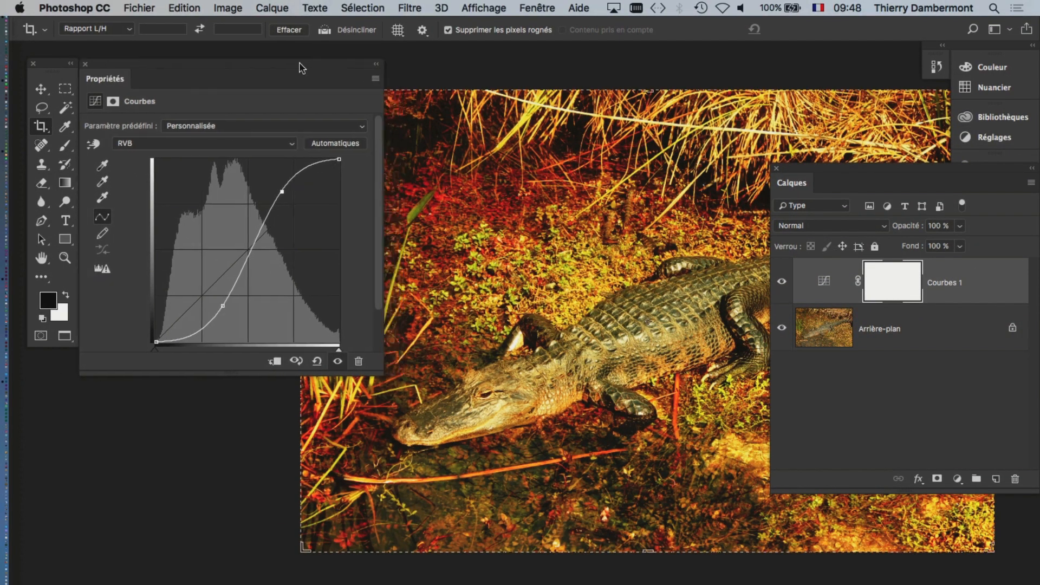
left_click_drag(863, 174, 790, 94)
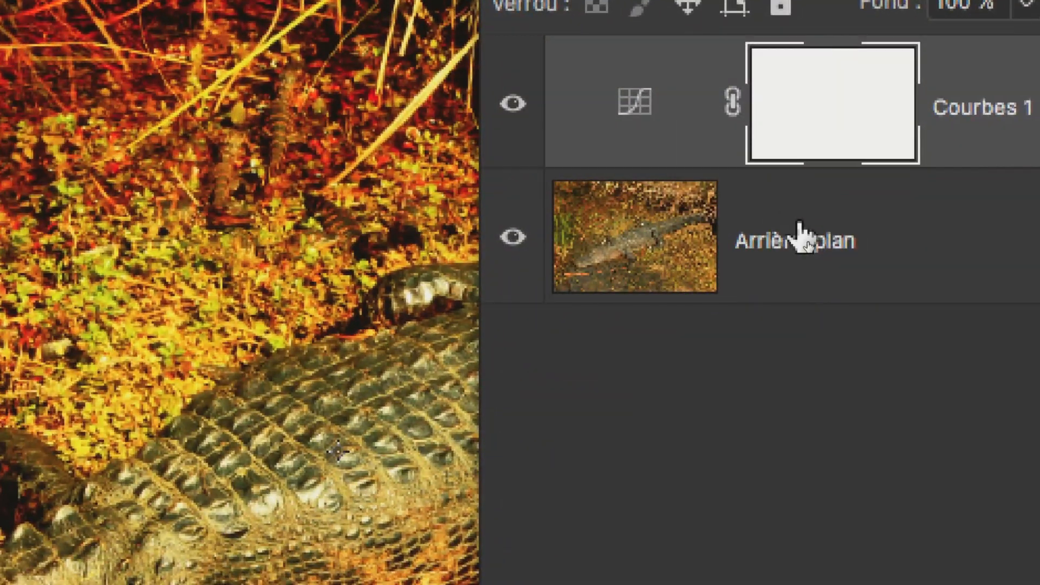
Select the Courbes 1 adjustment layer above the background and set its blending mode to Luminosité
left_click(888, 437)
left_click(861, 200)
left_click(838, 281)
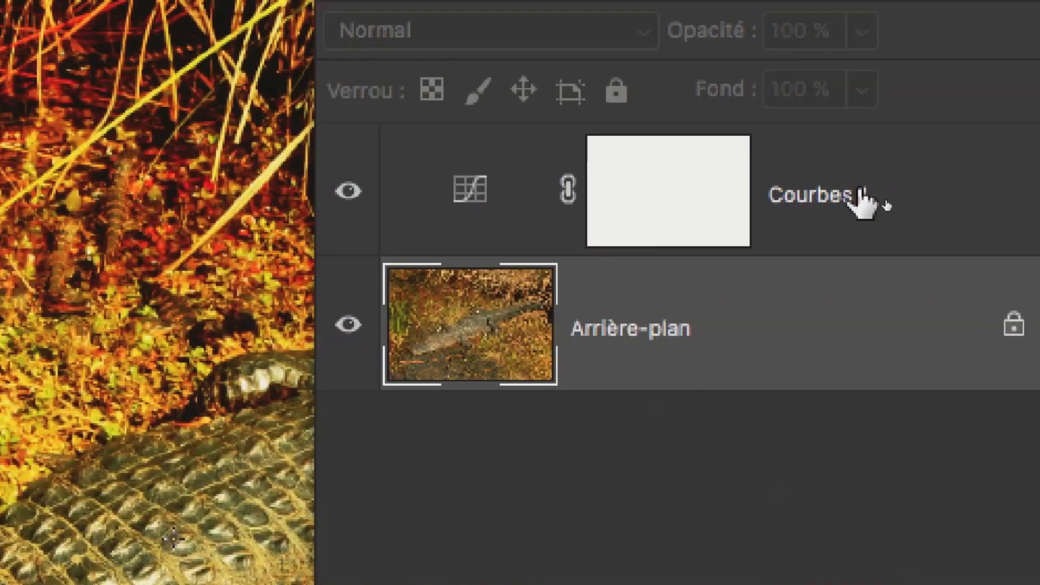
left_click(858, 206)
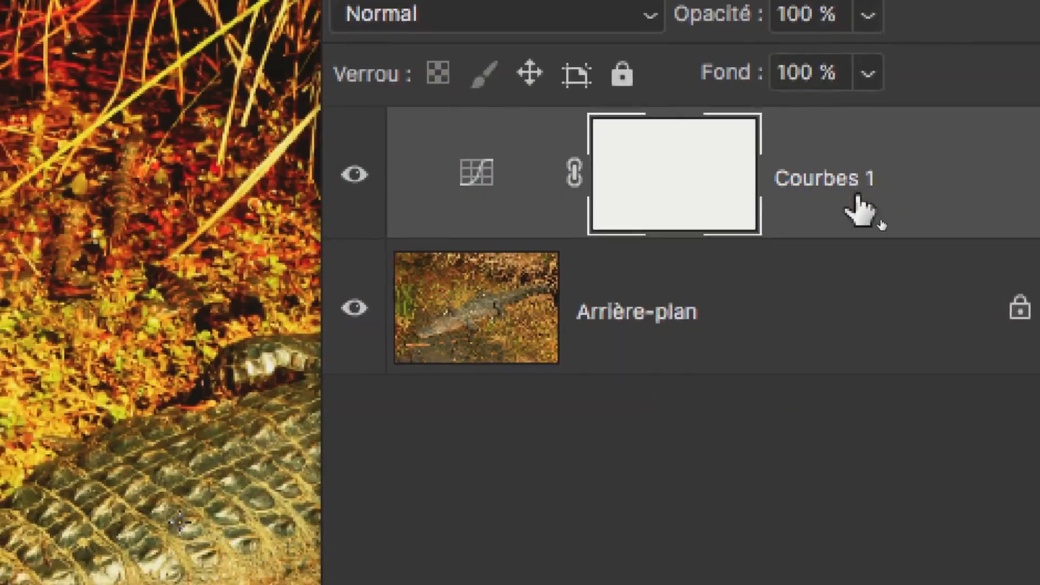
left_click(854, 232)
left_click(858, 198)
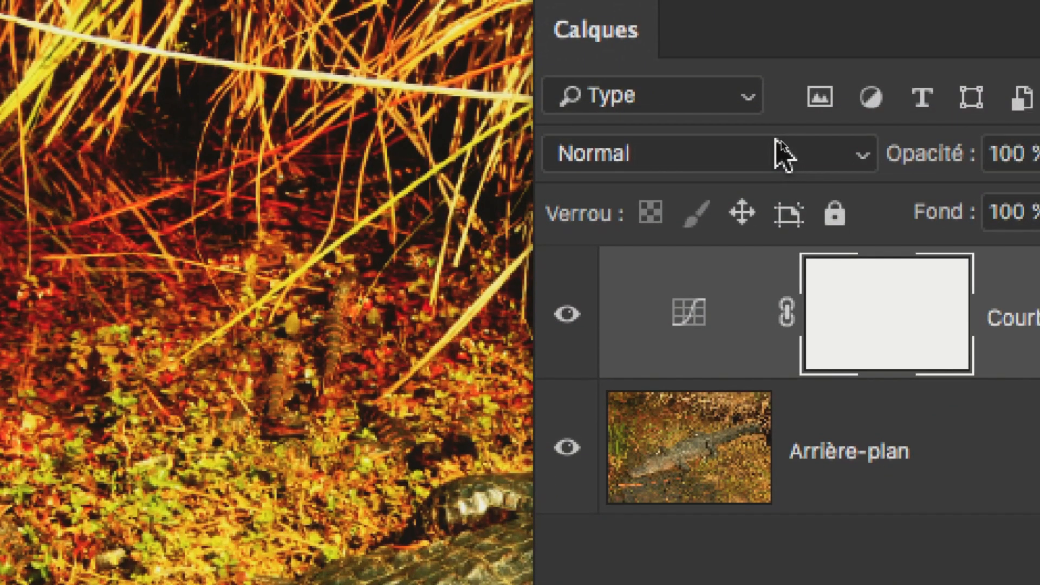
left_click(517, 28)
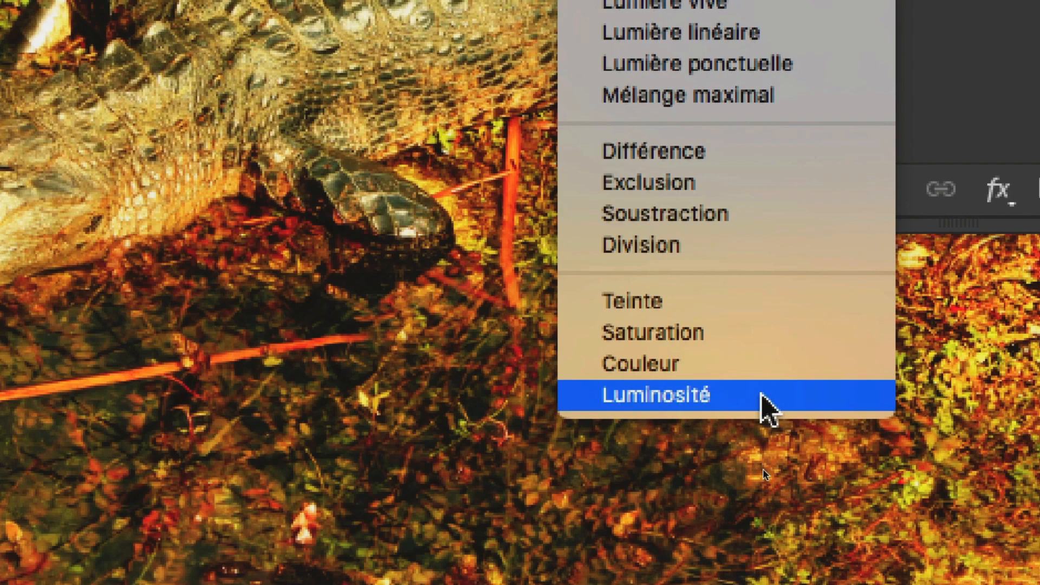
left_click(761, 395)
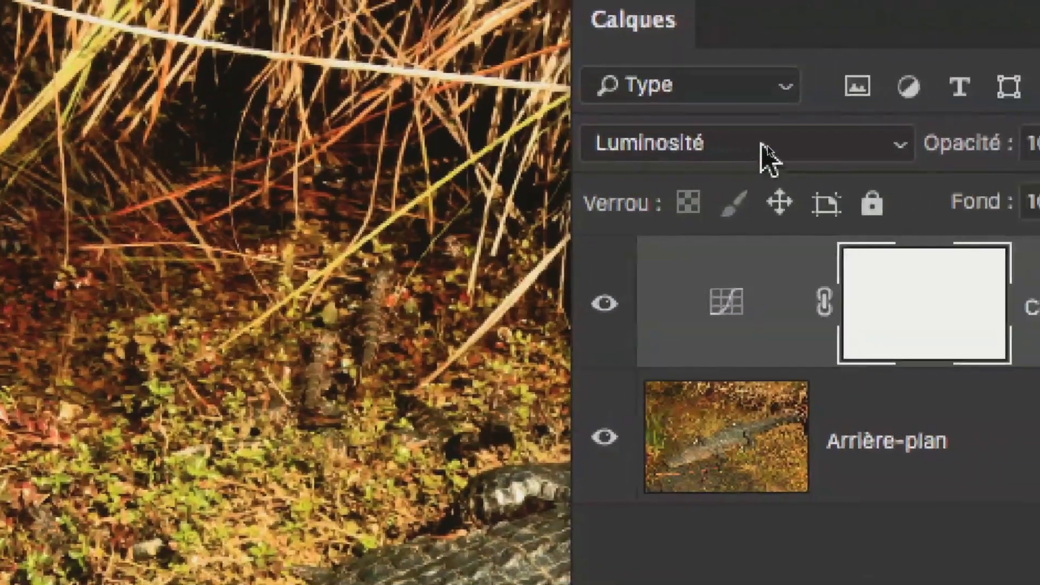
Review the blending mode choices for Courbes 1 and keep Luminosité
left_click(766, 145)
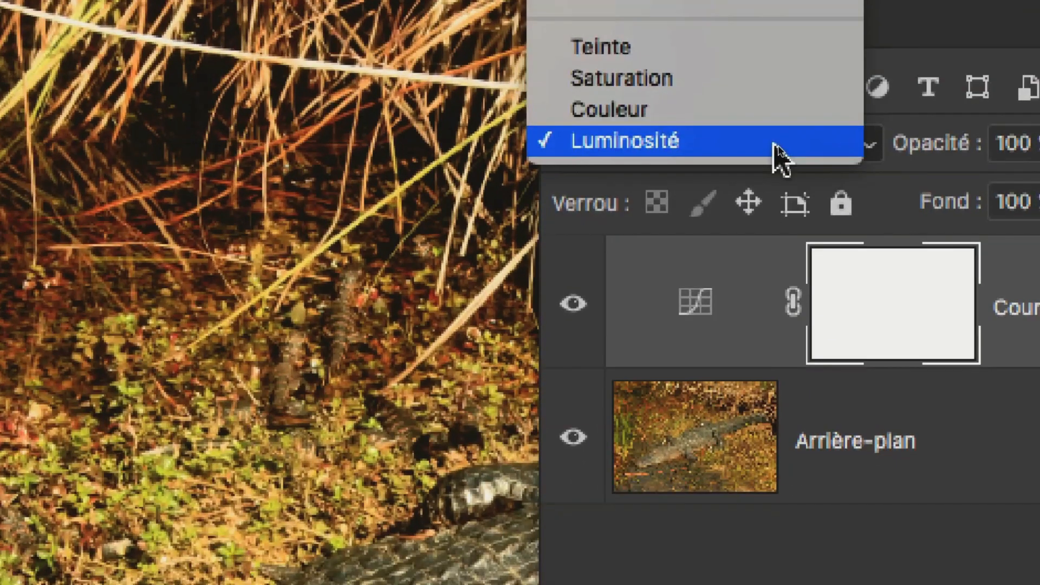
left_click(793, 144)
left_click(794, 144)
left_click(773, 144)
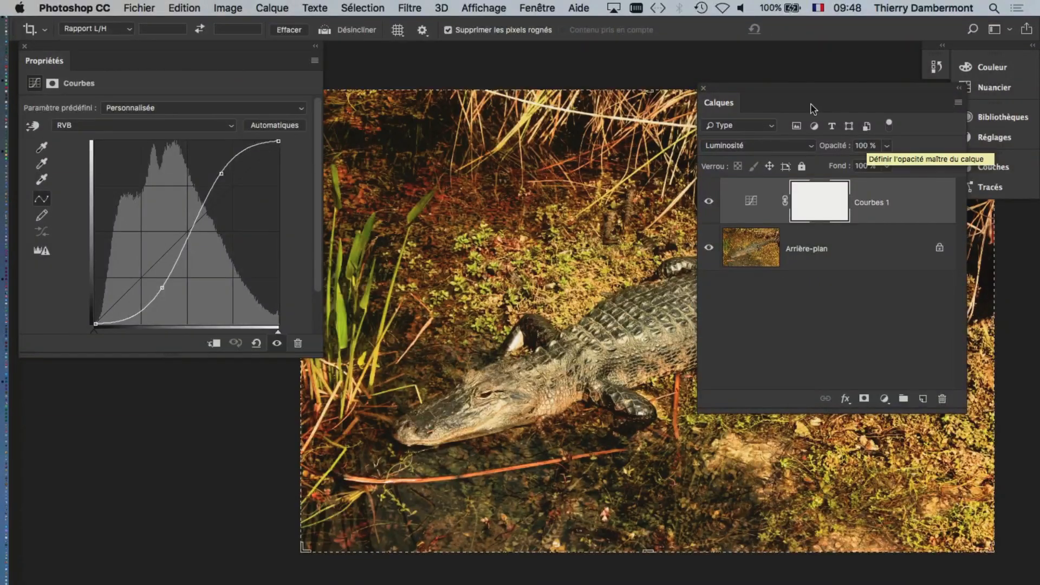
Move the Layers panel clear of the alligator and fine-tune the highlight point of the RVB curve to adjust the S-shaped contrast
left_click_drag(749, 91, 884, 182)
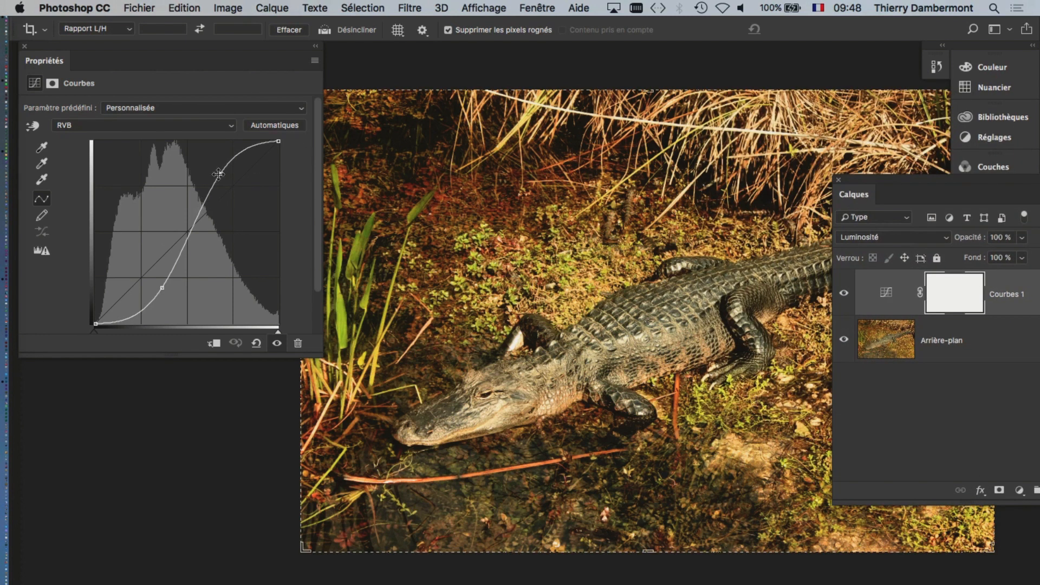
left_click_drag(222, 176, 196, 179)
left_click(183, 240)
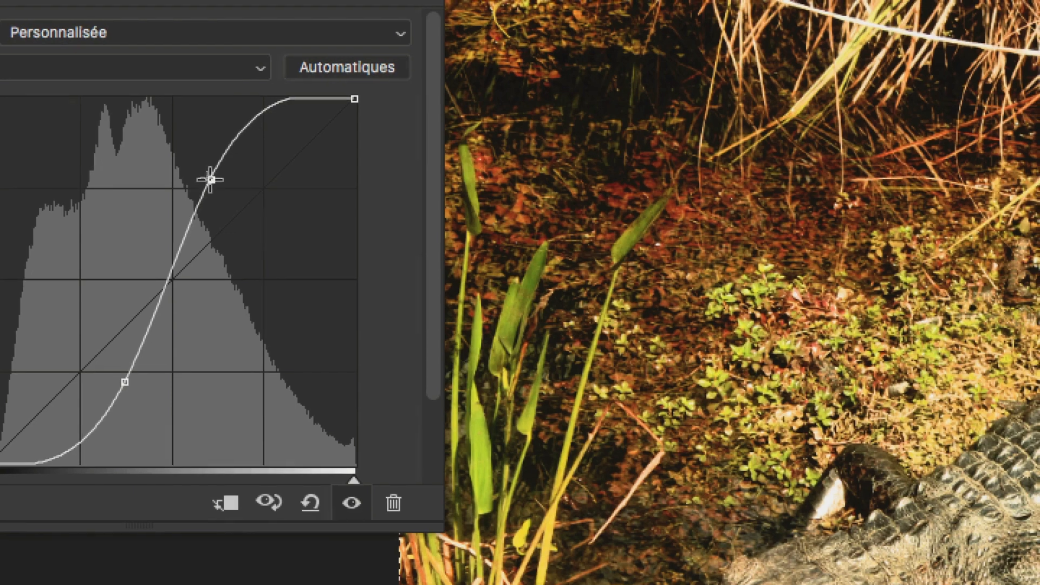
left_click_drag(268, 47, 281, 31)
left_click_drag(215, 172, 218, 172)
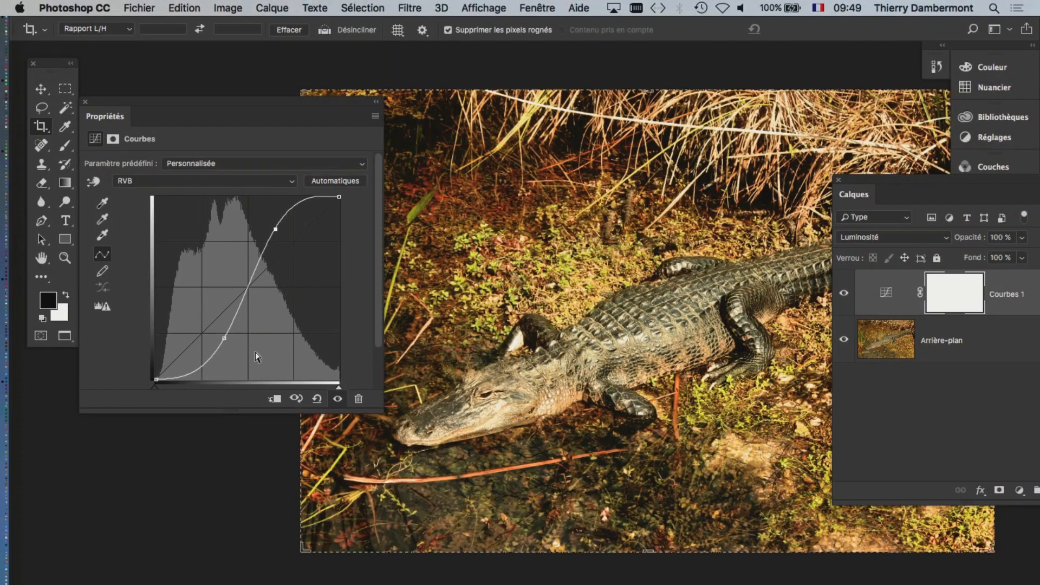
left_click_drag(276, 229, 275, 237)
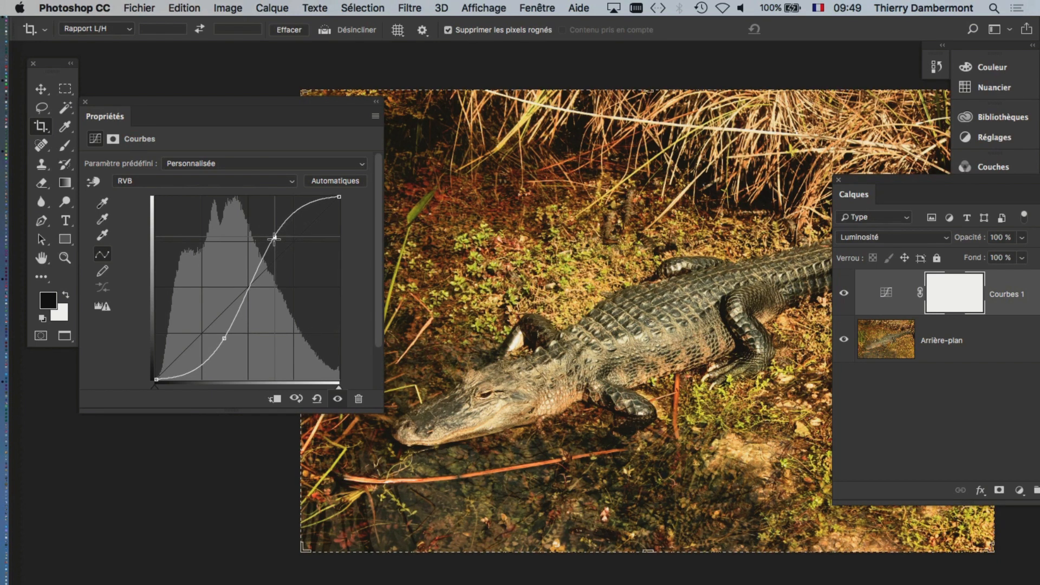
Toggle the visibility of the Courbes 1 adjustment layer repeatedly to compare the alligator photo before and after, leaving the layer visible
left_click(848, 298)
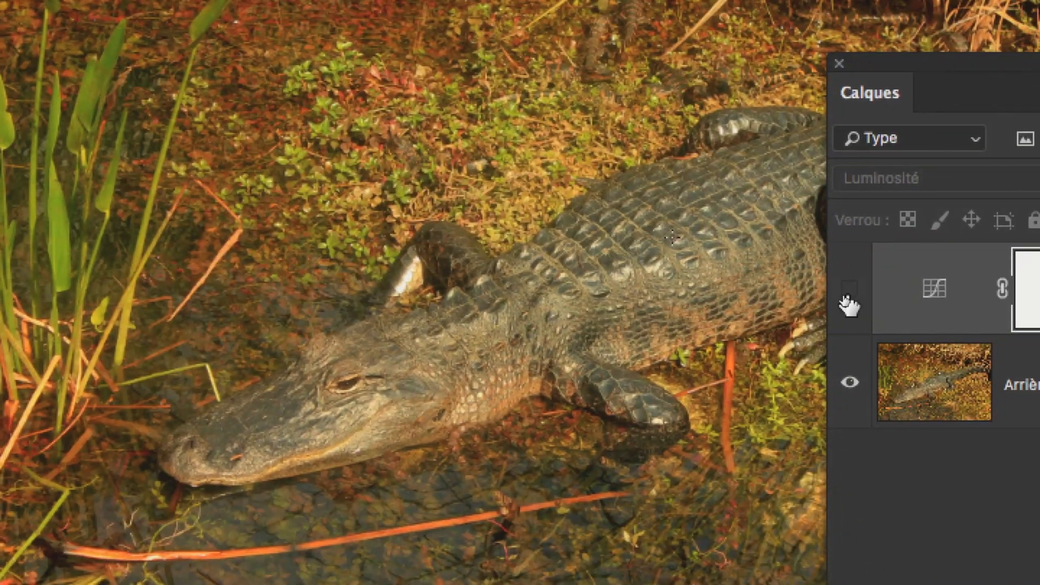
left_click(999, 313)
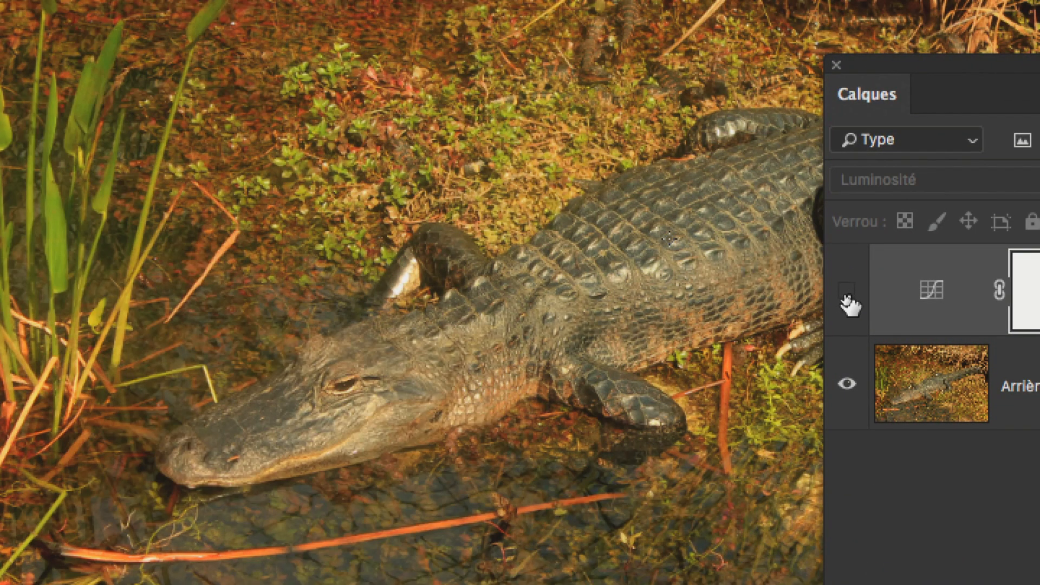
left_click(847, 298)
left_click(847, 298)
left_click(848, 298)
left_click(848, 298)
left_click(848, 298)
left_click(847, 298)
left_click(847, 297)
left_click(847, 298)
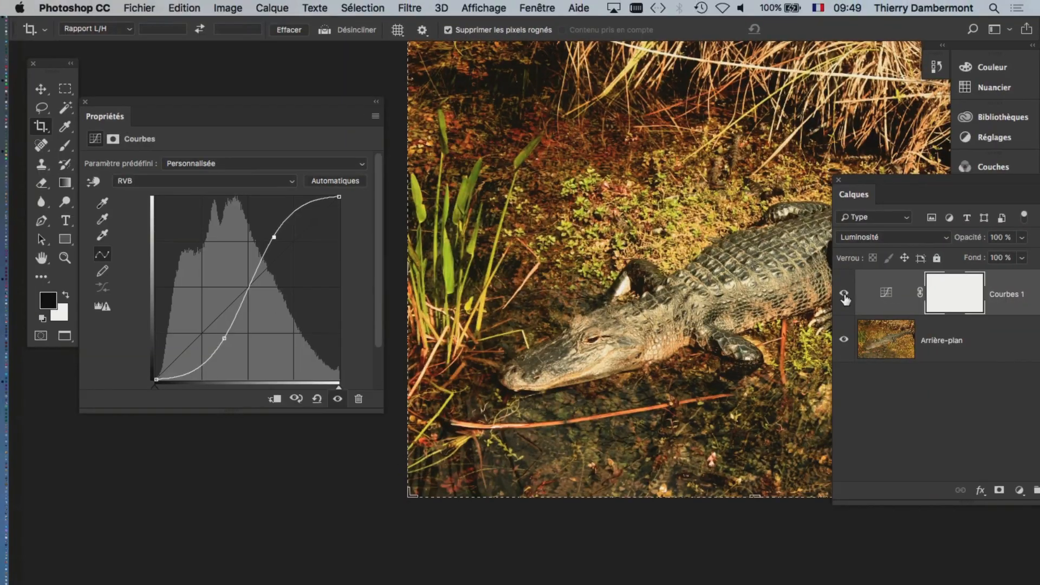
left_click(847, 298)
left_click(848, 298)
Switch back and forth between InDesign and Photoshop to compare the placed alligator photo with the edited image, ending in Photoshop
key("super+Tab")
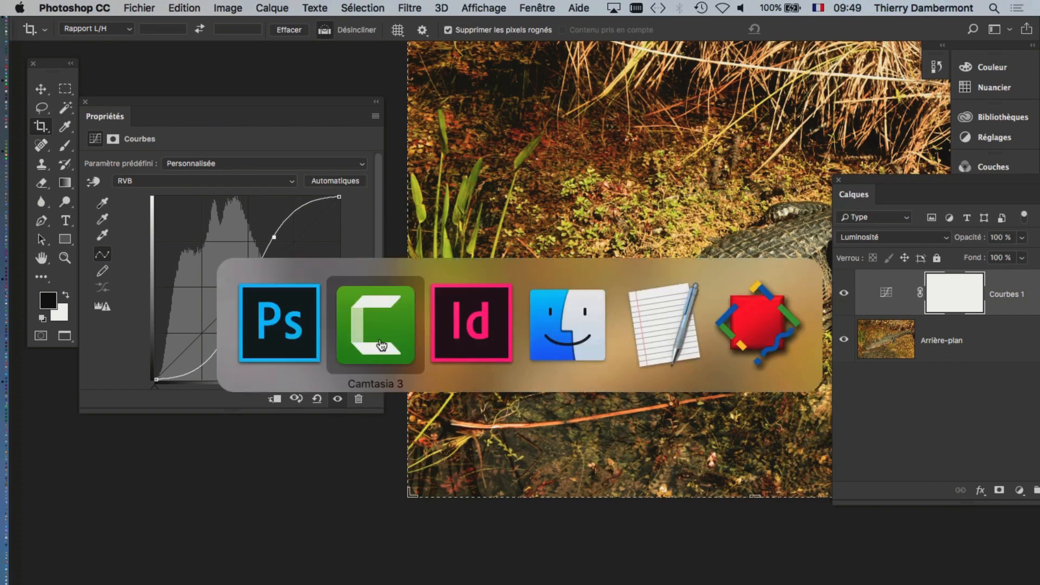
left_click(488, 344)
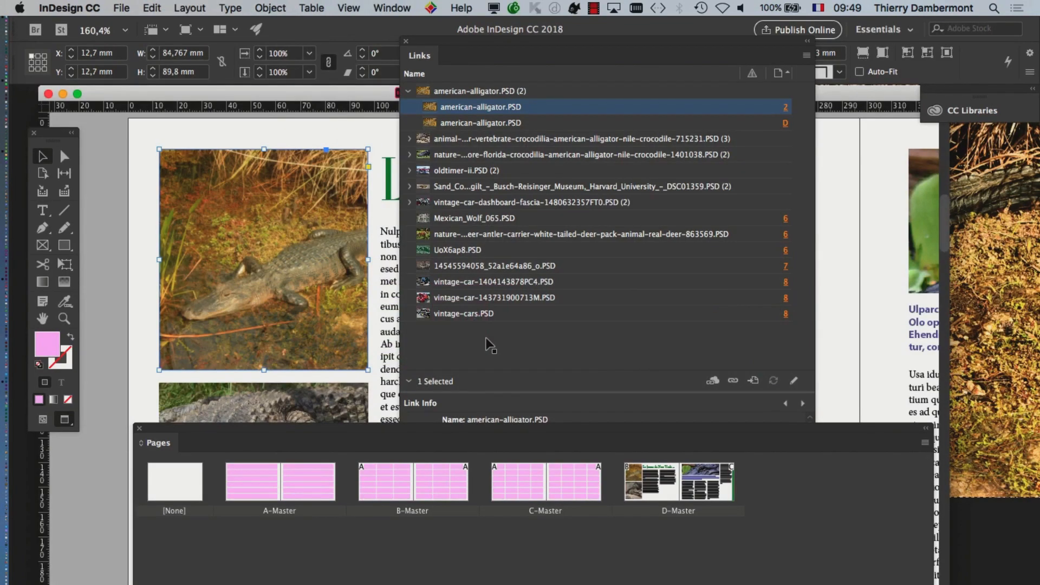
key("super+Tab")
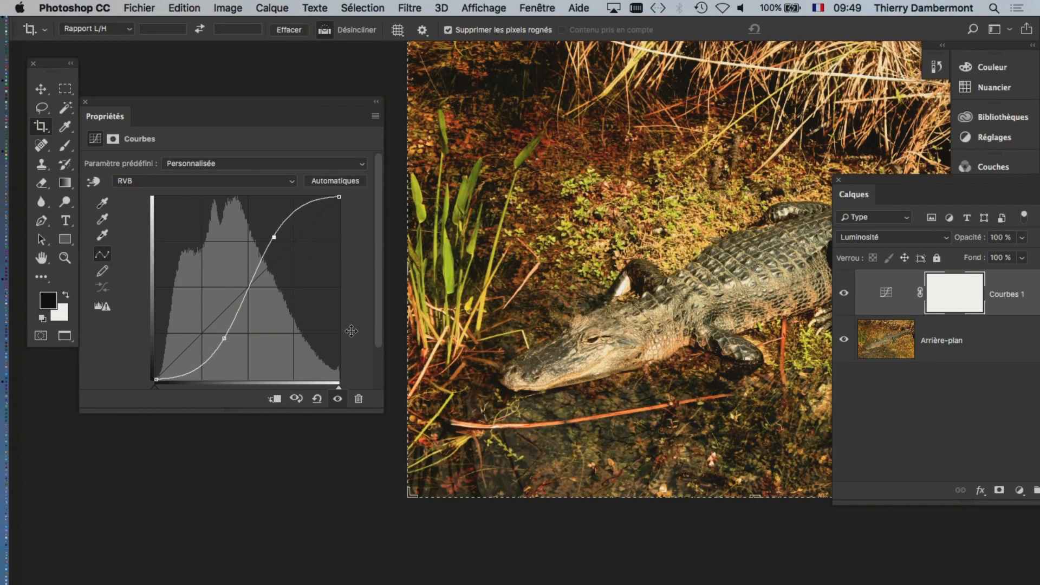
key("super+Tab")
key("super+Tab")
key("super+Tab")
key("super+Tab")
key("super+Tab")
key("super+Tab")
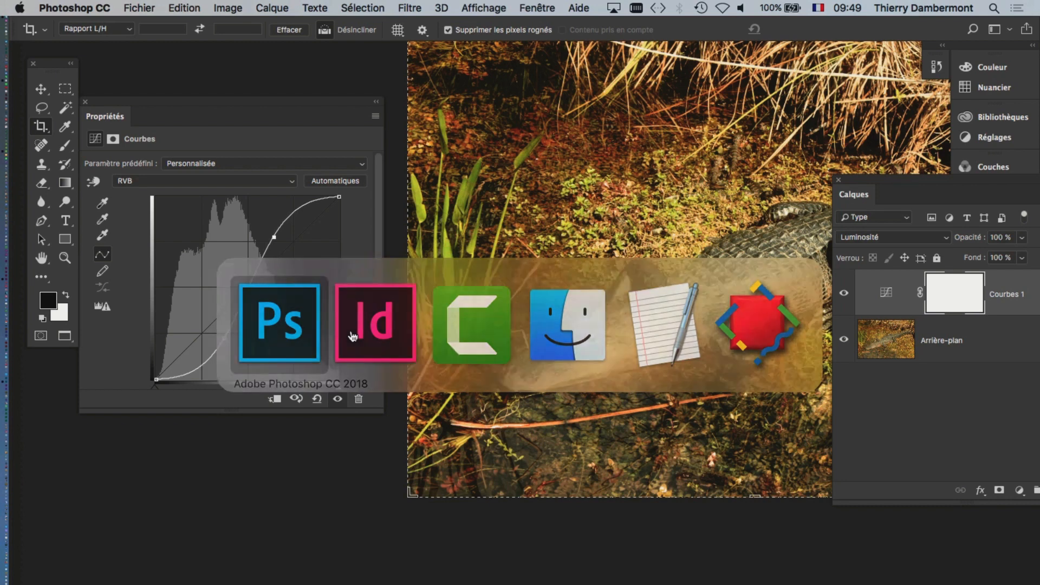
key("super+Tab")
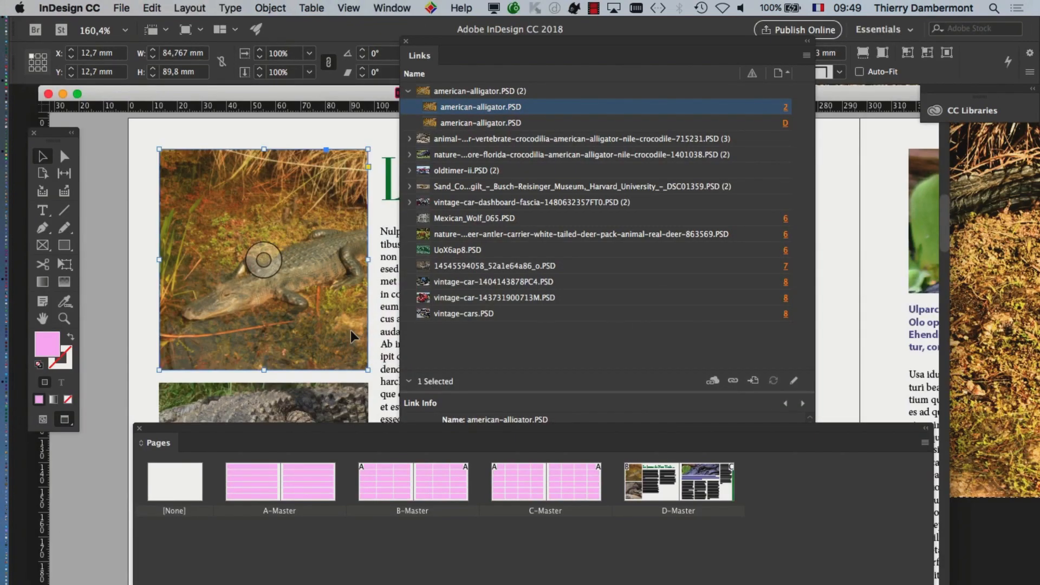
key("super+Tab")
key("super+Tab")
key("super+Tab")
key("super+Tab")
key("super+Tab")
key("super+Tab")
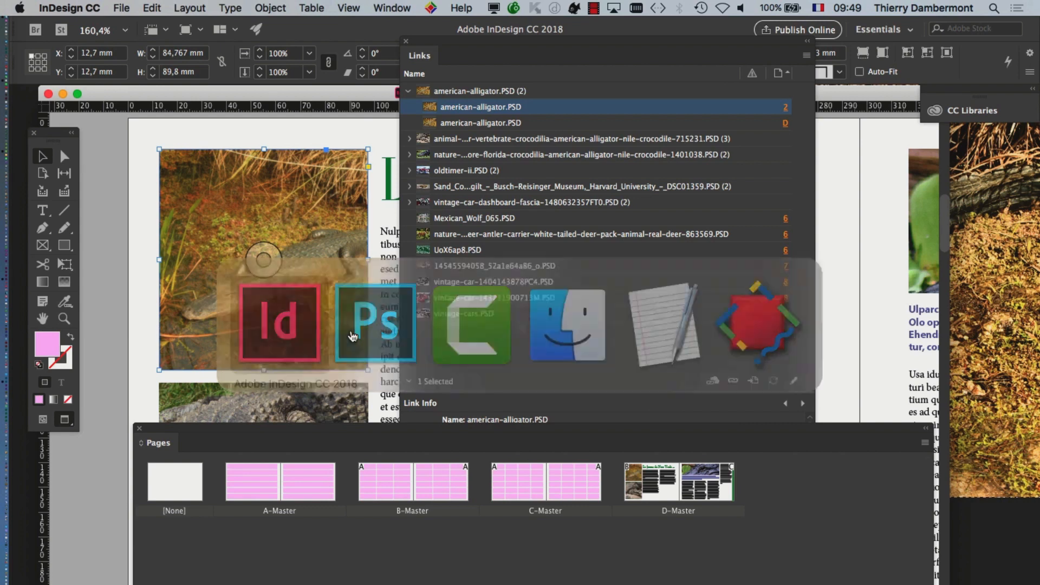
key("super+Tab")
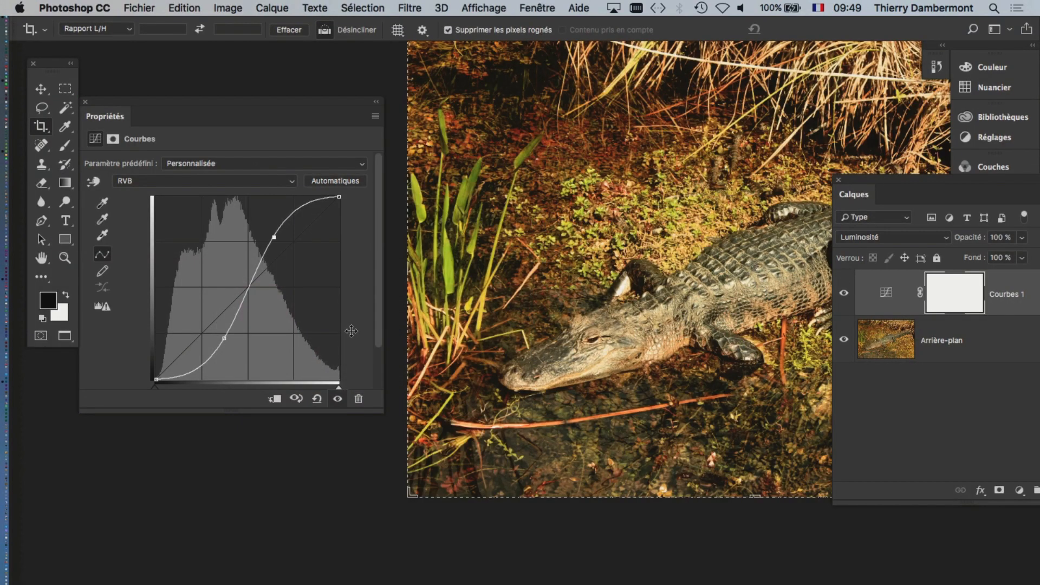
Save the edited alligator image with the Maximiser la compatibilité option enabled in the Photoshop format options
left_click(143, 7)
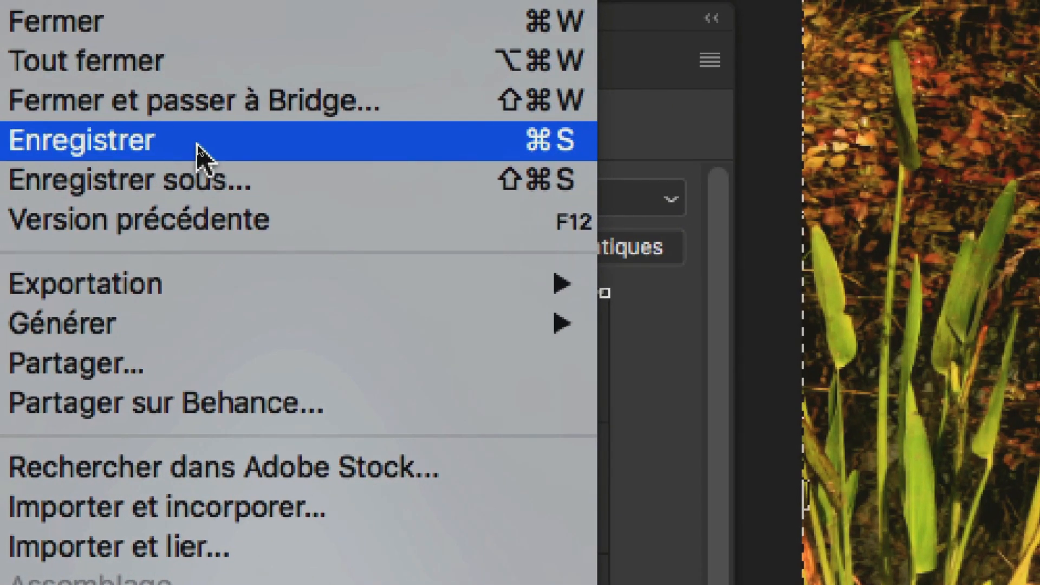
left_click(202, 157)
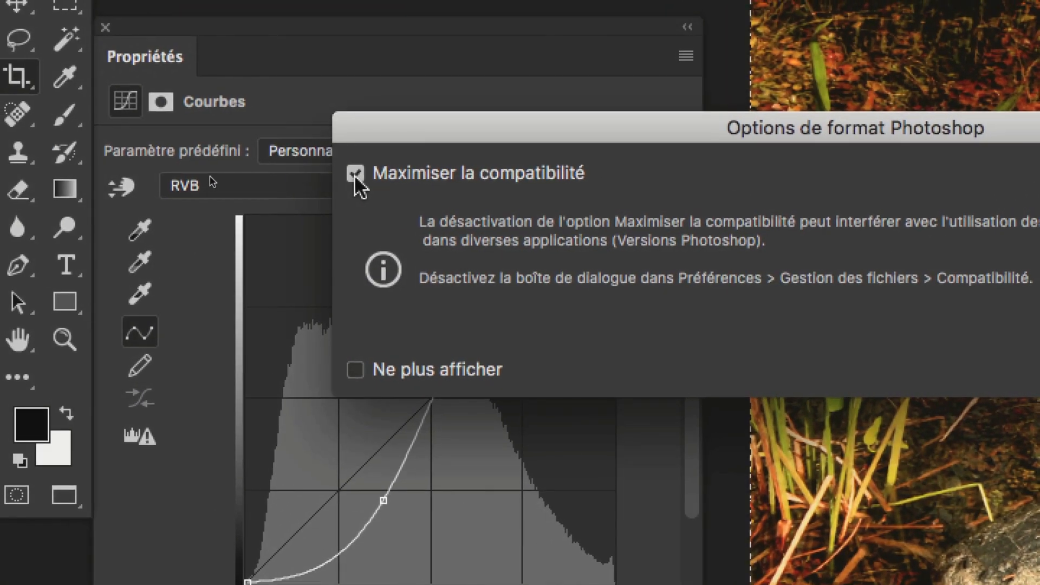
left_click(355, 173)
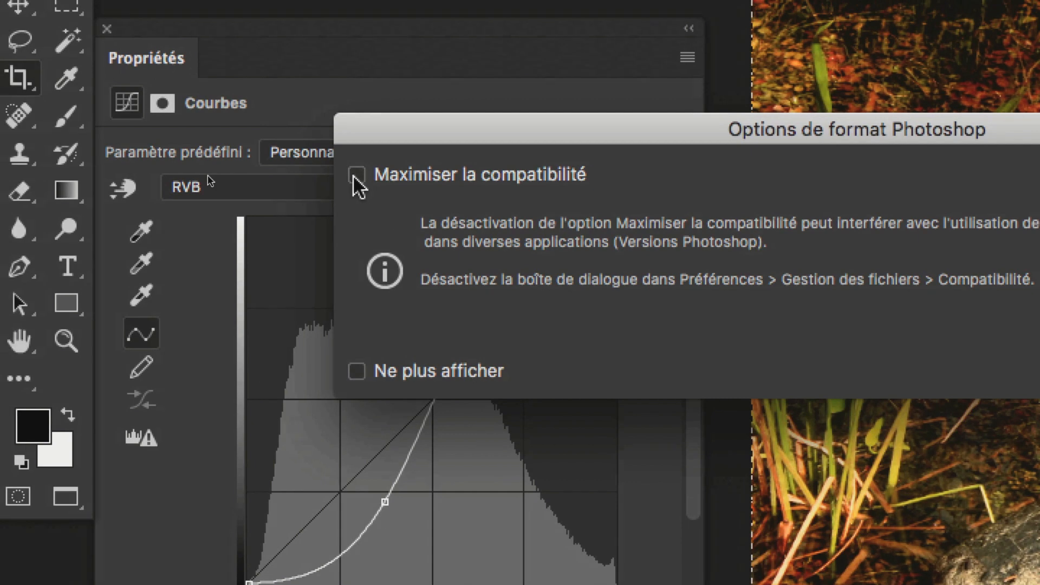
left_click(243, 173)
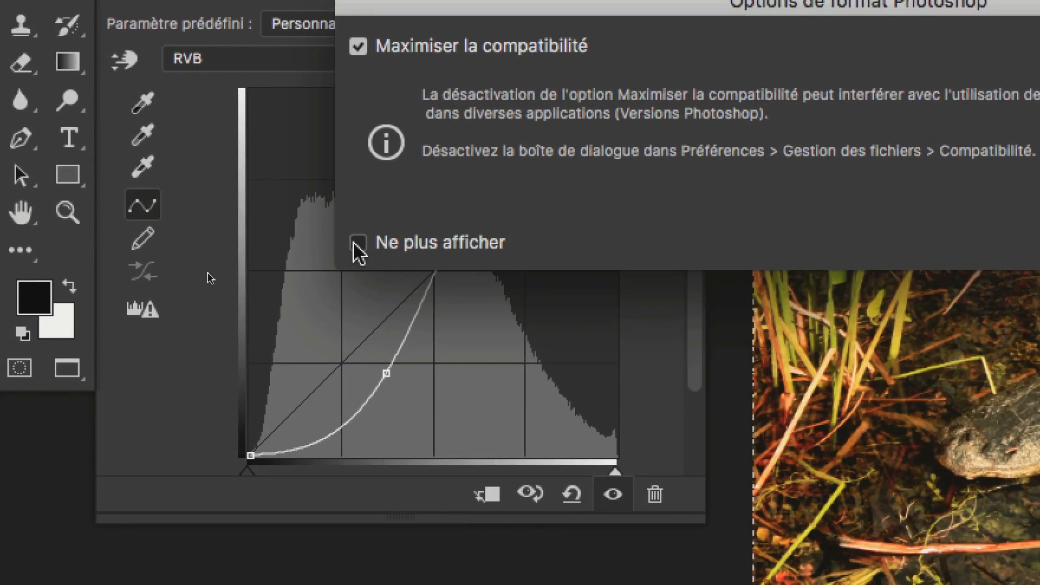
left_click(352, 285)
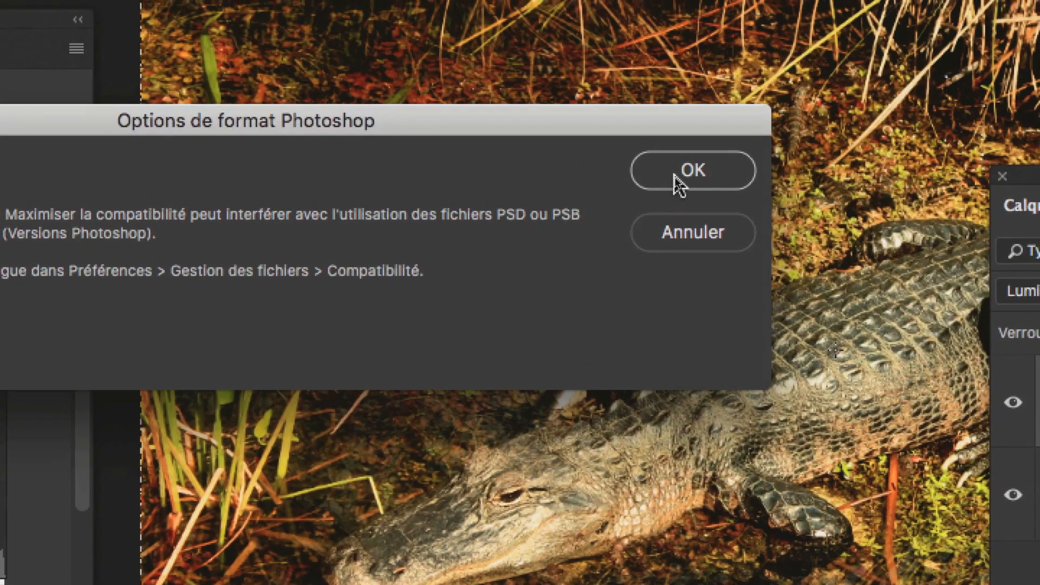
left_click(680, 179)
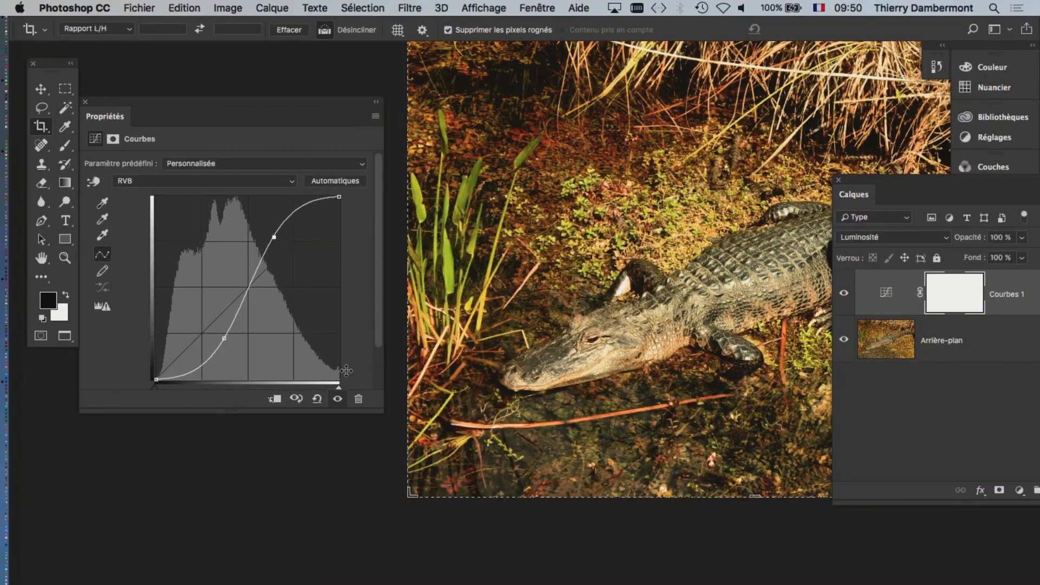
Switch to InDesign and move the Links panel clear of the page to inspect the alligator's head in the updated photo
key("super+Tab")
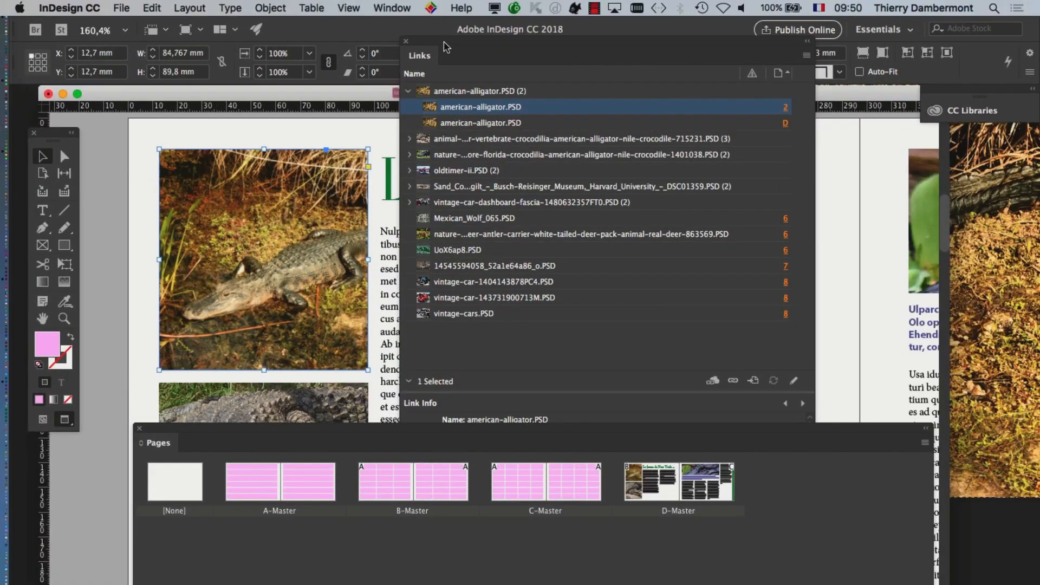
left_click_drag(444, 47, 693, 123)
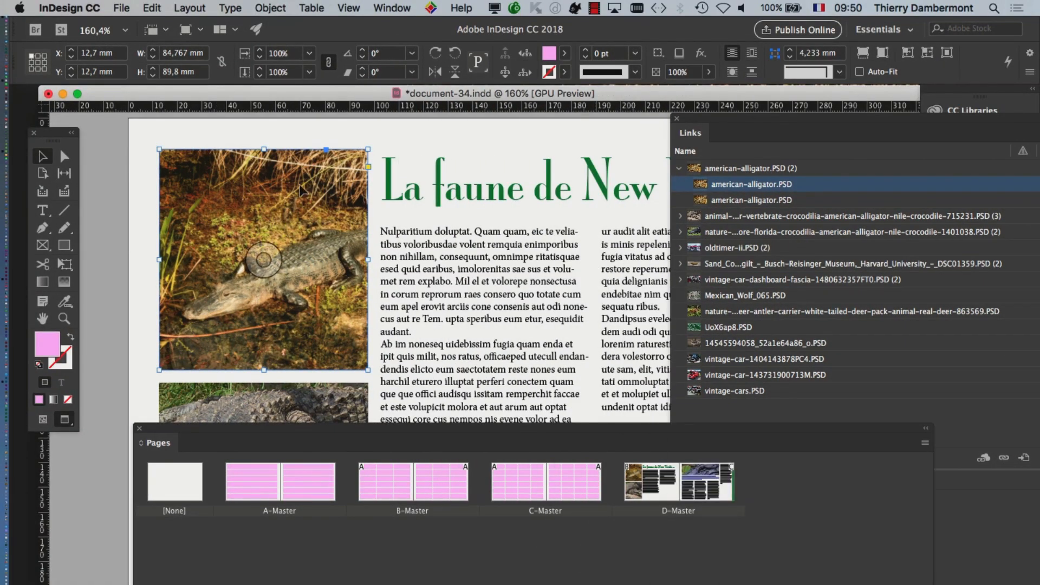
scroll(217, 271, "up", 5)
scroll(217, 269, "up", 2)
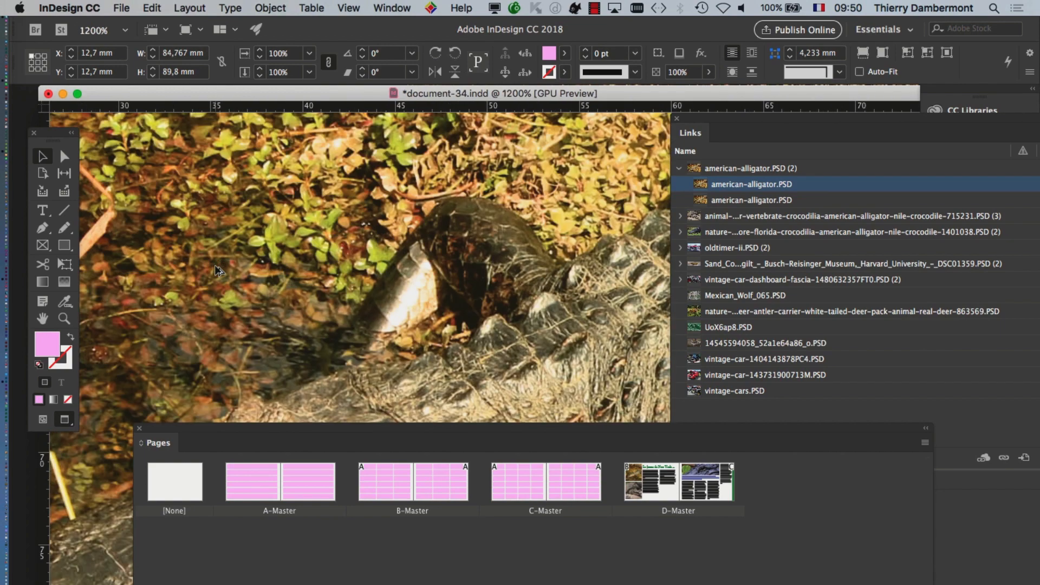
scroll(344, 181, "up", 2)
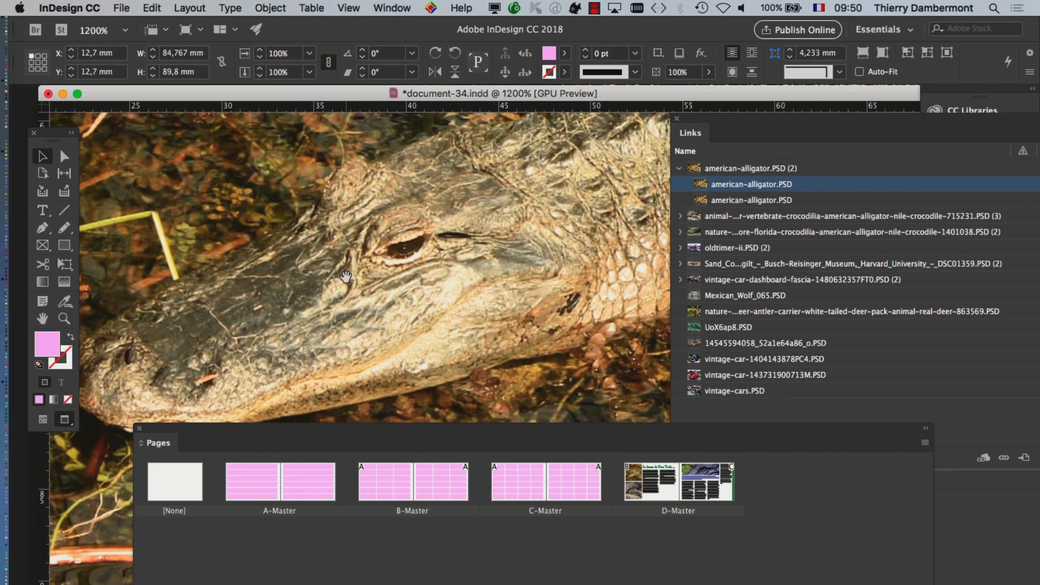
scroll(346, 281, "up", 2)
Set the document's display performance to Typical Display, inspect the alligator's eye up close, and reopen the view options
left_click(357, 8)
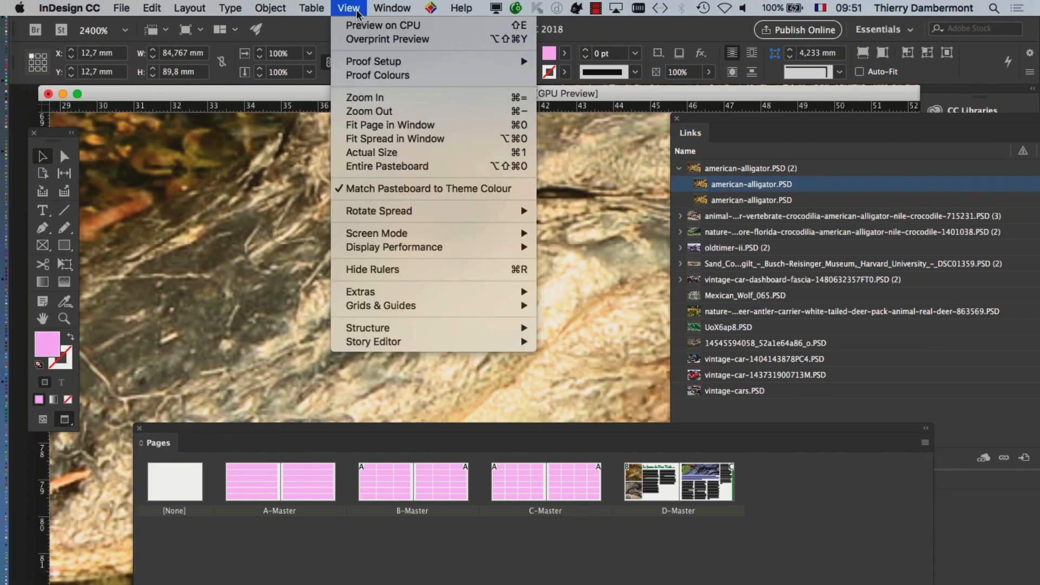
mouse_move(415, 248)
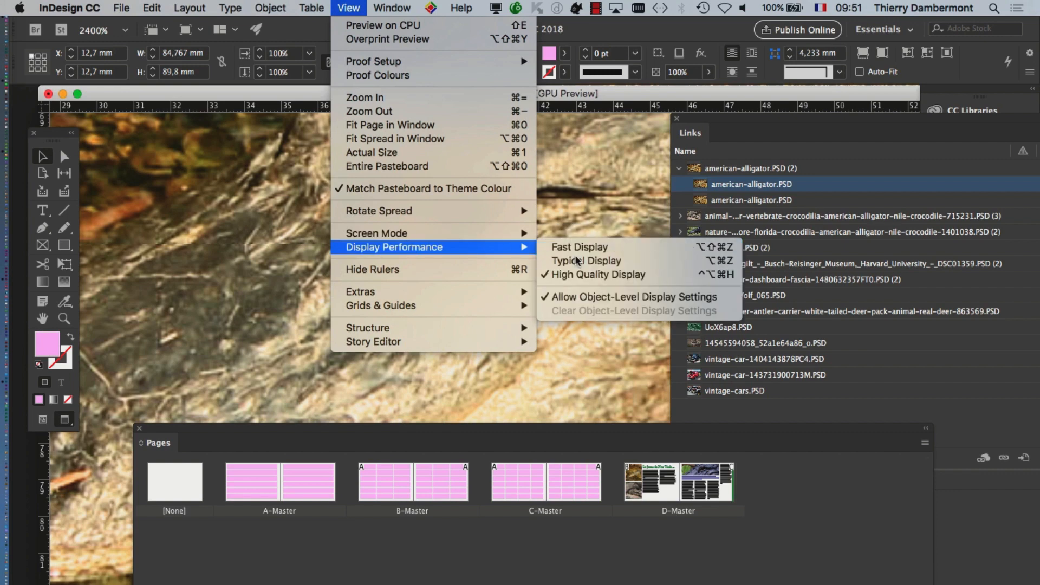
left_click(576, 261)
scroll(379, 303, "up", 2)
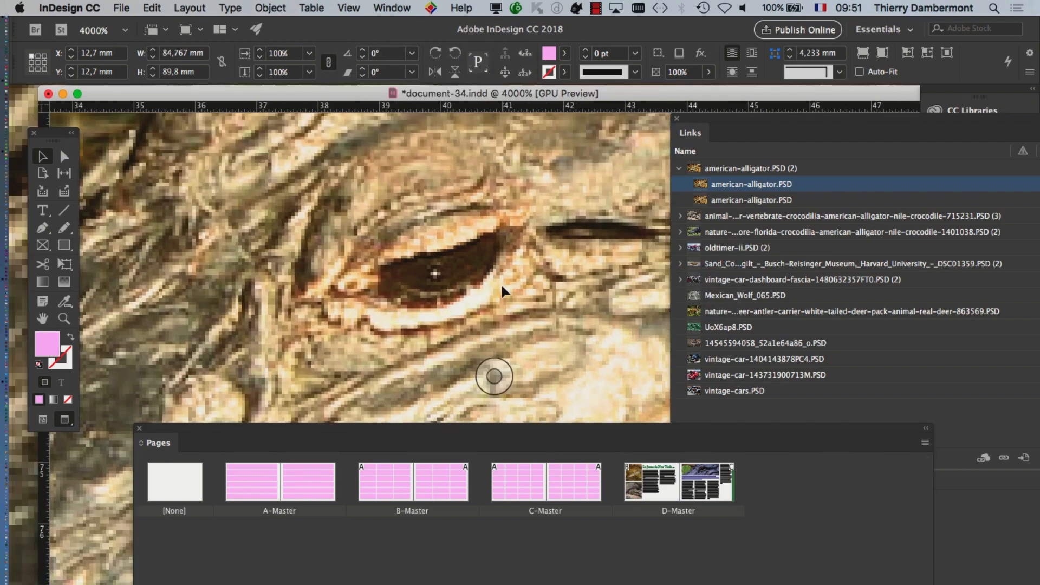
scroll(471, 287, "down", 4)
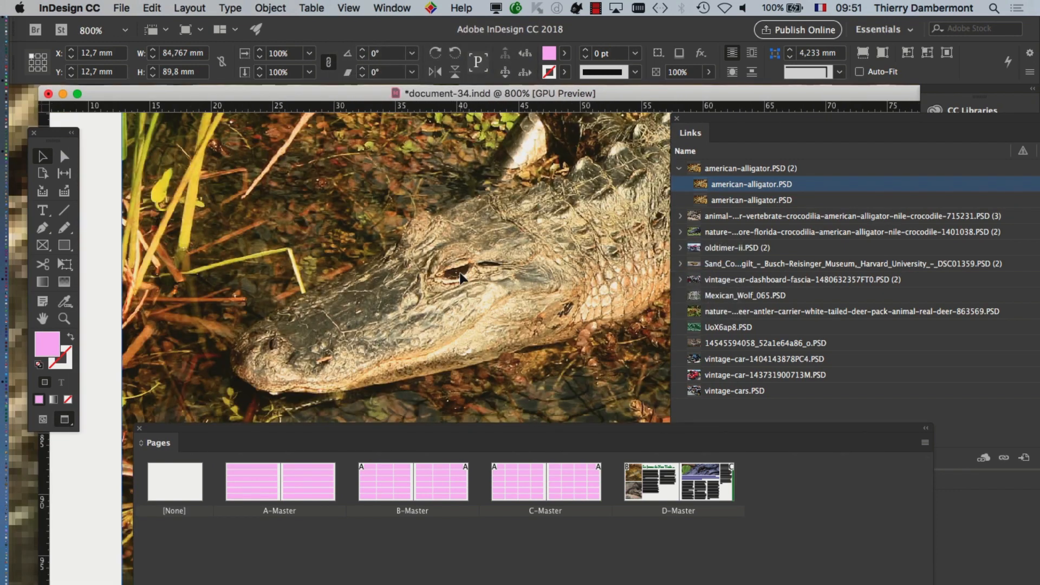
left_click_drag(412, 257, 344, 261)
scroll(388, 266, "up", 1)
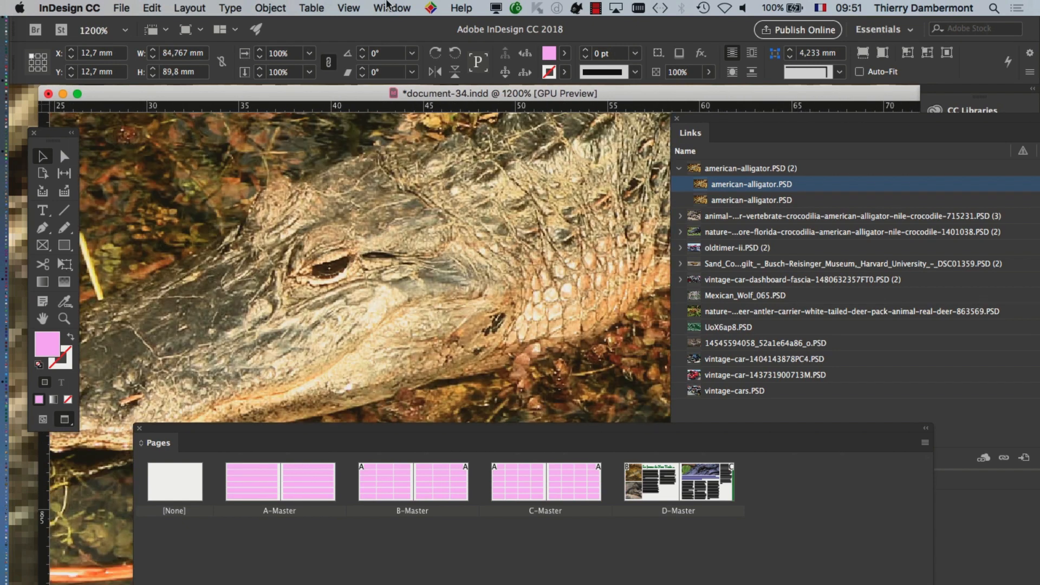
scroll(300, 238, "up", 2)
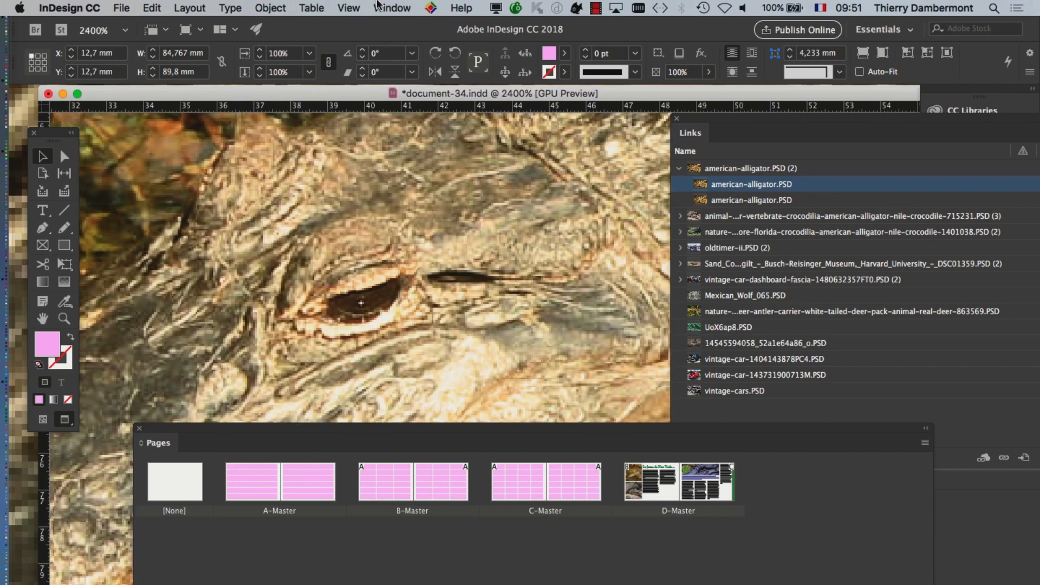
left_click(350, 7)
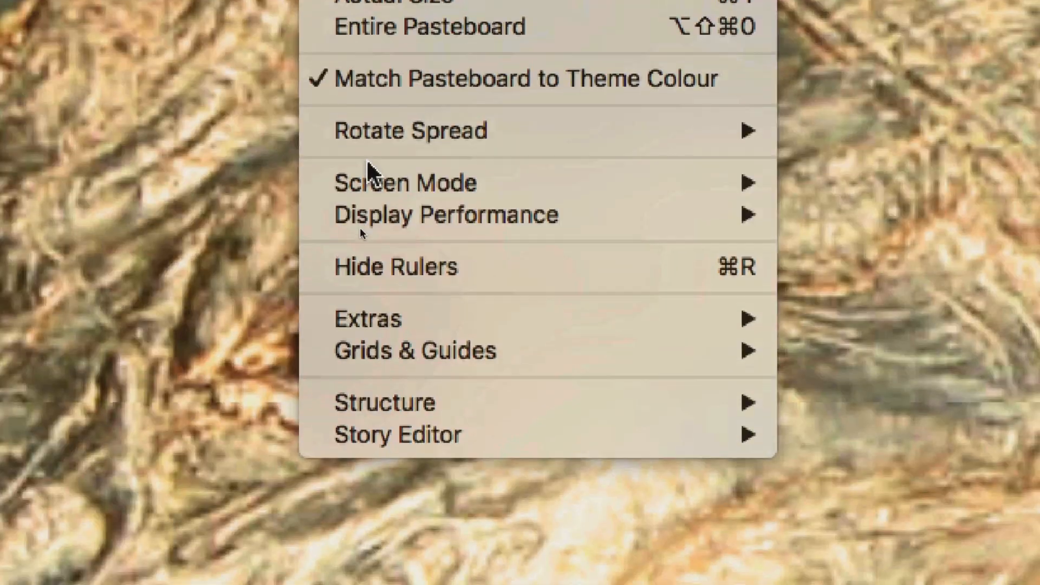
mouse_move(569, 297)
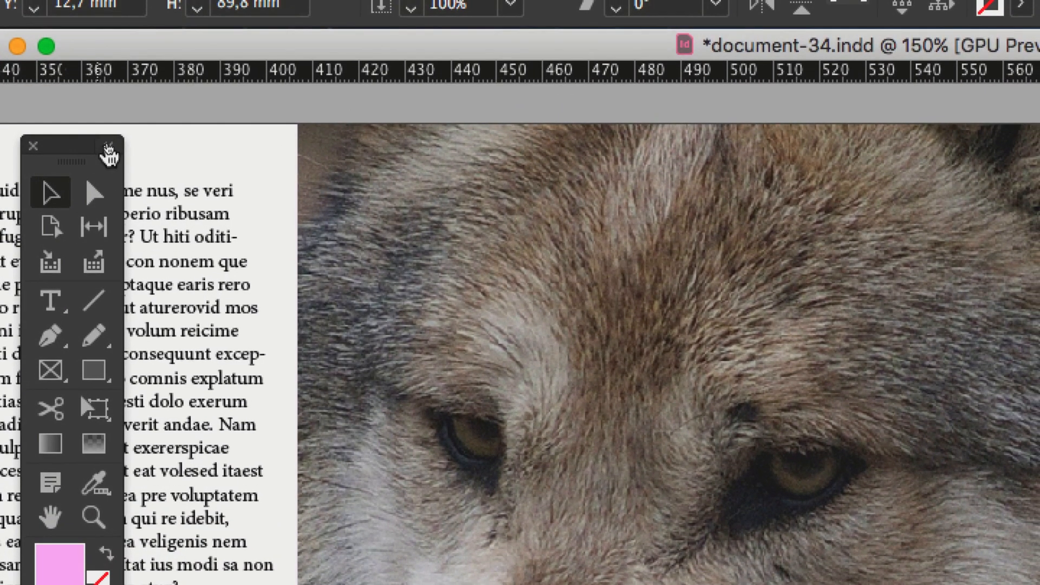
Cycle the Tools panel through its layouts and return it to two columns
left_click(113, 137)
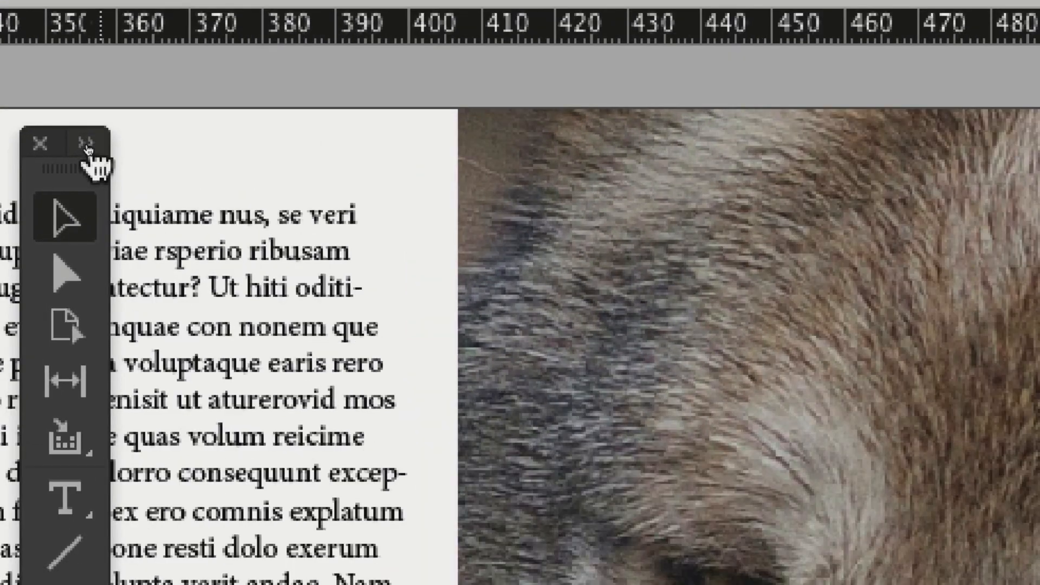
left_click(86, 145)
left_click(83, 148)
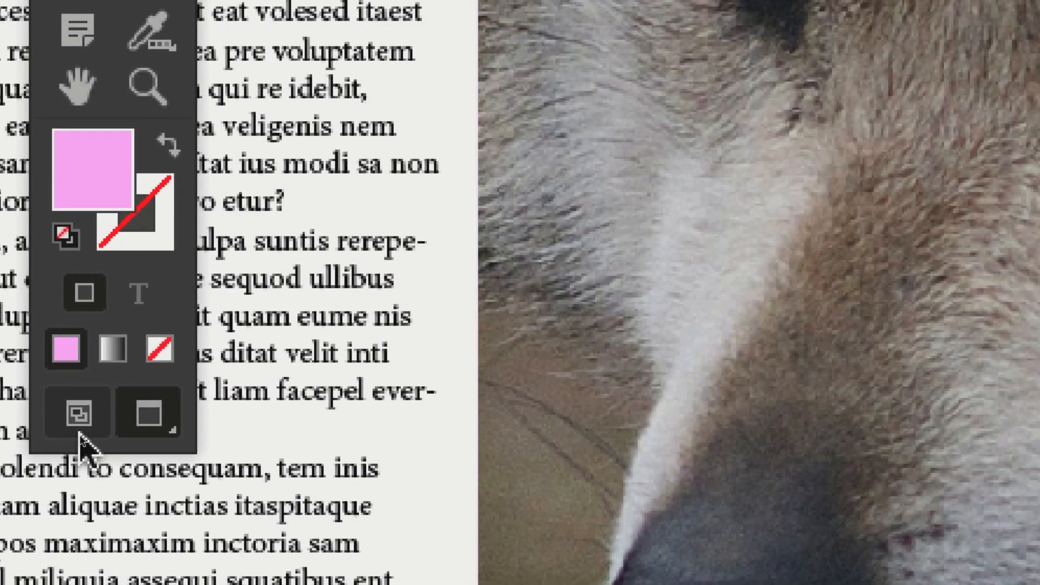
Switch to Normal screen mode to examine the guides and frames on the wolf spread, and return to Preview mode
left_click(81, 430)
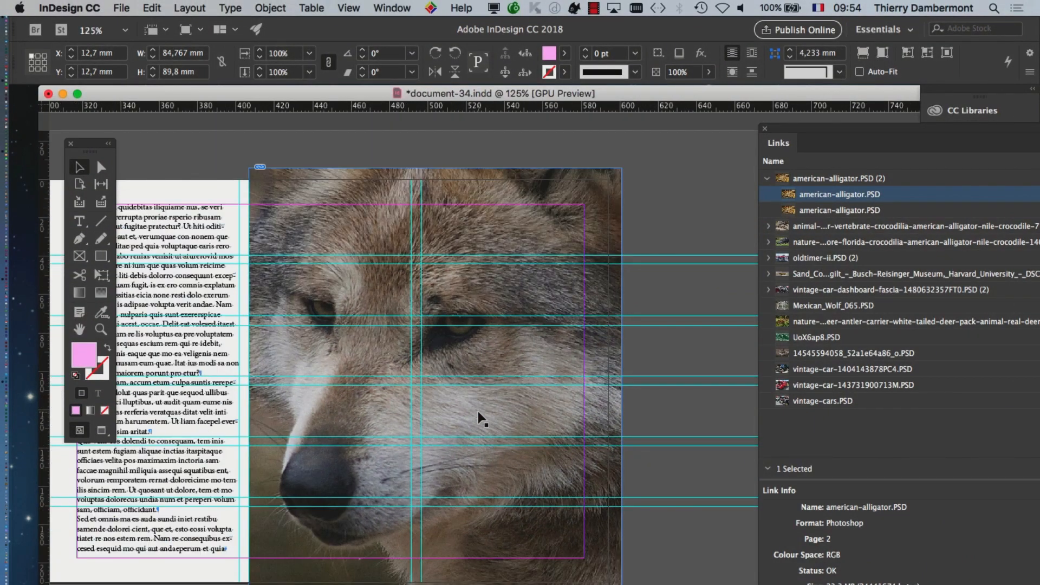
left_click_drag(436, 355, 675, 357)
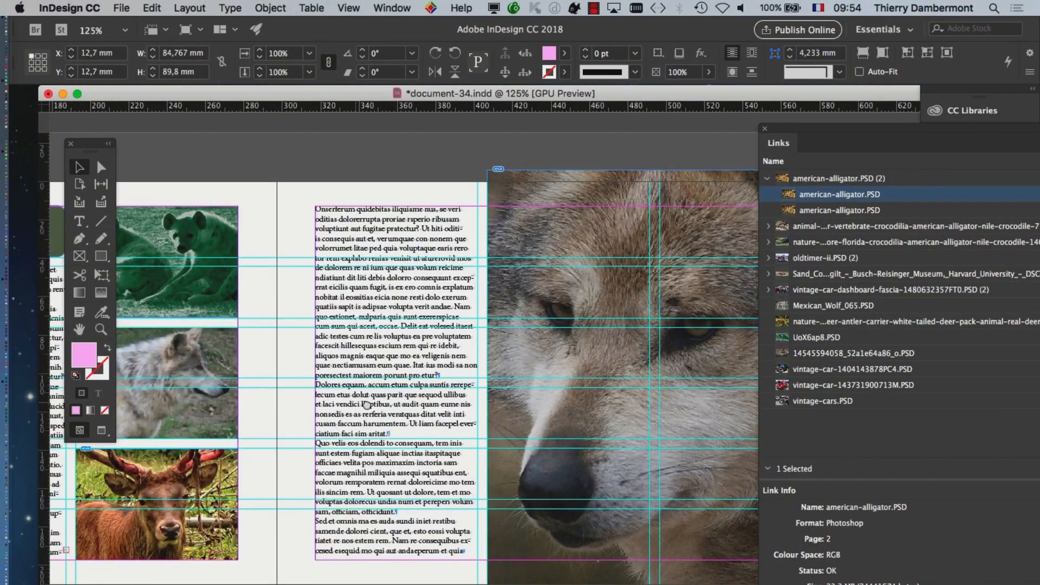
left_click_drag(132, 423, 530, 426)
left_click_drag(639, 445, 154, 443)
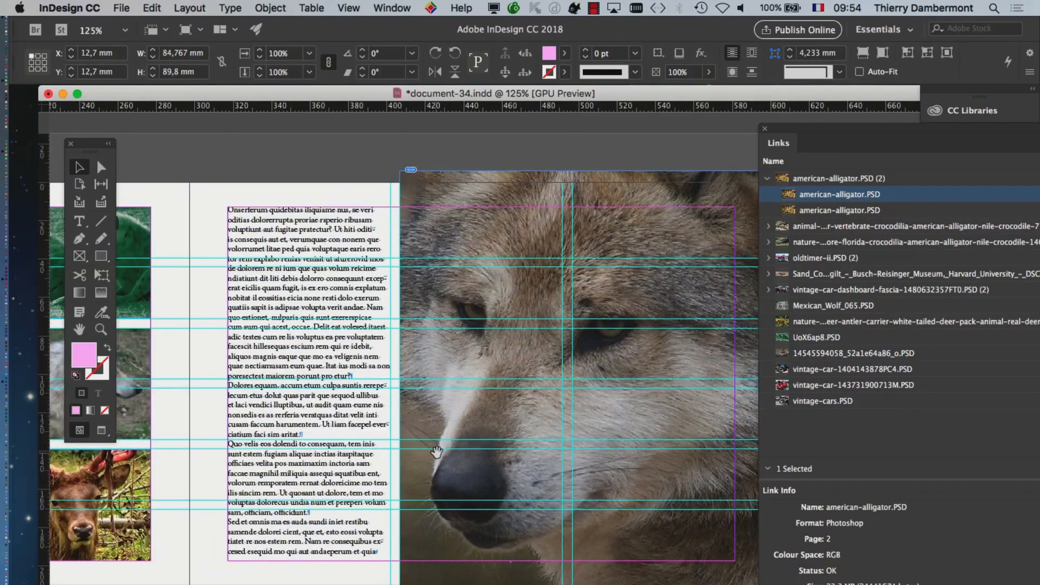
left_click_drag(444, 455, 338, 442)
left_click_drag(168, 426, 249, 433)
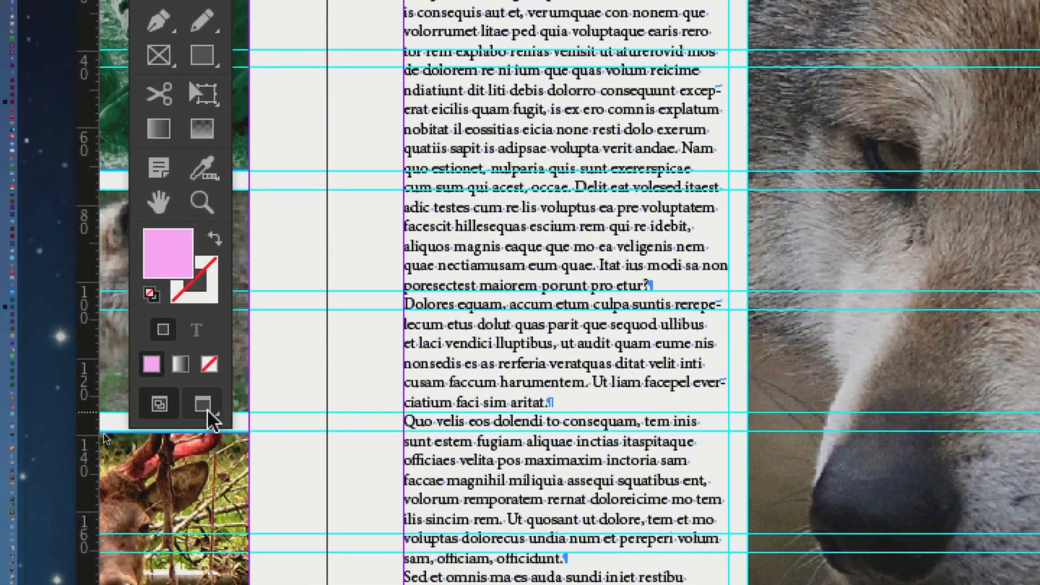
left_click(136, 410)
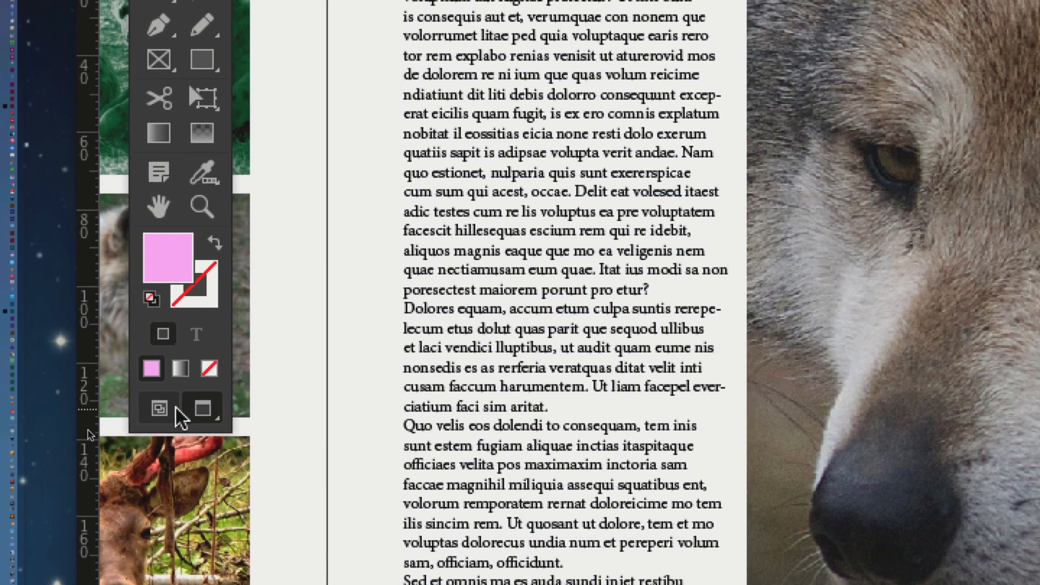
Alternate repeatedly between Normal and Preview screen modes to compare the wolf spread with and without guides, ending in Preview
left_click(165, 409)
key("w")
key("w")
key("w")
key("w")
key("w")
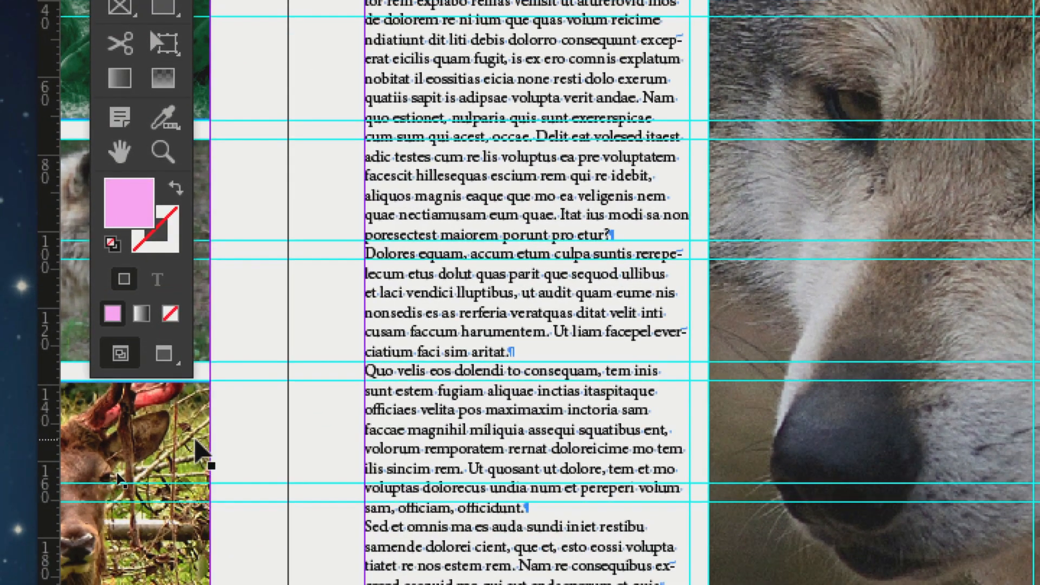
key("w")
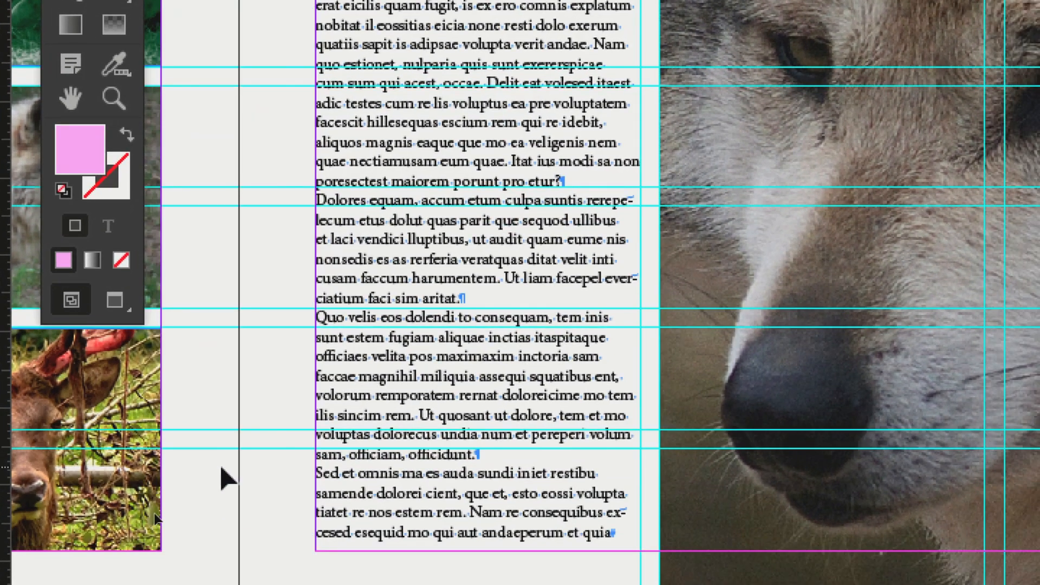
key("w")
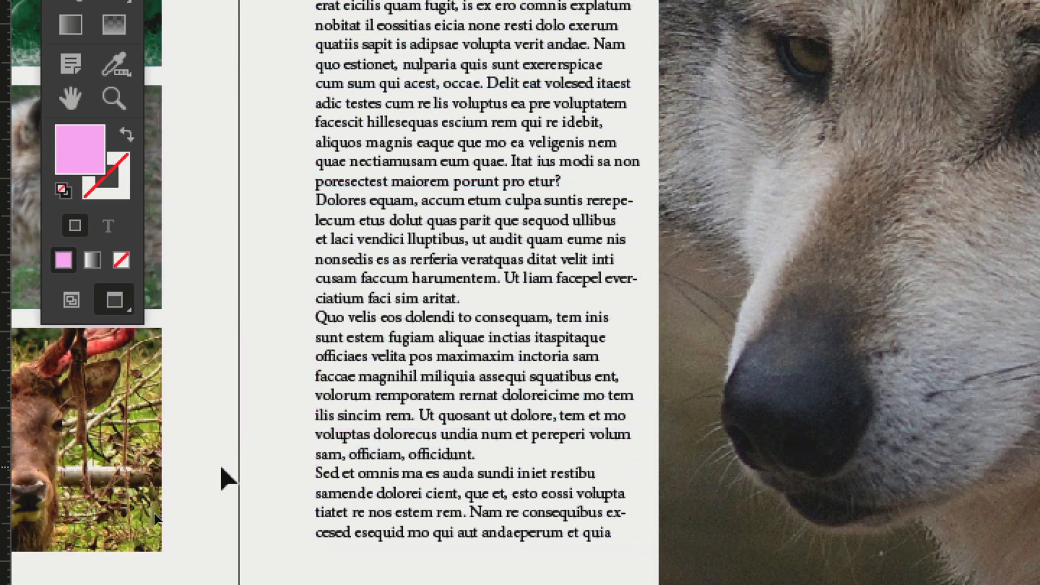
key("w")
key("w")
key("w")
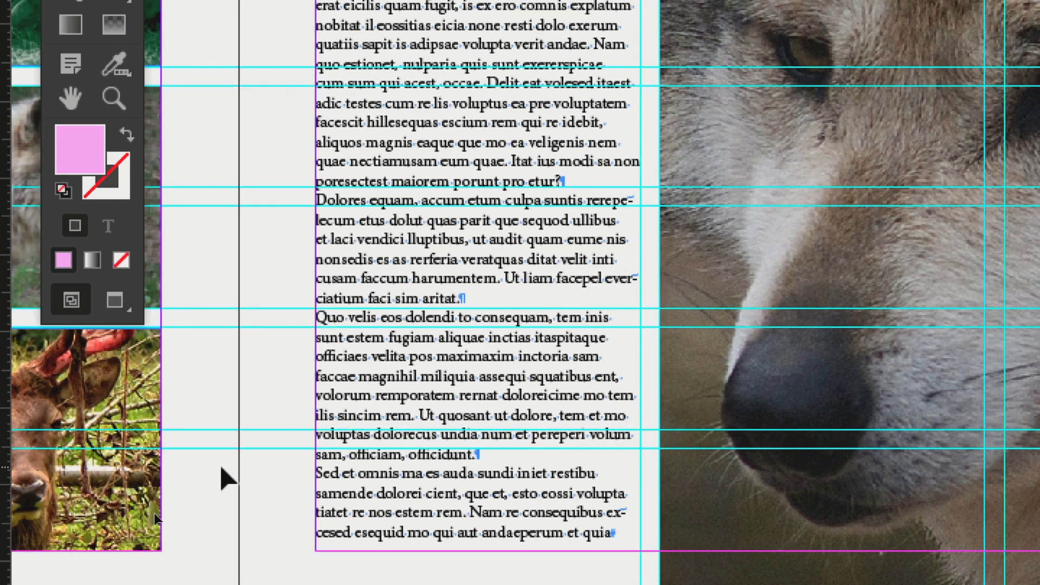
key("w")
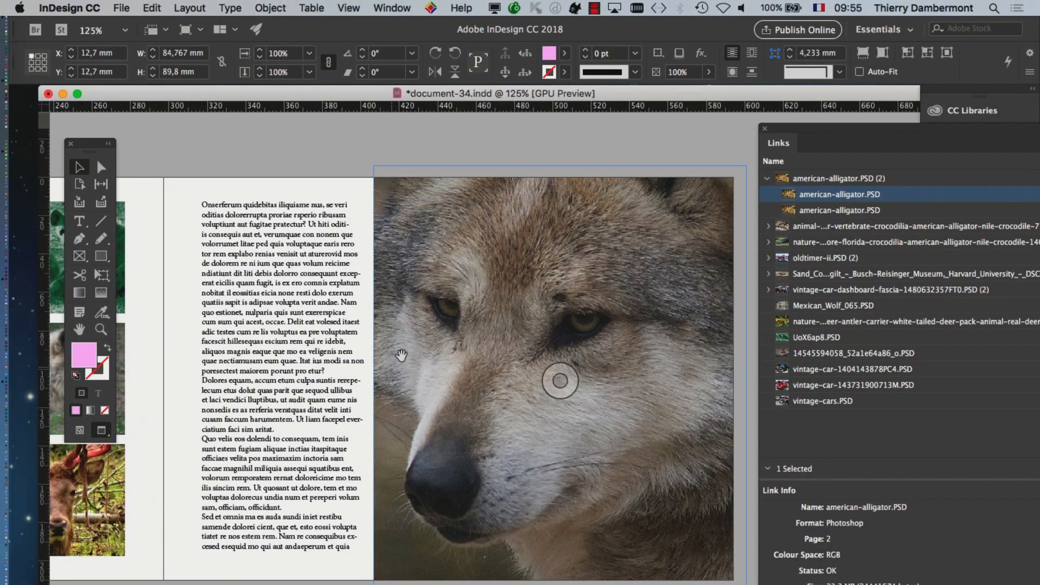
Move the Links panel beside the page, select the wolf photo on page 7, and open its linked file for editing in Photoshop
left_click_drag(698, 68, 626, 68)
left_click_drag(358, 312, 313, 289)
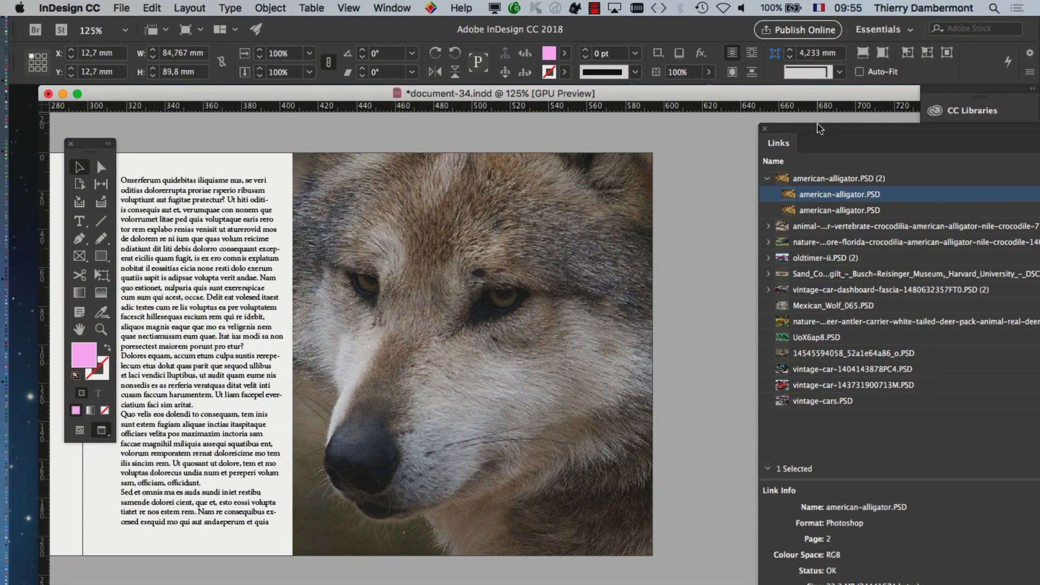
left_click_drag(844, 122, 754, 129)
left_click(353, 188)
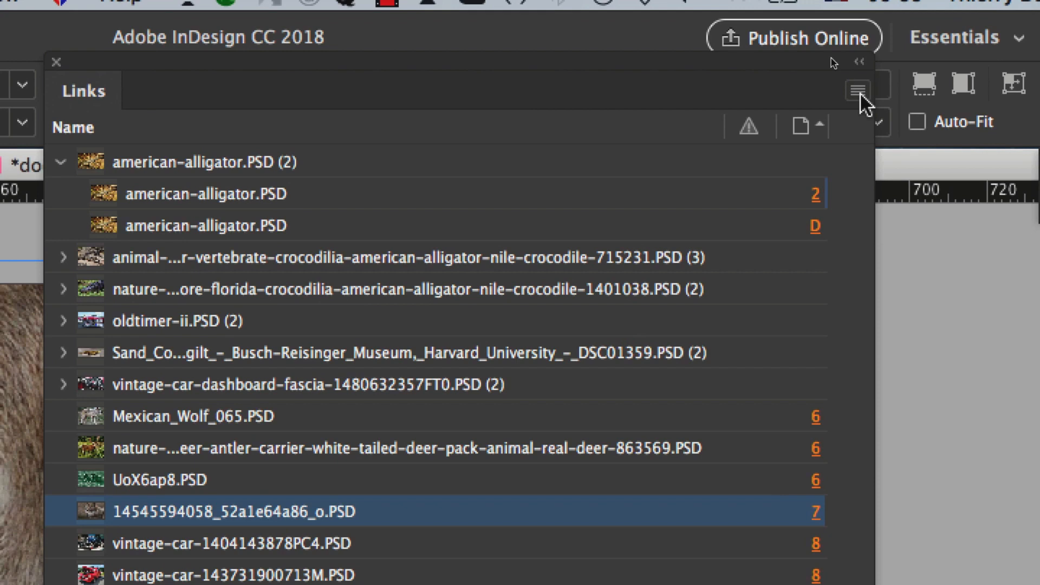
left_click(858, 91)
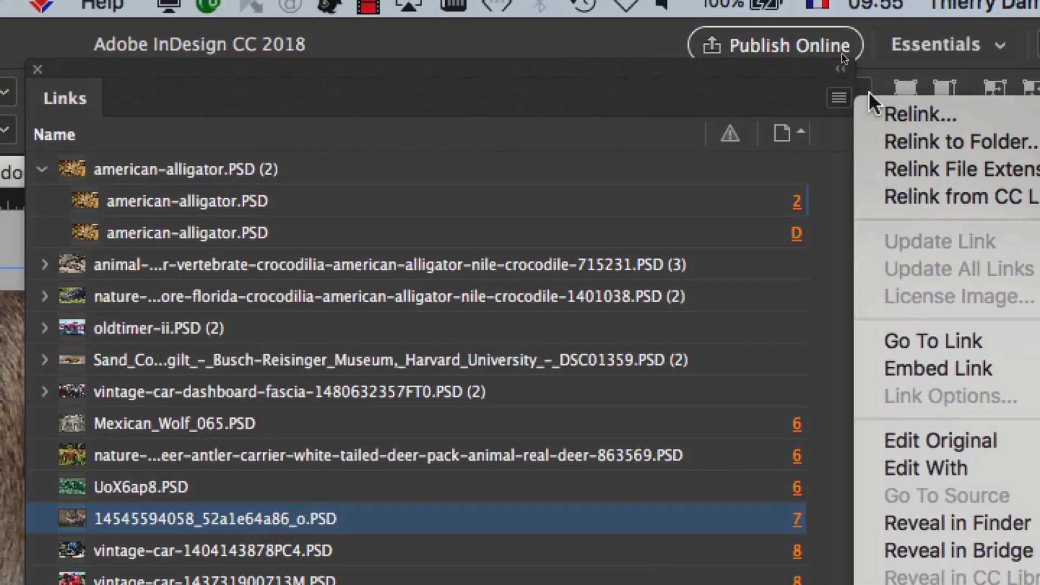
left_click(838, 97)
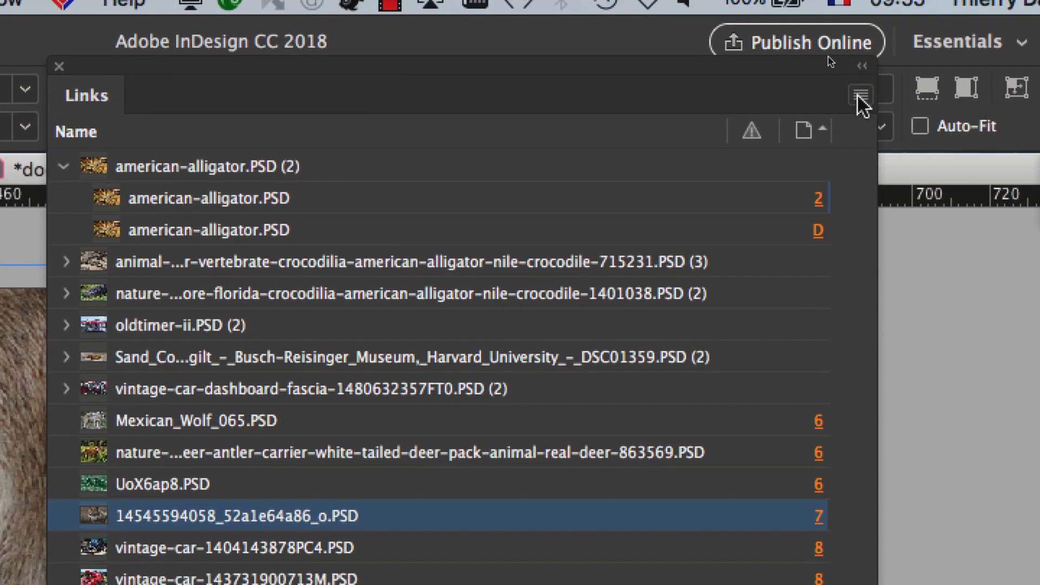
left_click(856, 93)
left_click(857, 93)
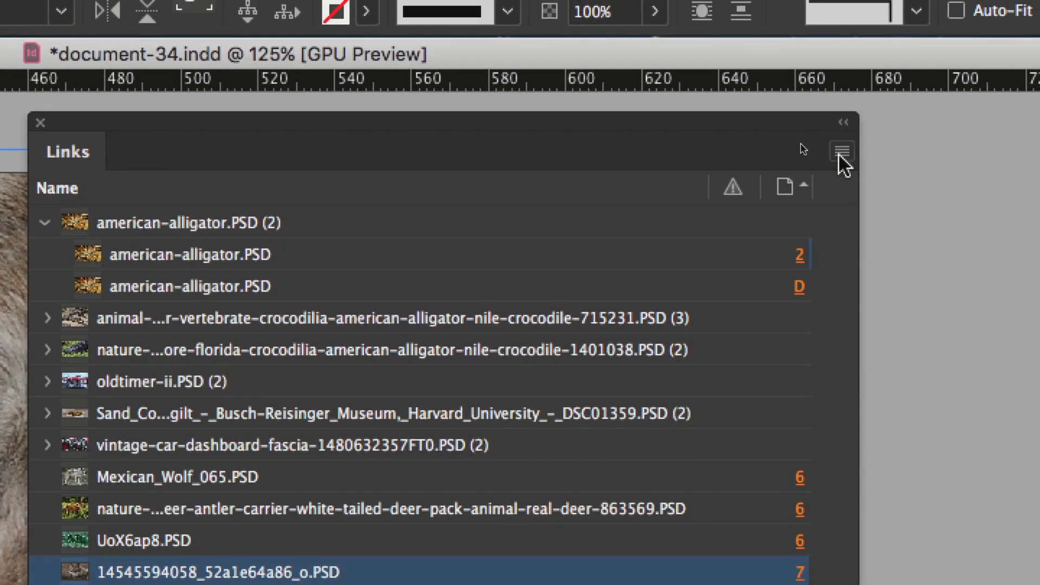
left_click(838, 155)
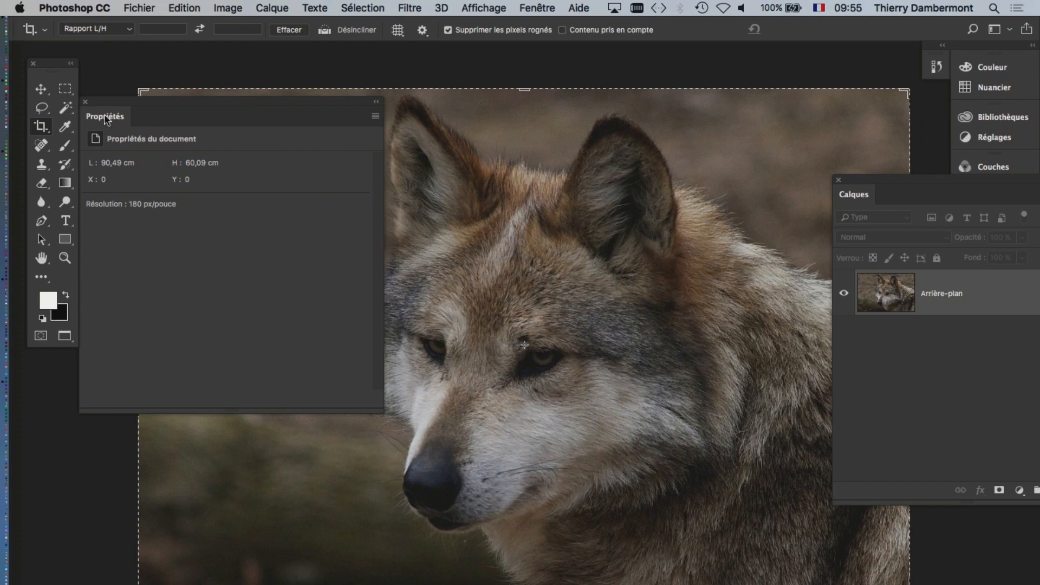
Close the Properties panel, move the Layers panel closer, and add a Noir et blanc adjustment layer above the wolf photo
left_click(85, 103)
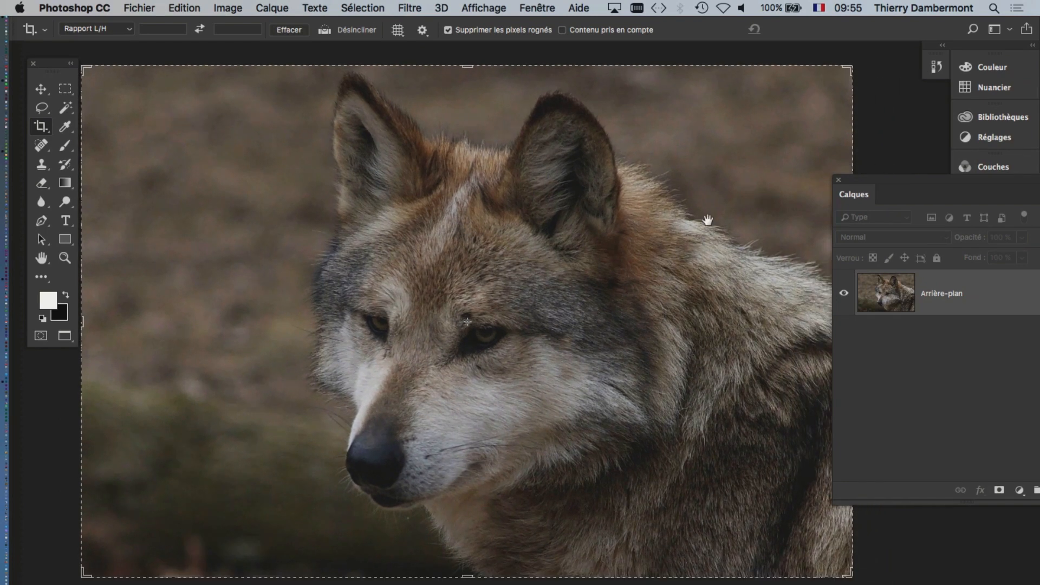
left_click_drag(863, 187, 615, 161)
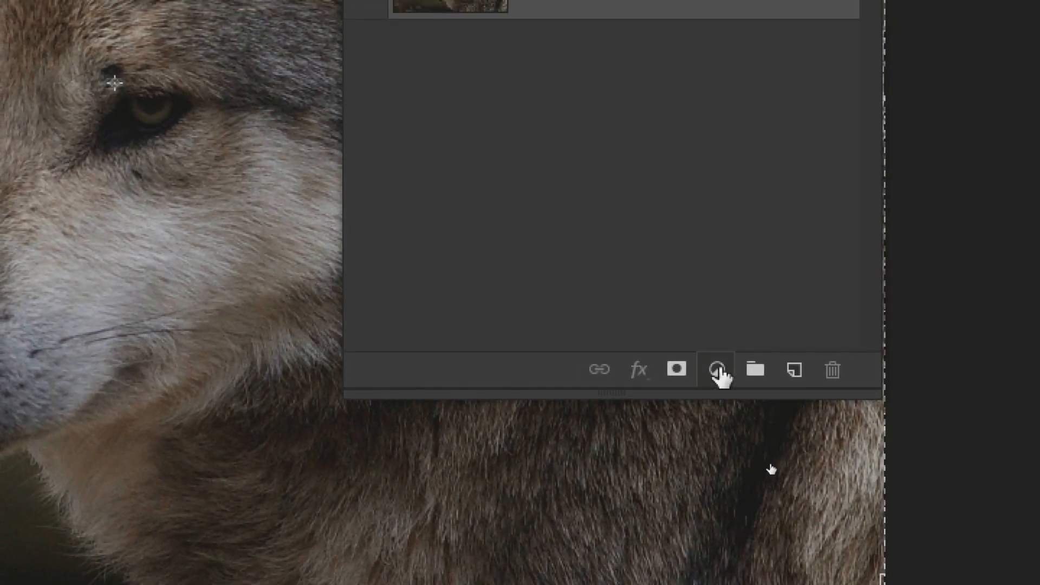
left_click(717, 370)
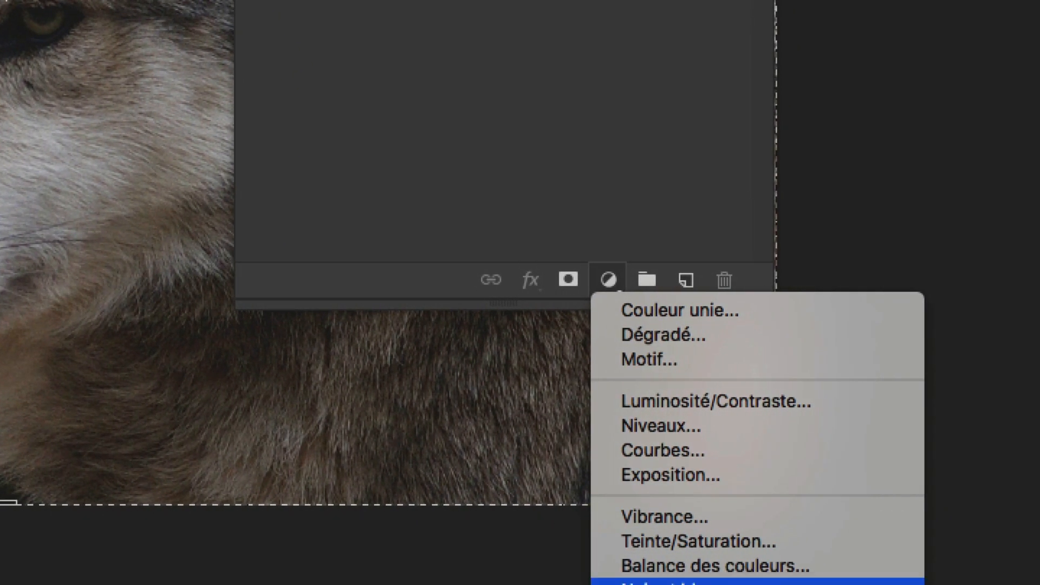
left_click(704, 582)
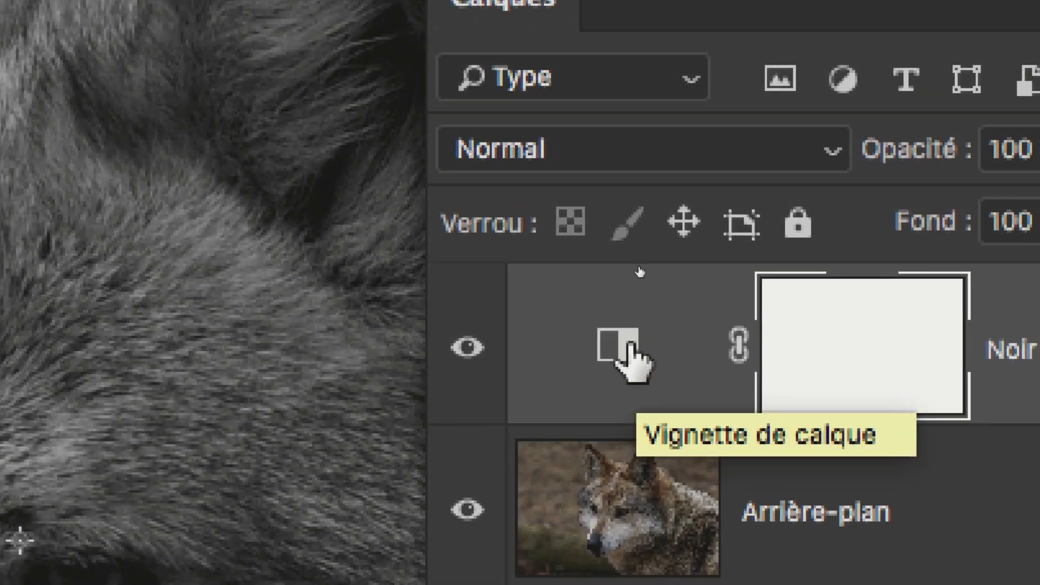
Open the Noir et blanc adjustment's properties and arrange both panels clear of the wolf's face
left_click(610, 215)
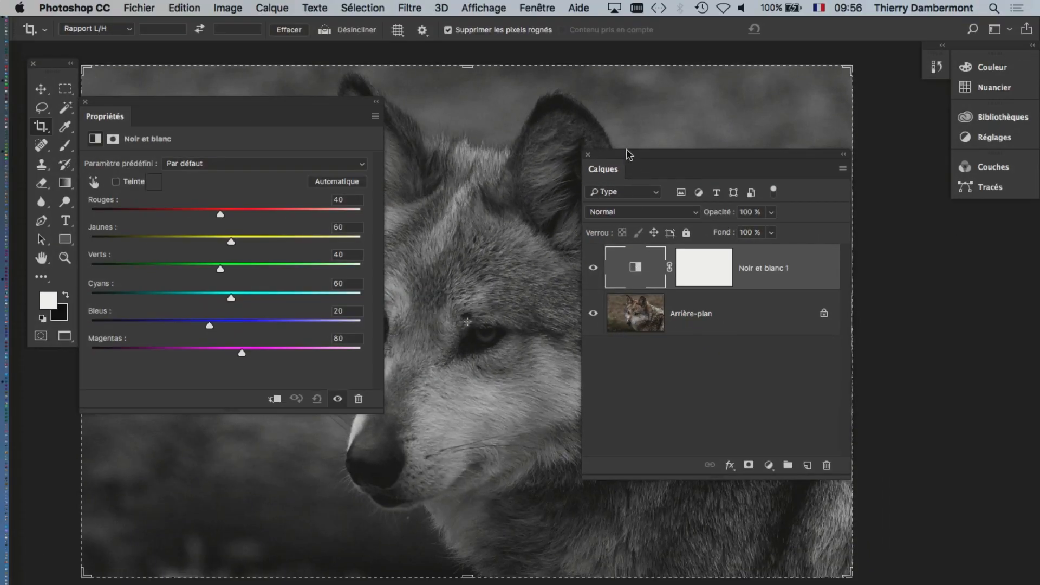
left_click_drag(627, 154, 798, 161)
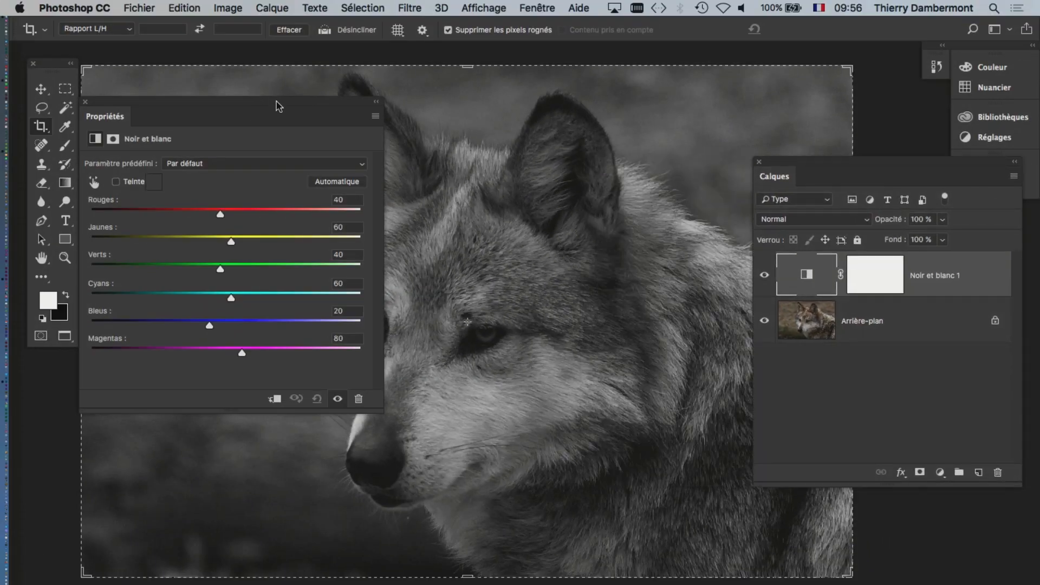
left_click_drag(332, 105, 748, 102)
scroll(607, 119, "right", 10)
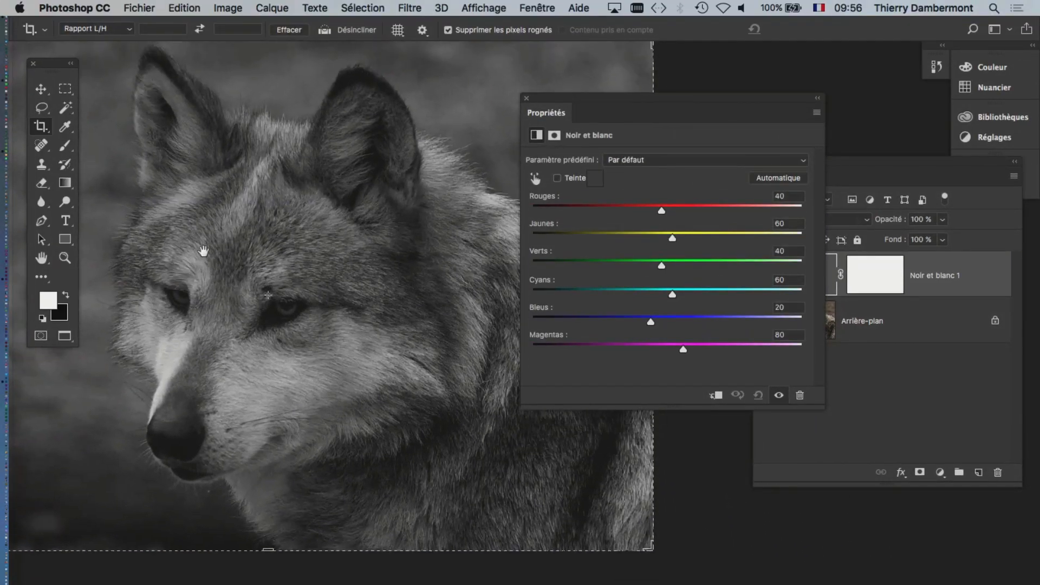
left_click_drag(548, 97, 607, 61)
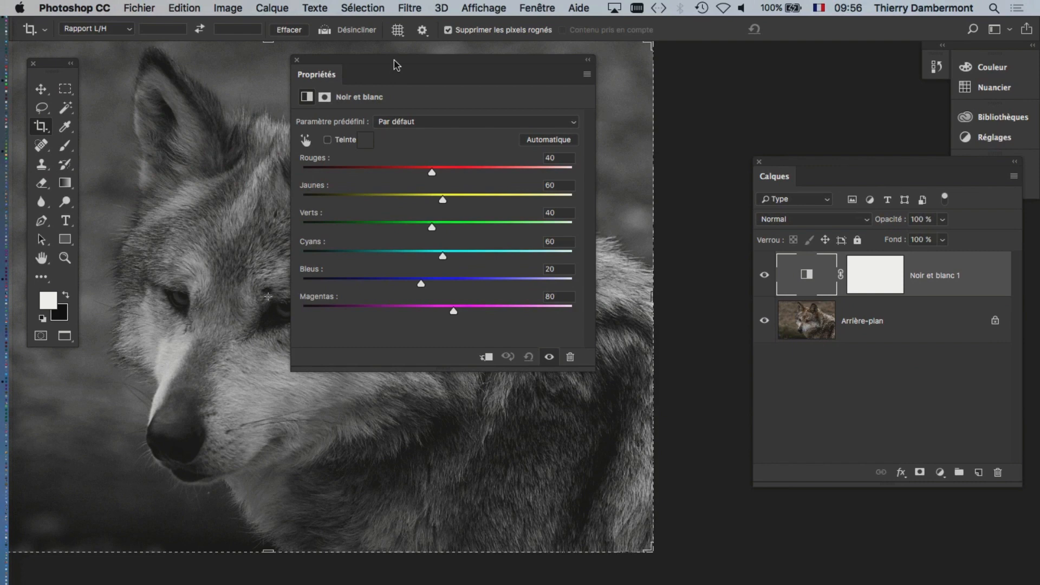
left_click_drag(393, 65, 717, 93)
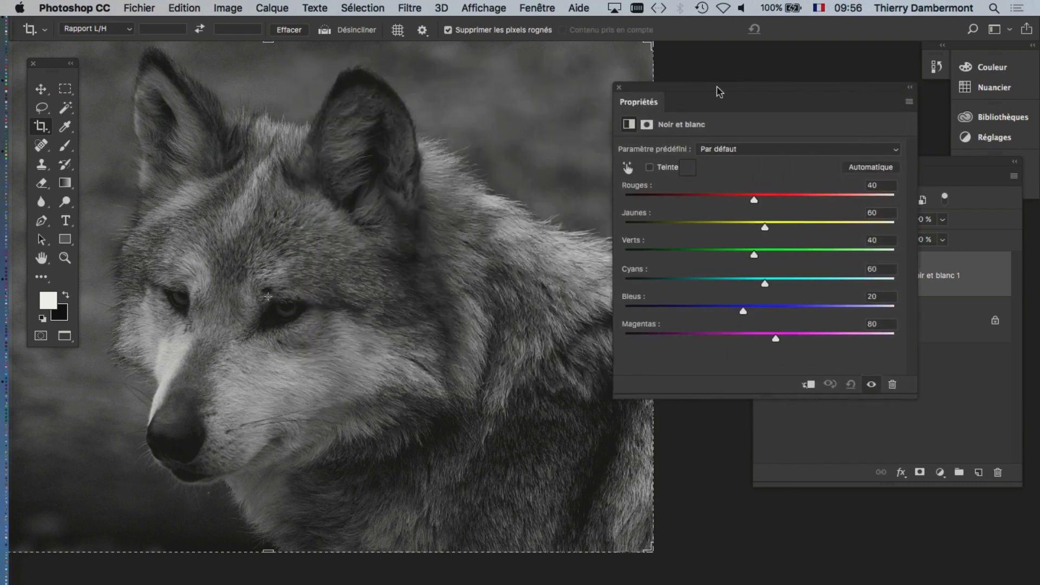
Set the black-and-white conversion to Rouges 1, Jaunes -79, Verts -65 and Cyans -41, checking the fur around the eyes
left_click_drag(778, 228, 709, 226)
left_click(236, 301, "super")
left_click(236, 296, "super")
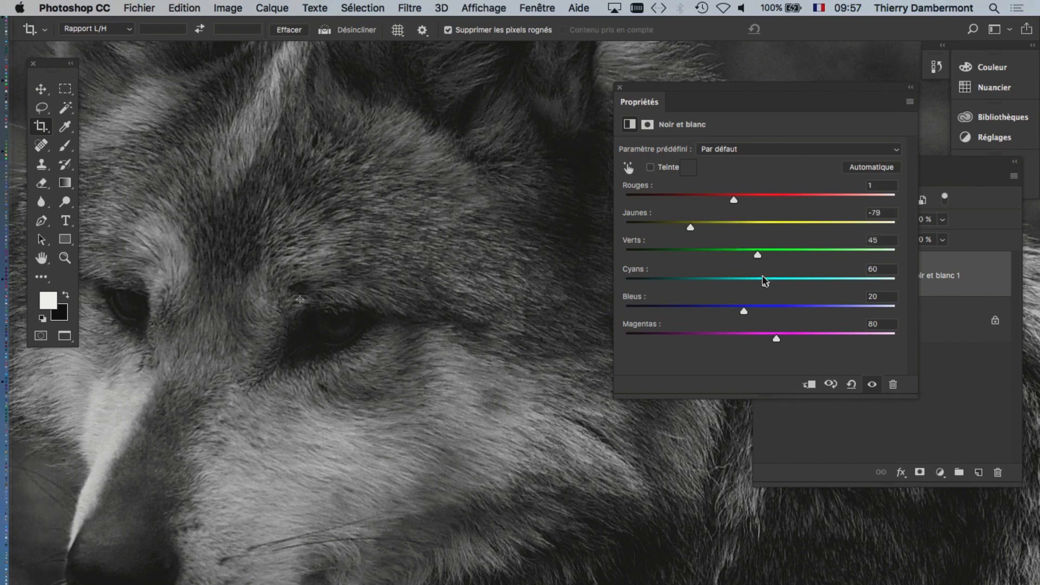
left_click_drag(763, 290, 711, 289)
key("super+0")
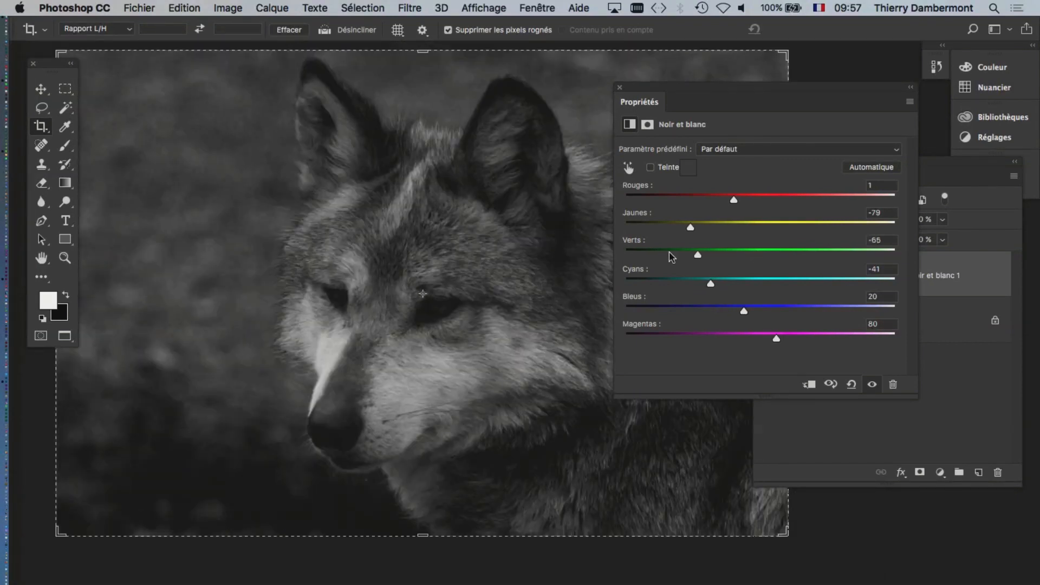
Readjust the black-and-white conversion to Verts 17 and Cyans -45 while checking the wolf's muzzle up close
left_click_drag(699, 254, 791, 287)
left_click_drag(693, 285, 804, 285)
left_click_drag(705, 287, 835, 287)
scroll(398, 430, "up", 8)
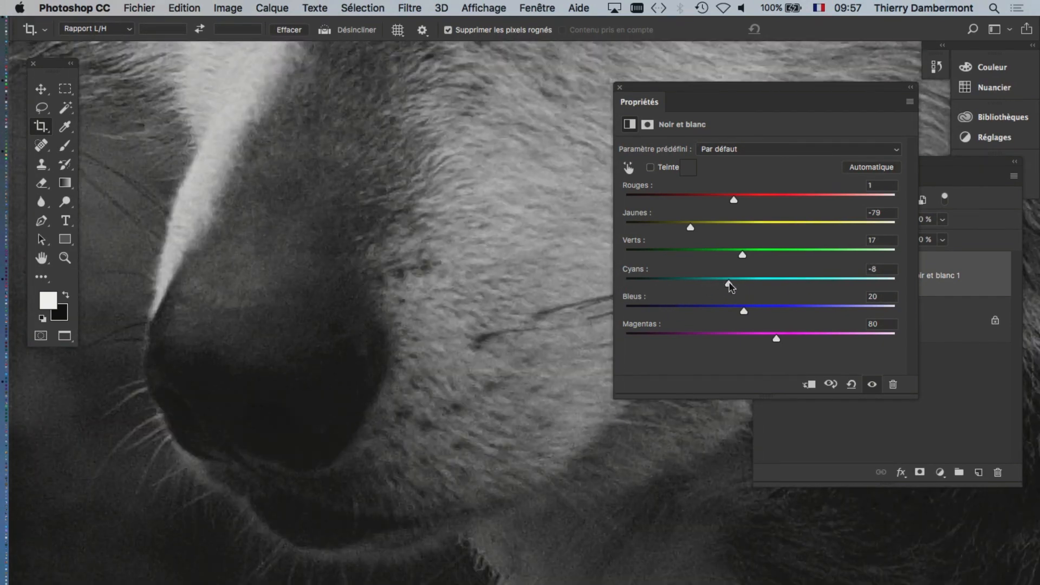
mouse_move(730, 286)
left_mouse_down()
mouse_move(843, 278)
mouse_move(714, 287)
mouse_move(834, 292)
mouse_move(715, 287)
mouse_move(834, 288)
mouse_move(739, 286)
left_mouse_up()
scroll(455, 392, "down", 5)
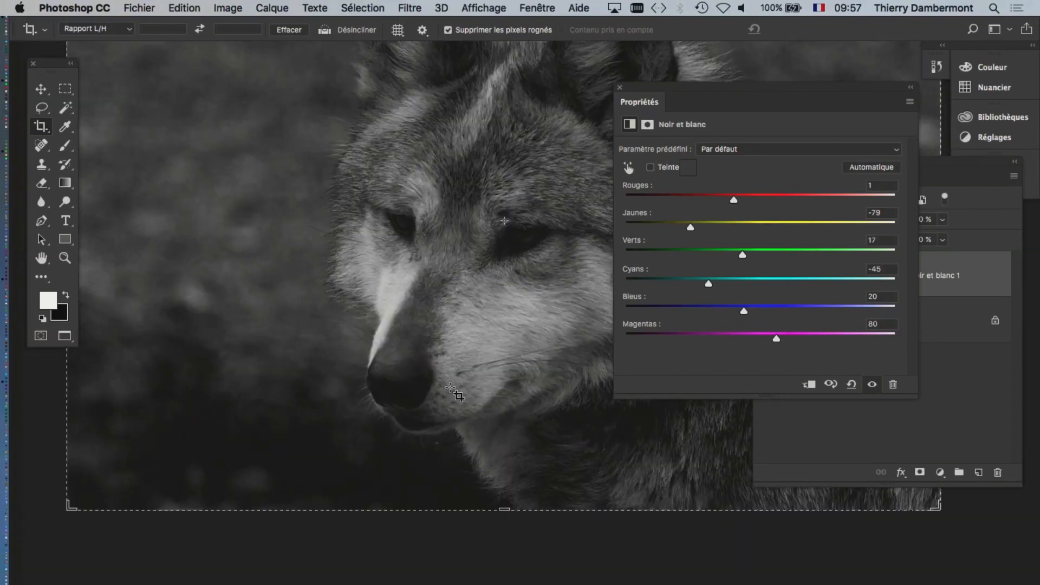
Set Bleus to 3 and Magentas to 168 in the Noir et blanc adjustment and check the whole photo
left_click_drag(484, 363, 406, 403)
mouse_move(744, 311)
left_mouse_down()
mouse_move(685, 310)
mouse_move(819, 313)
mouse_move(736, 312)
left_mouse_up()
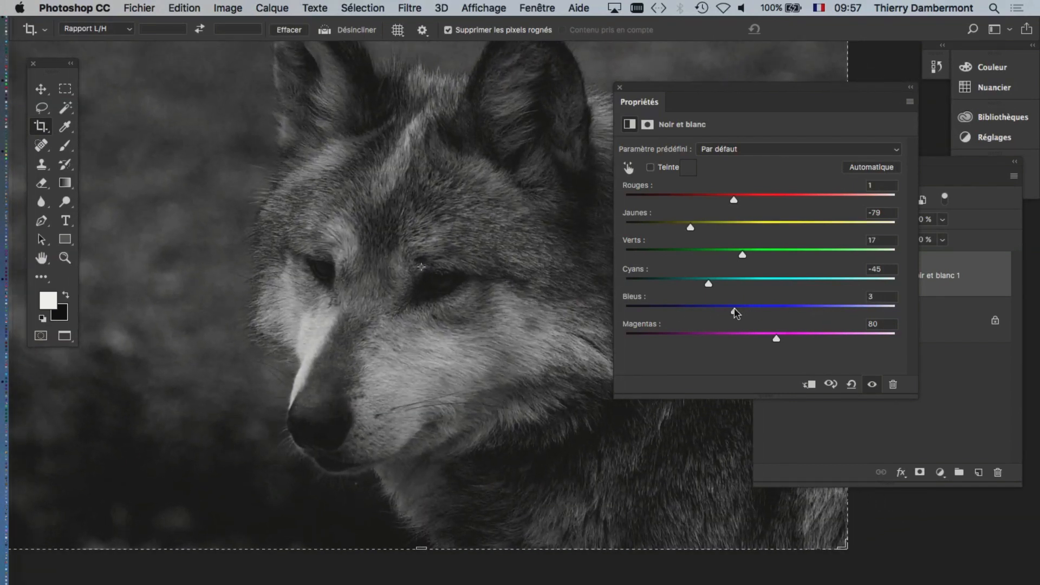
mouse_move(777, 342)
left_mouse_down()
mouse_move(656, 341)
mouse_move(778, 341)
left_mouse_up()
scroll(427, 301, "down", 2)
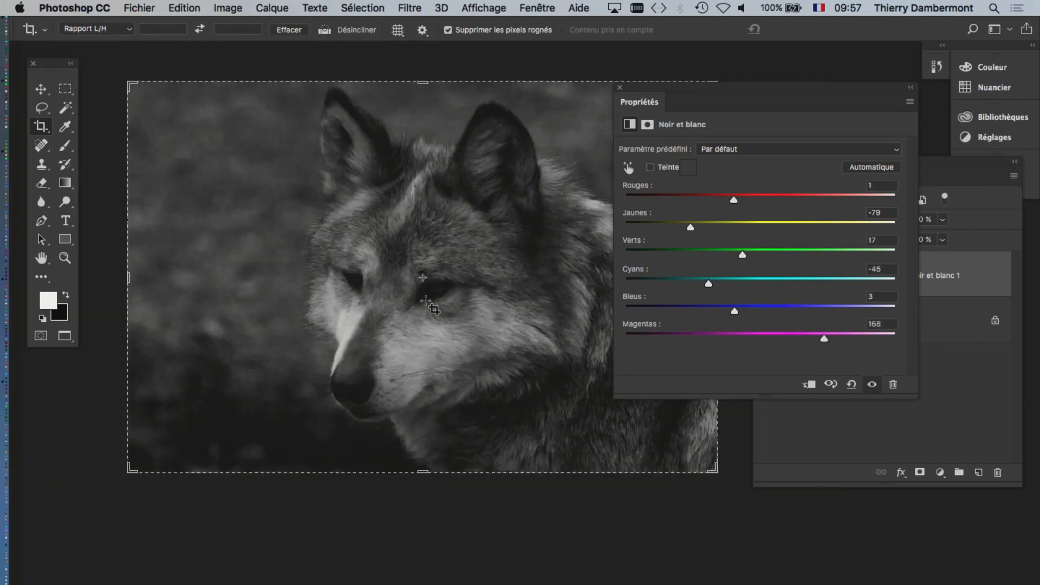
left_click_drag(429, 254, 365, 234)
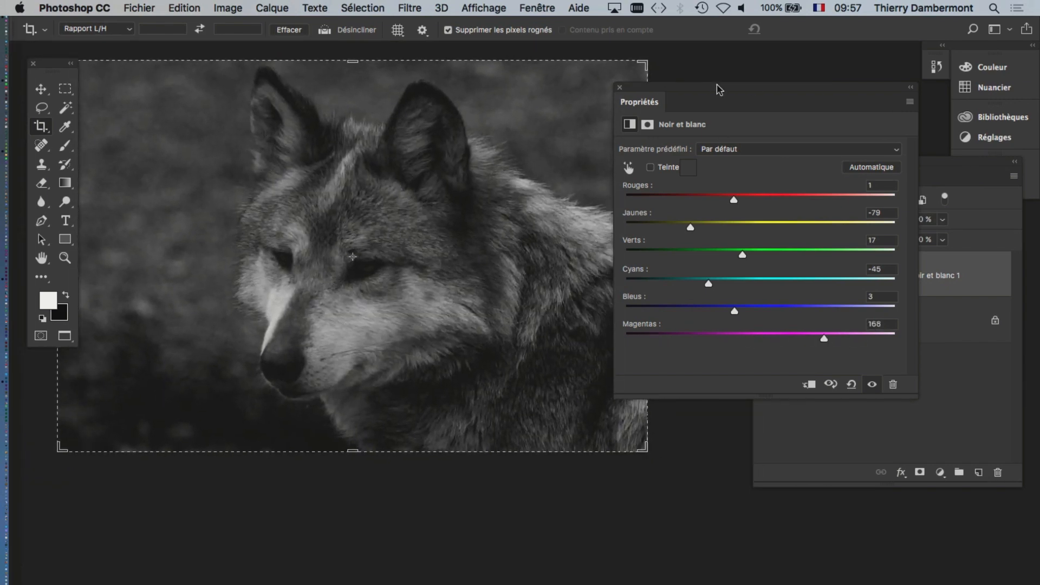
Compare the adjusted black-and-white conversion with its previous state several times, keeping the Properties panel clear of the wolf
left_click_drag(718, 89, 610, 232)
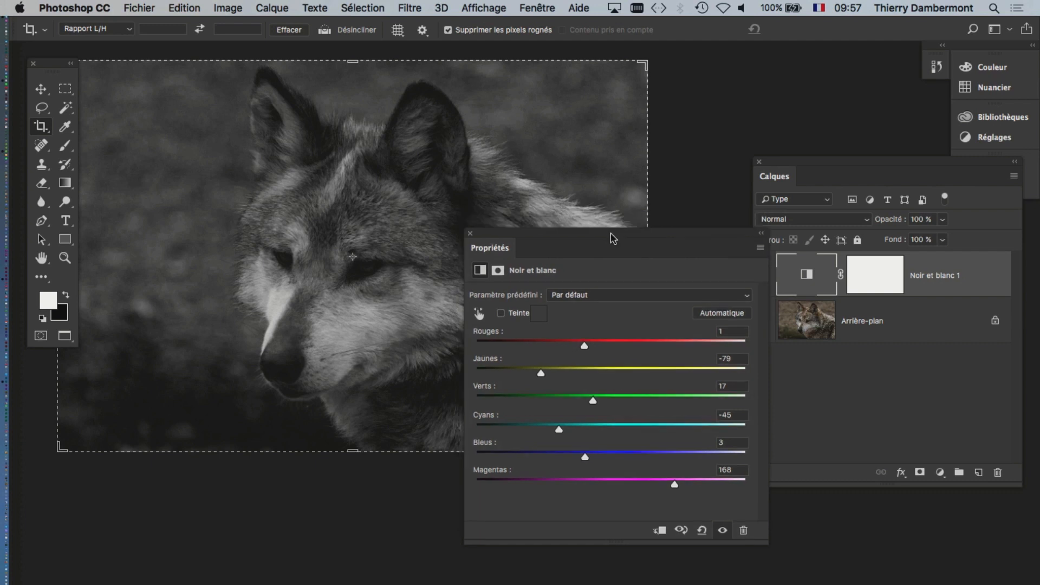
left_click(682, 531)
left_click_drag(581, 232, 687, 80)
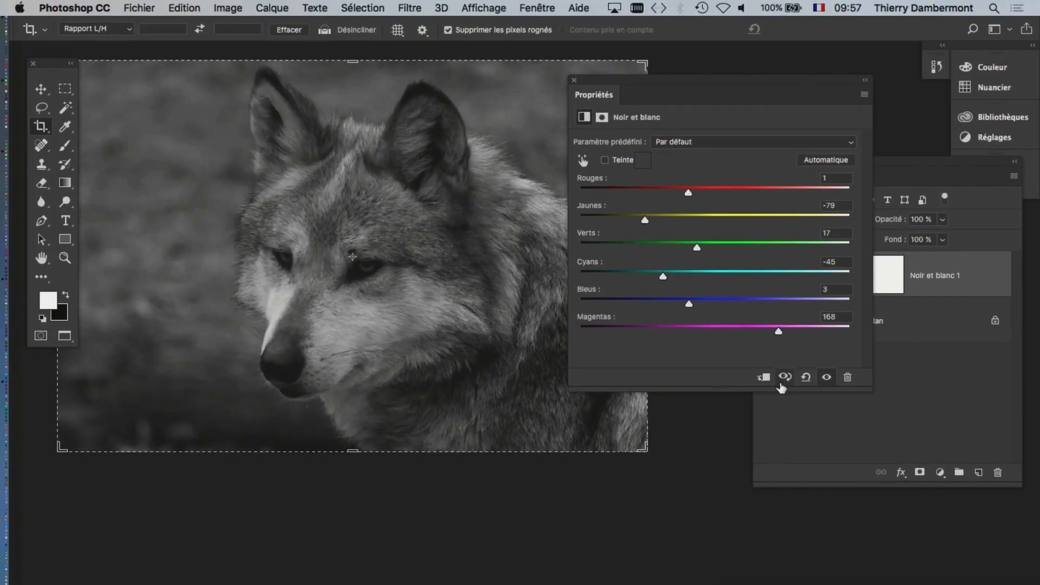
left_click(782, 386)
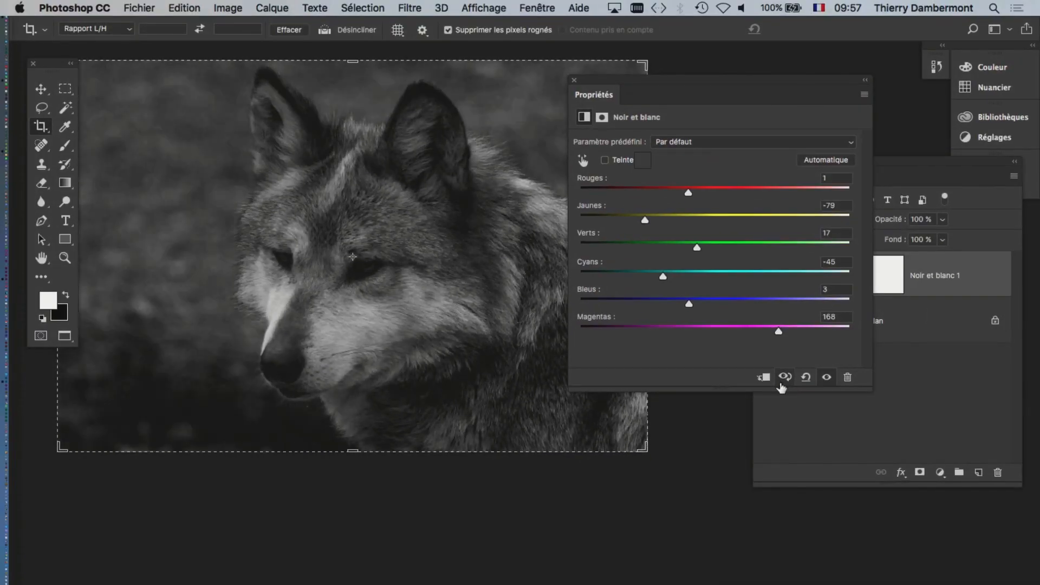
left_click(781, 385)
left_click(782, 385)
left_click(782, 385)
left_click(781, 386)
left_click(781, 385)
Clear the Properties panel from the photo, zoom in on the wolf's eyes, and close the panel
left_click_drag(762, 83, 355, 465)
scroll(333, 284, "up", 5)
left_click_drag(353, 324, 454, 341)
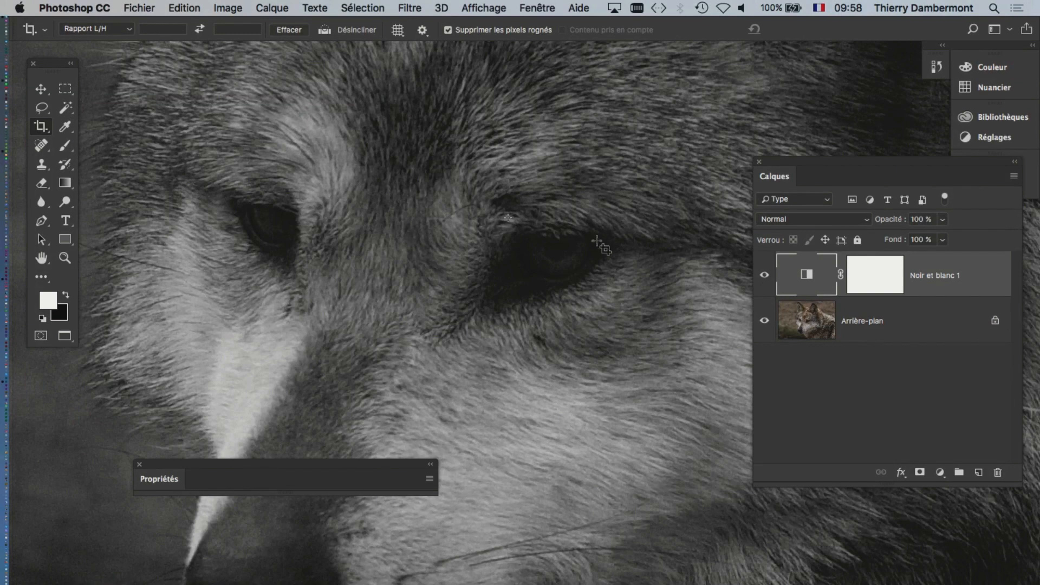
left_click(139, 464)
Reposition the Layers panel beside the wolf's eye and make the Noir et blanc layer's mask active
left_click_drag(822, 163, 769, 234)
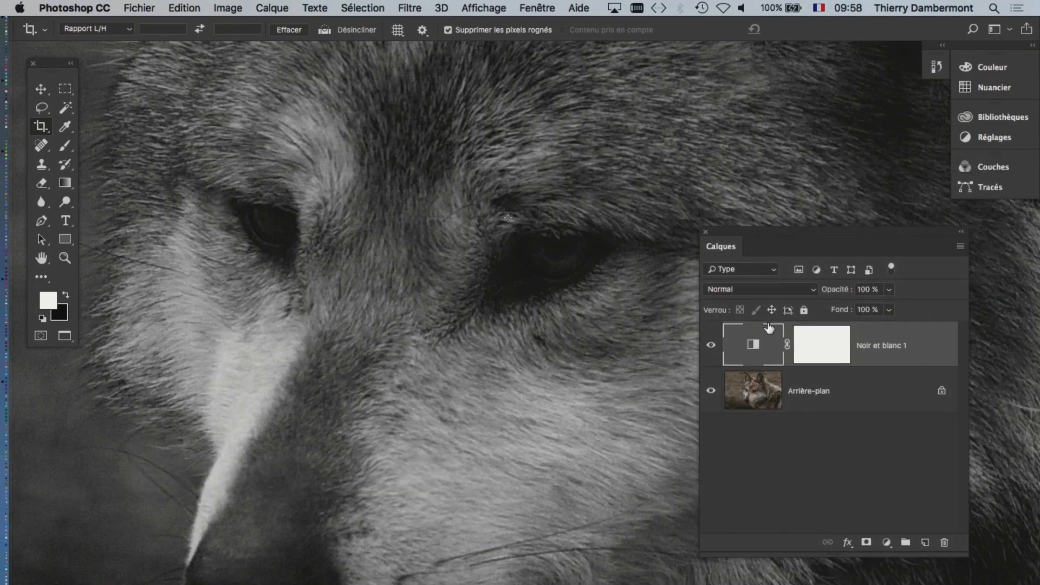
left_click_drag(531, 319, 503, 265)
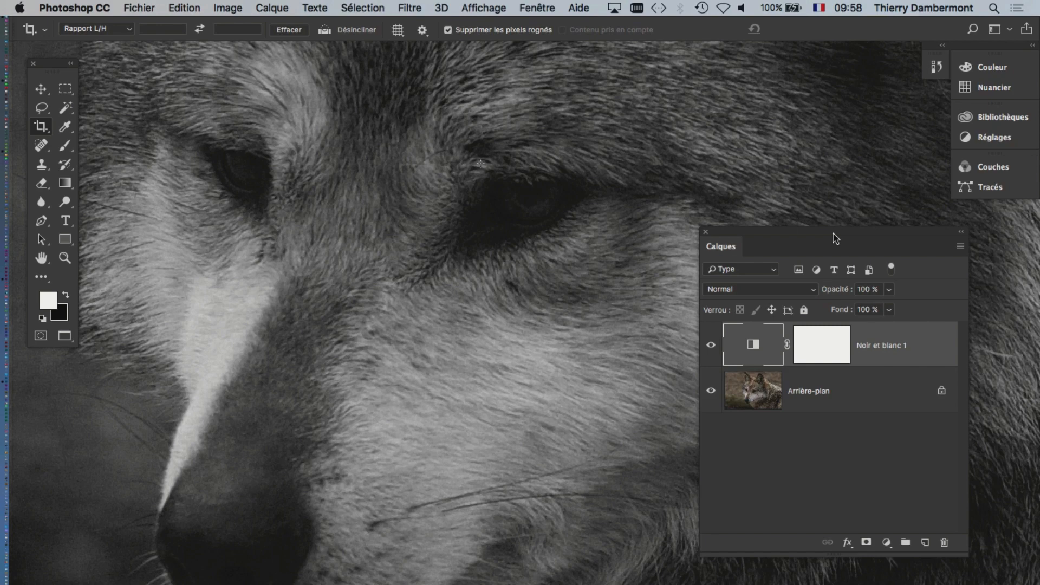
left_click_drag(836, 239, 840, 144)
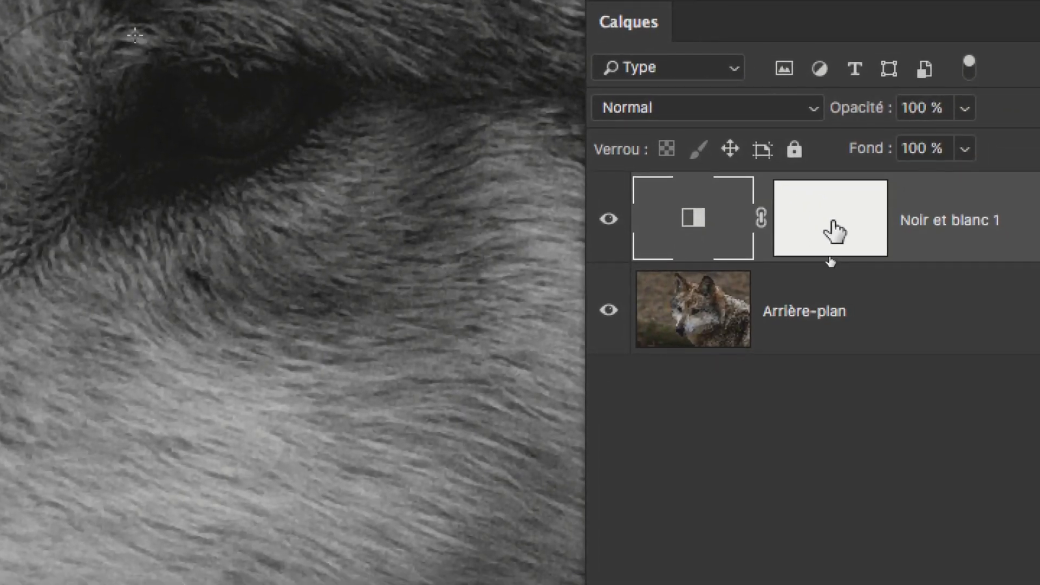
left_click(855, 364)
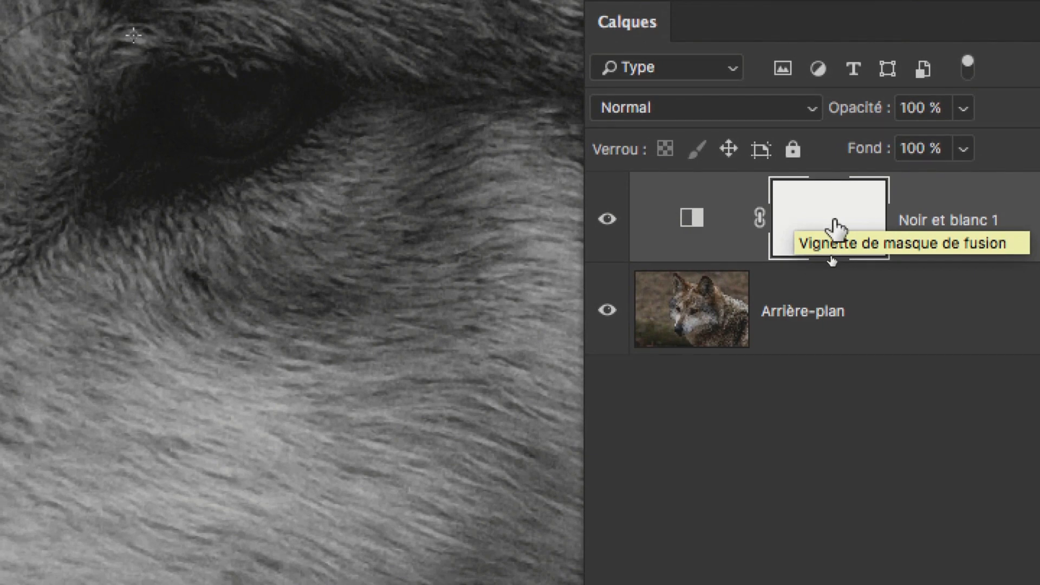
double_click(833, 226)
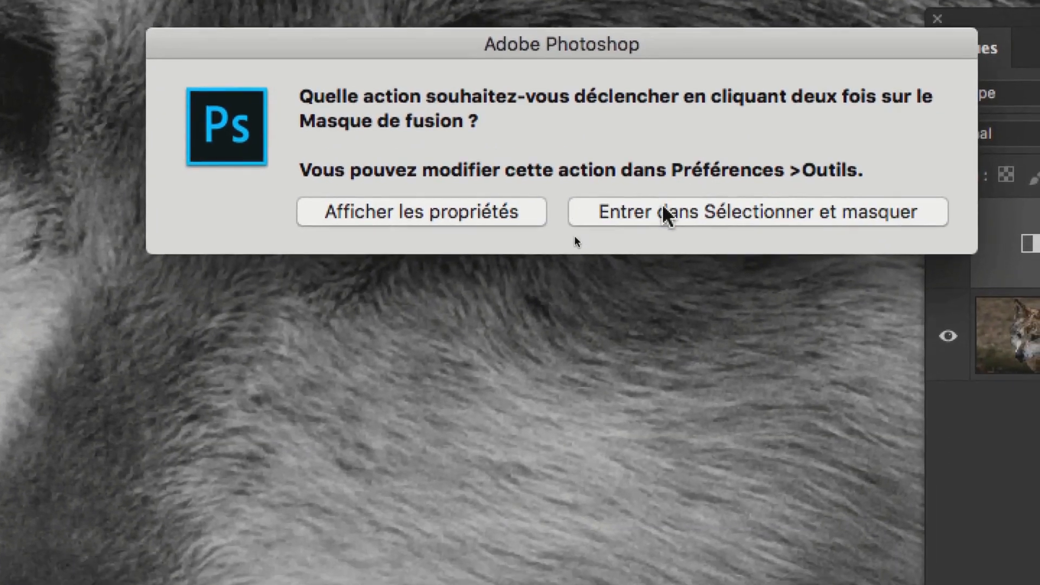
left_click(666, 213)
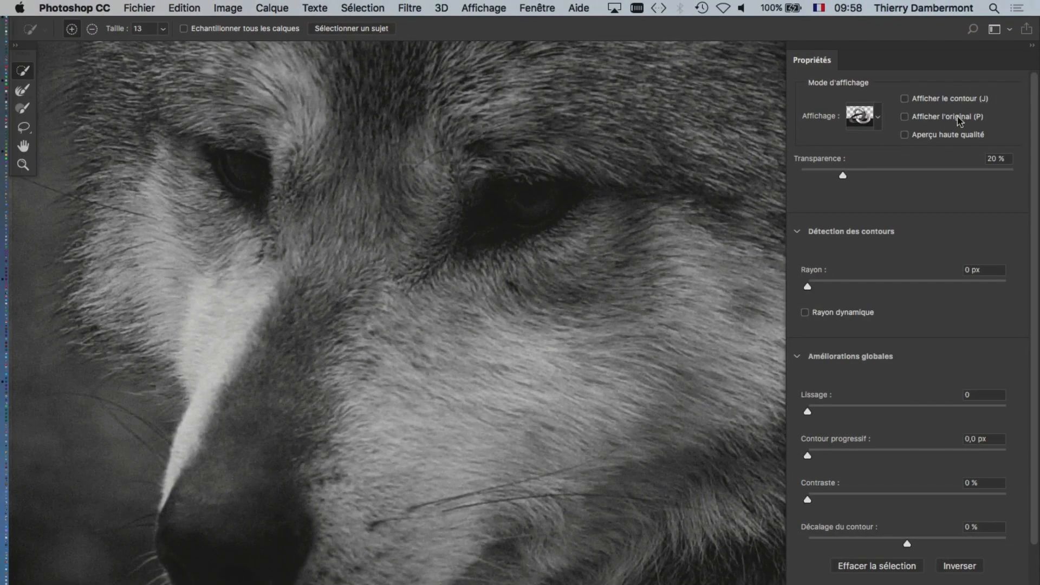
key("Escape")
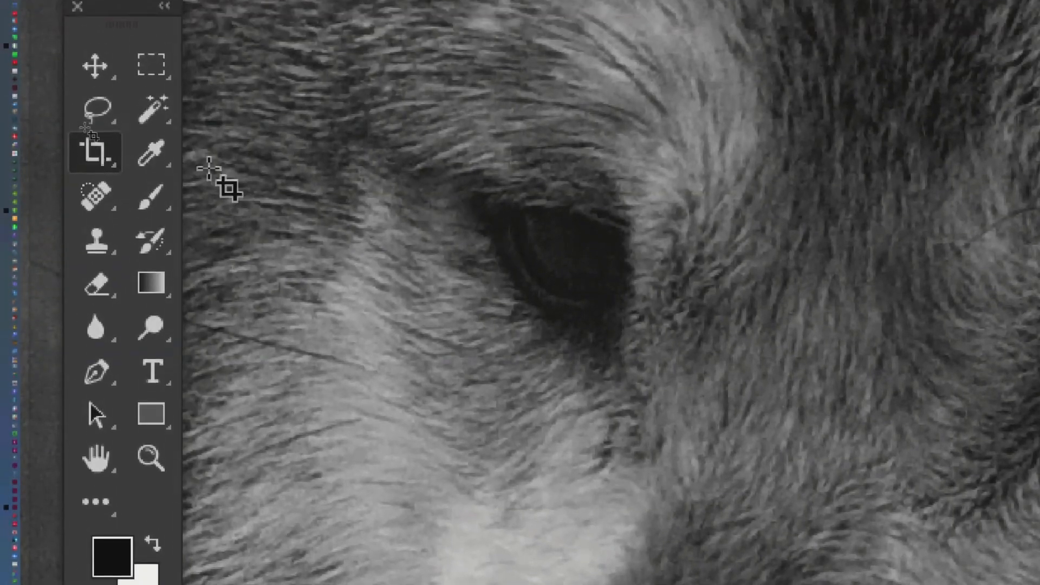
Choose the Brush tool (Outil Pinceau) with black as the foreground colour and white as the background colour
left_click(165, 197)
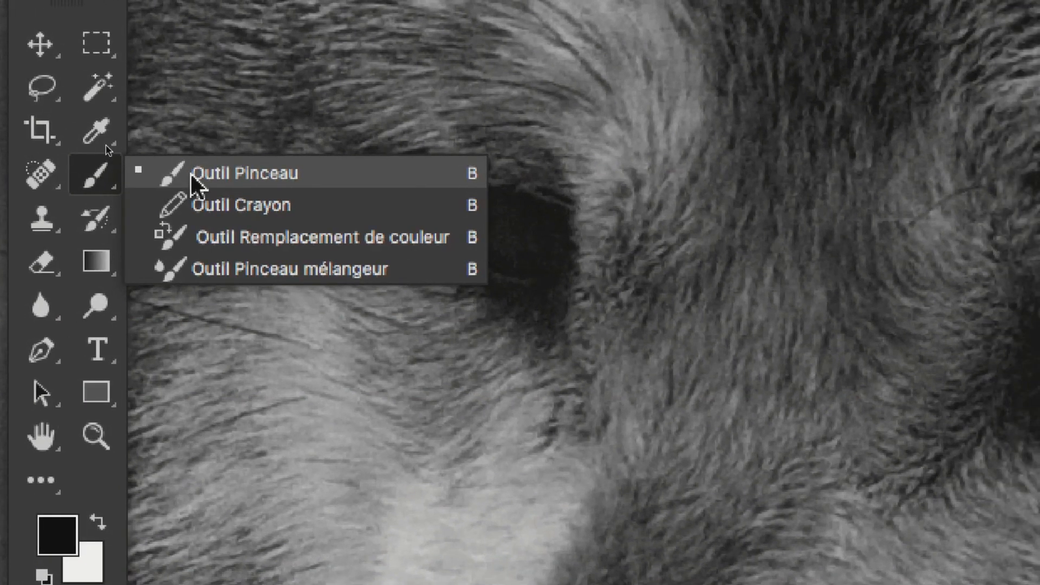
left_click(246, 196)
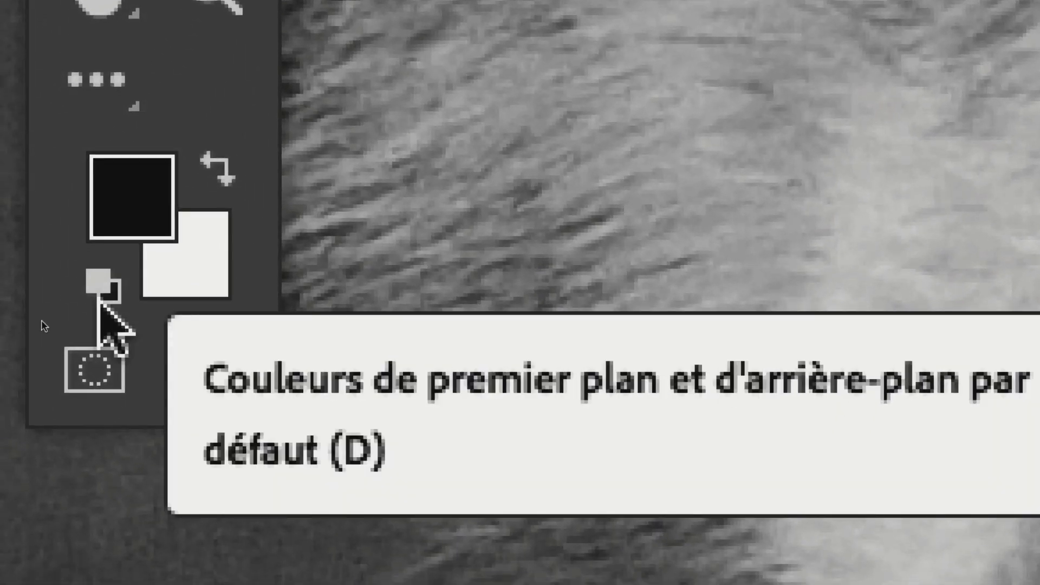
left_click(100, 301)
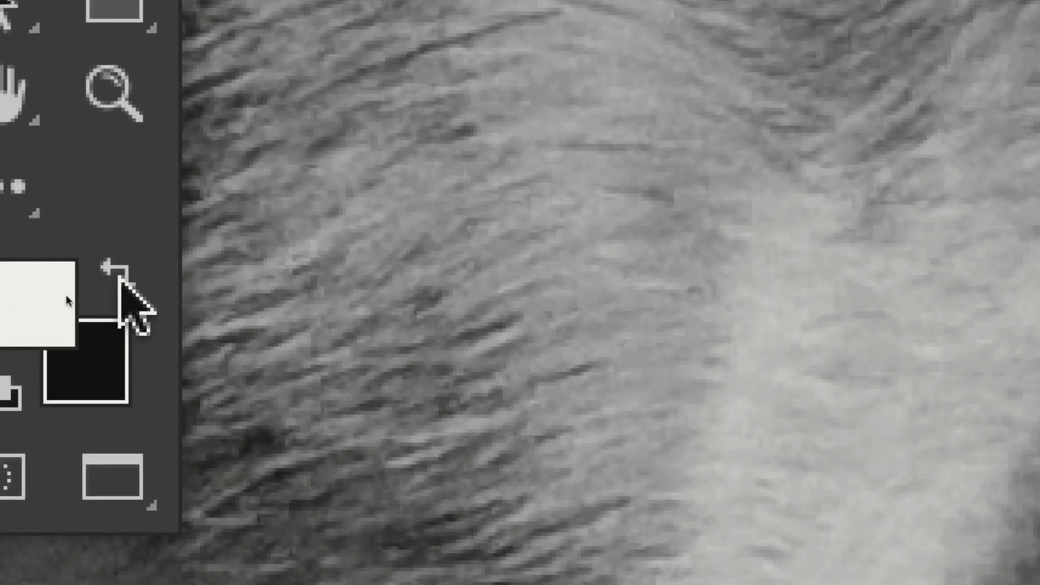
left_click(216, 169)
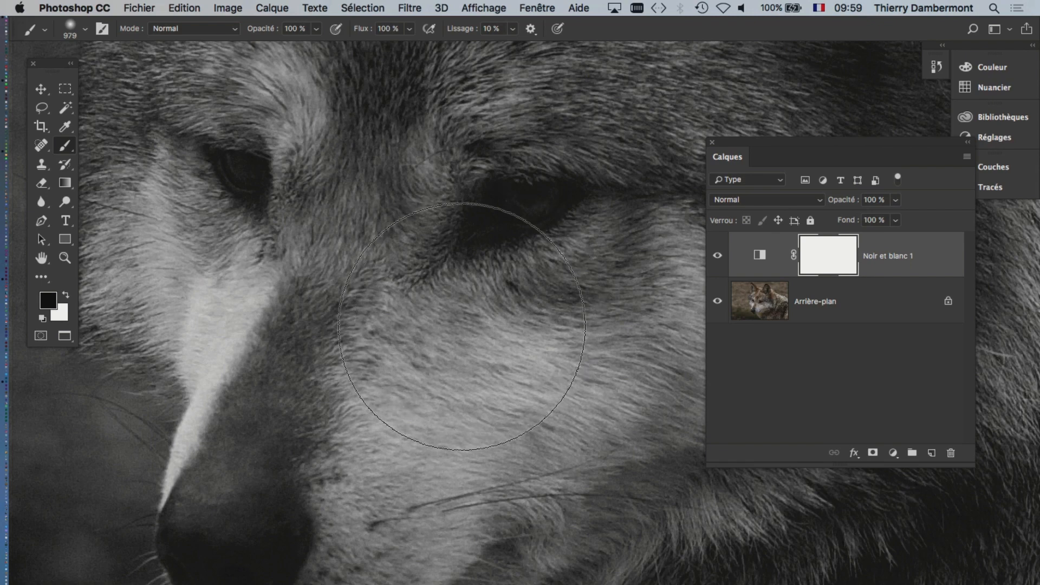
Resize the brush to 214 and paint black over both wolf eyes on the Noir et blanc layer's mask
mouse_move(509, 374)
left_mouse_down()
mouse_move(403, 372)
mouse_move(519, 372)
mouse_move(379, 374)
mouse_move(478, 379)
mouse_move(340, 394)
mouse_move(430, 392)
mouse_move(360, 394)
left_mouse_up()
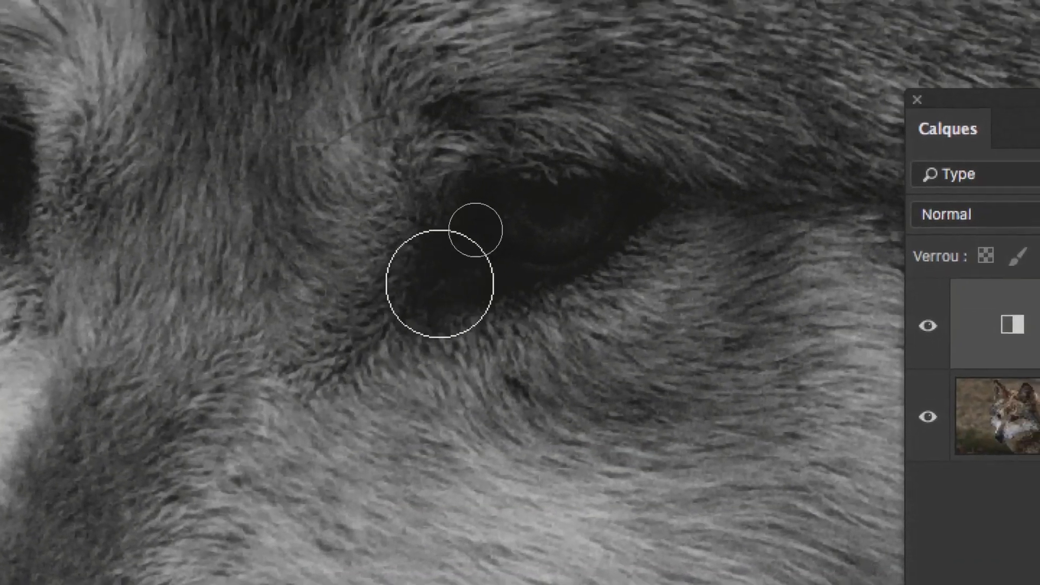
left_click_drag(507, 229, 579, 212)
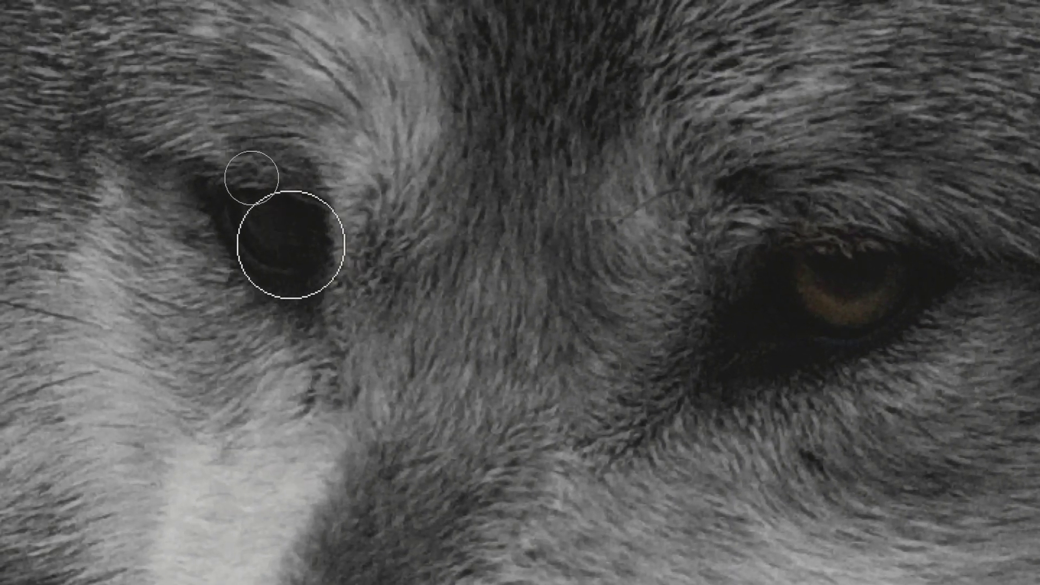
left_click_drag(170, 237, 153, 225)
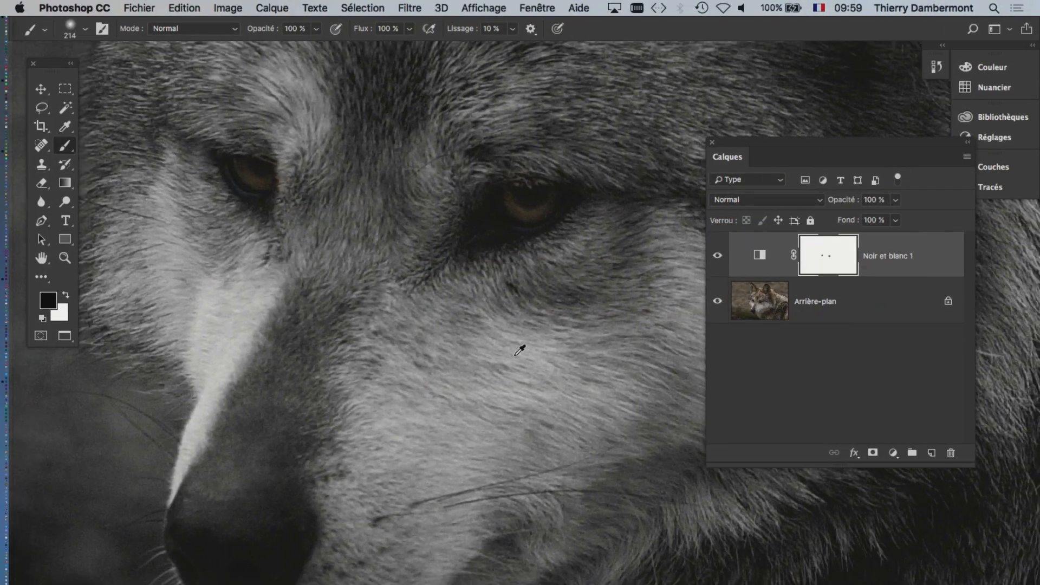
scroll(513, 360, "down", 4)
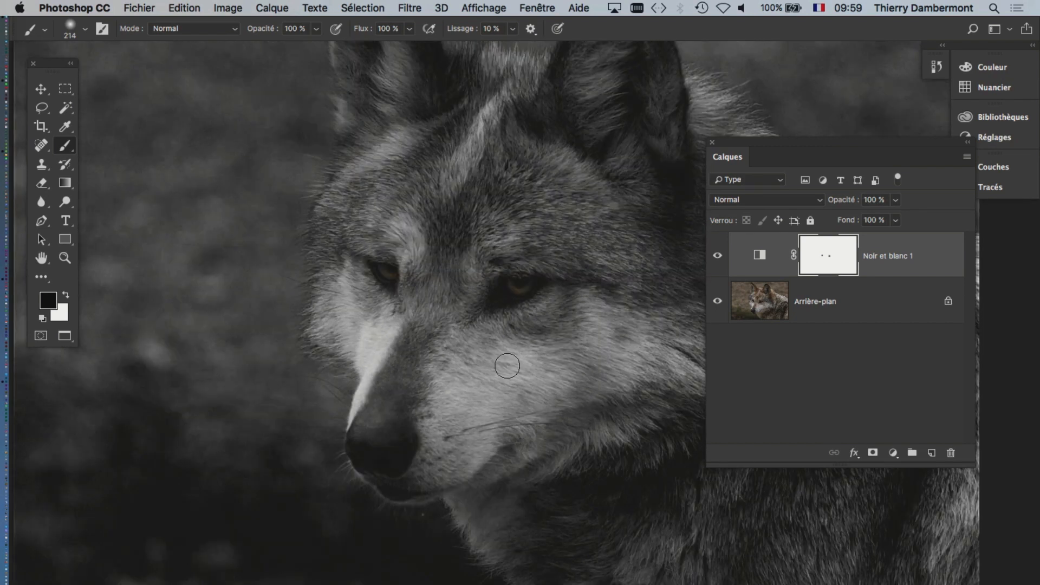
left_click_drag(506, 380, 453, 405)
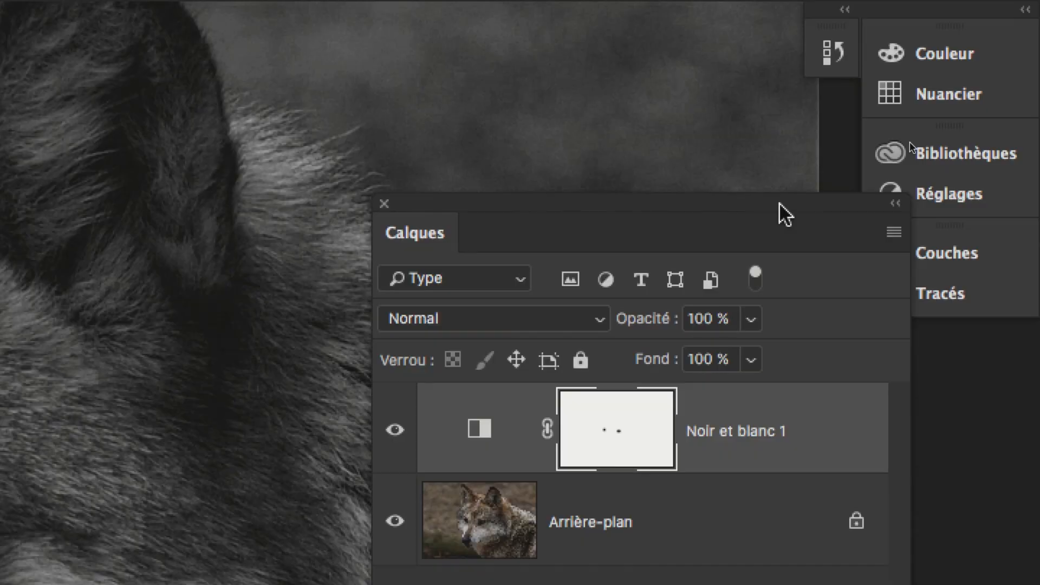
Move the Layers panel beside the wolf's face and compare the eyes with the Noir et blanc mask disabled and enabled
left_click_drag(780, 204, 424, 326)
left_click_drag(480, 255, 637, 246)
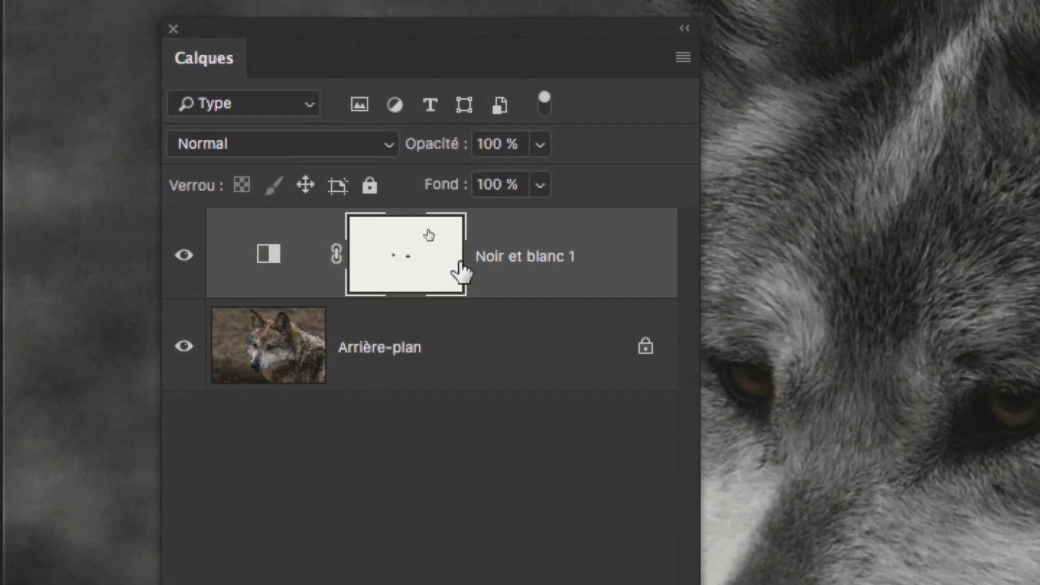
left_click(417, 333, "shift")
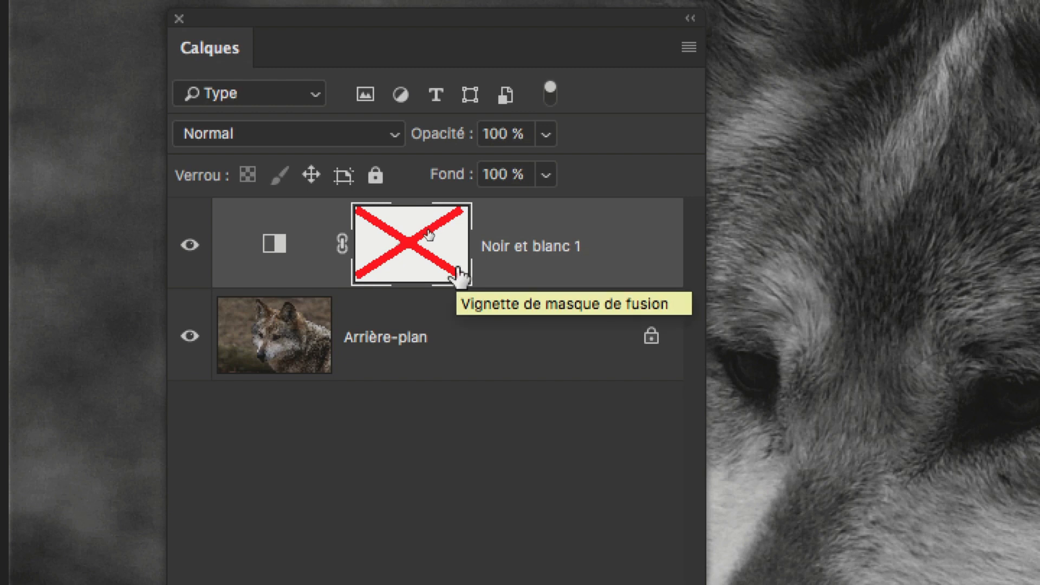
left_click(456, 275, "shift")
left_click(457, 273, "shift")
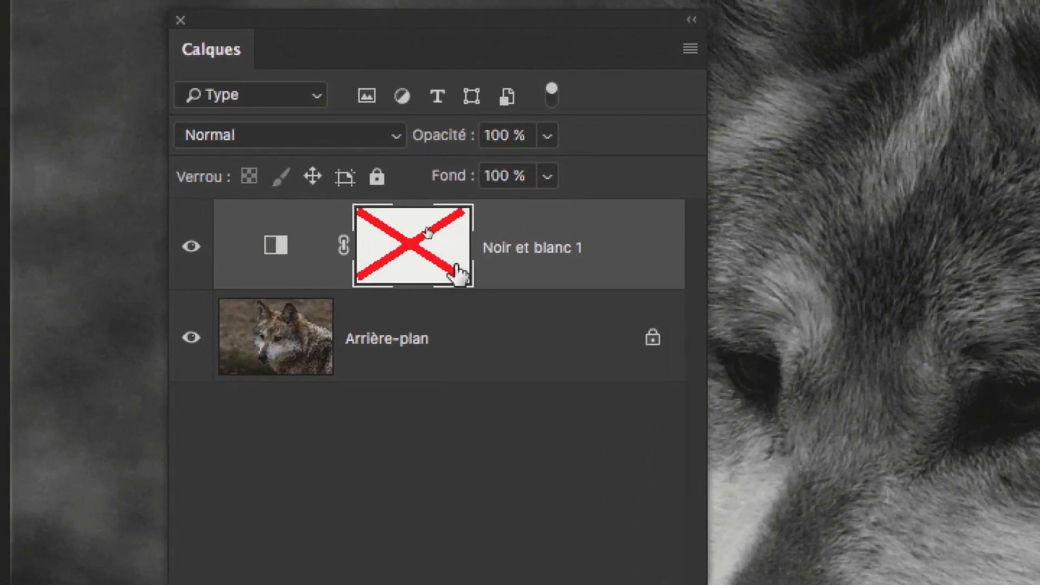
left_click(456, 275, "shift")
left_click(457, 275, "shift")
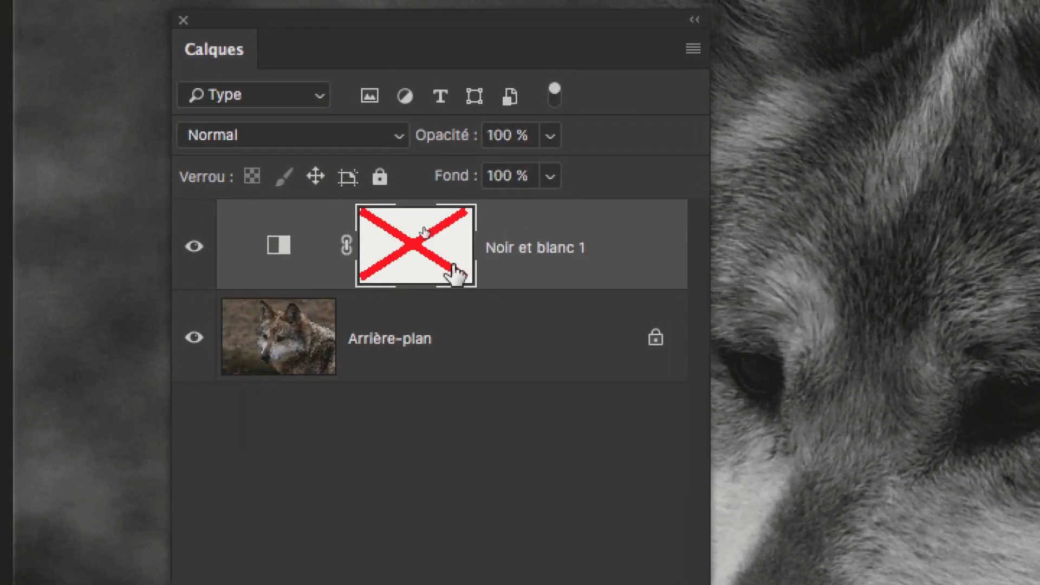
left_click(456, 275, "shift")
left_click(457, 275, "shift")
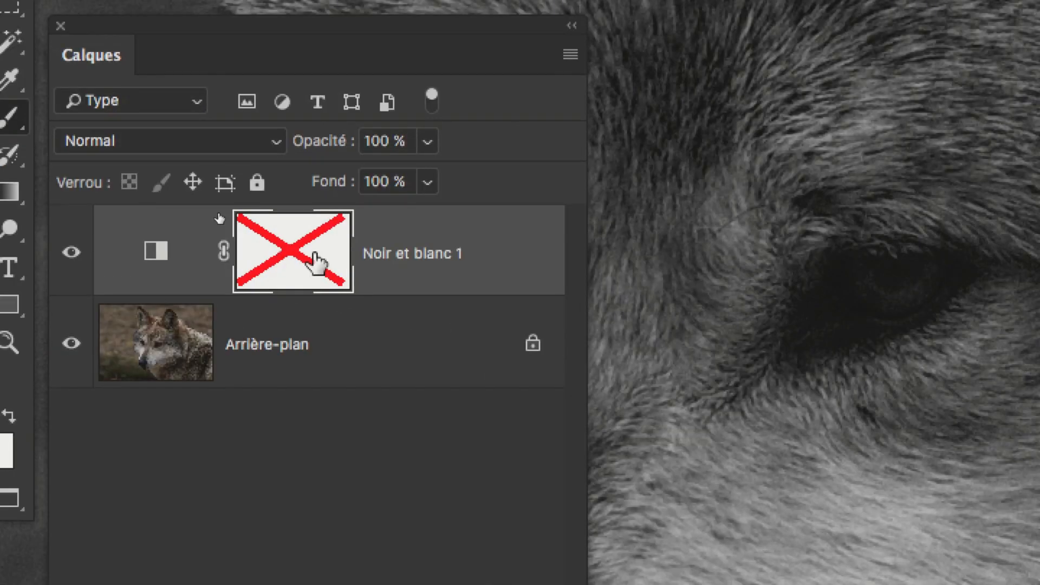
left_click(316, 263, "shift")
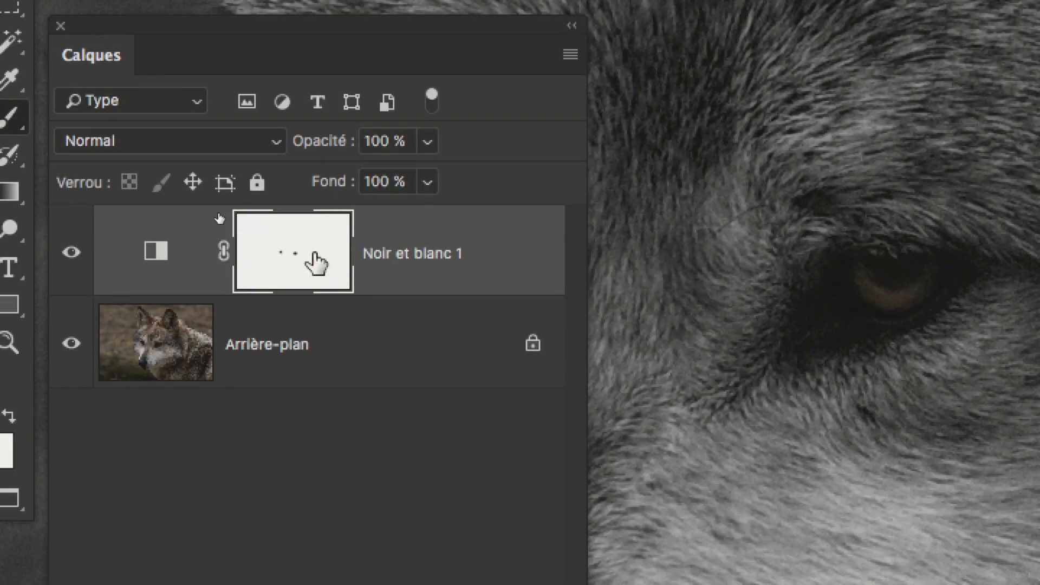
left_click(315, 254, "shift")
left_click(315, 254, "shift")
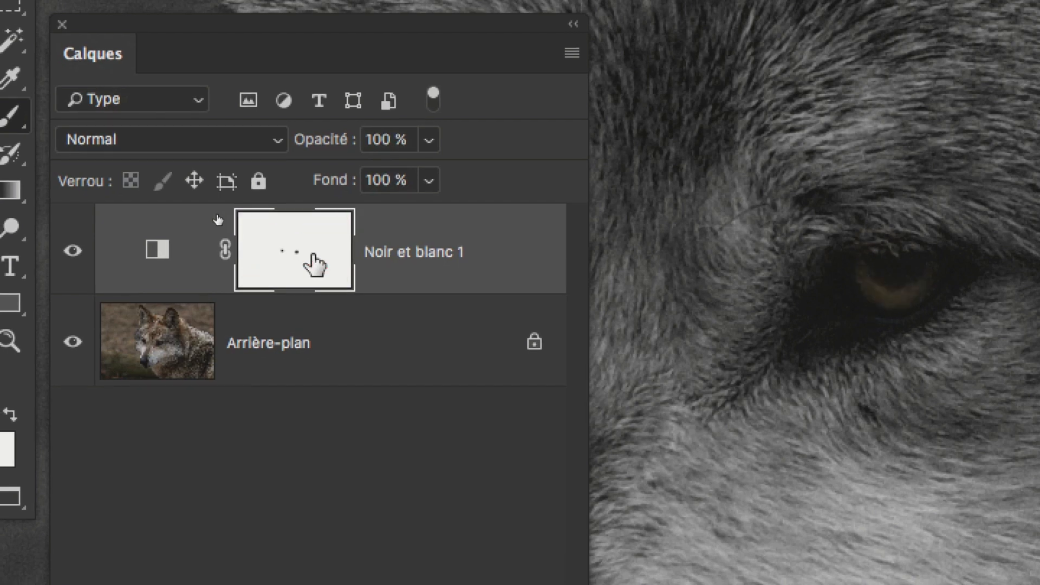
left_click(315, 254, "shift")
left_click(315, 254, "shift")
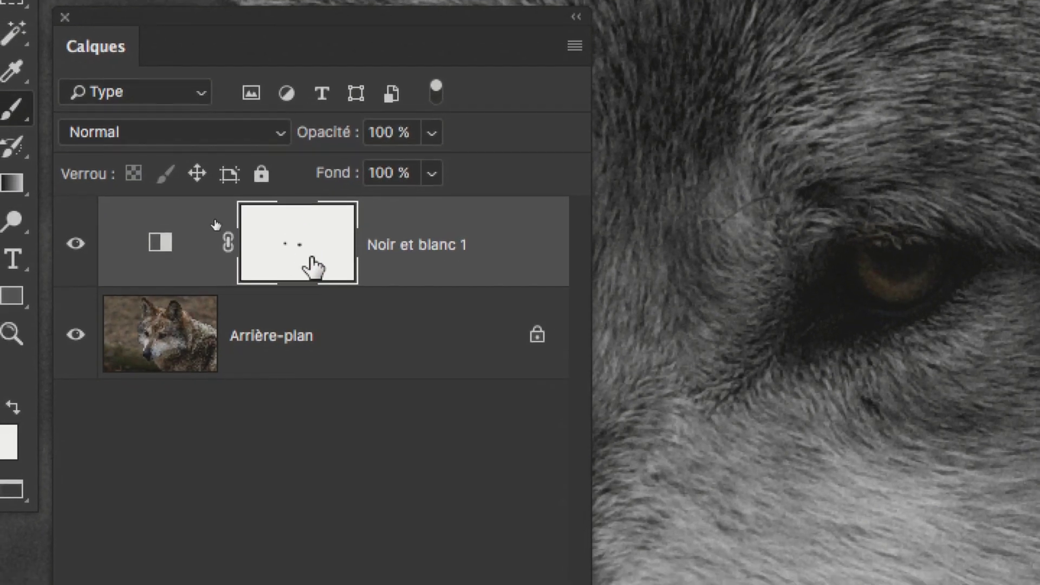
left_click(311, 264, "shift")
left_click(312, 265, "shift")
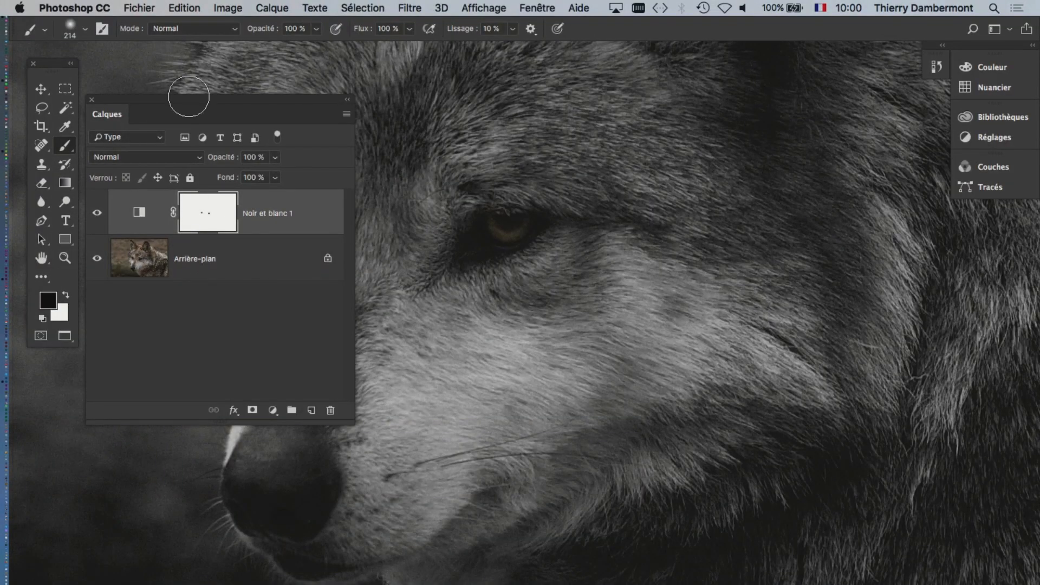
Move the Layers panel off the wolf's face and add a Teinte/Saturation adjustment layer above Noir et blanc 1
left_click_drag(209, 100, 699, 131)
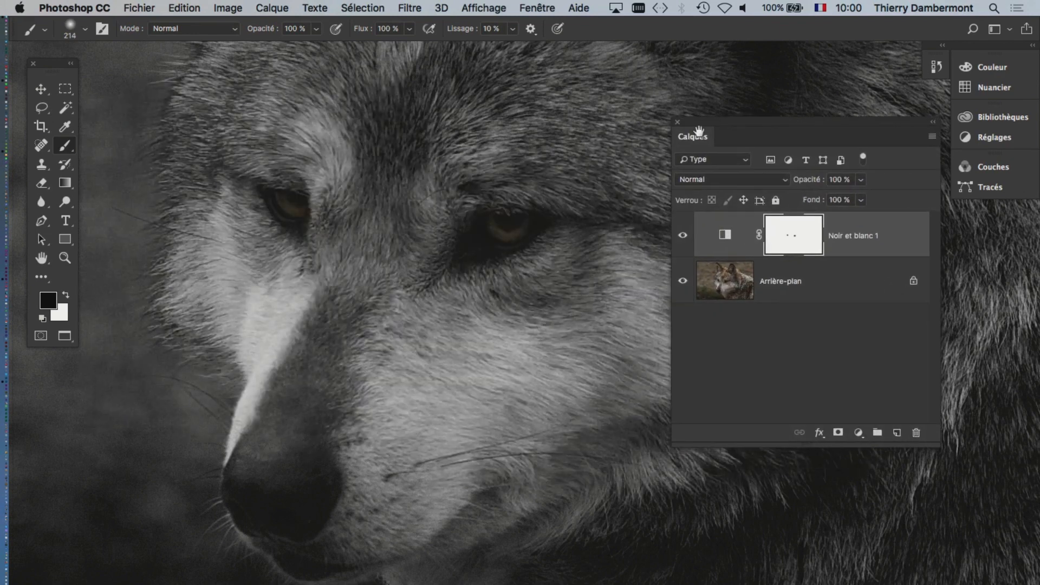
scroll(515, 274, "up", 3)
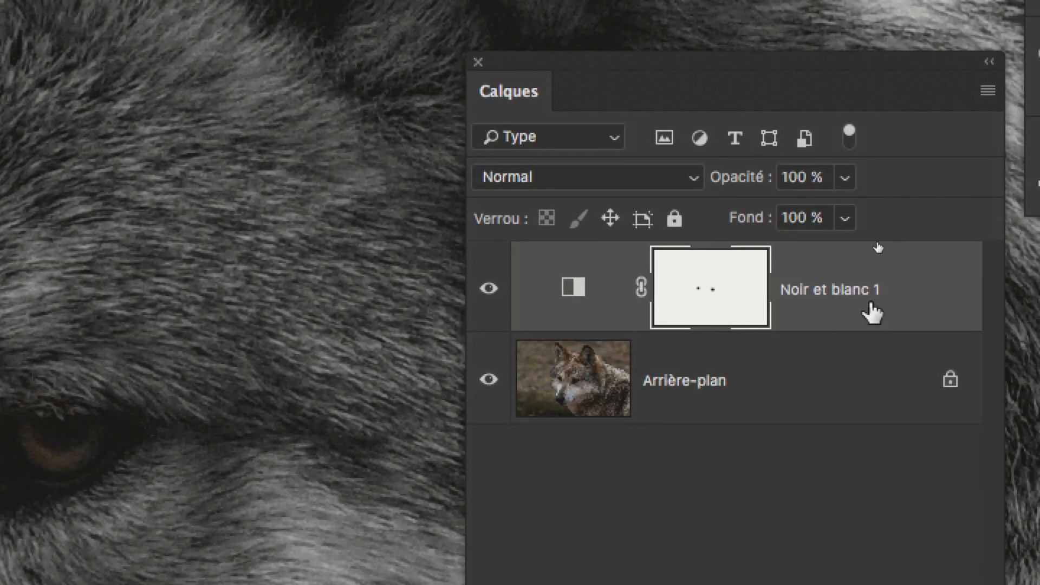
left_click(899, 167)
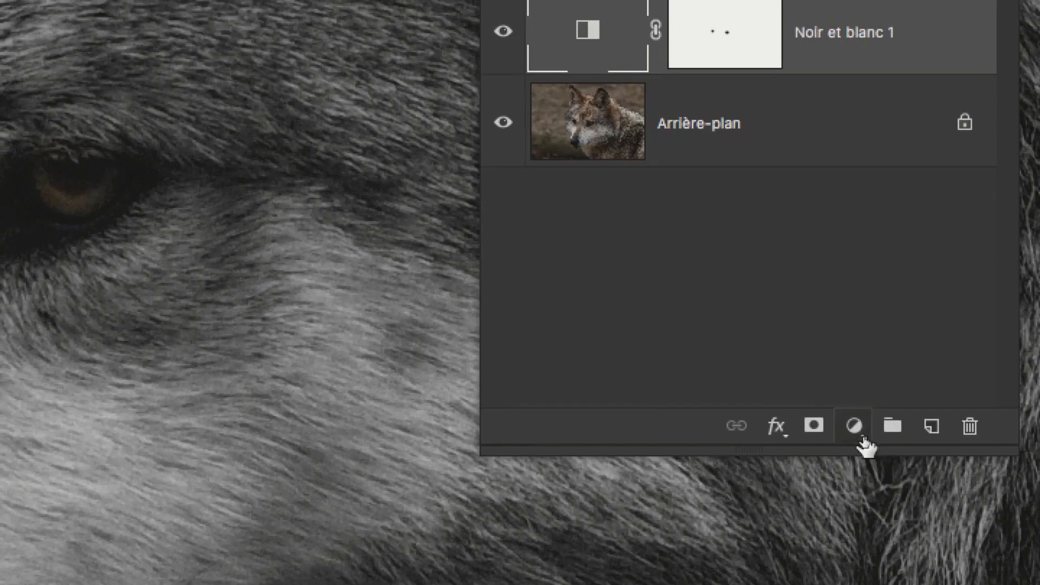
left_click(855, 428)
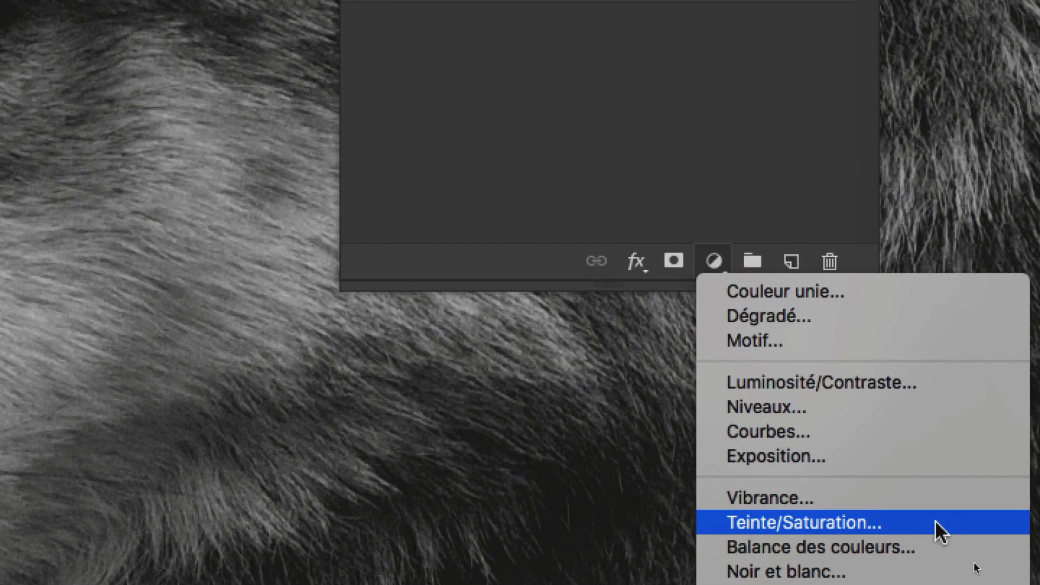
left_click(991, 525)
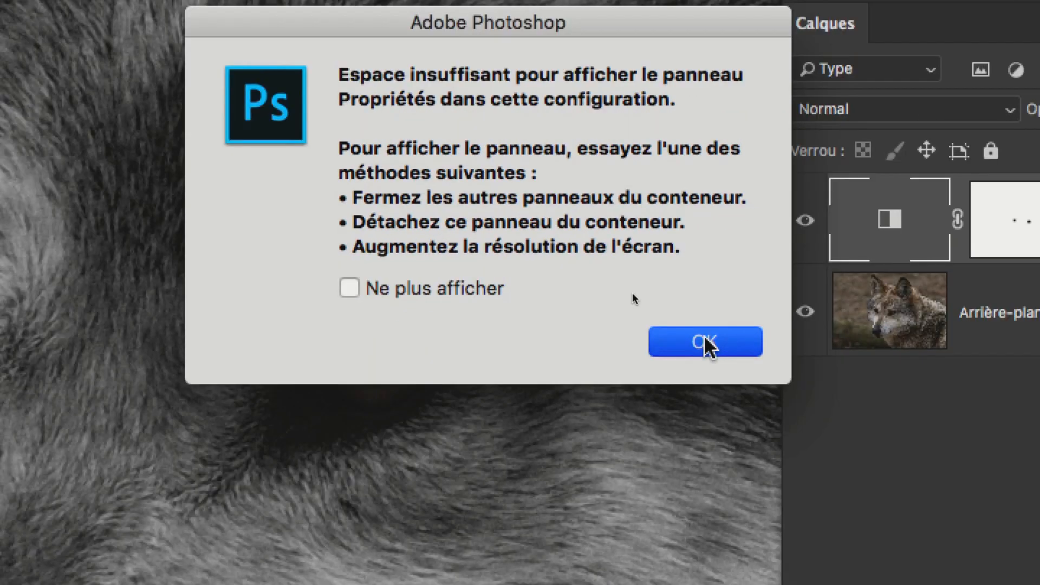
left_click(604, 384)
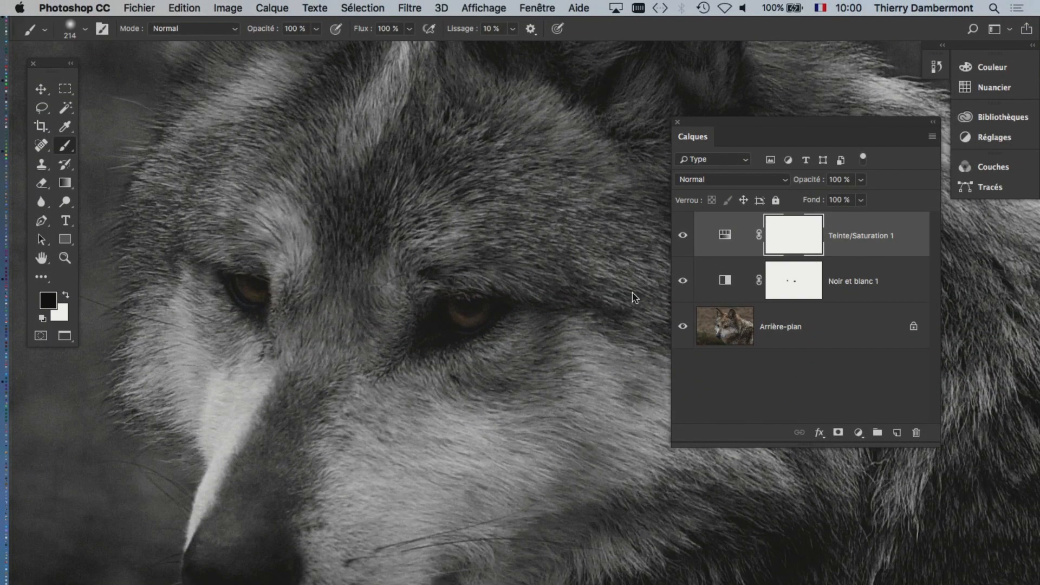
Turn on Coloriser for the Teinte/Saturation adjustment and move its properties clear of the wolf's eyes
left_click_drag(187, 239, 184, 150)
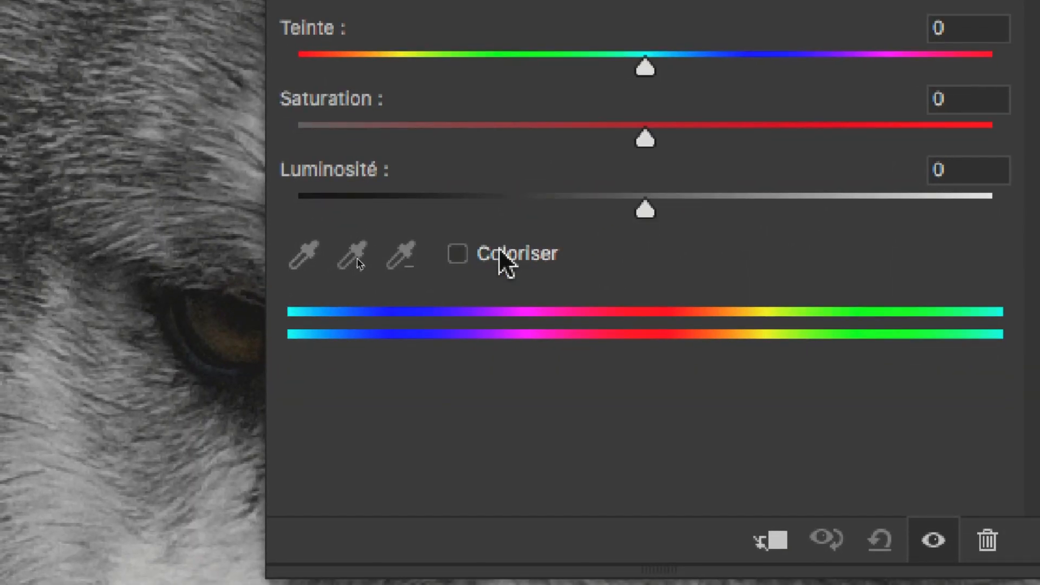
left_click(499, 254)
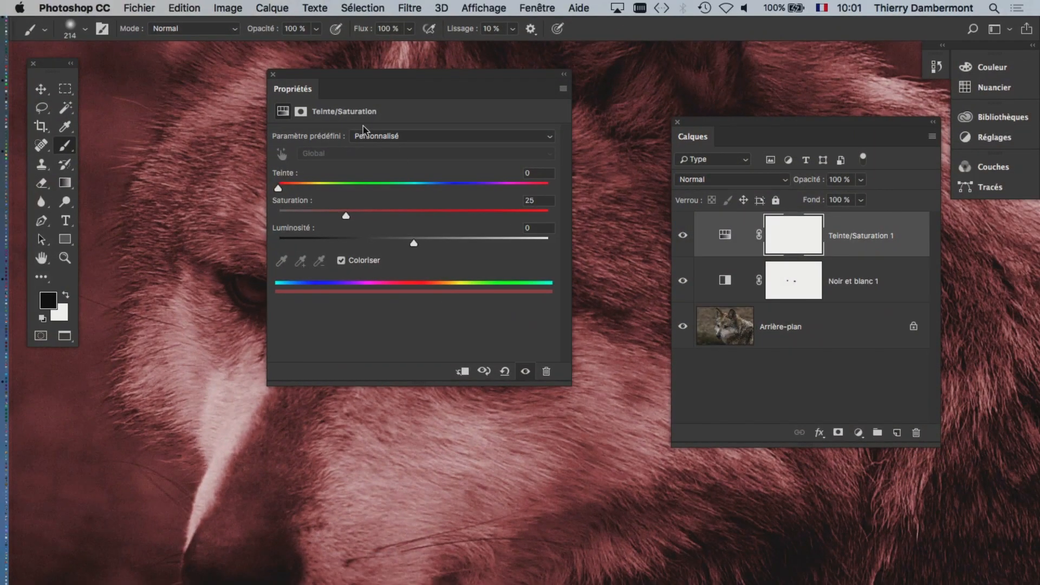
left_click_drag(393, 78, 702, 98)
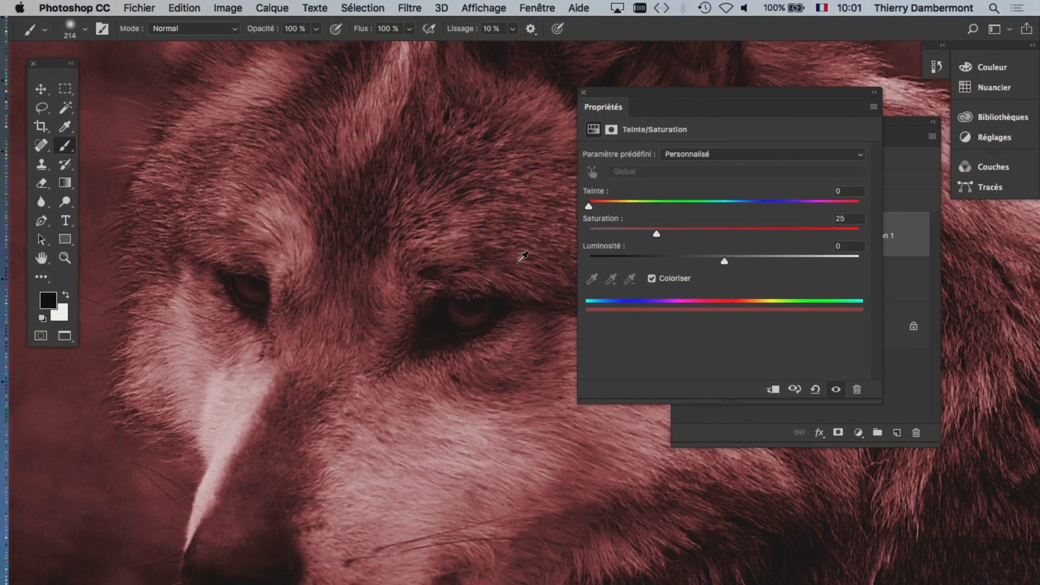
Set Teinte to 205 and Saturation to 79, clear the Properties panel from the photo and check the tinted wolf
scroll(519, 262, "down", 4)
left_click_drag(478, 281, 393, 255)
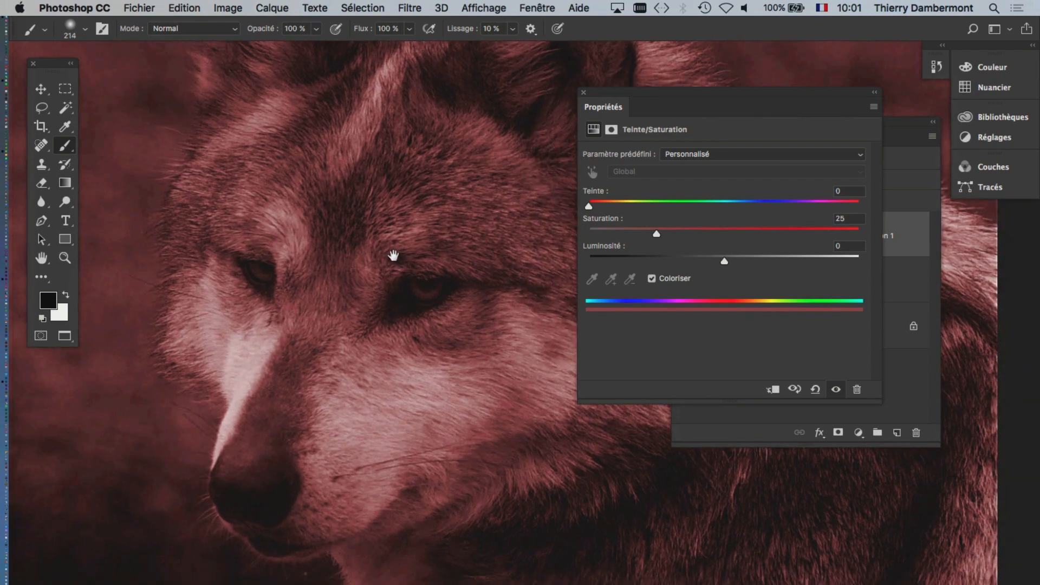
left_click_drag(619, 208, 743, 208)
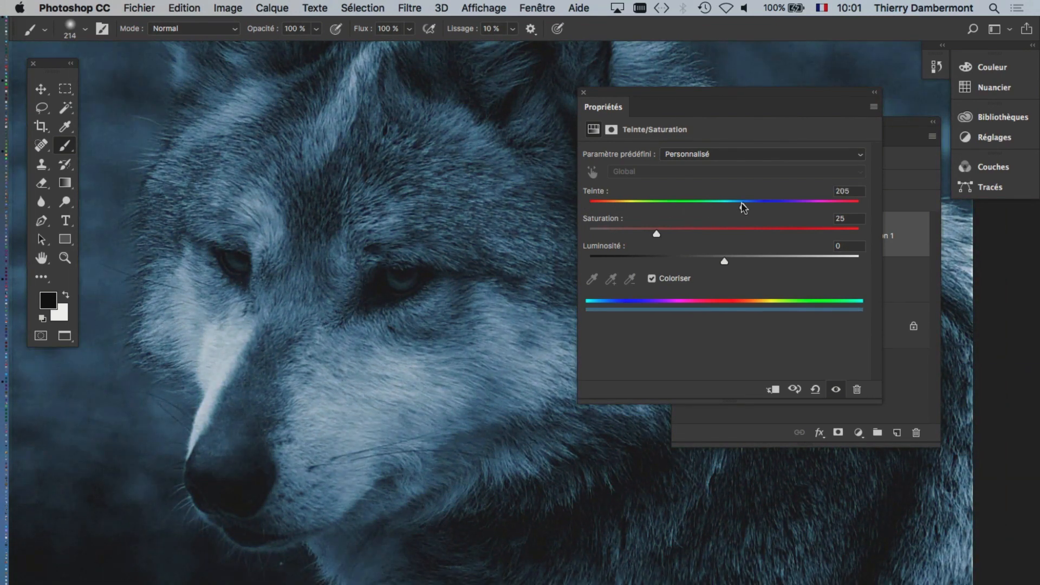
left_click_drag(677, 233, 800, 239)
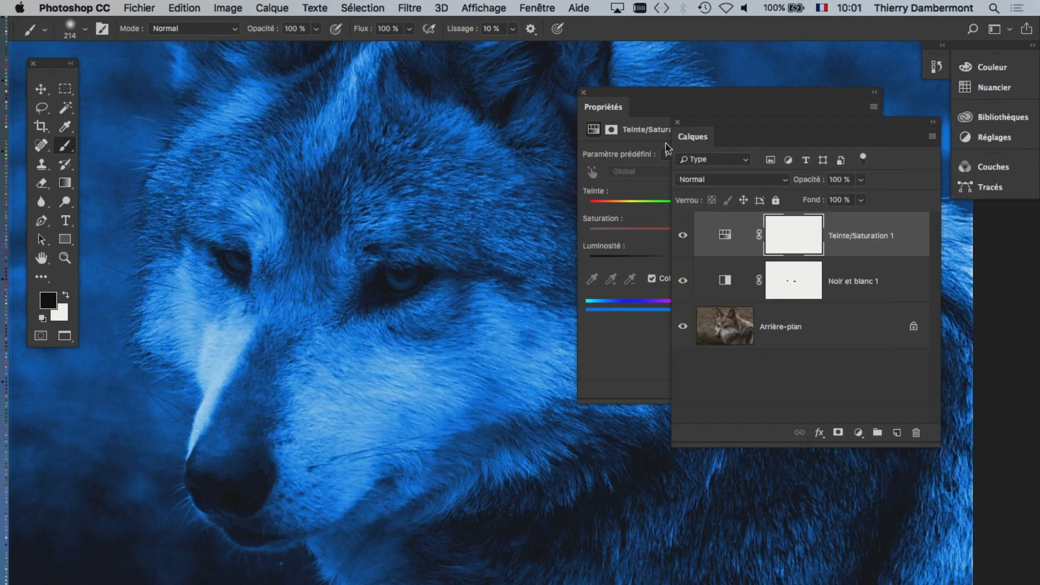
left_click(674, 95)
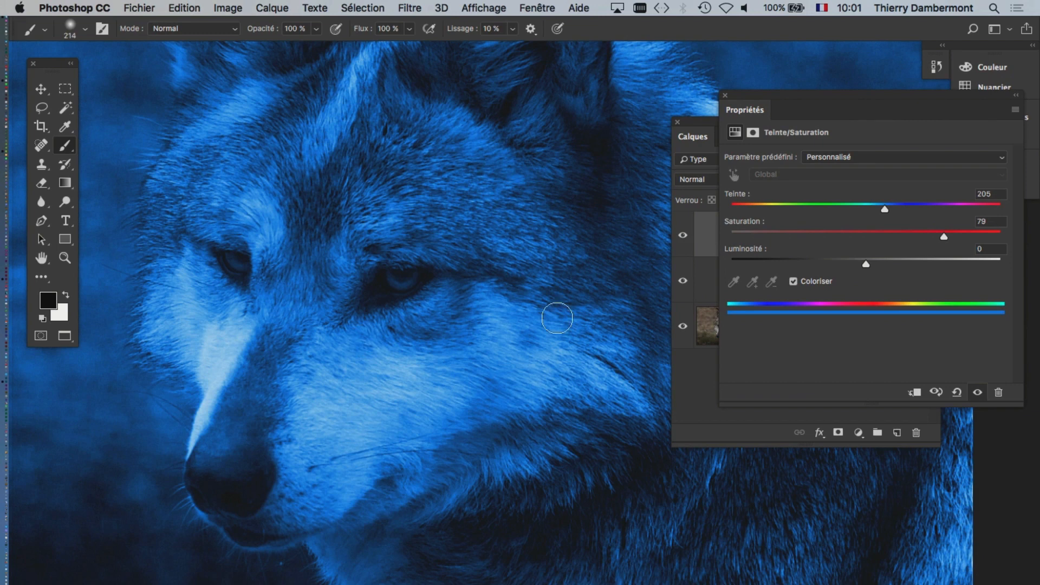
scroll(389, 412, "down", 2)
scroll(388, 412, "down", 2)
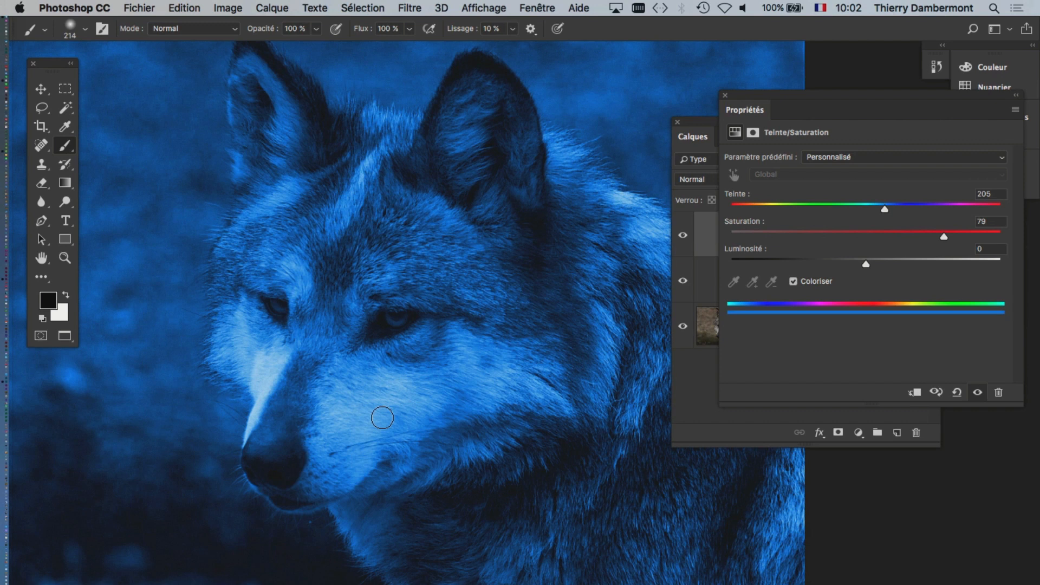
key("F7")
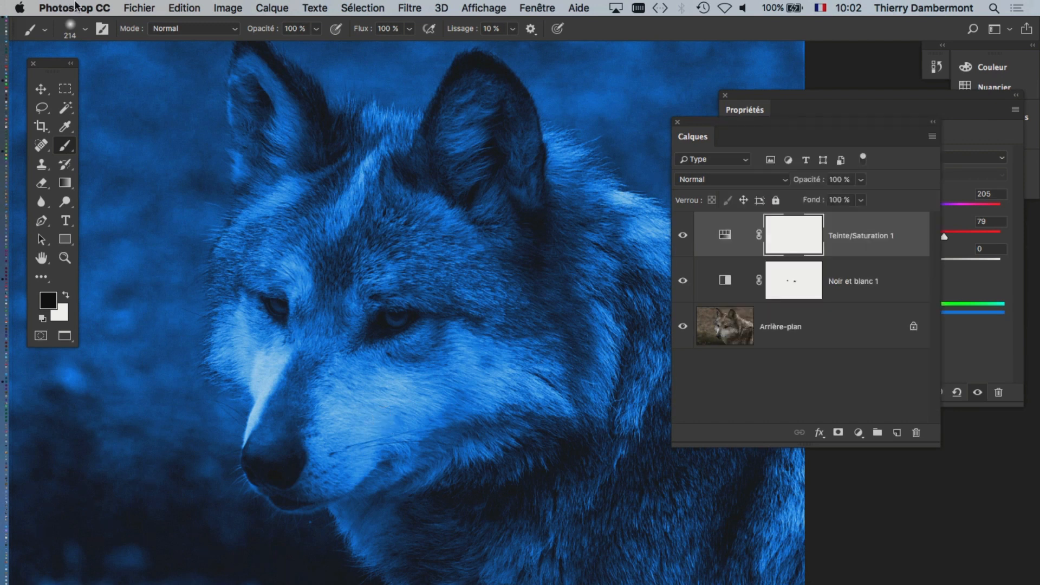
left_click(139, 8)
key("super+Tab")
left_click(509, 342)
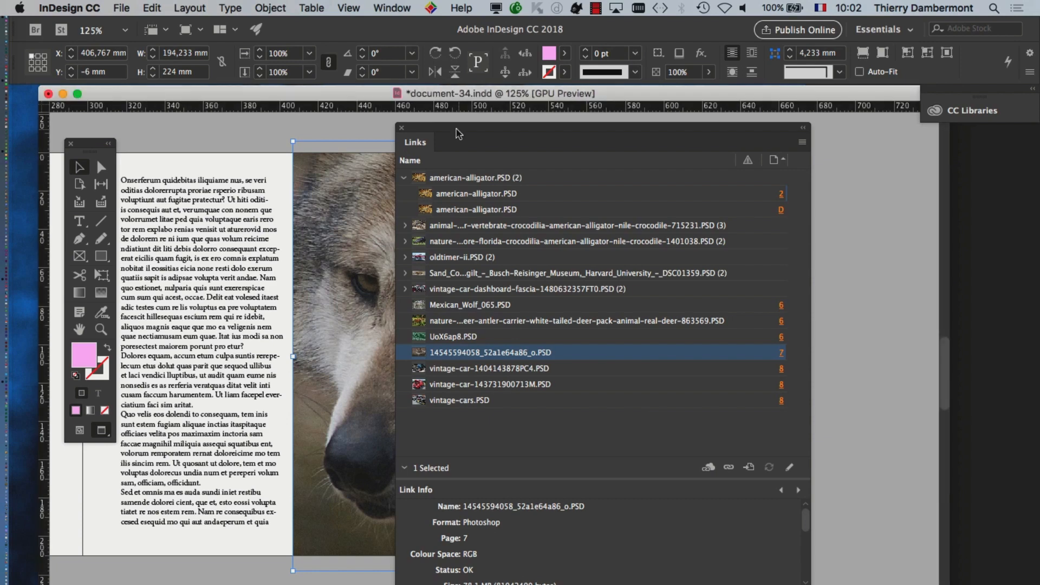
left_click_drag(455, 128, 887, 200)
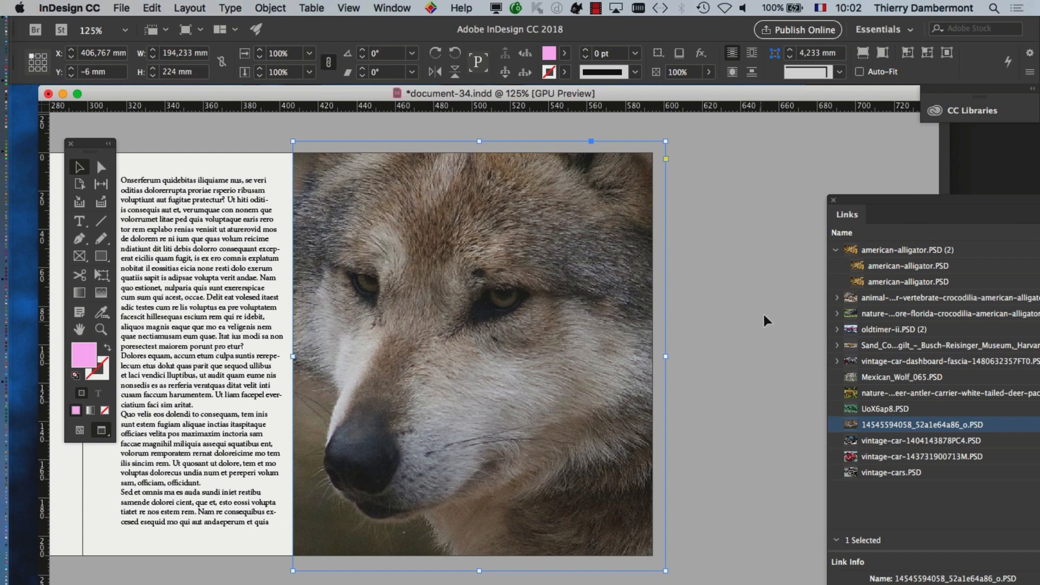
left_click_drag(877, 200, 578, 193)
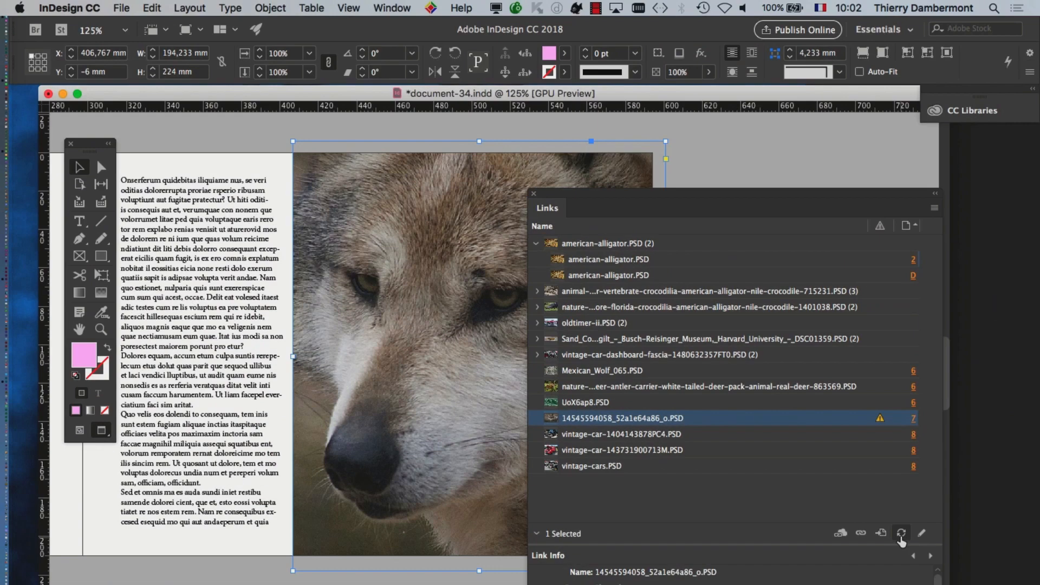
left_click(880, 517)
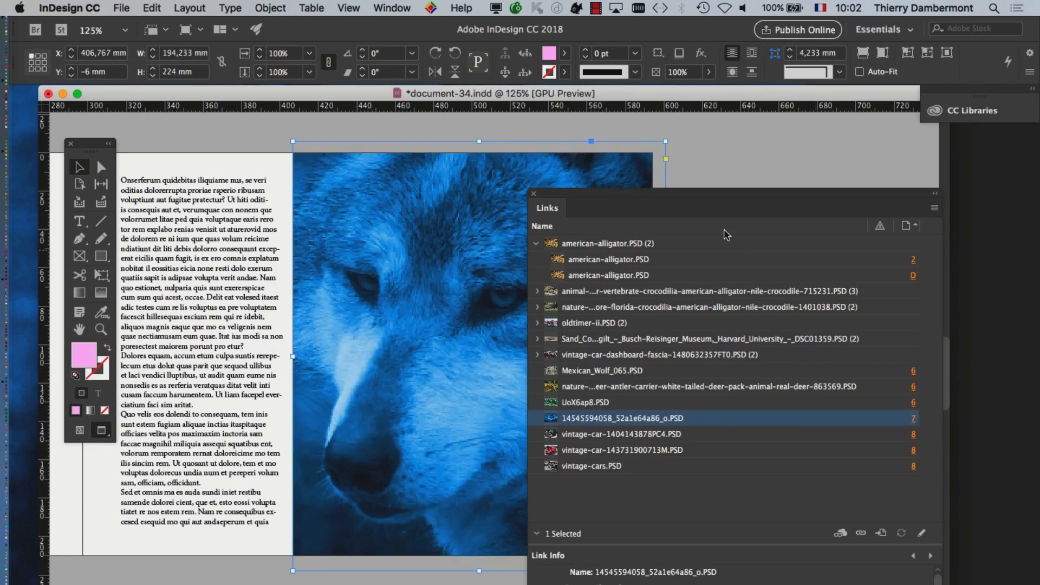
Clear the Links panel from the spread and examine the updated wolf photo beside the text and animal photos on pages 6-7
left_click_drag(617, 193, 836, 168)
key("super+minus")
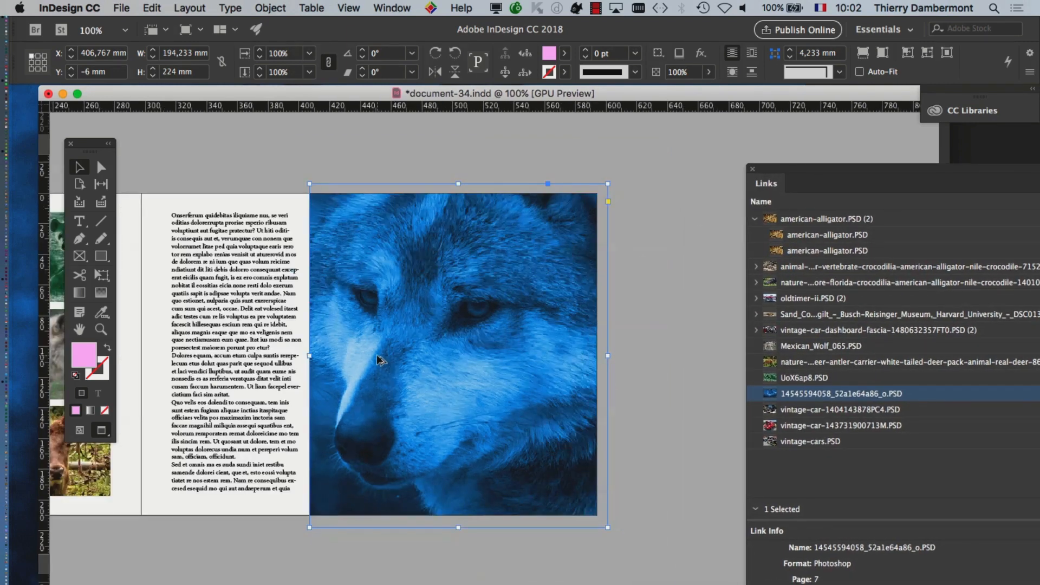
left_click(349, 566)
scroll(413, 434, "left", 5)
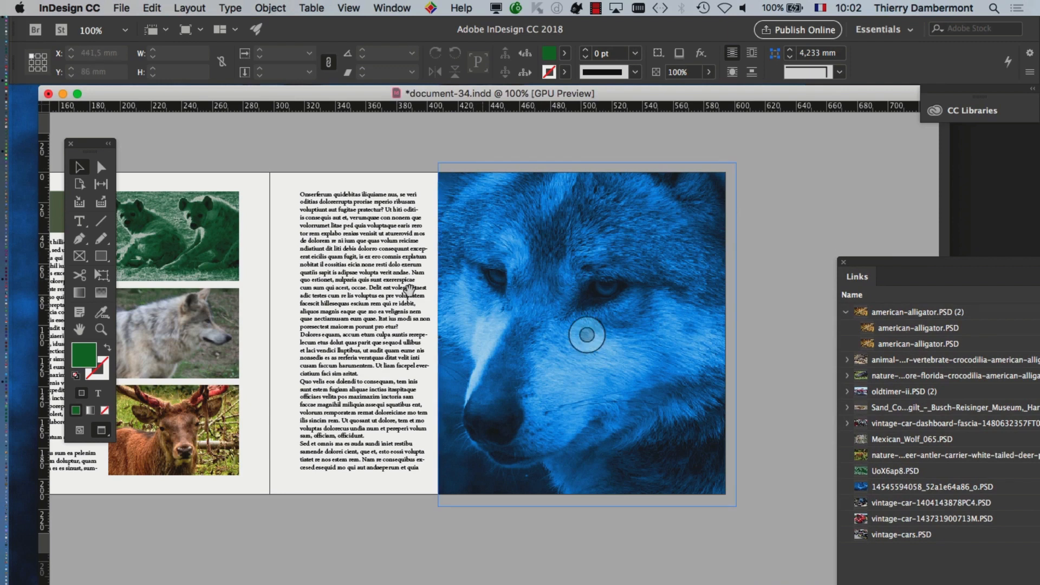
left_click_drag(396, 287, 560, 265)
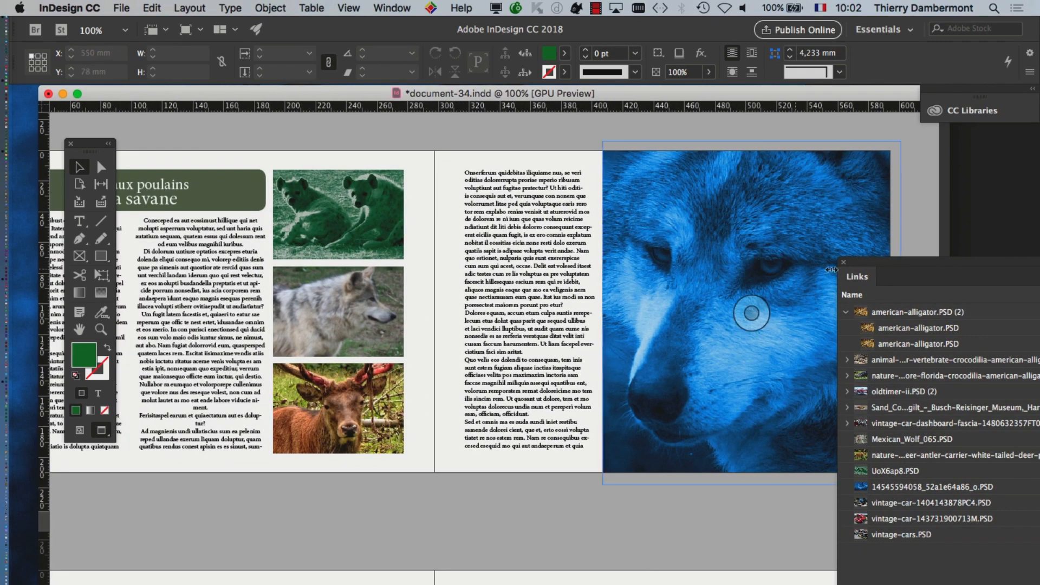
left_click_drag(866, 268, 855, 506)
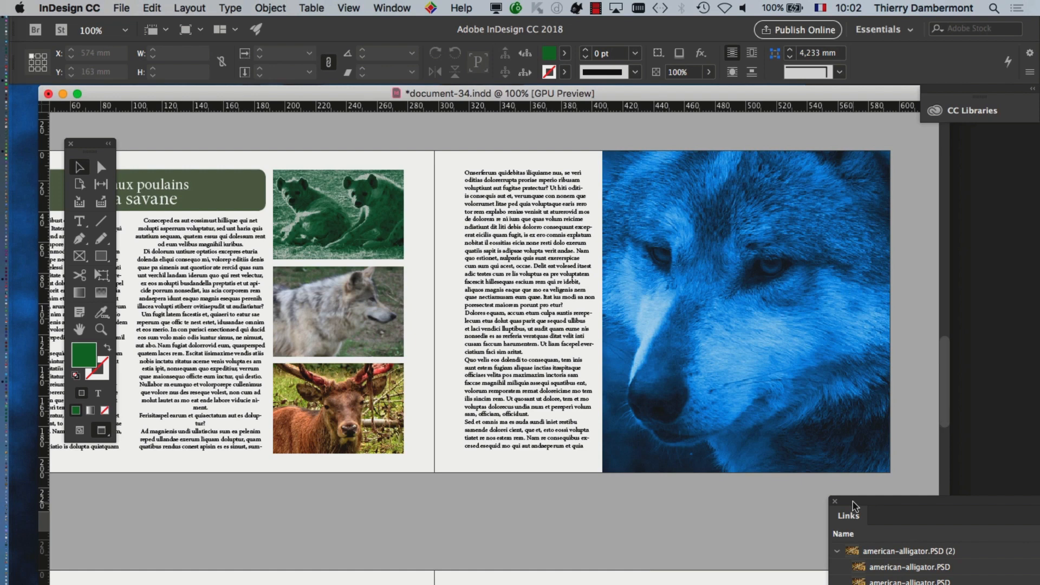
left_click_drag(974, 503, 622, 114)
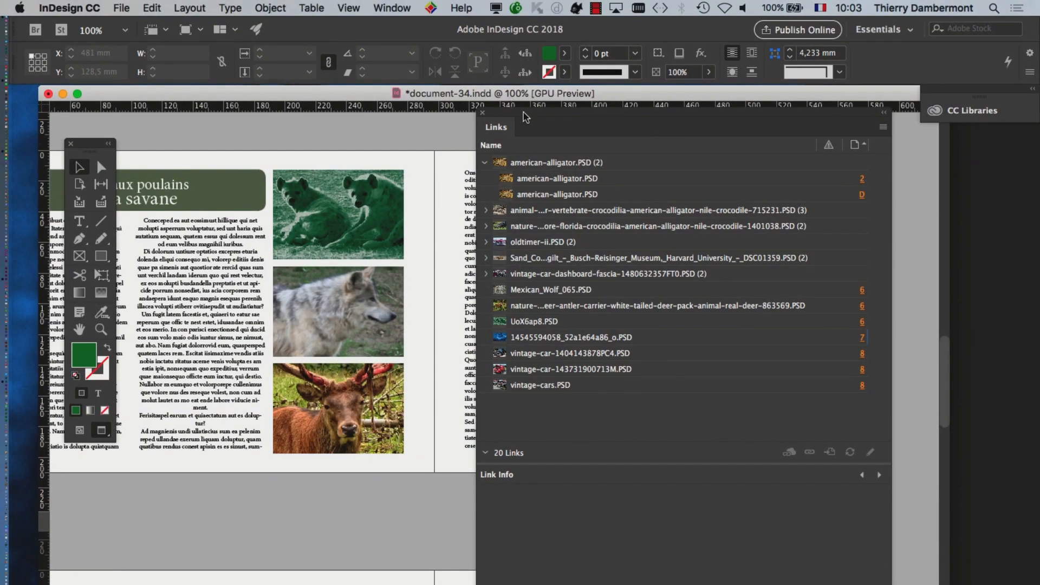
left_click_drag(523, 112, 926, 331)
left_click_drag(573, 285, 463, 284)
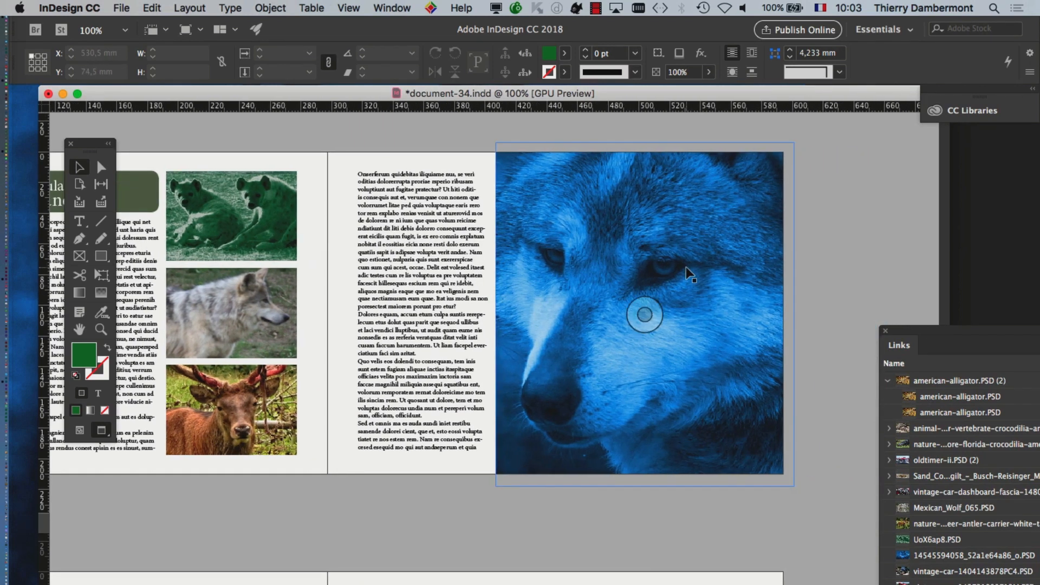
scroll(559, 285, "up", 1)
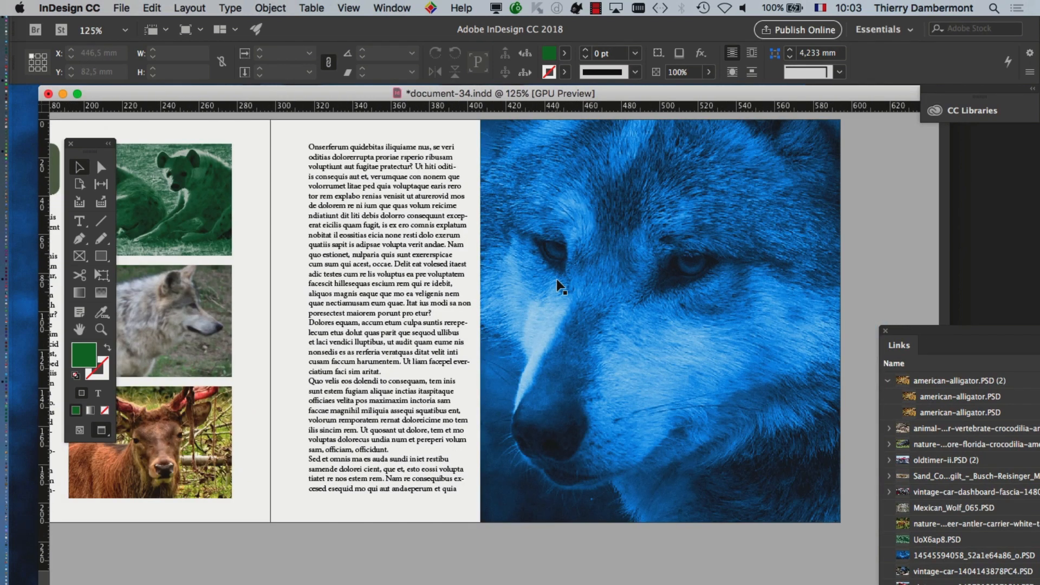
Switch to Photoshop, hide Noir et blanc 1 to check its effect and move the Layers and Properties panels off the wolf
key("super+Tab")
key("super+Tab")
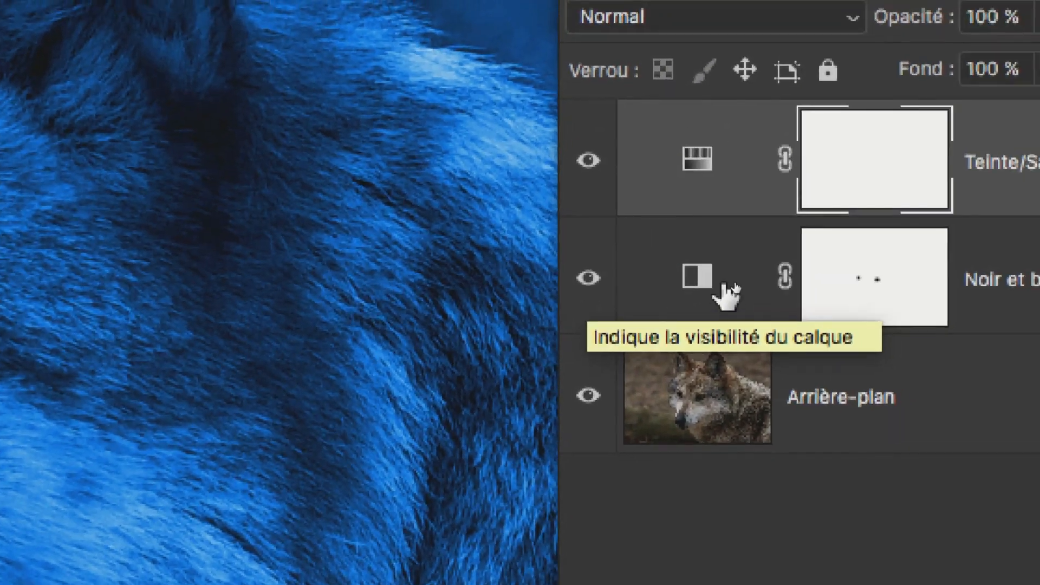
left_click(734, 283)
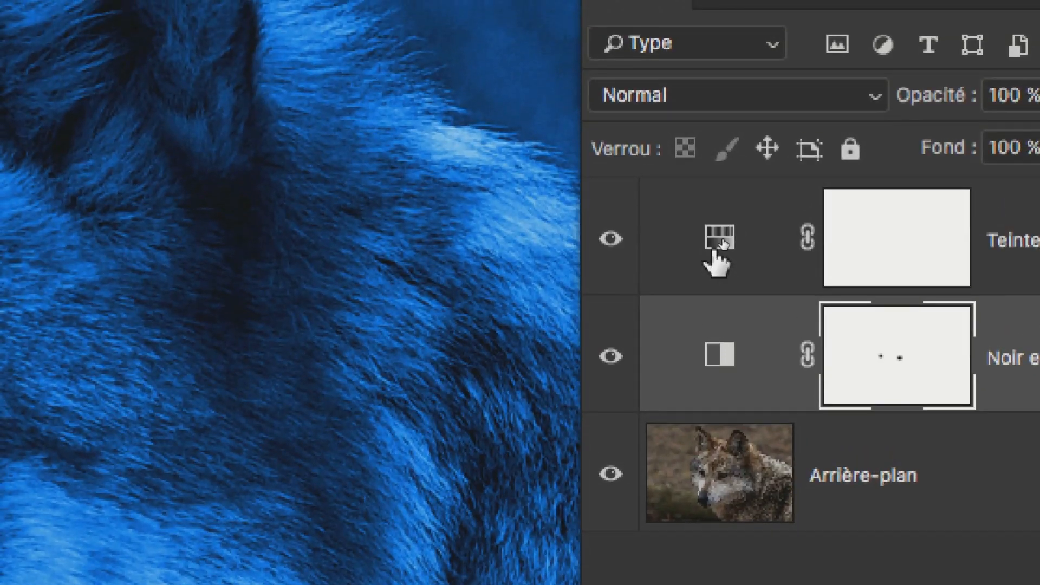
left_click(705, 181)
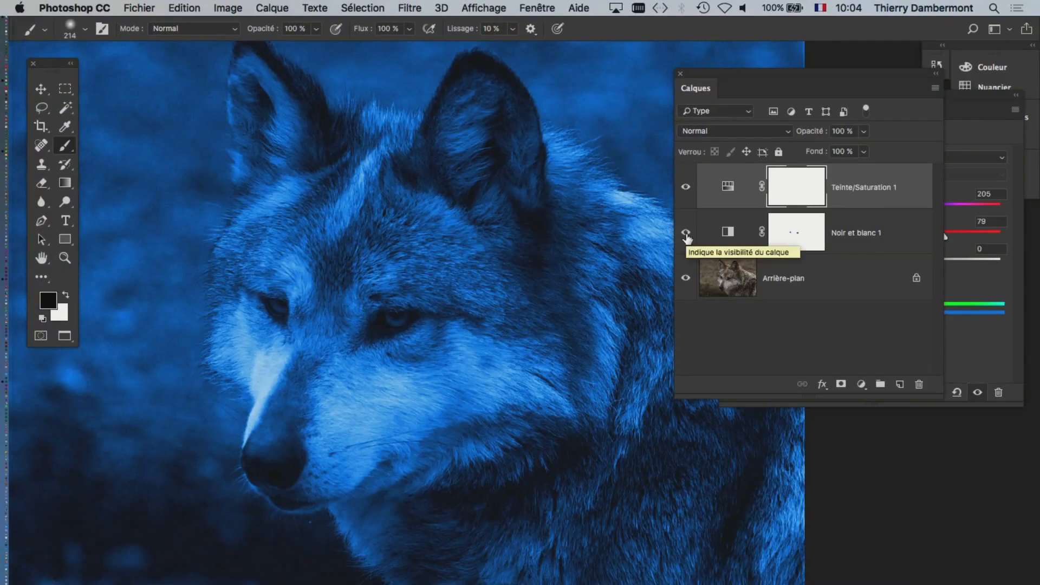
left_click(686, 234)
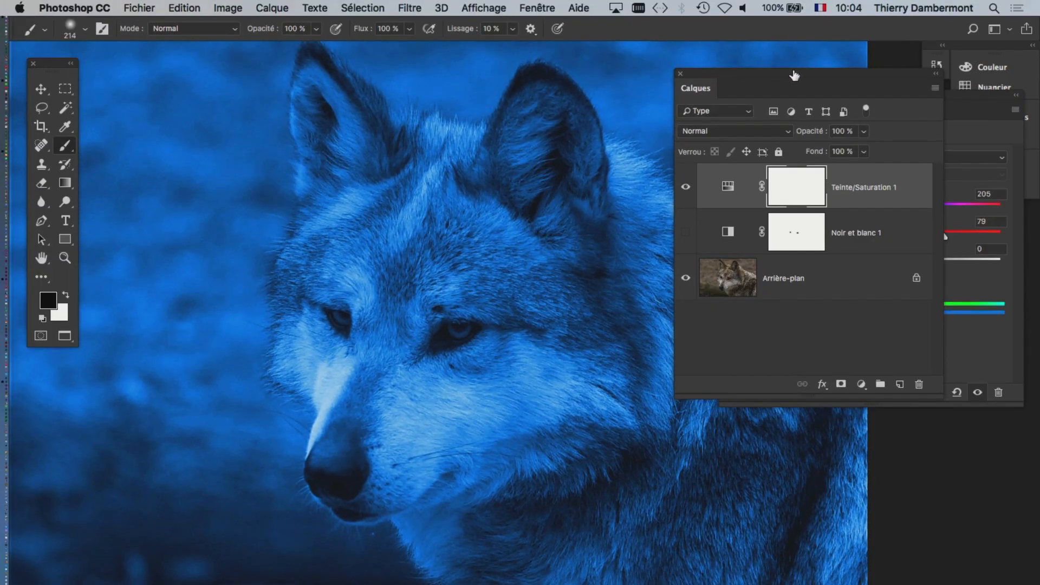
left_click_drag(794, 75, 890, 71)
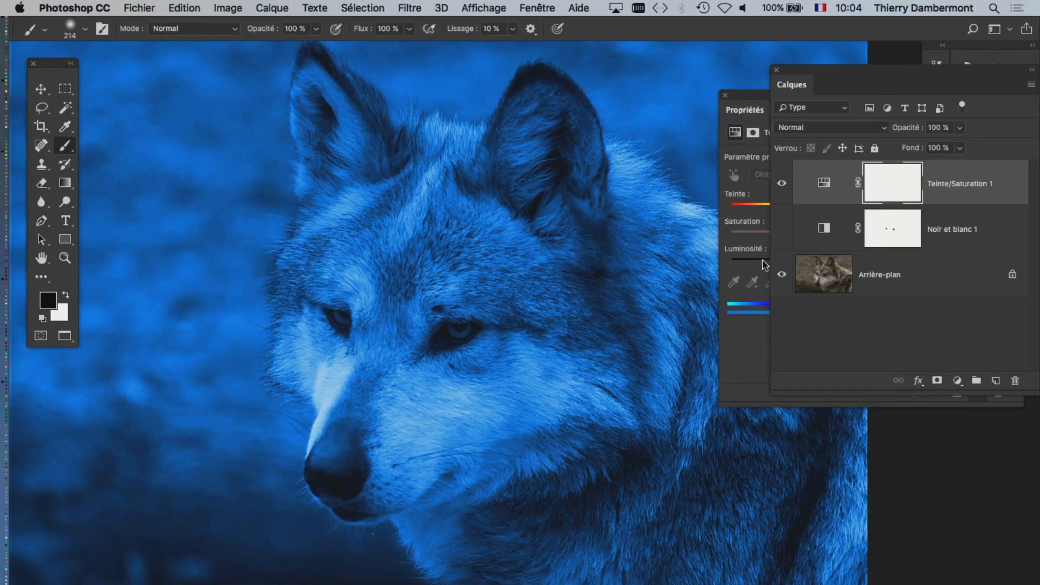
left_click_drag(736, 100, 802, 538)
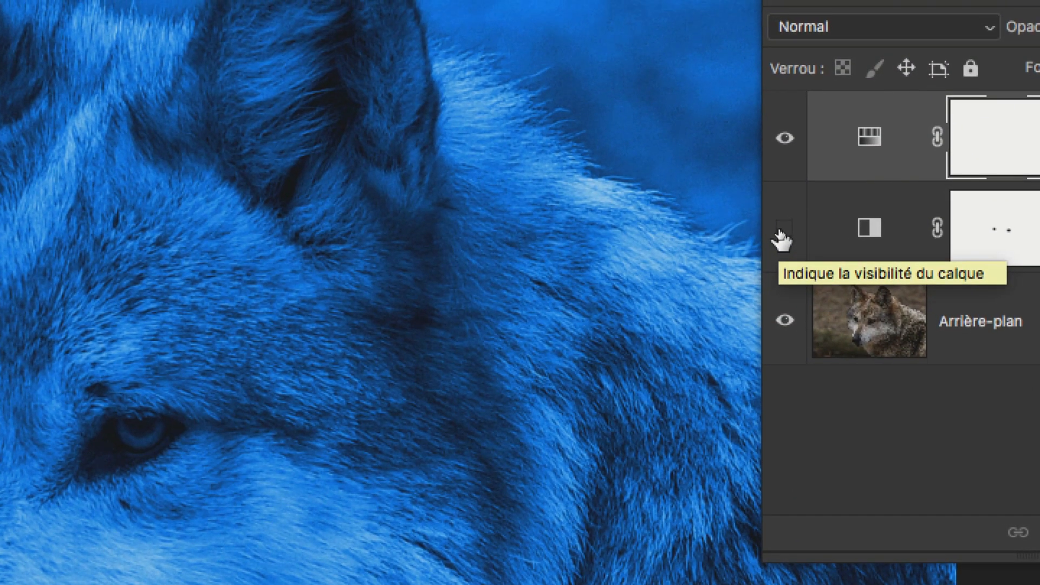
Compare the blue tint with Noir et blanc 1 shown and hidden, leaving it visible with Teinte/Saturation 1 selected
left_click(783, 227)
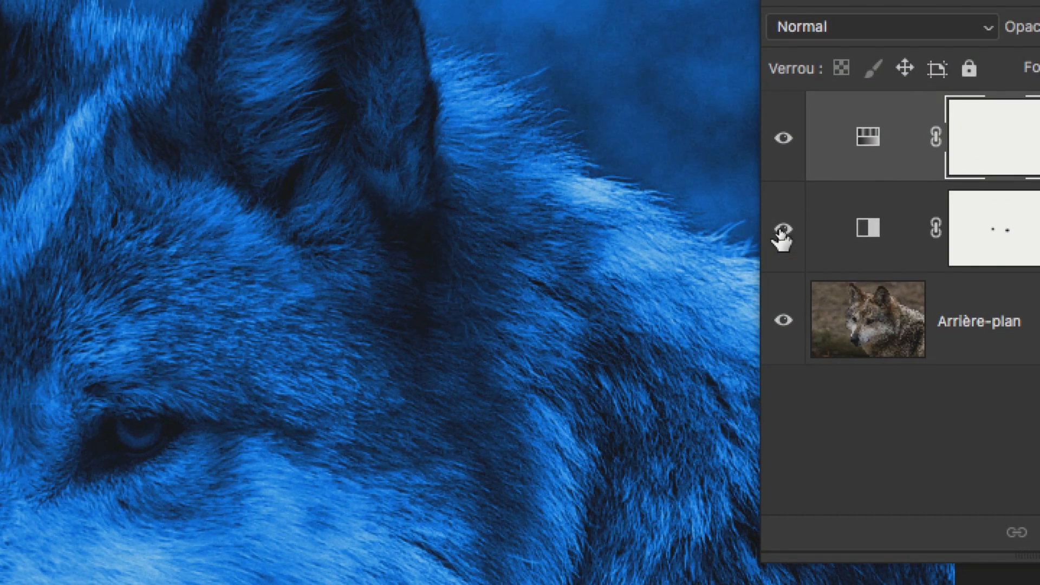
left_click(781, 231)
left_click(780, 233)
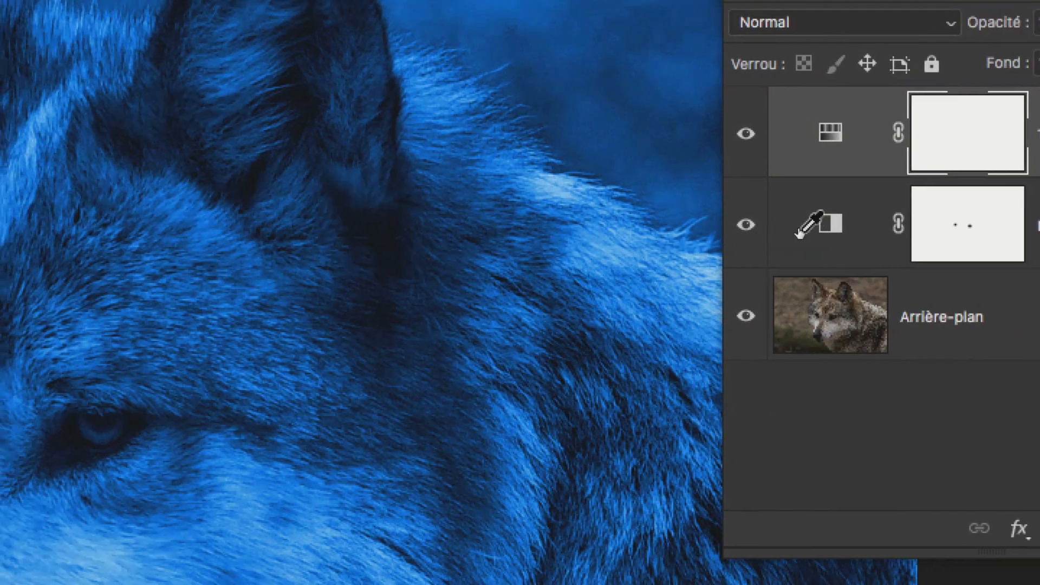
left_click(841, 230)
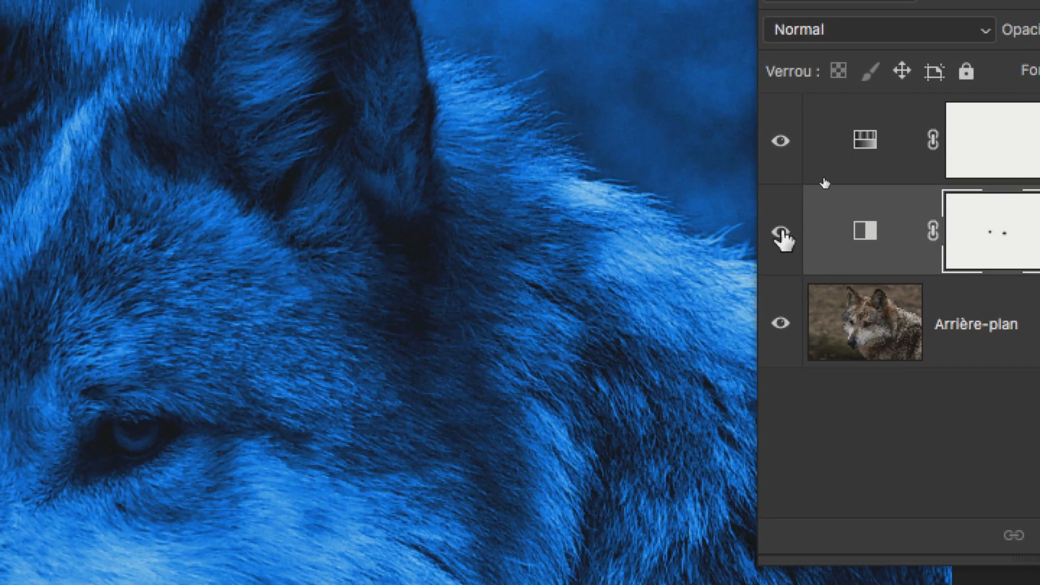
left_click(863, 149)
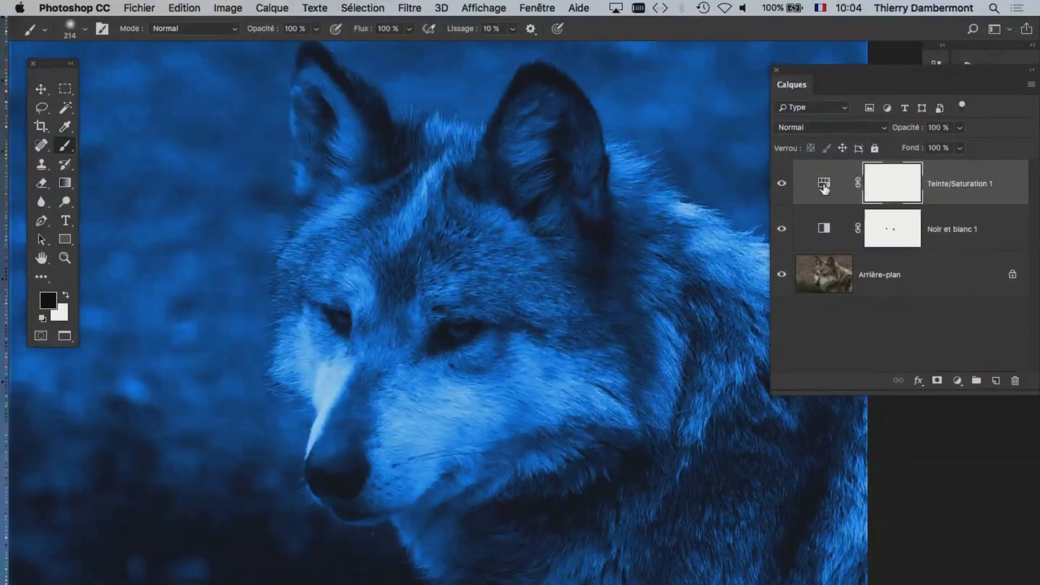
Move the Properties panel off the tools and place it below the Layers panel
left_click_drag(372, 352, 38, 196)
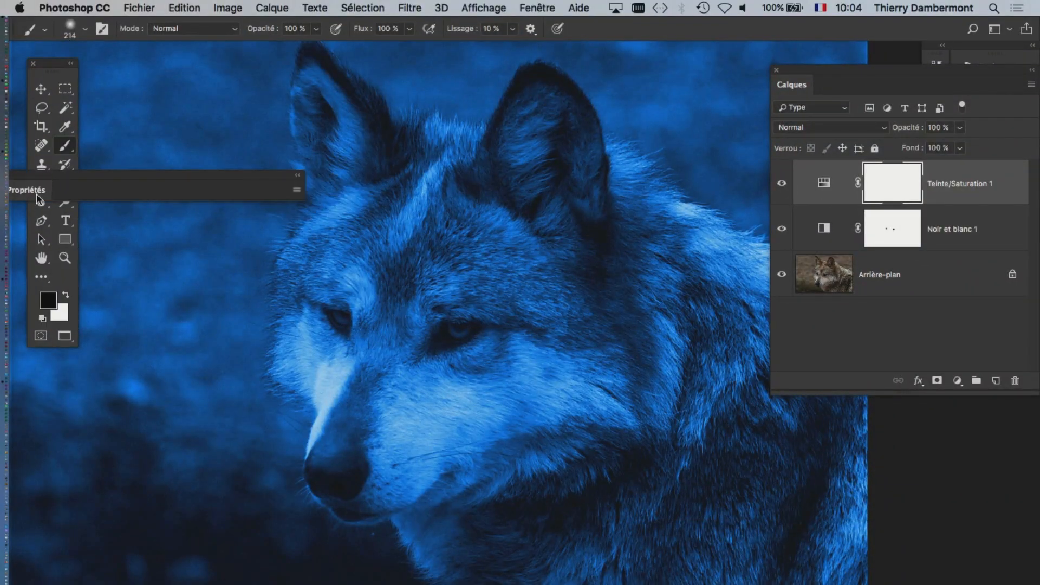
double_click(90, 190)
left_click_drag(111, 178, 852, 478)
double_click(785, 491)
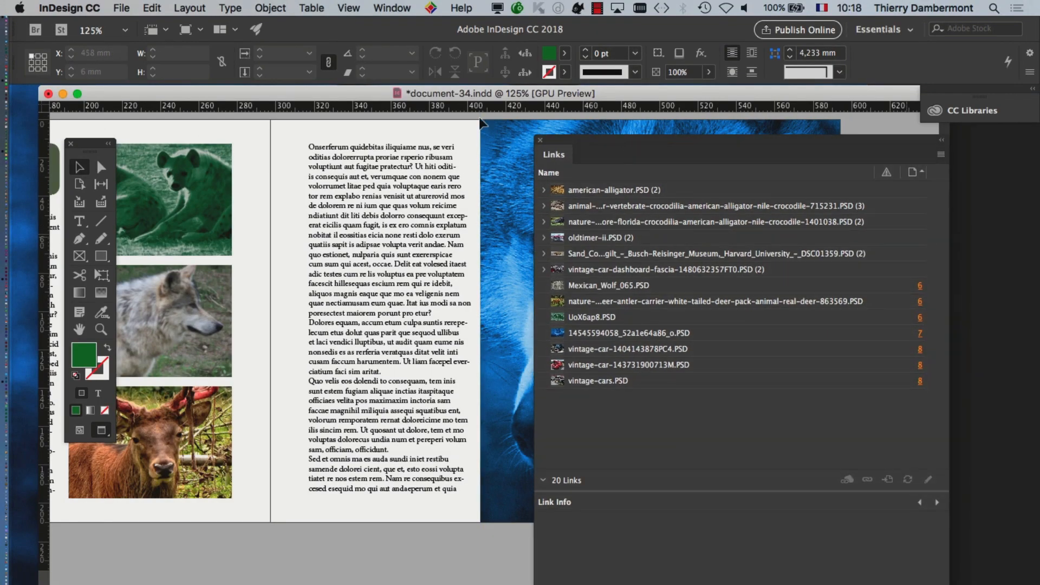
Close the Links panel, open the Pages panel and go to page 10
left_click(540, 140)
left_click(392, 8)
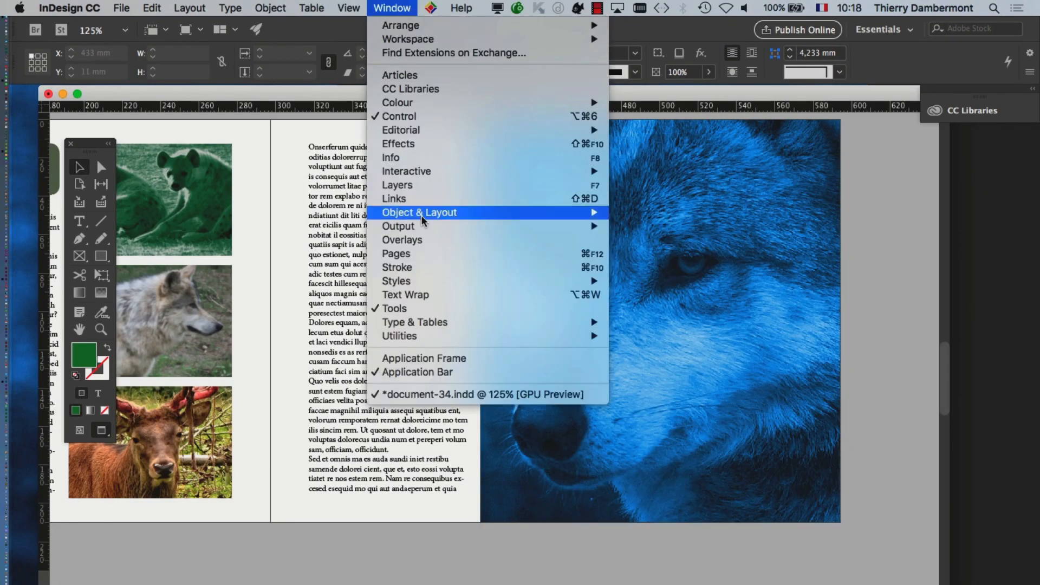
left_click(420, 254)
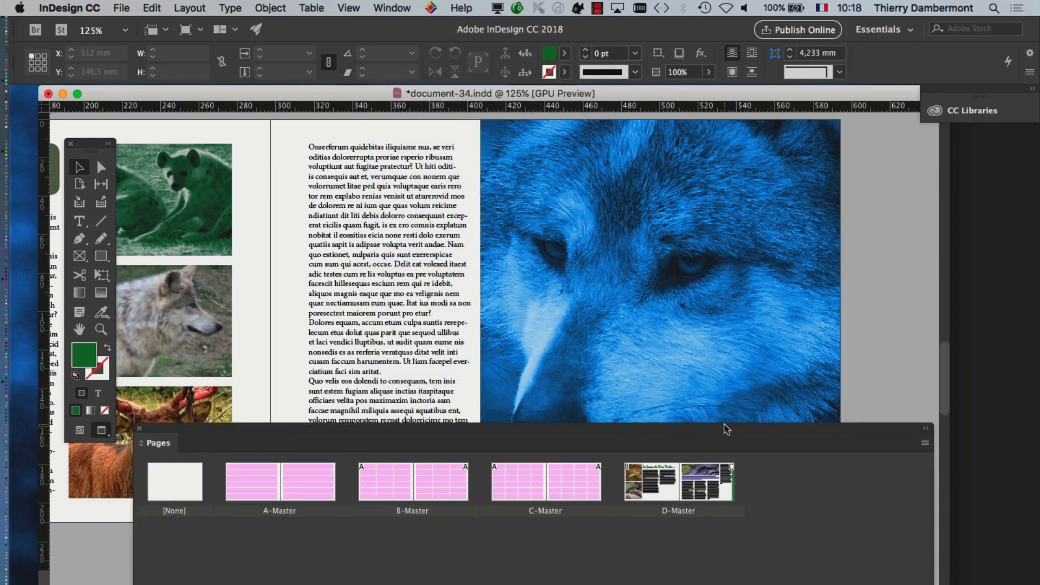
left_click_drag(726, 429, 815, 115)
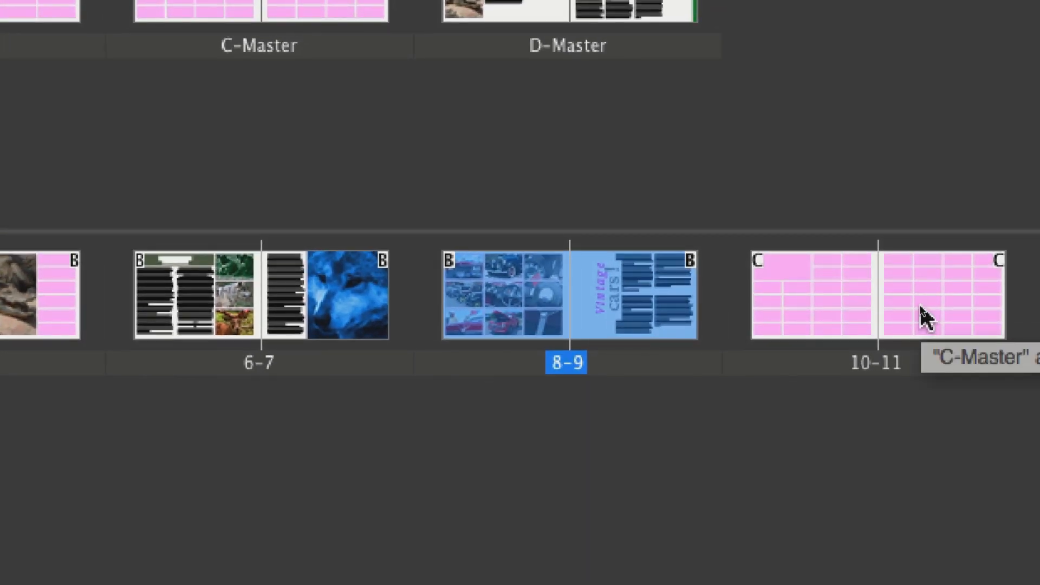
left_click(854, 309)
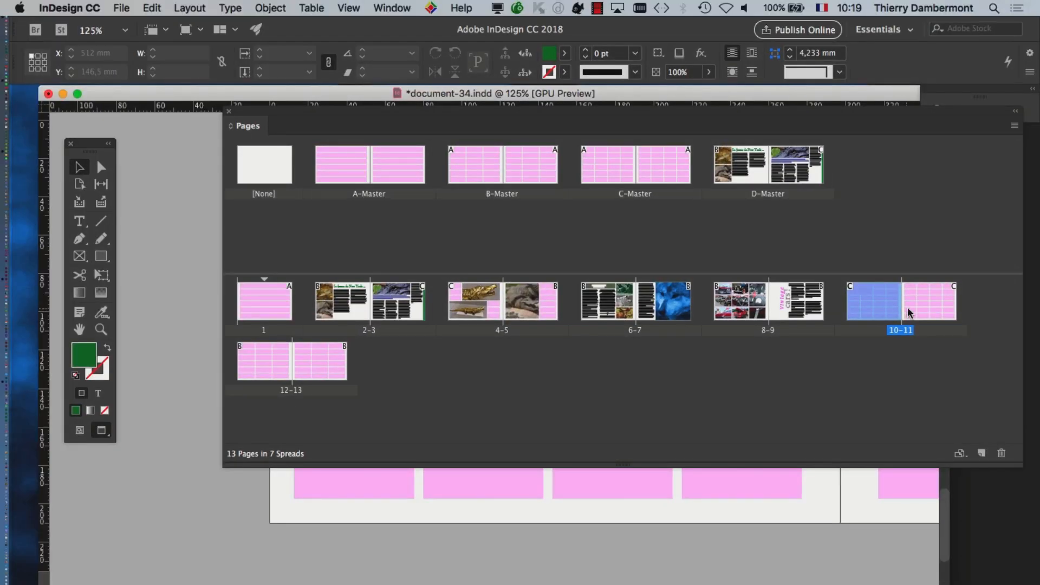
left_click(909, 312)
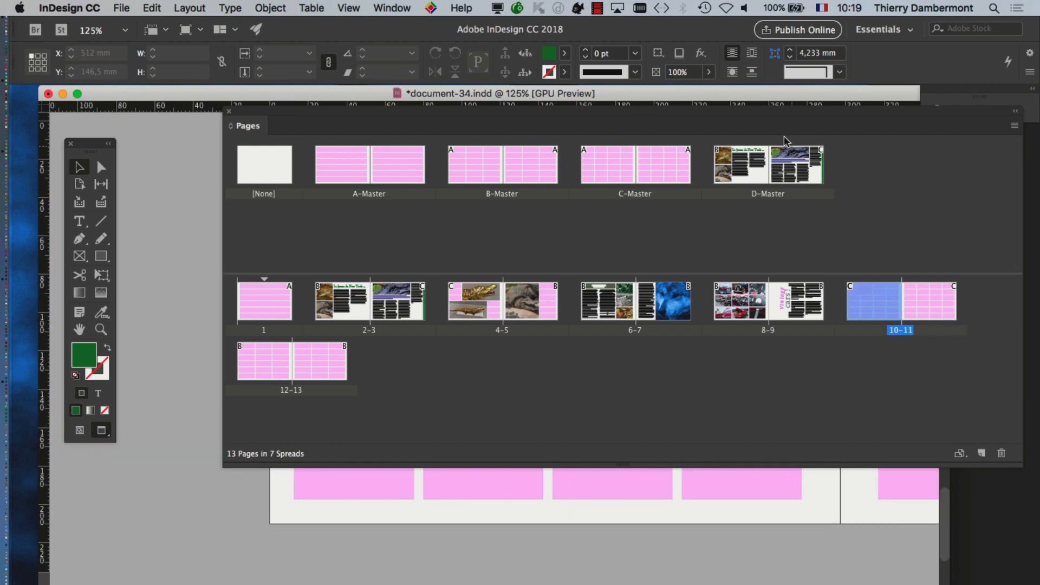
Move the Pages panel off the document and examine the whole 10-11 spread at 75%
left_click_drag(731, 111, 819, 576)
key("super+minus")
key("super+minus")
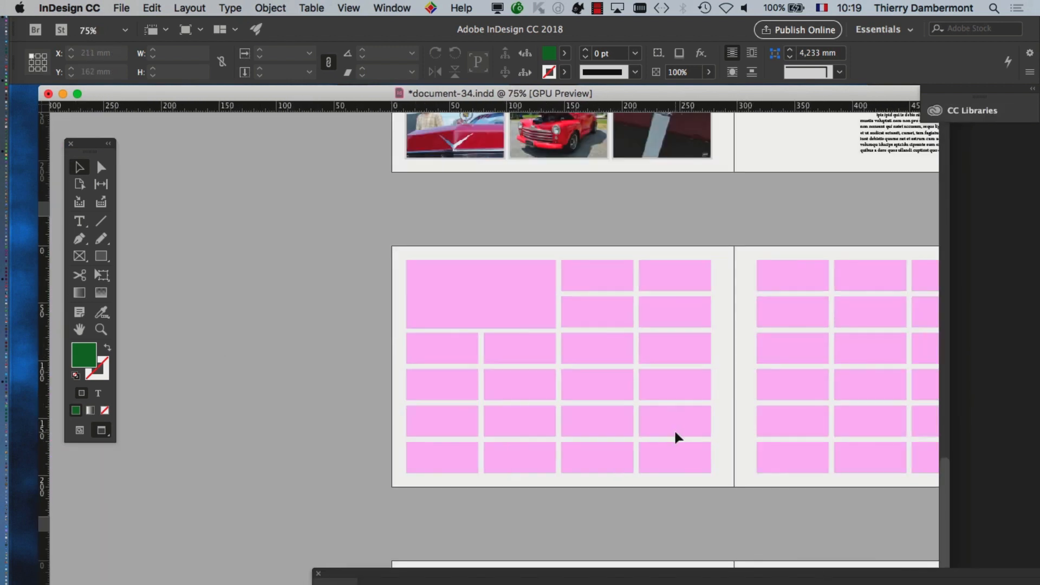
key("space")
left_click_drag(656, 386, 448, 318)
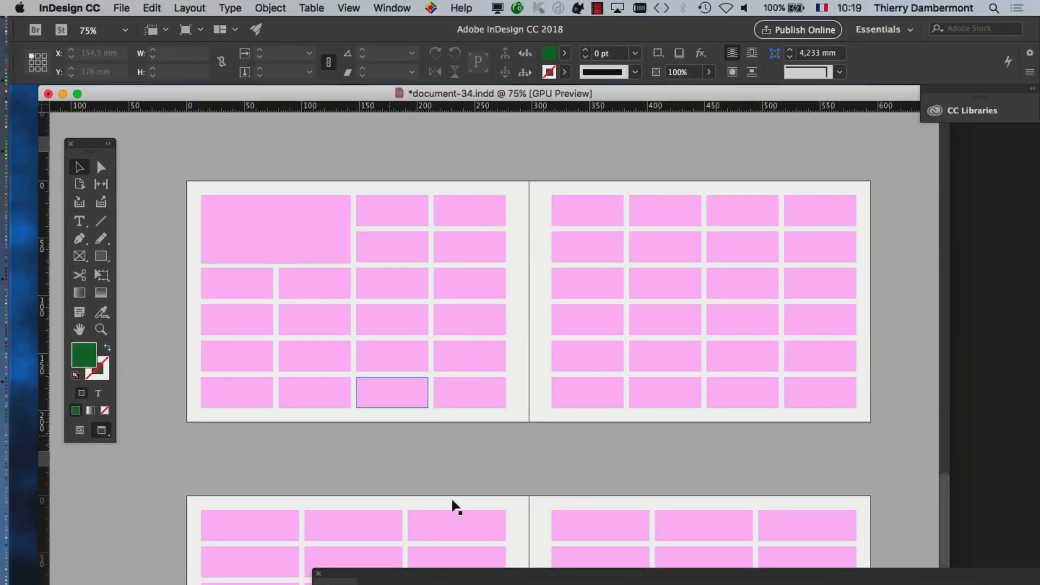
Bring the Pages panel back over the document and check the master pages against the 10-11 spread
left_click_drag(758, 577, 607, 137)
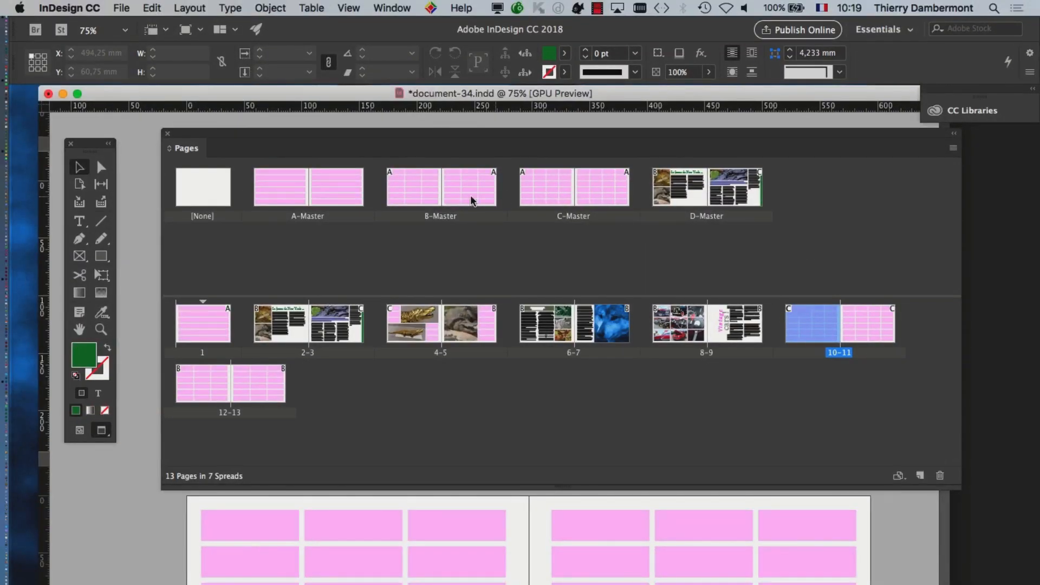
left_click_drag(251, 134, 352, 177)
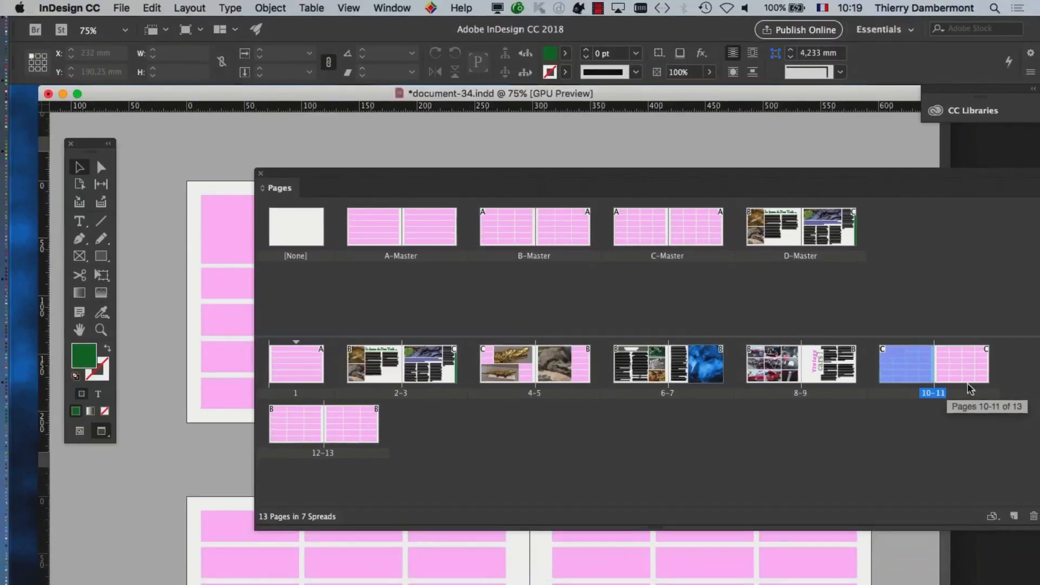
left_click_drag(862, 179, 755, 170)
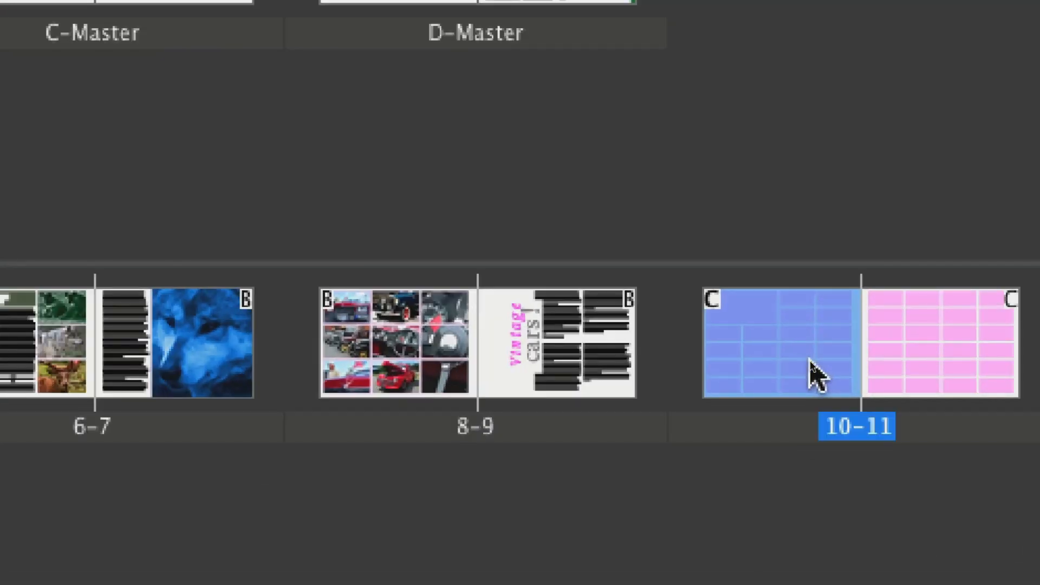
left_click(902, 359)
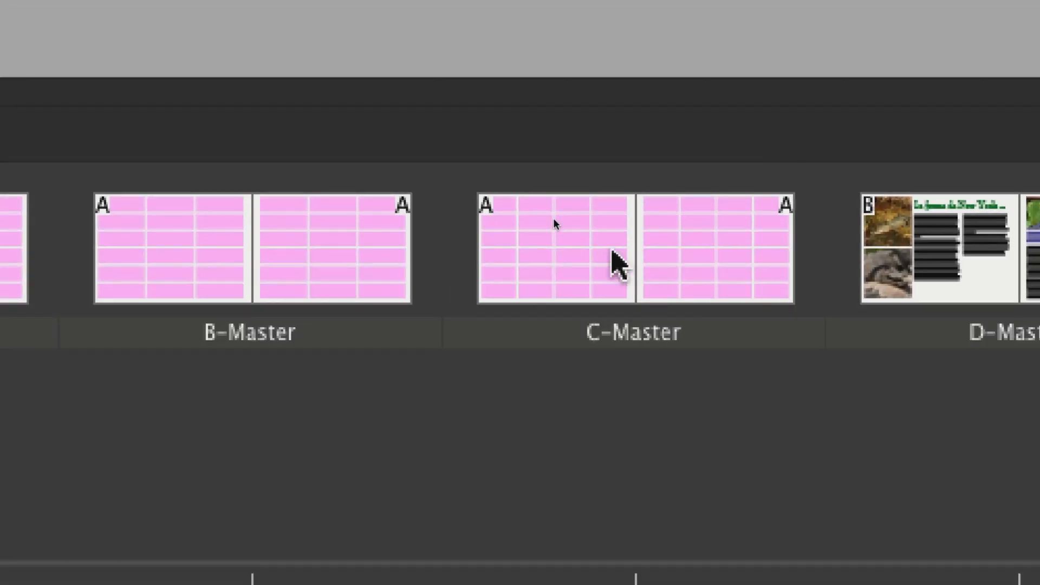
Compare the grids of A-Master, B-Master and C-Master by selecting their left and right pages in turn
left_click(514, 214)
left_click(639, 252)
left_click(520, 276)
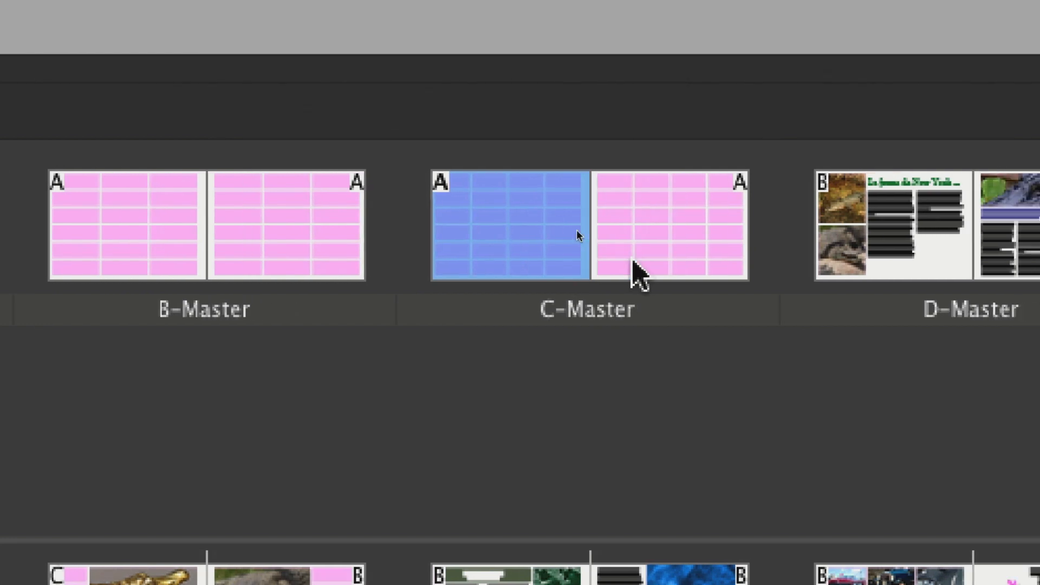
left_click(751, 273)
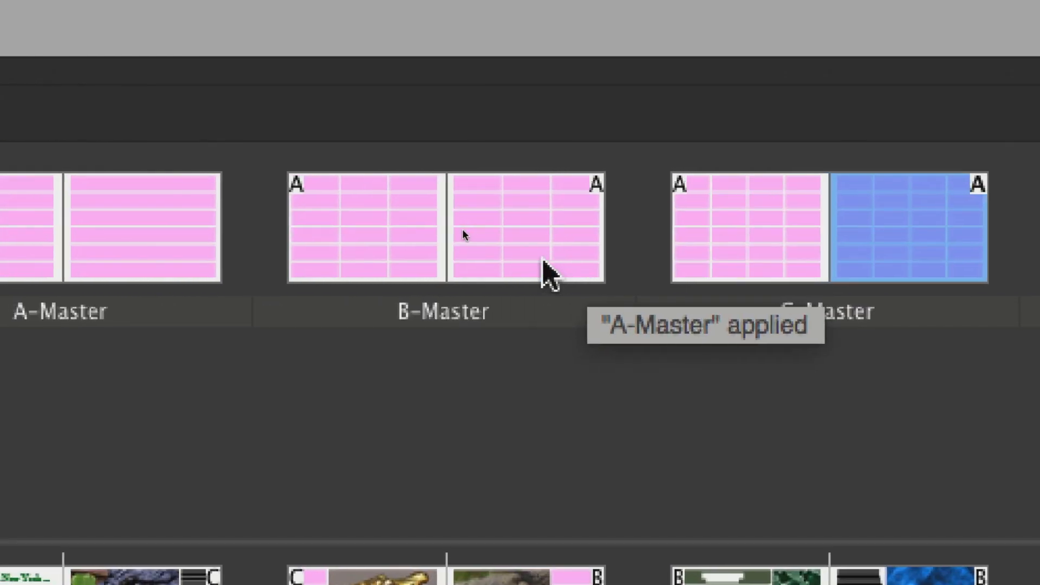
left_click(542, 259)
left_click(357, 249)
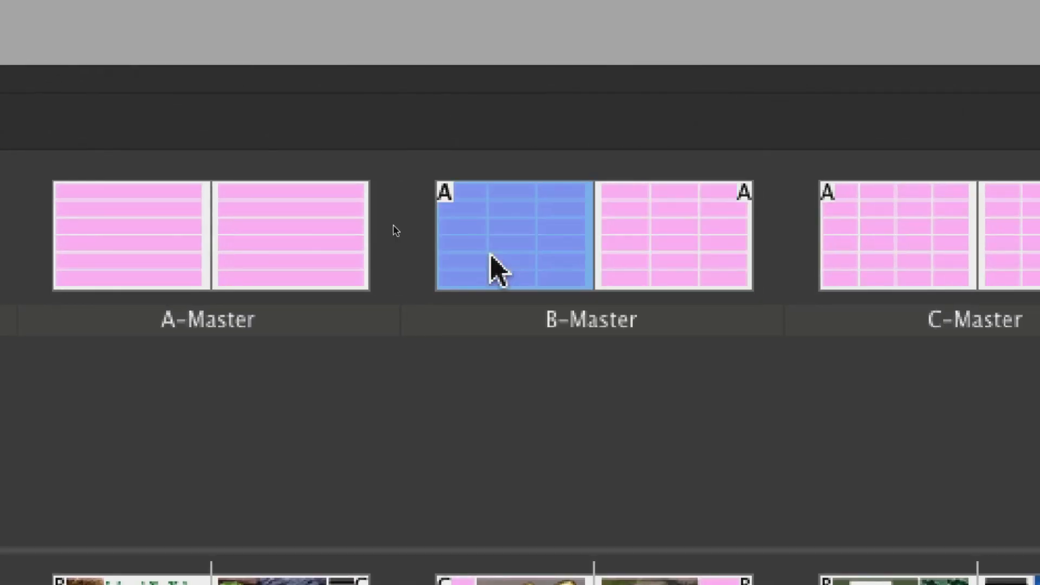
left_click(632, 257)
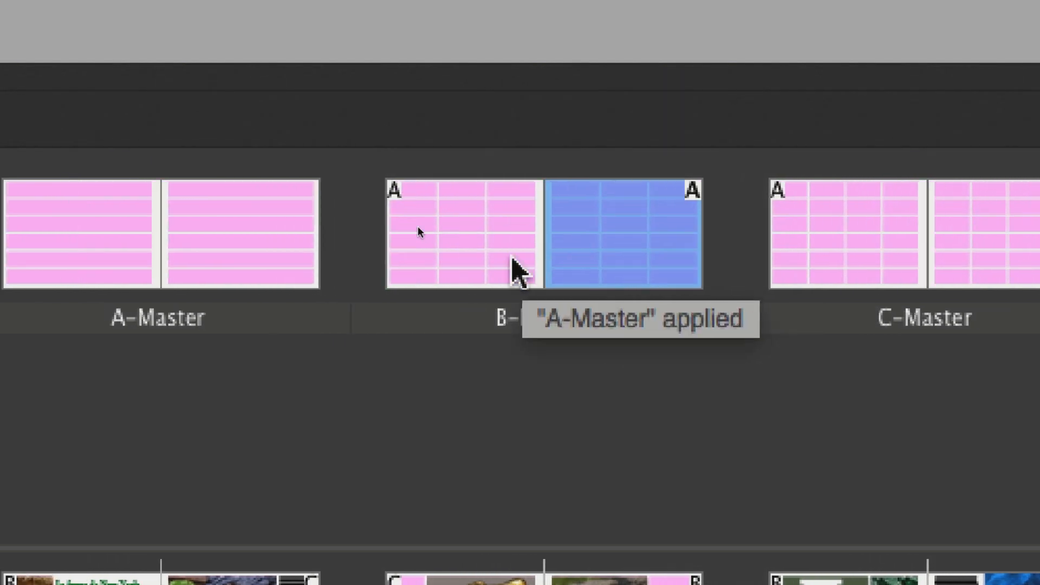
left_click(540, 257)
left_click(530, 257)
left_click(740, 255)
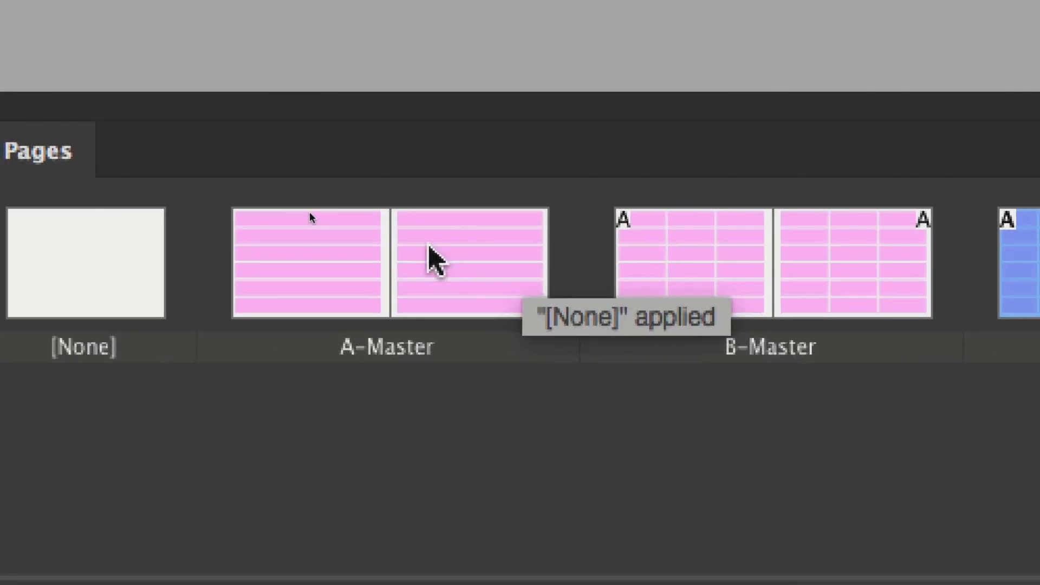
left_click(145, 214)
left_click(639, 248)
left_click(506, 248)
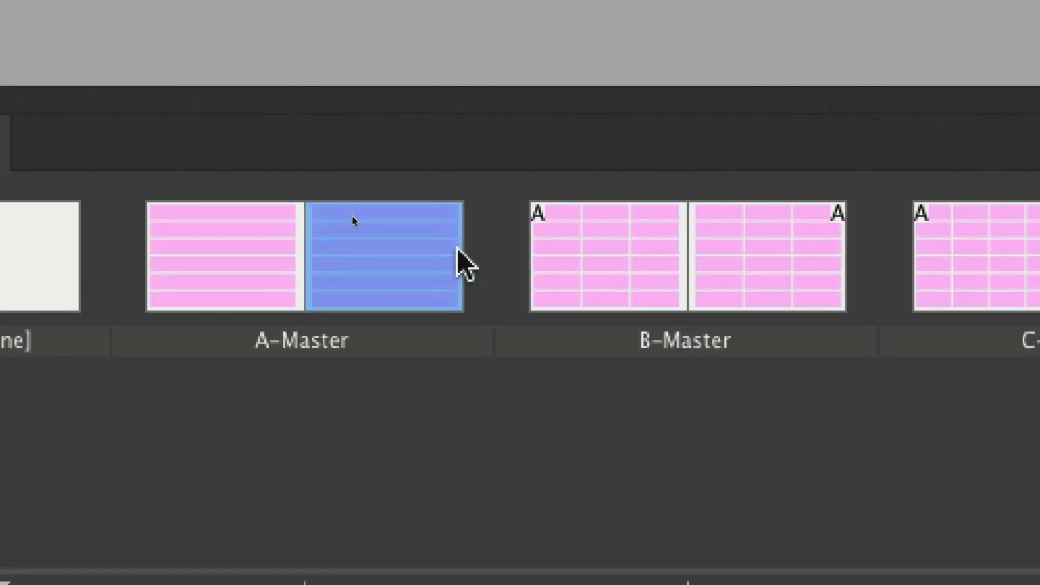
left_click(636, 256)
left_click(558, 262)
left_click(604, 262)
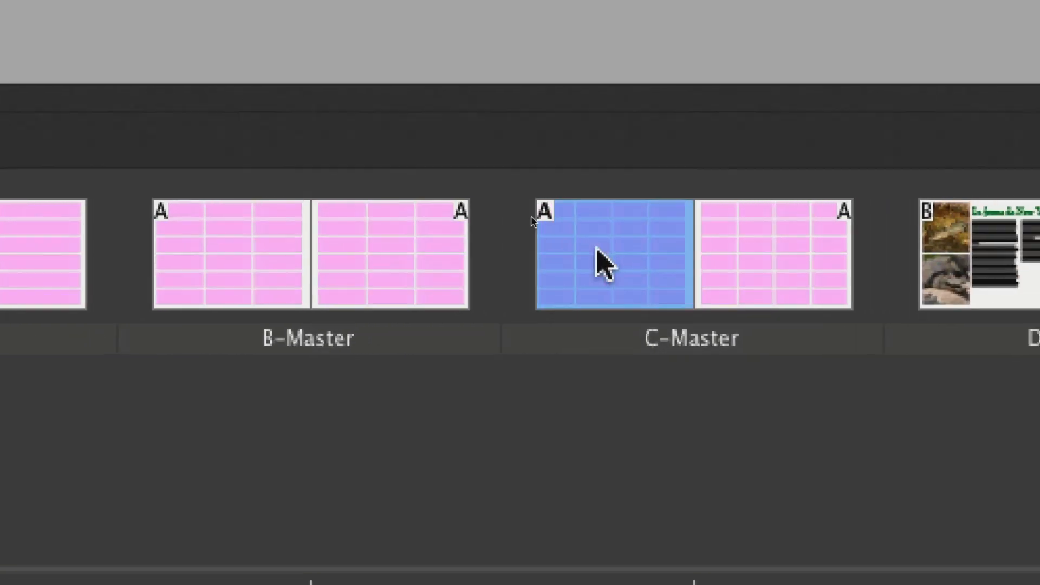
left_click(653, 255)
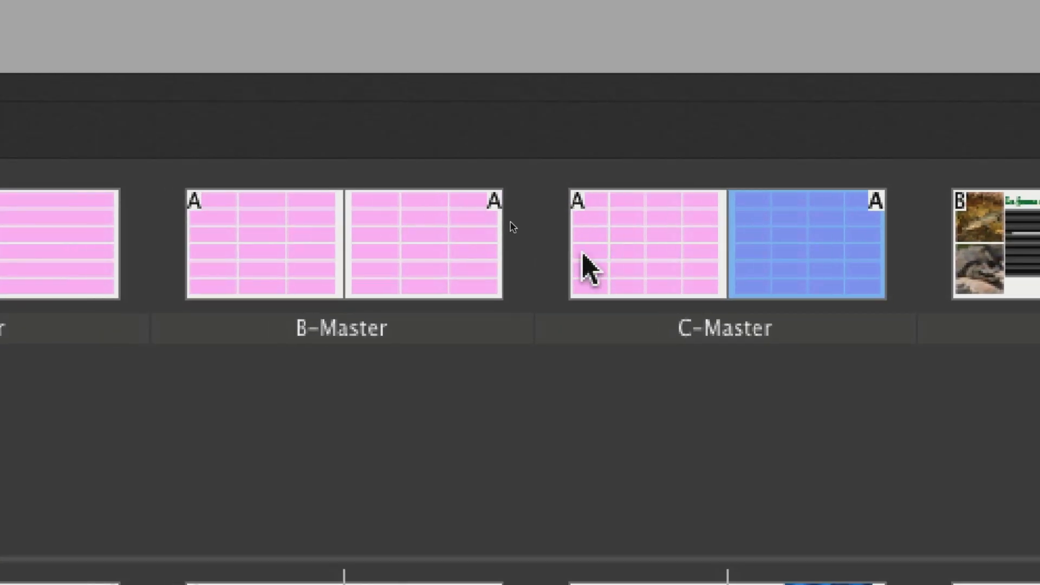
left_click(587, 268)
left_click(286, 262)
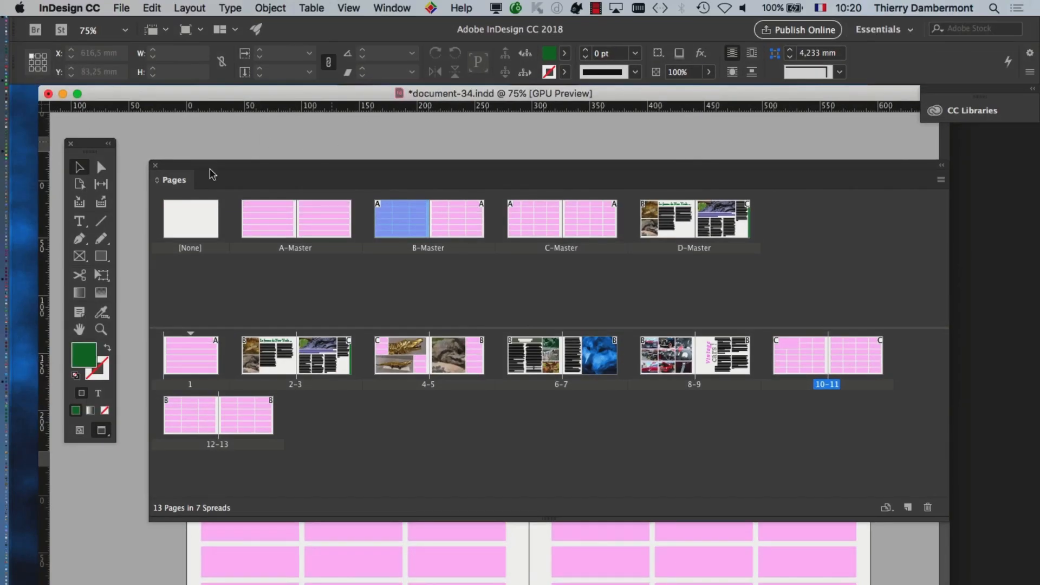
Move the Pages panel aside, go to page 10 and close the Pages panel
left_click_drag(210, 169, 710, 193)
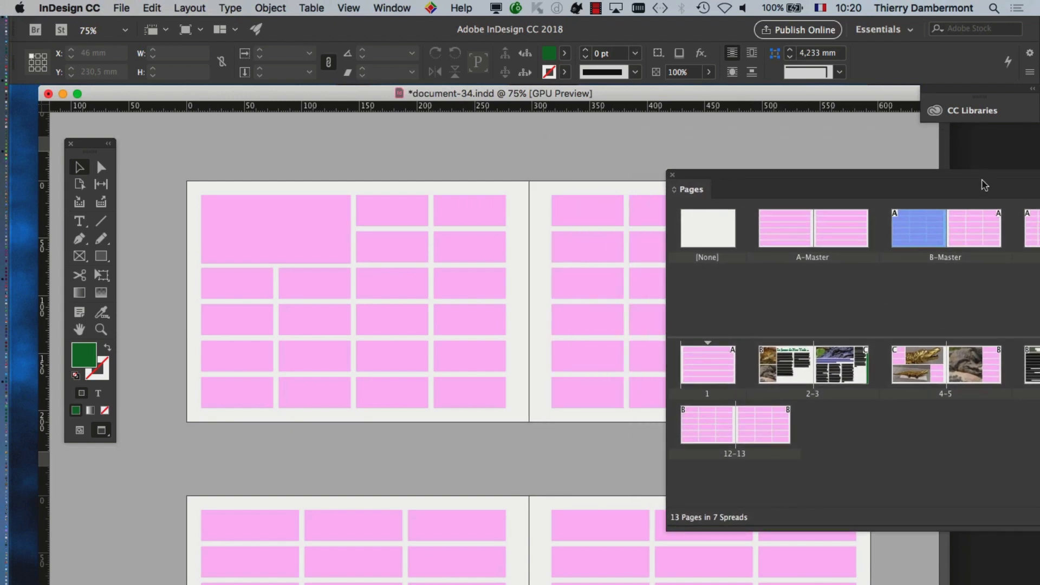
left_click_drag(983, 181, 644, 140)
double_click(981, 332, "alt")
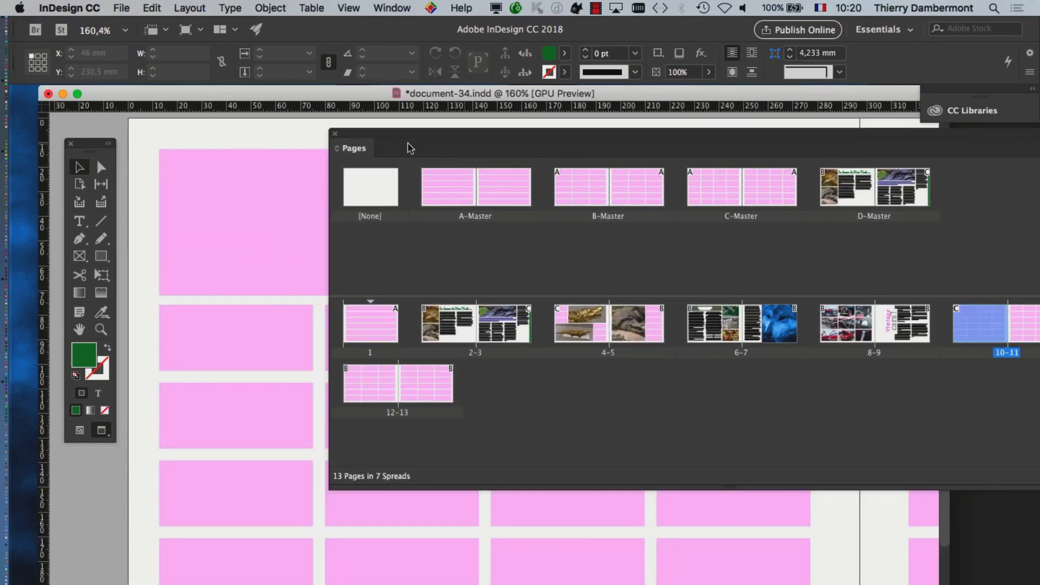
left_click(336, 134)
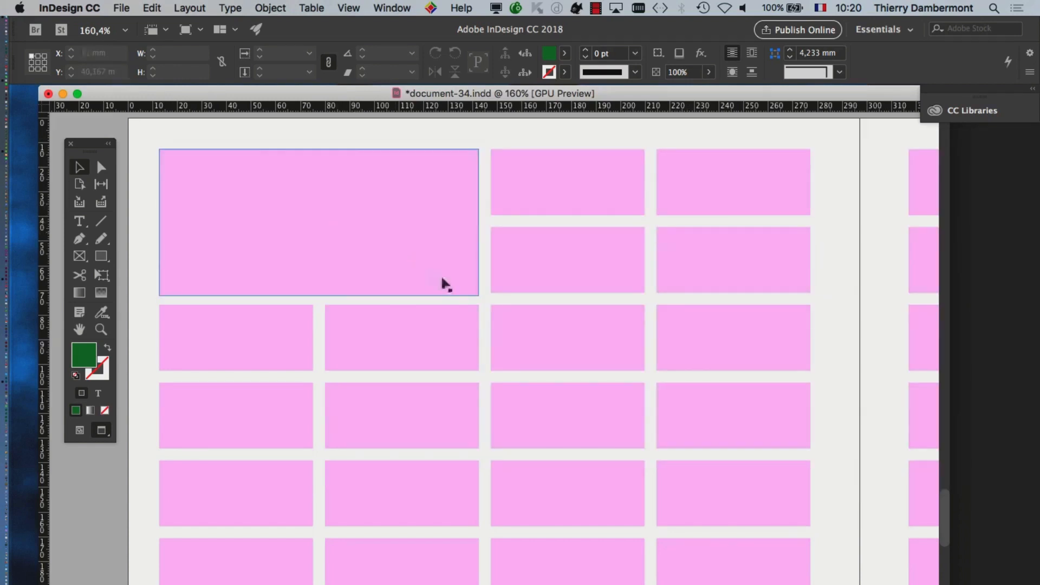
Move the tools slightly off the page and switch the screen mode from preview to normal to show guides and frame edges
scroll(449, 287, "down", 1)
scroll(450, 288, "down", 1)
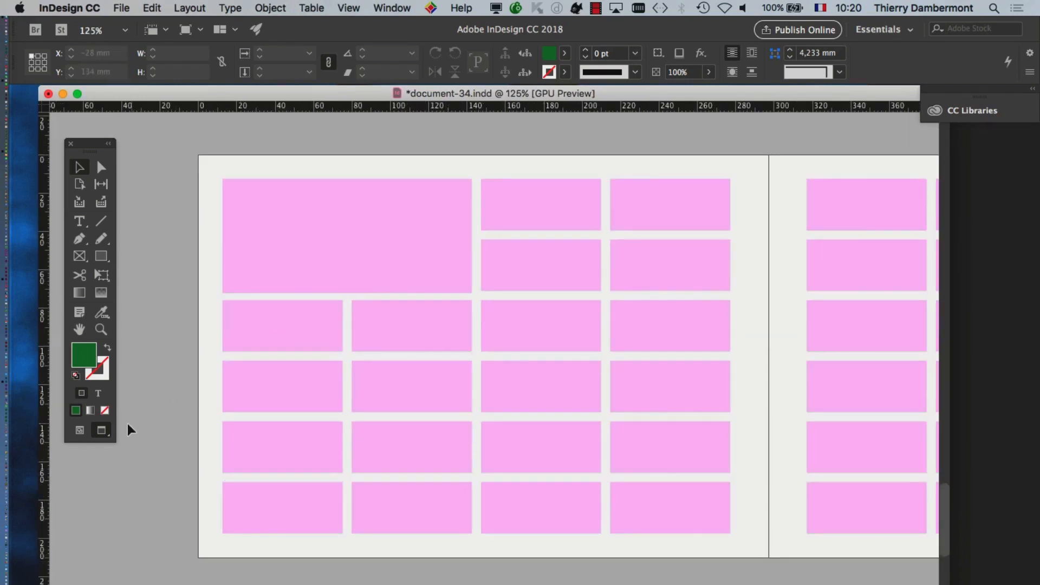
left_click_drag(89, 150, 116, 142)
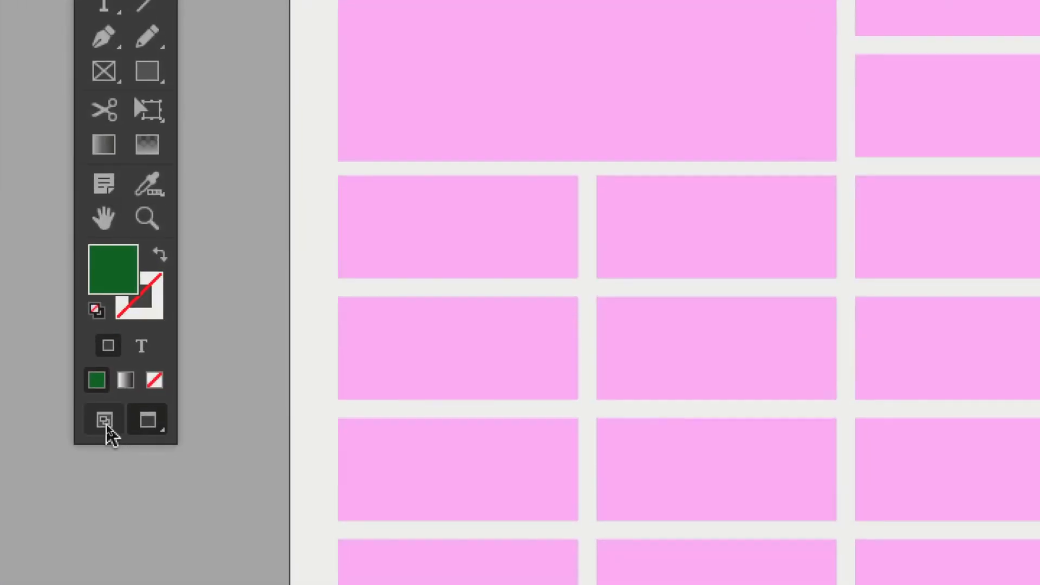
left_click(105, 419)
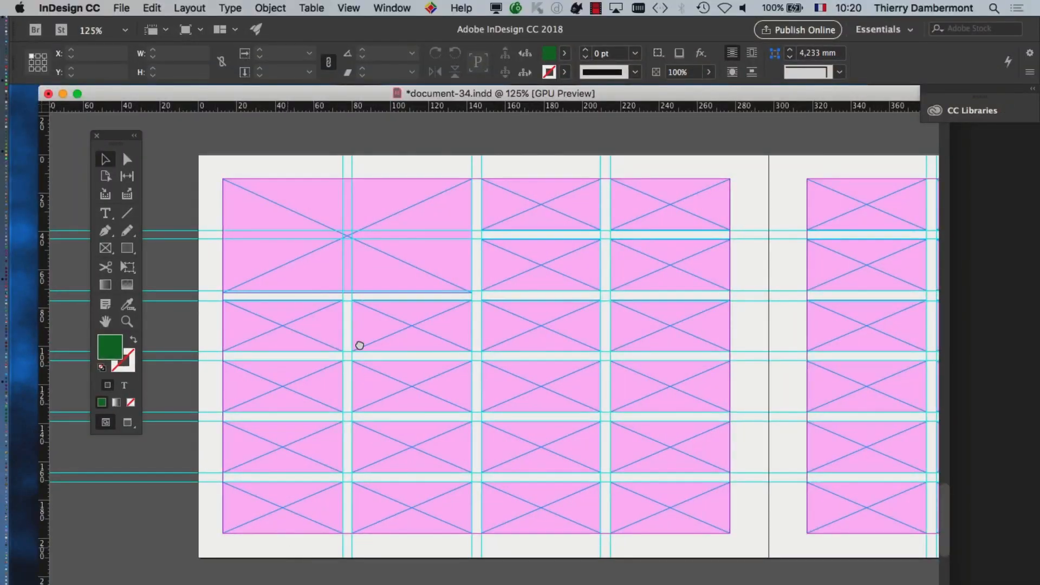
left_click_drag(357, 344, 297, 283)
scroll(391, 338, "up", 2)
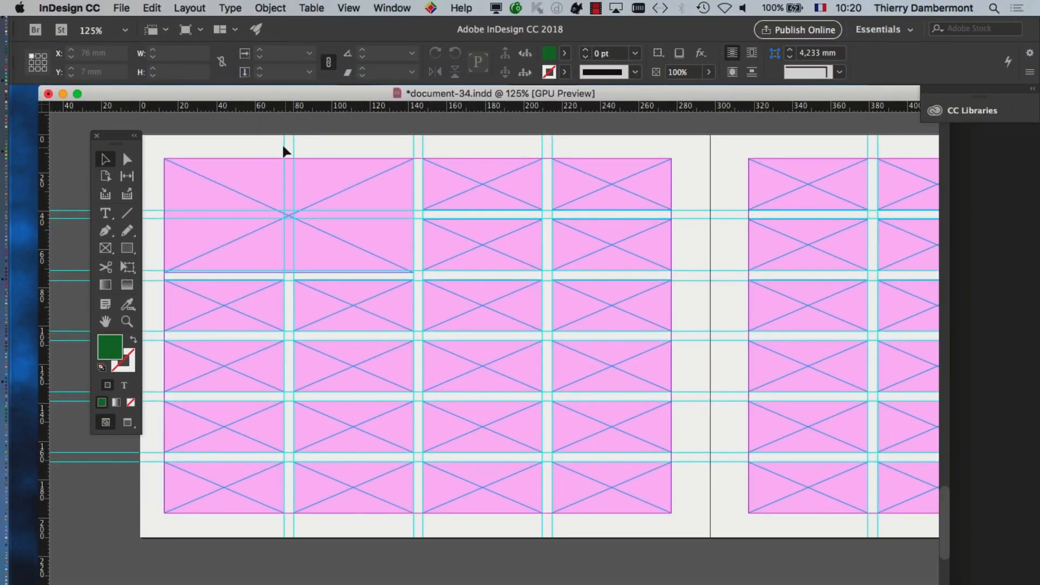
Open the Layers panel, check the layers of the 10-11 spread and park the panel below the pages
left_click(397, 8)
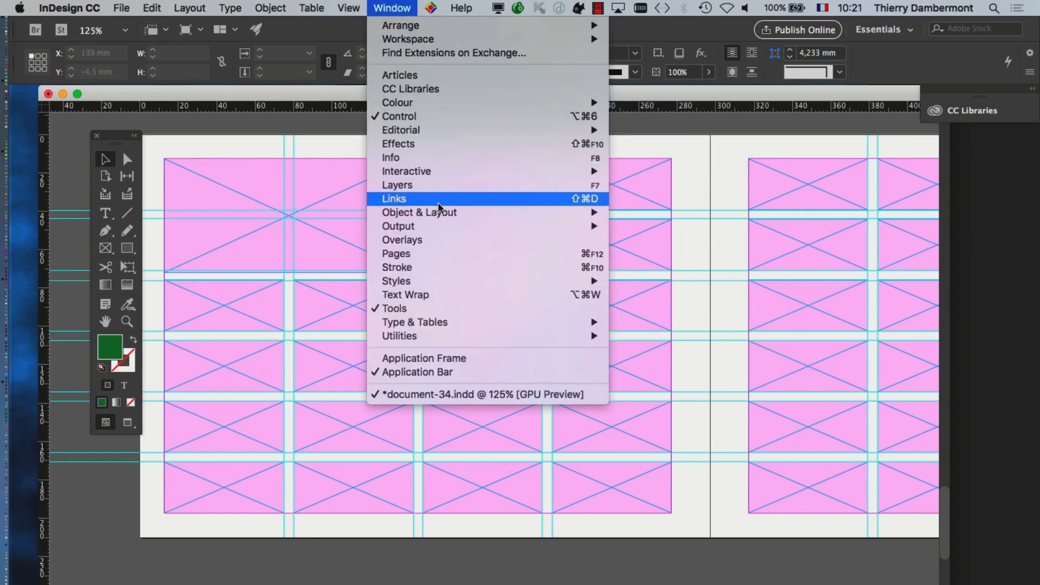
left_click(441, 186)
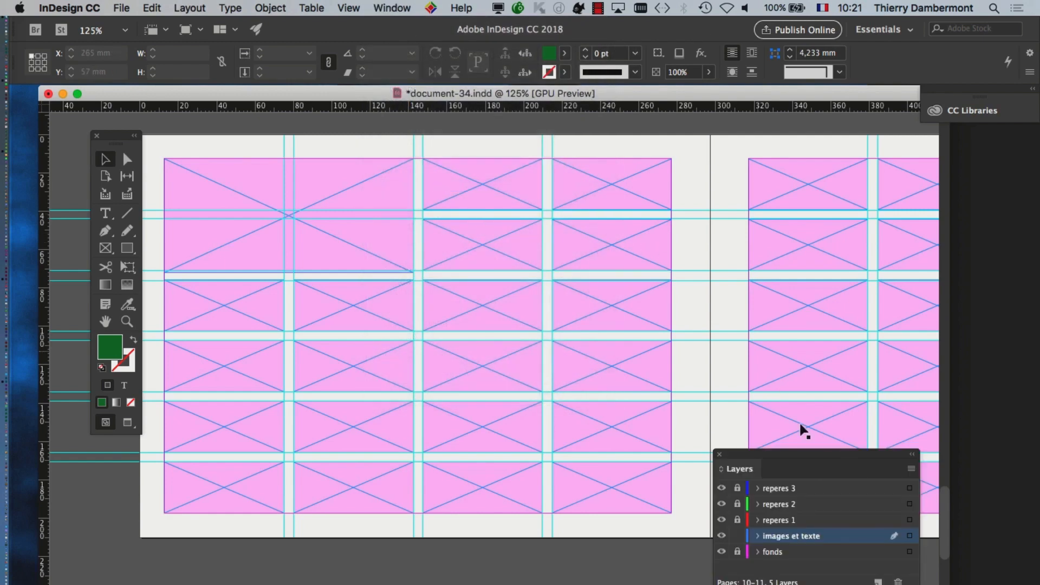
left_click_drag(814, 453, 714, 186)
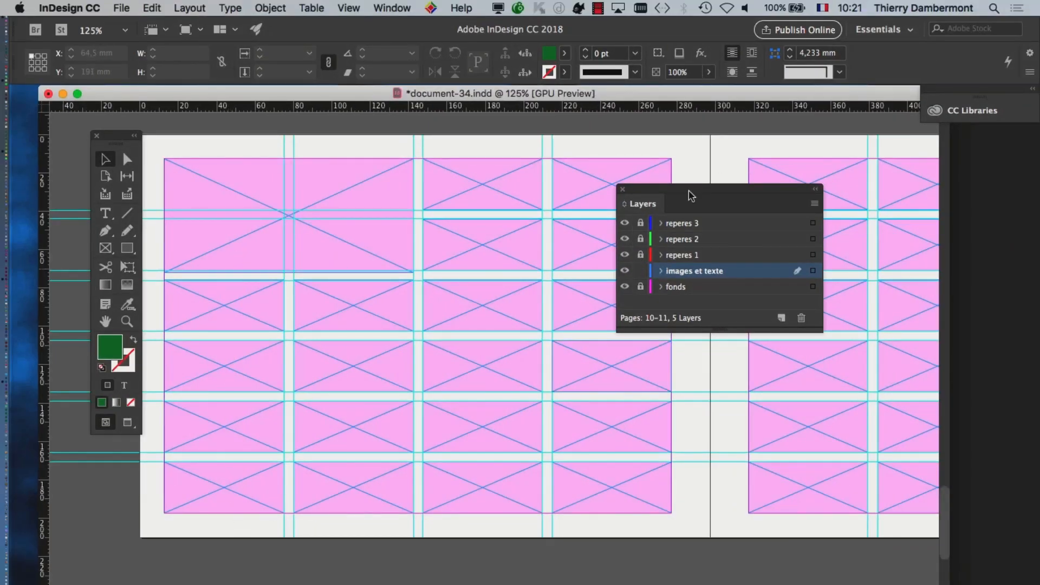
left_click_drag(629, 208, 771, 564)
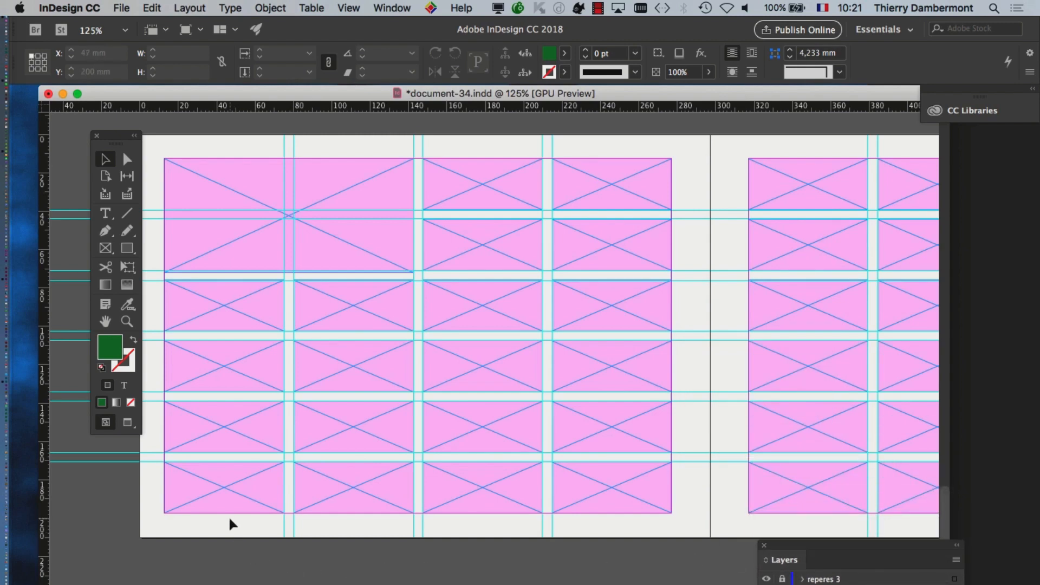
Delete the eight small frames under page 10's large frame and stretch the large frame down to the bottom margin, 129.65 by 184.6 mm
left_click_drag(229, 518, 359, 301)
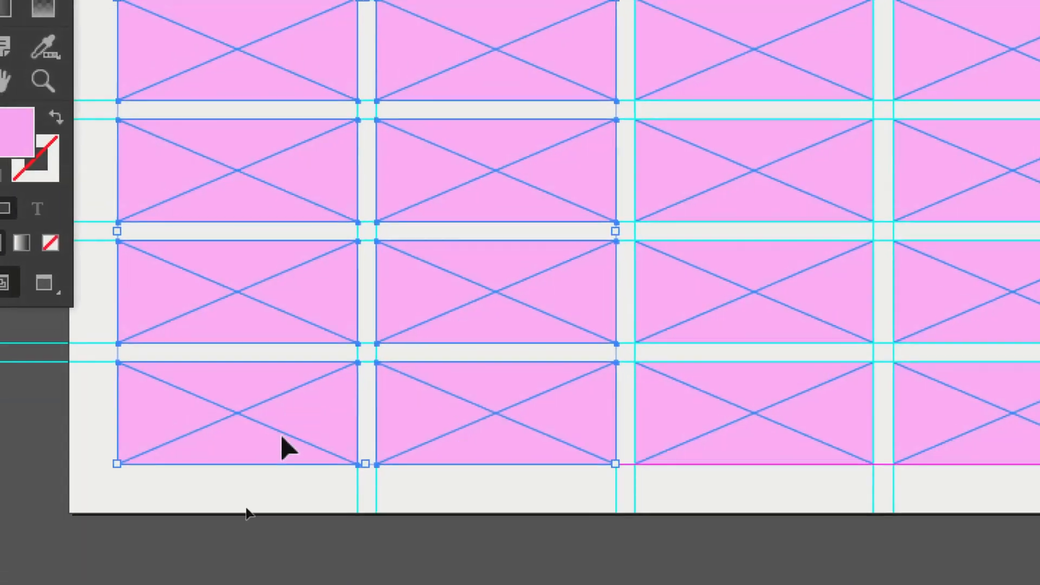
left_click_drag(231, 528, 391, 67)
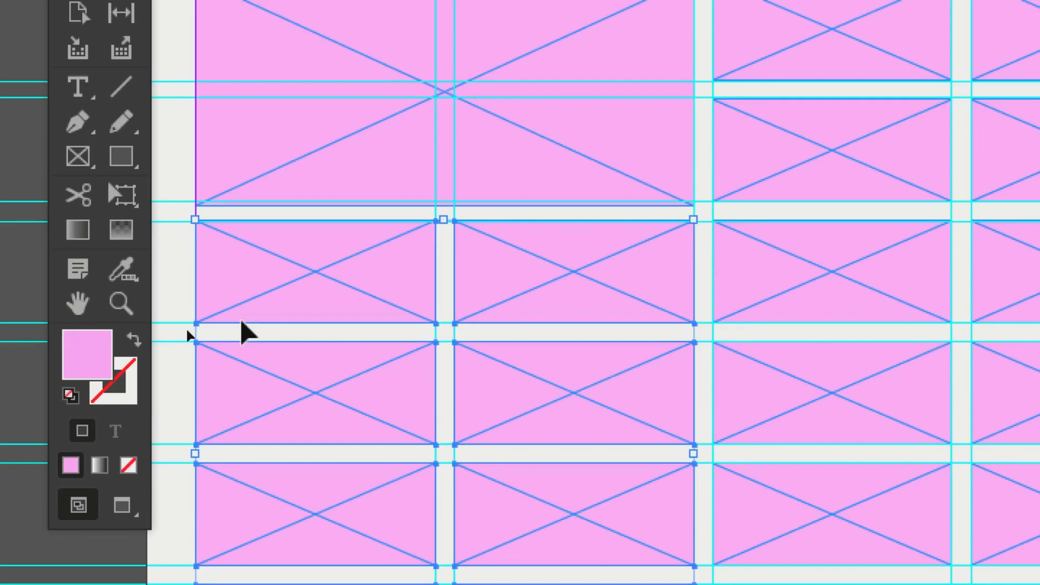
key("Delete")
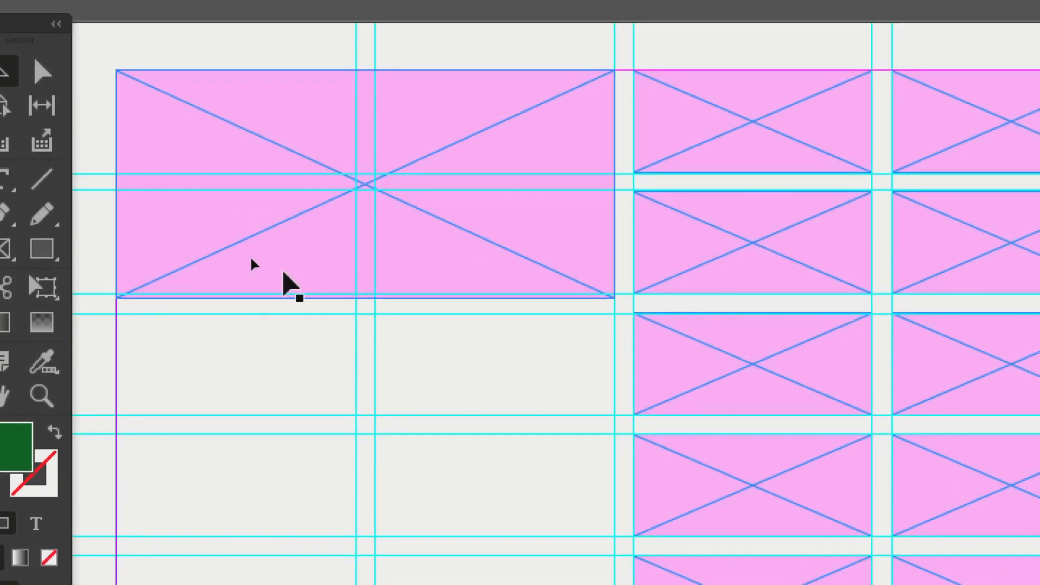
left_click(295, 248)
left_click_drag(377, 275, 378, 299)
left_click_drag(312, 284, 316, 448)
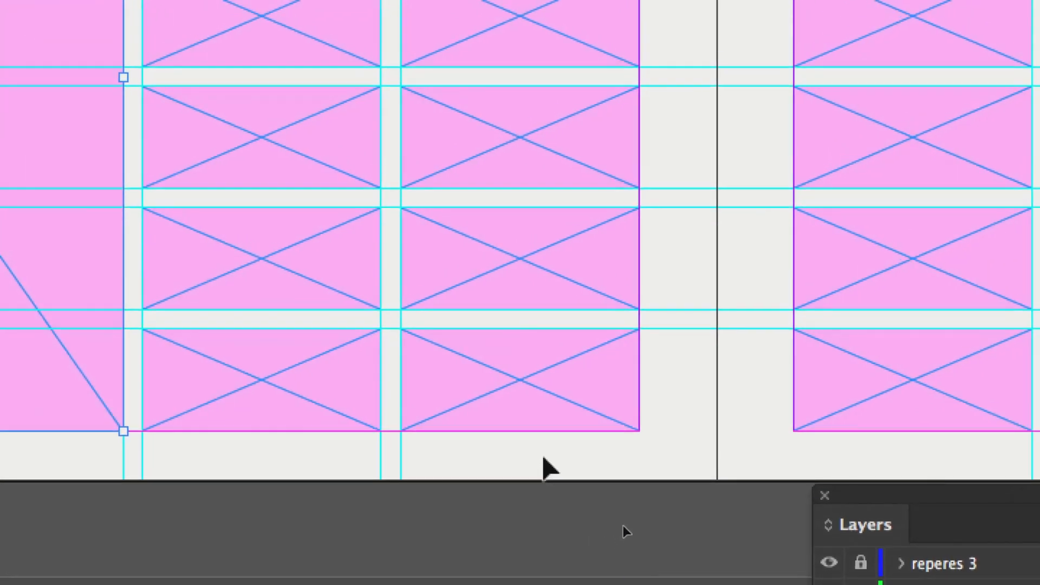
Delete all small frames in page 10's third and fourth columns except the first, and enlarge that one to 129.65 by 184.6 mm
left_click_drag(964, 486, 457, 262)
key("Delete")
left_click(667, 186)
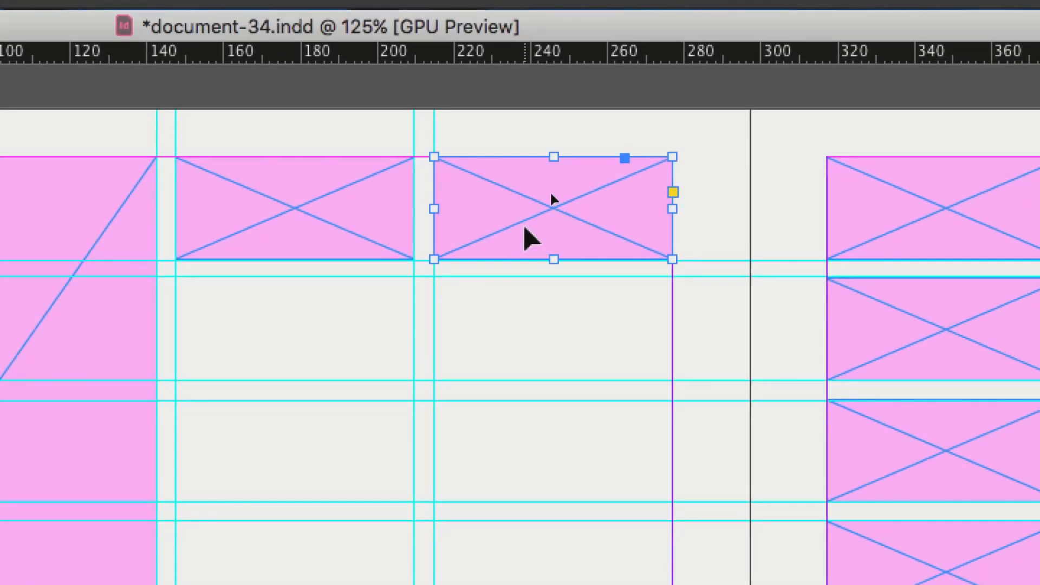
key("Delete")
left_click(380, 224)
left_click_drag(414, 259, 452, 349)
left_click_drag(500, 269, 574, 449)
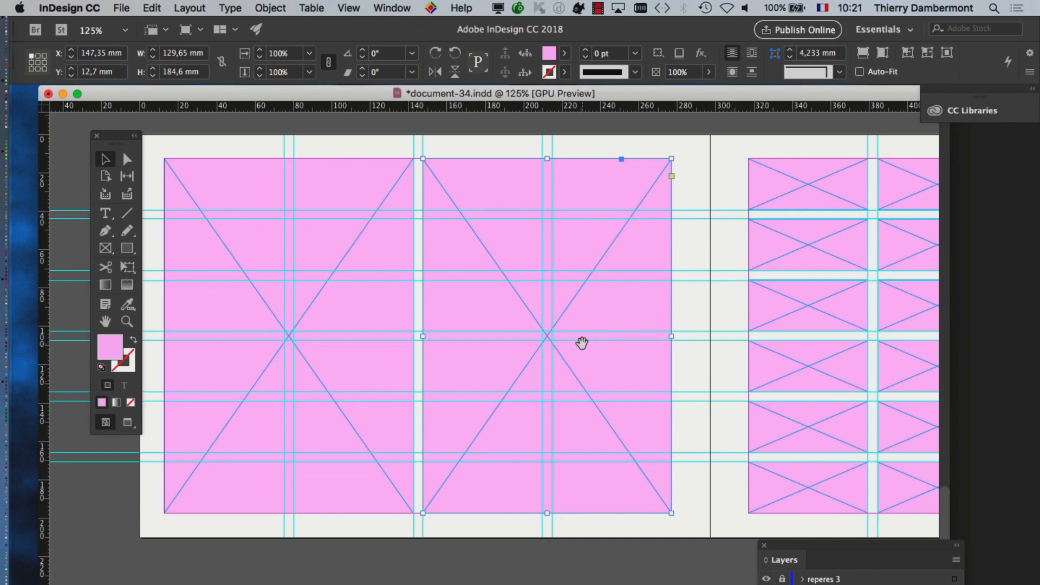
Examine the two large side-by-side frames on page 10, selecting each one in turn
left_click(583, 346, "alt+super")
left_click_drag(622, 325, 622, 281)
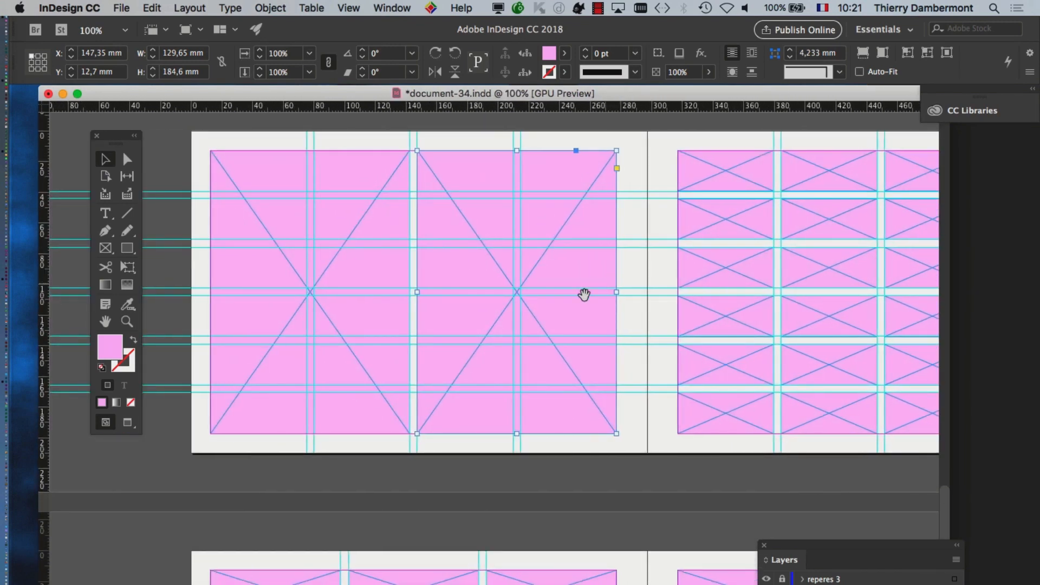
left_click_drag(529, 350, 540, 363)
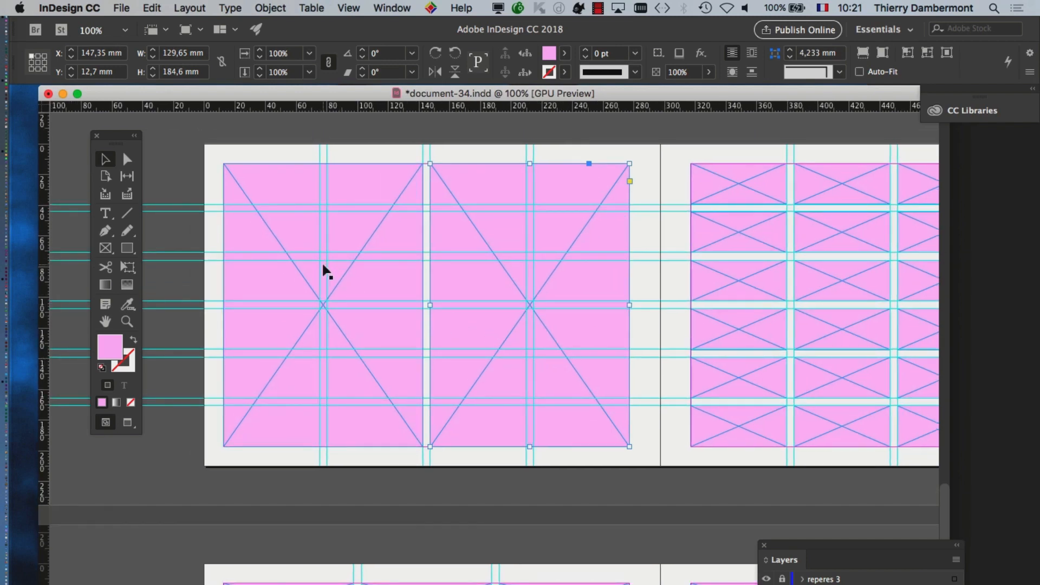
scroll(319, 263, "up", 1)
left_click(325, 201)
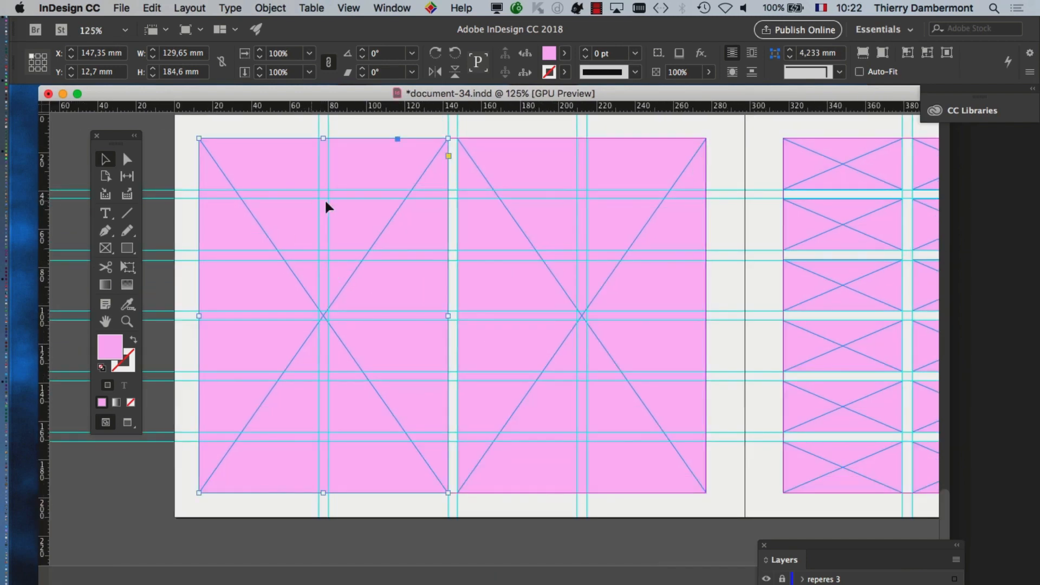
left_click(548, 219)
left_click(285, 221)
left_click(489, 226)
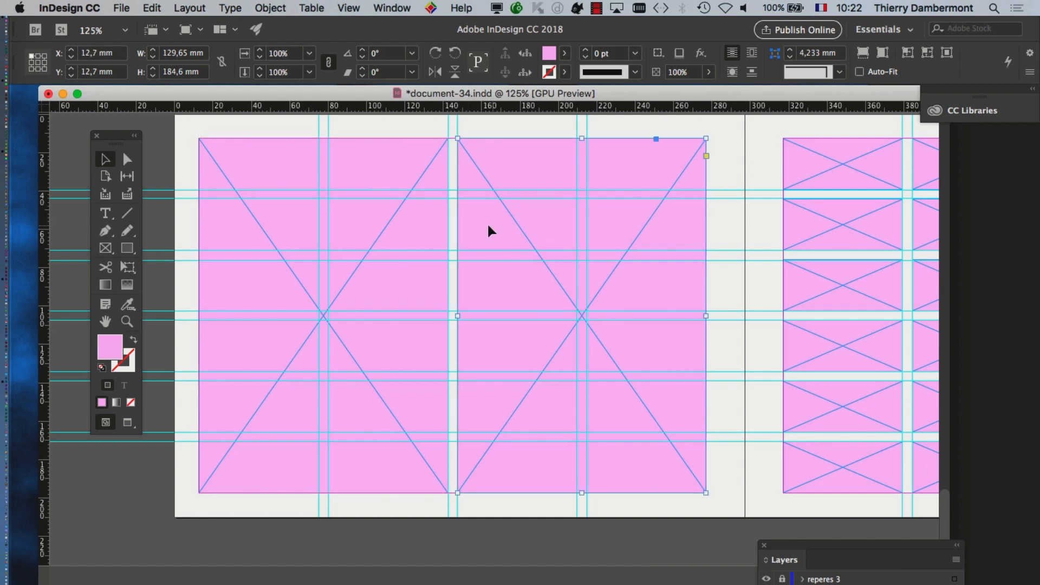
left_click(332, 223)
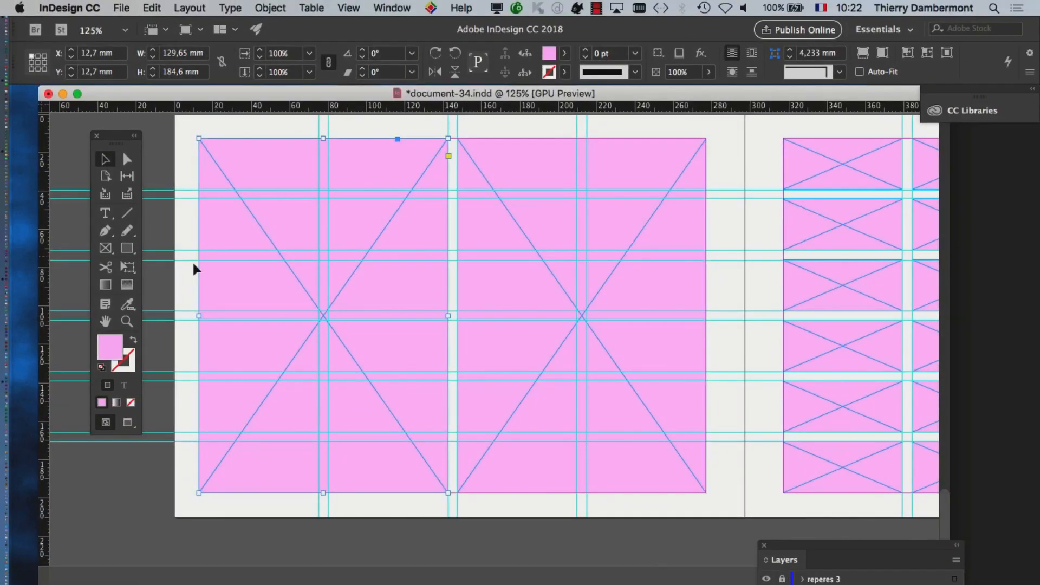
Go back to page 6 and examine the two text columns under the title "Les beaux poulains de la savane" at 150%
scroll(541, 369, "up", 15)
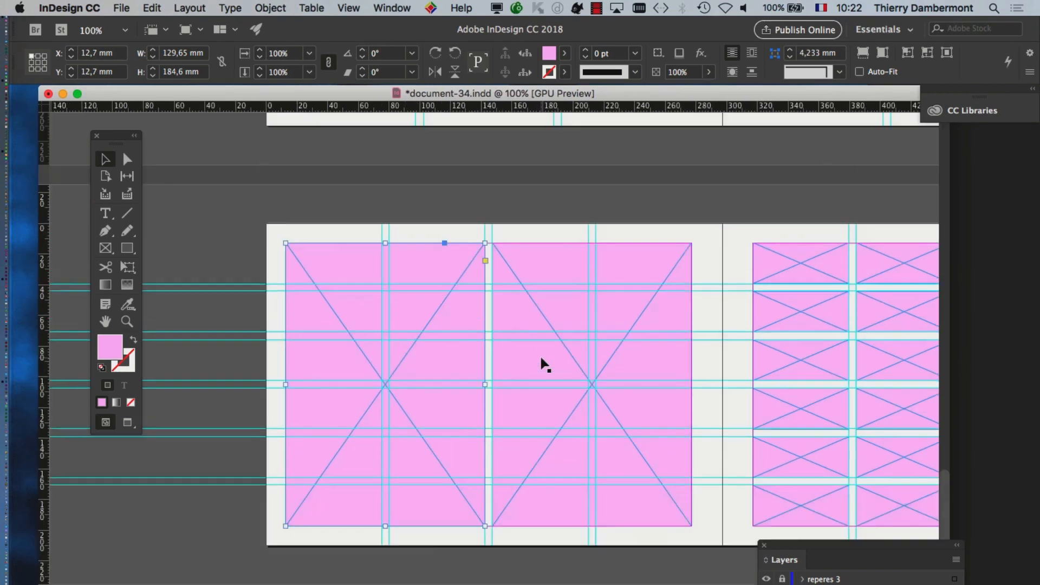
scroll(541, 364, "up", 8)
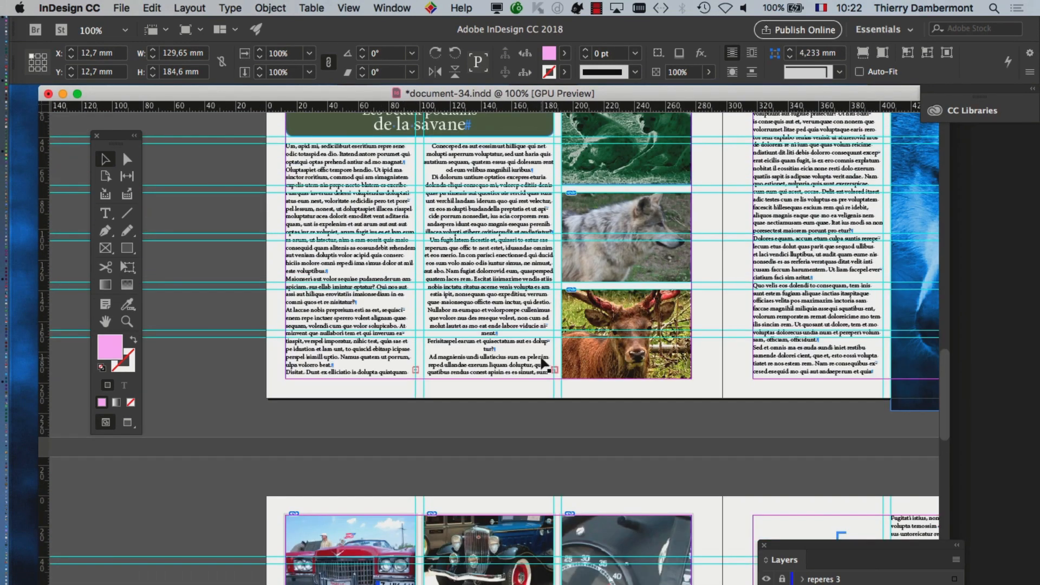
scroll(541, 363, "down", 1)
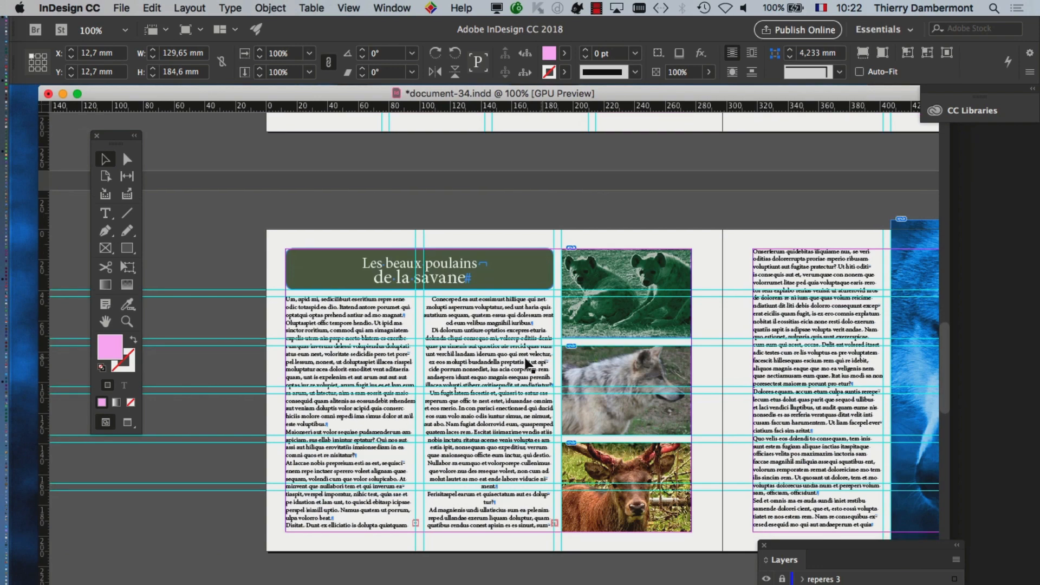
scroll(409, 379, "up", 1)
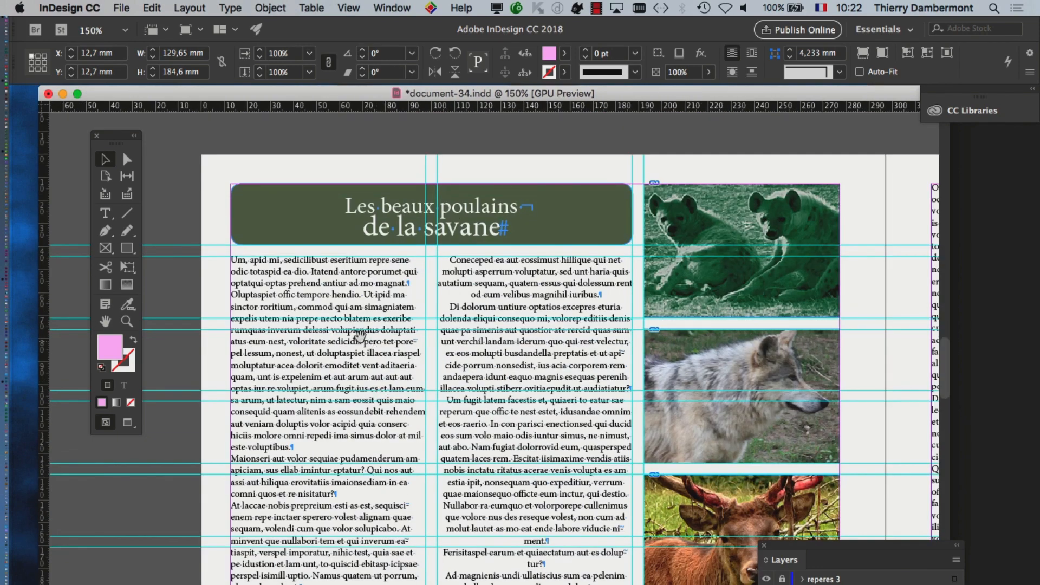
Left-align the text in the second column under the title "Les beaux poulains de la savane" on page 6
scroll(377, 384, "up", 1)
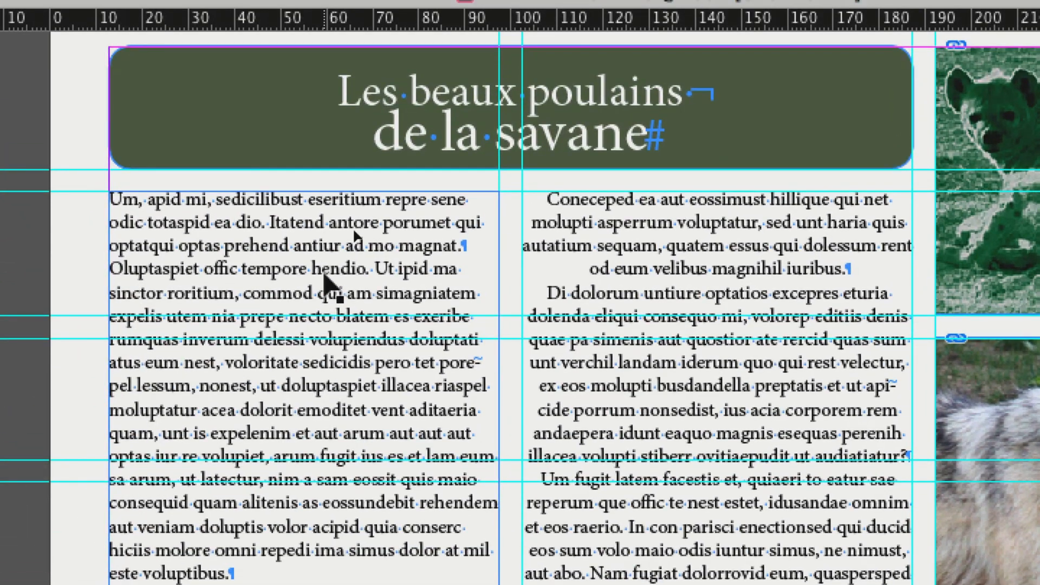
left_click(326, 275)
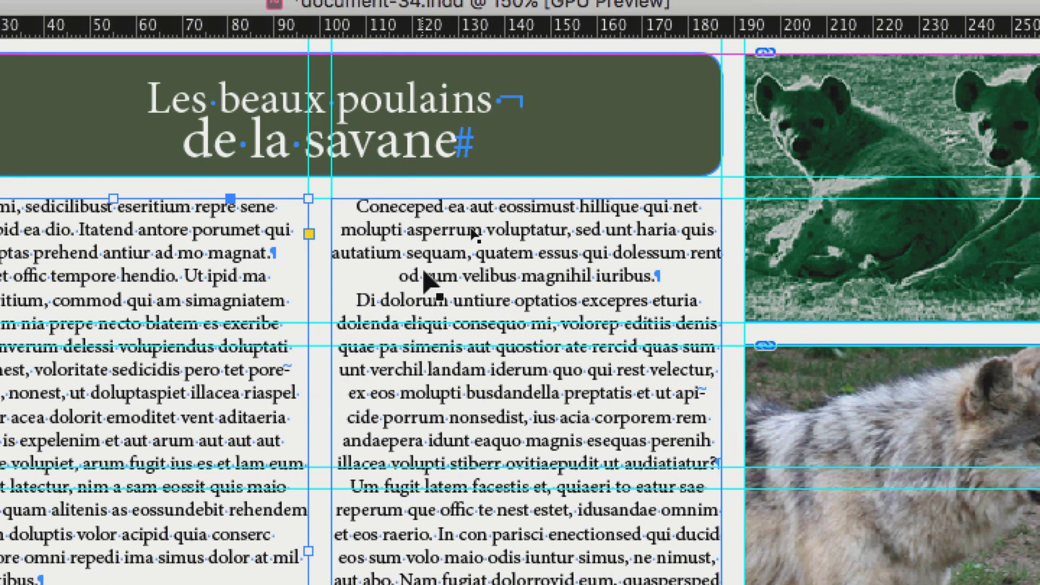
left_click(612, 258)
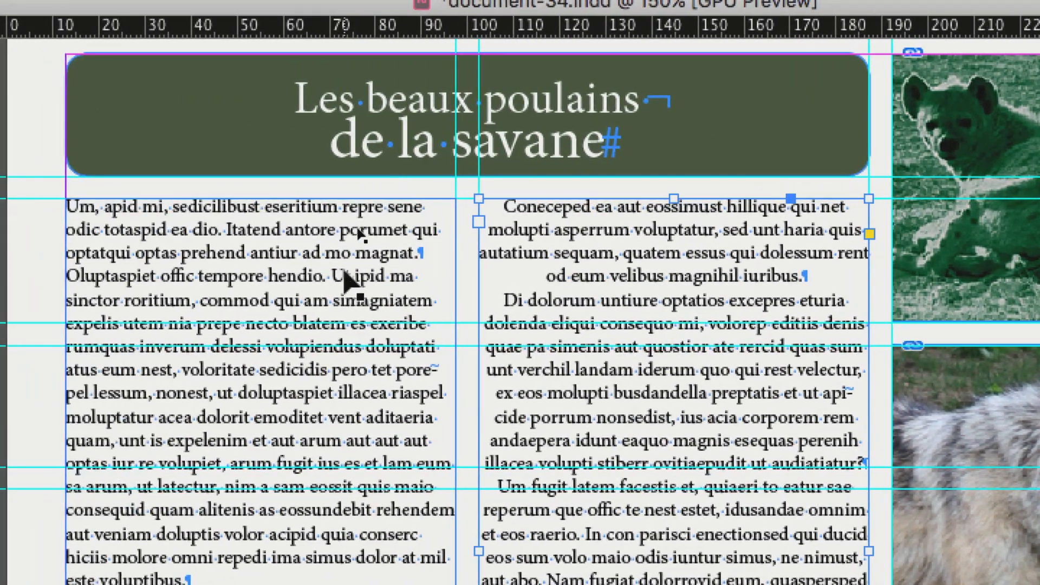
left_click(345, 271)
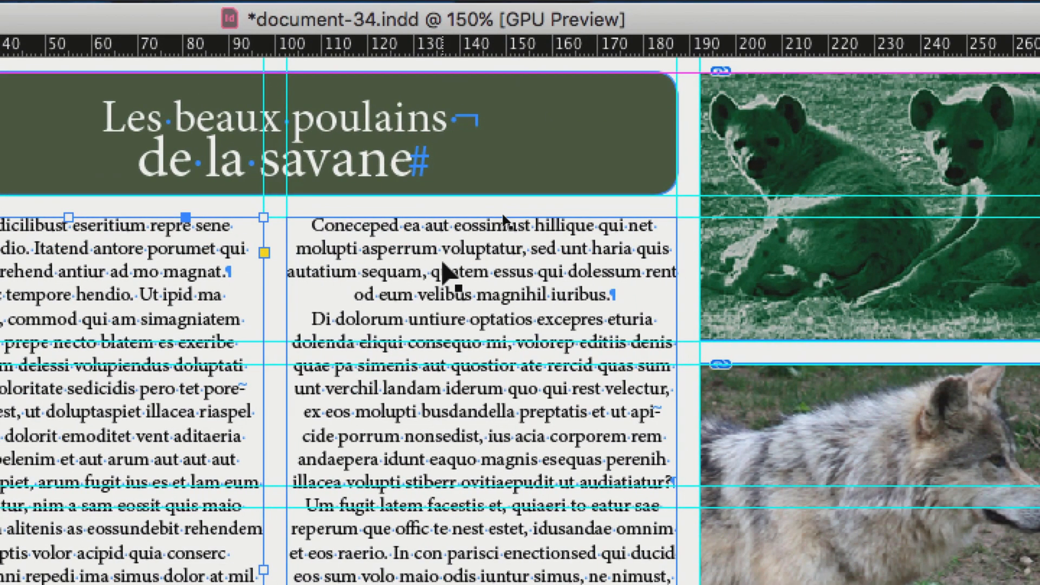
left_click(680, 145)
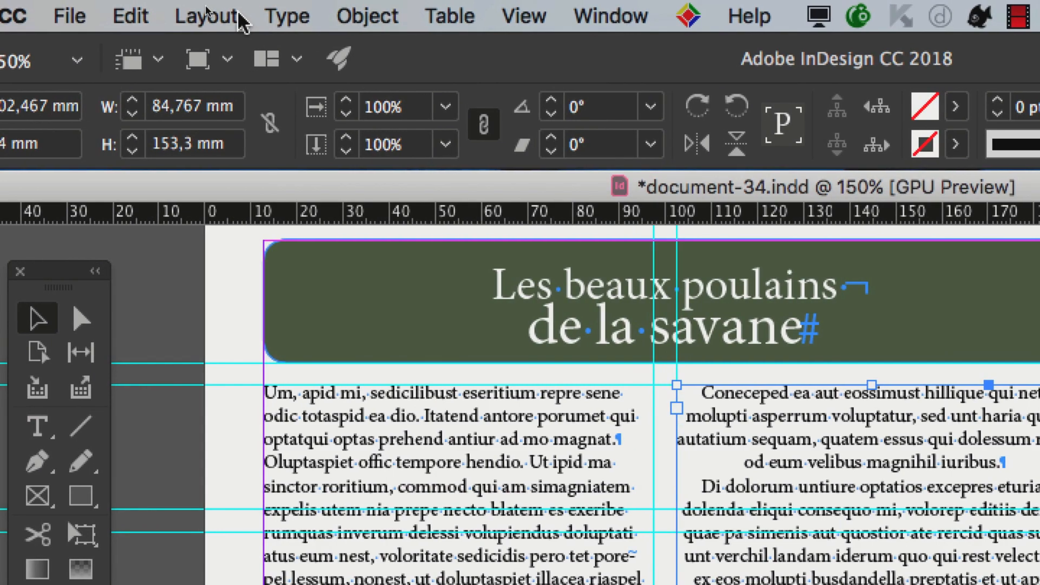
left_click(287, 17)
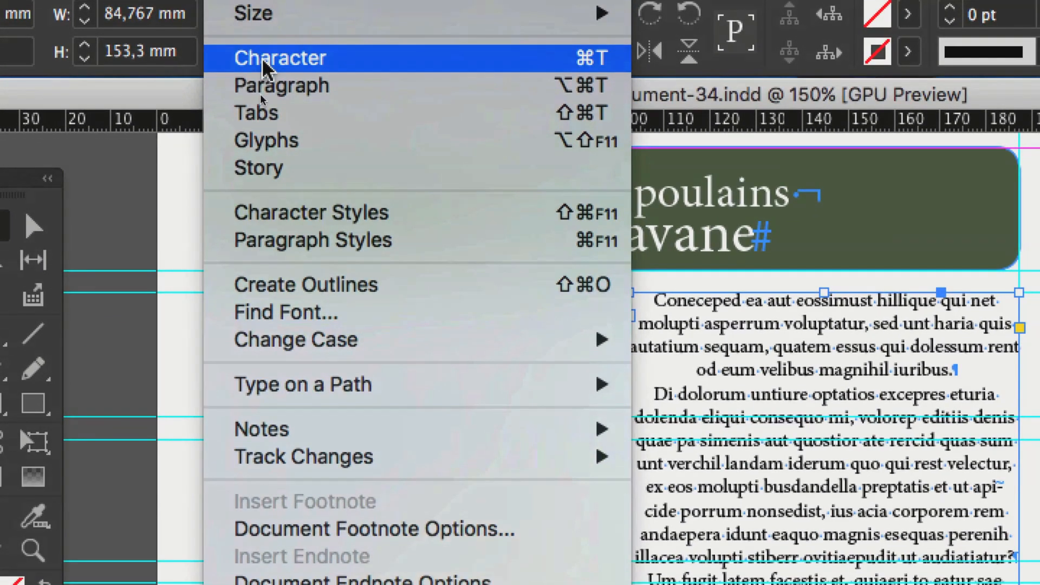
left_click(264, 59)
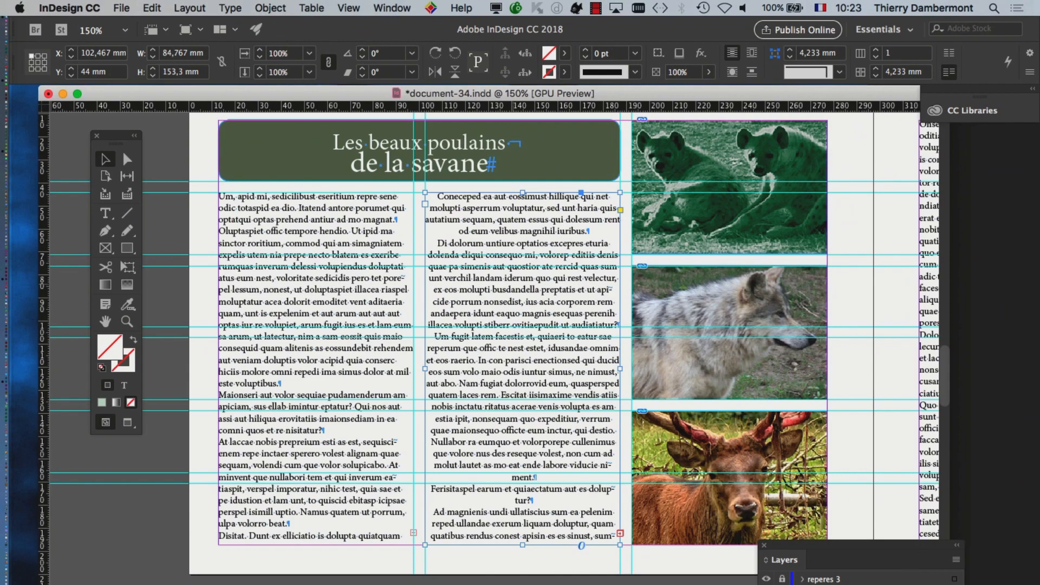
key("super+alt+t")
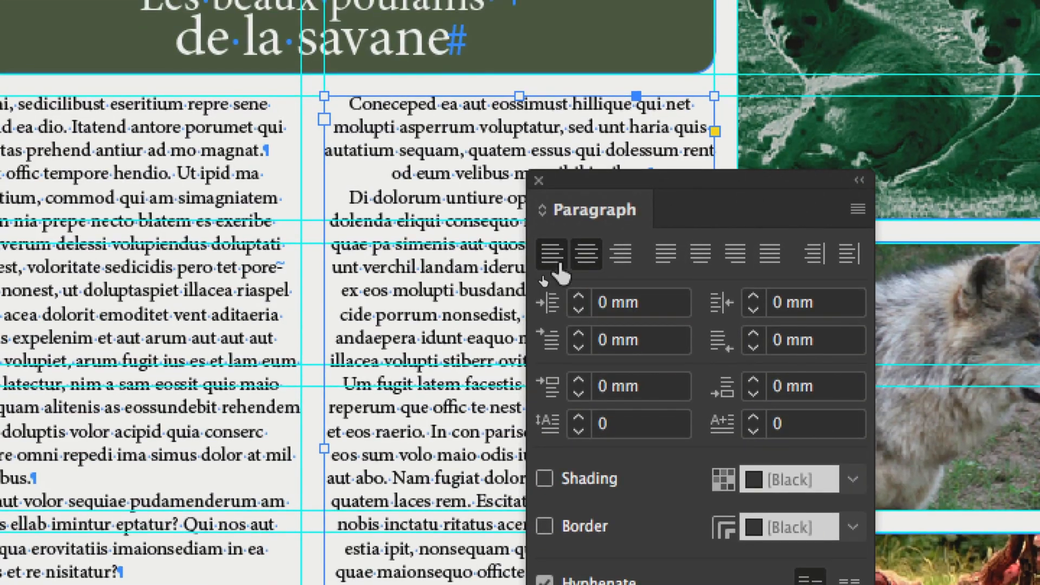
left_click(479, 307)
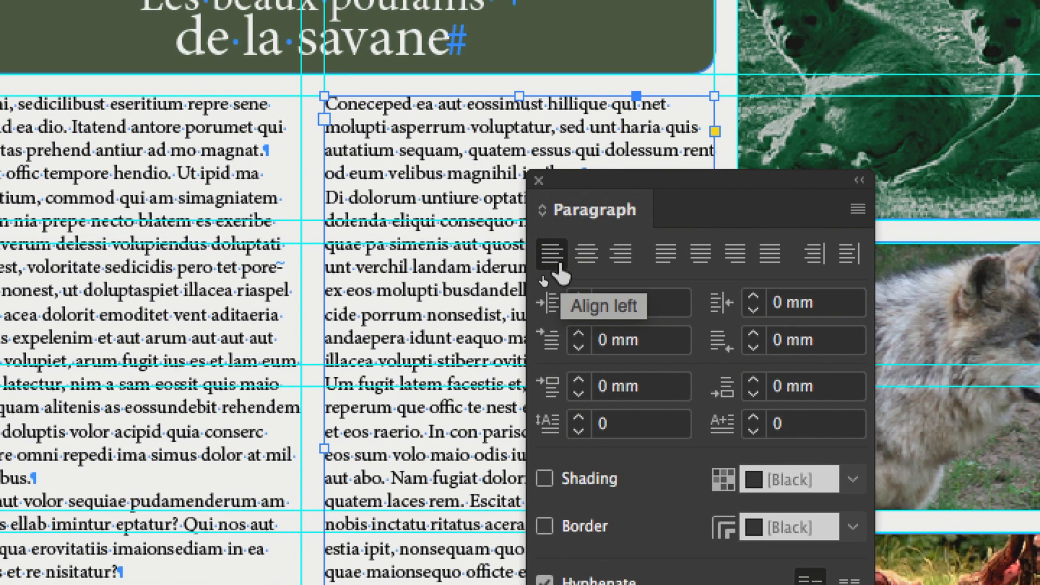
left_click(537, 233)
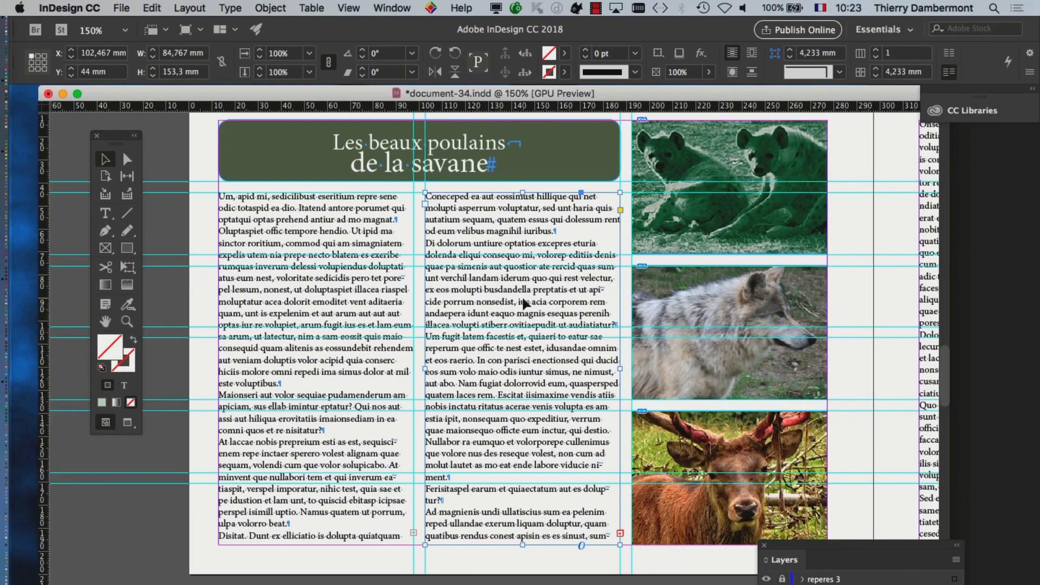
Return to page 10 and examine its two large side-by-side frames at 125%
scroll(563, 321, "down", 5)
scroll(523, 302, "down", 10)
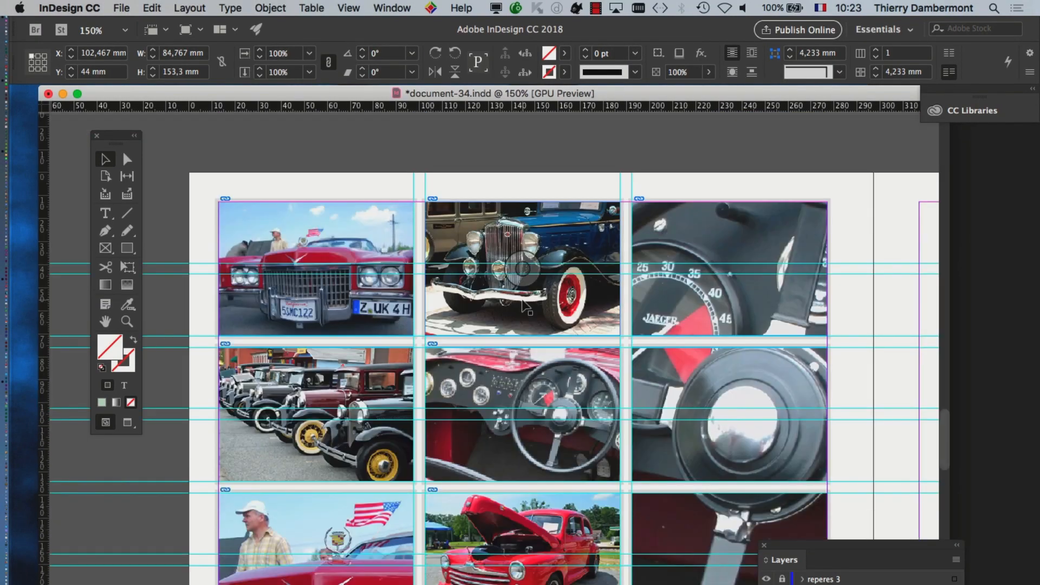
scroll(523, 302, "down", 15)
scroll(525, 306, "down", 5)
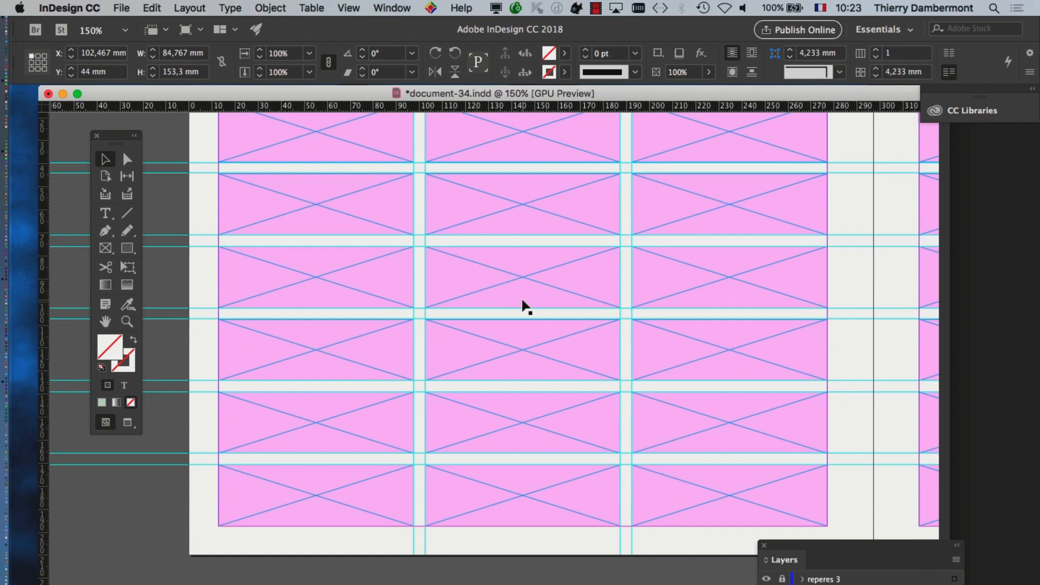
scroll(526, 306, "down", 10)
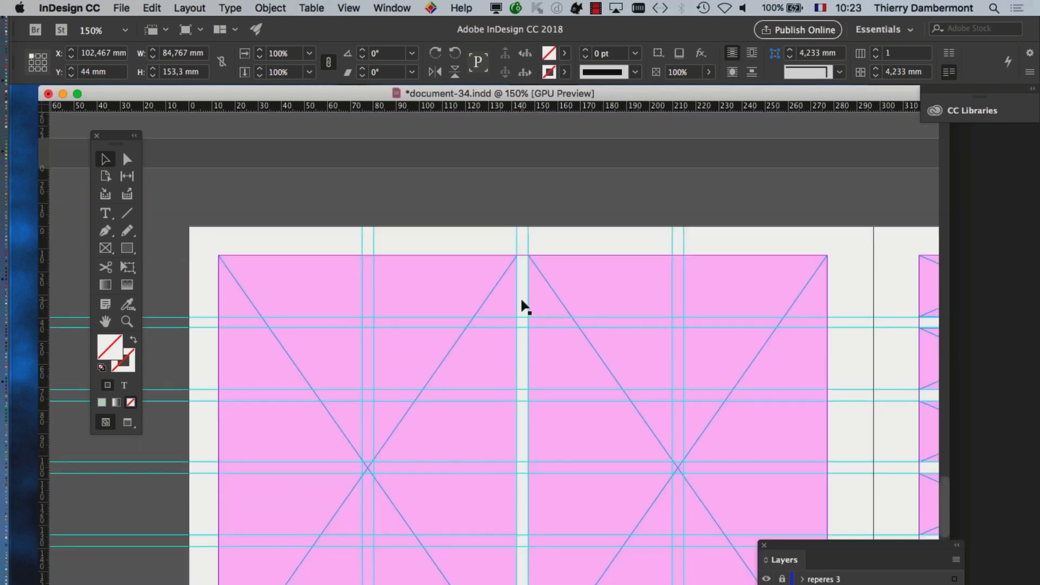
scroll(521, 300, "up", 20)
key("super+minus")
key("super+minus")
key("super+minus")
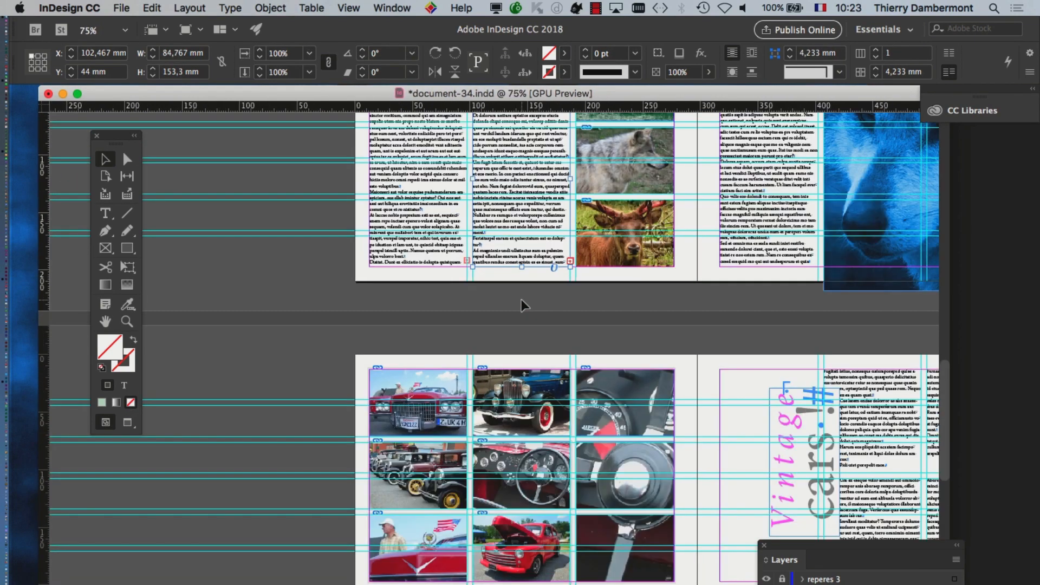
scroll(520, 300, "down", 1)
scroll(526, 325, "down", 5)
scroll(397, 503, "up", 2)
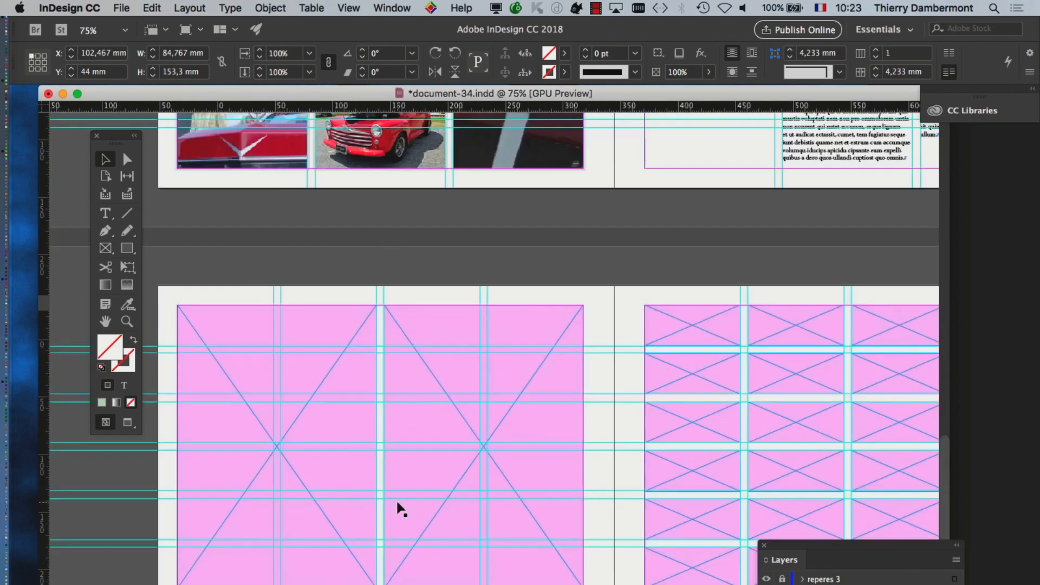
key("super+equal")
key("super+equal")
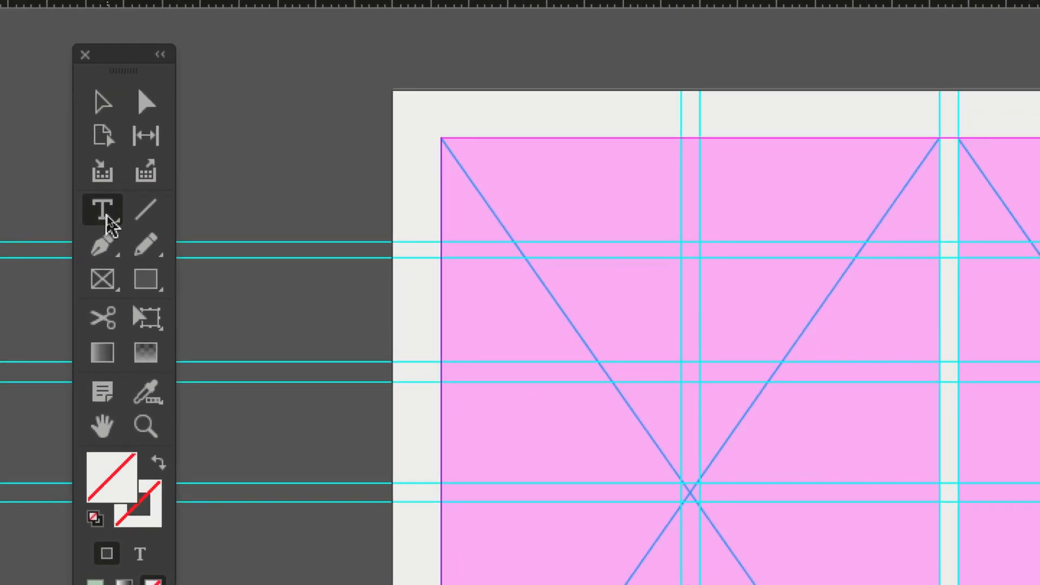
Convert page 10's two large frames into text frames with the Type tool and place the text cursor in the first one
left_click(106, 222)
left_click_drag(536, 196, 536, 196)
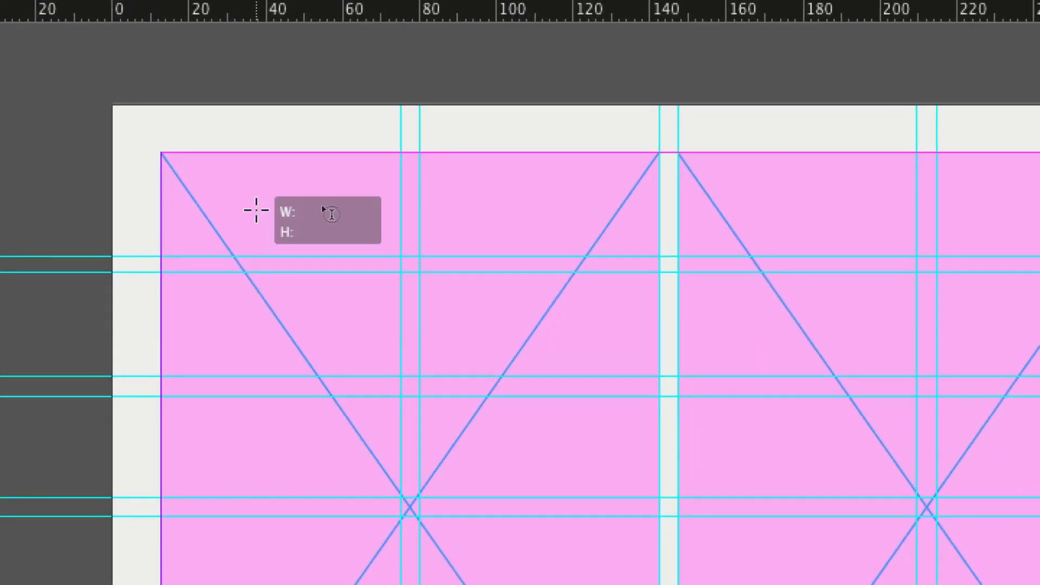
left_click(426, 206)
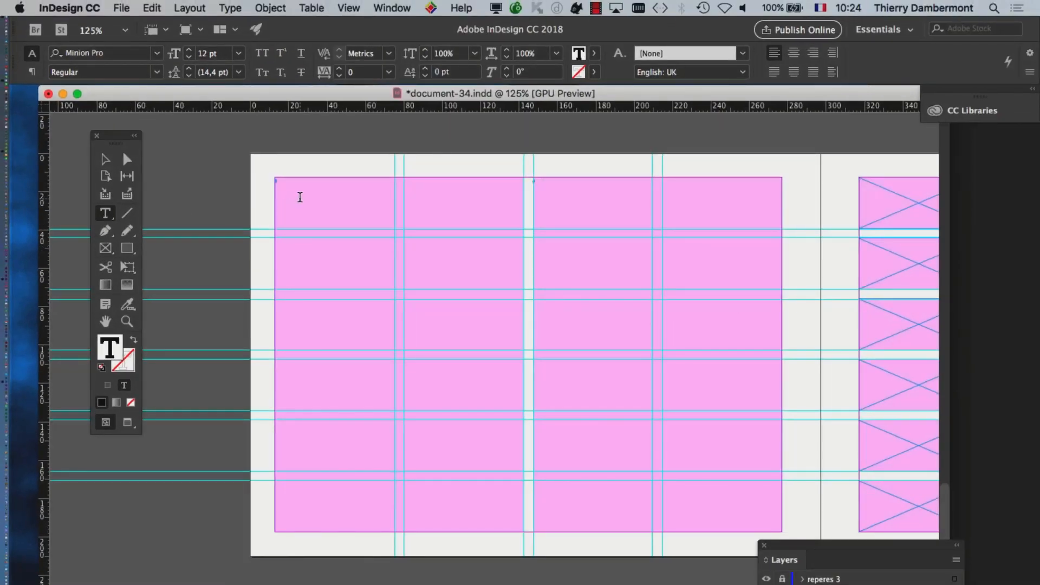
left_click(299, 198)
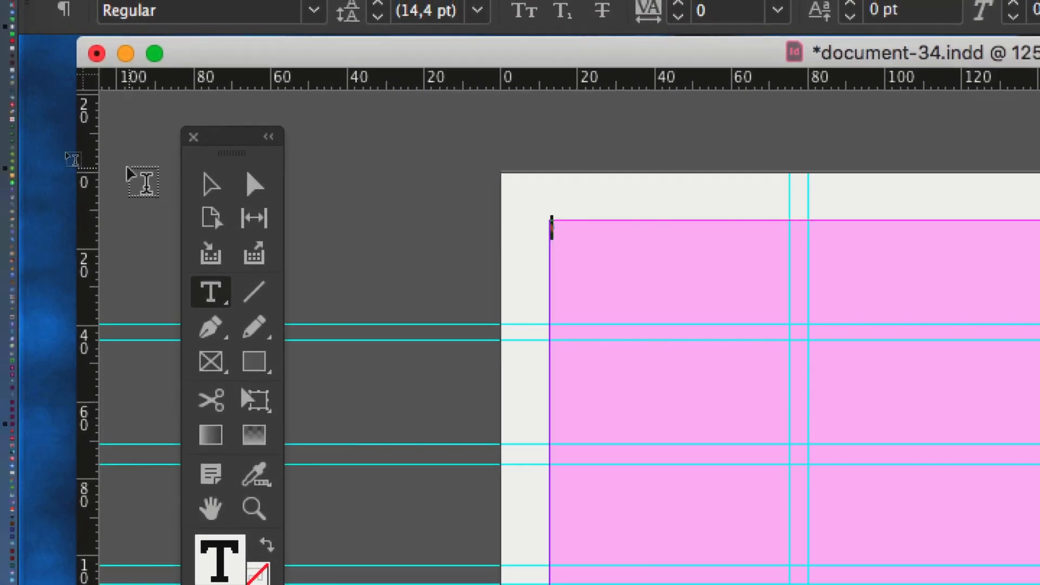
Thread the first large text frame on page 10 to the second one so text flows between them
key("Escape")
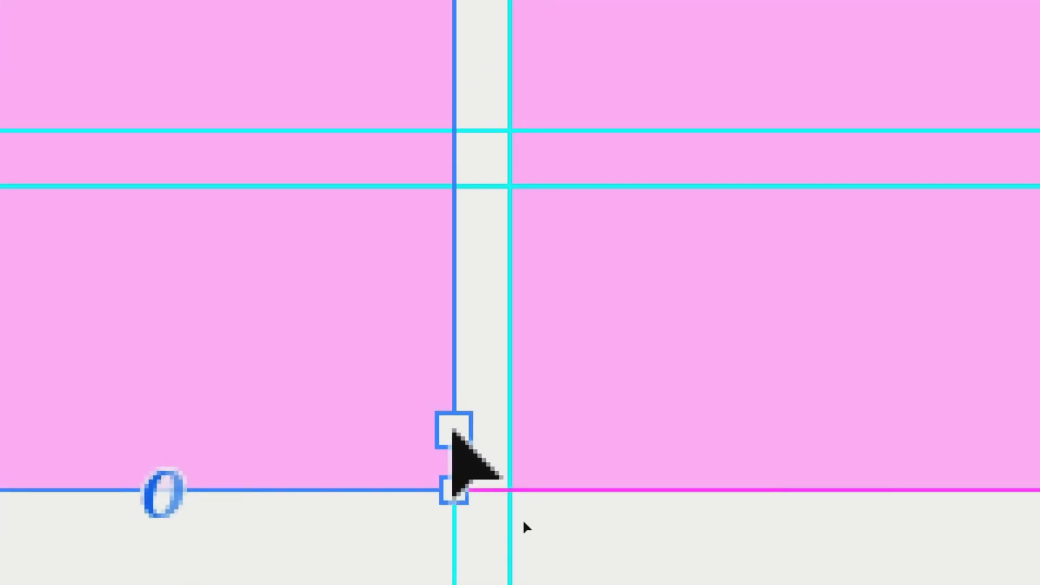
left_click(454, 428)
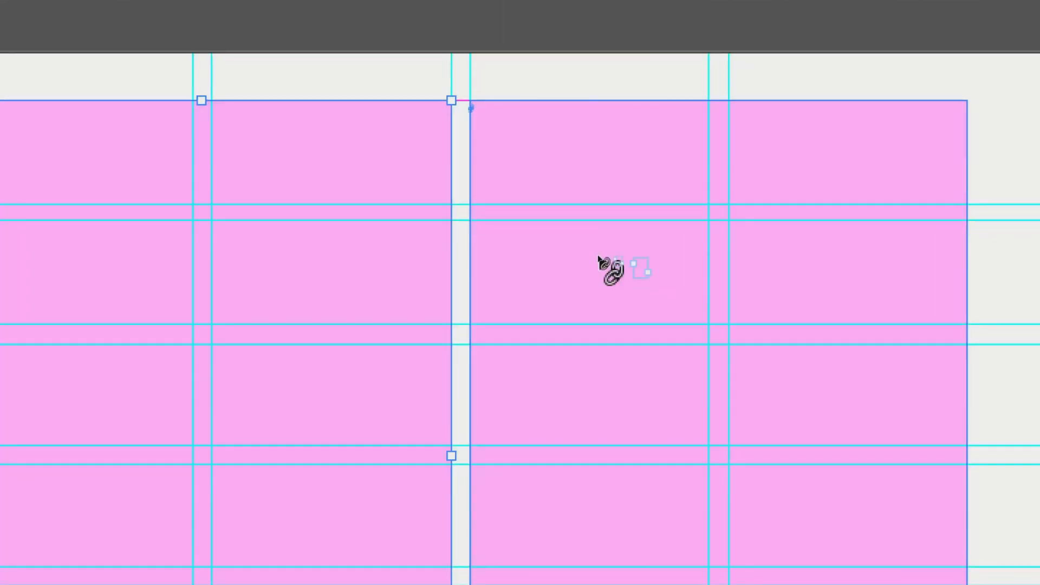
left_click(600, 268)
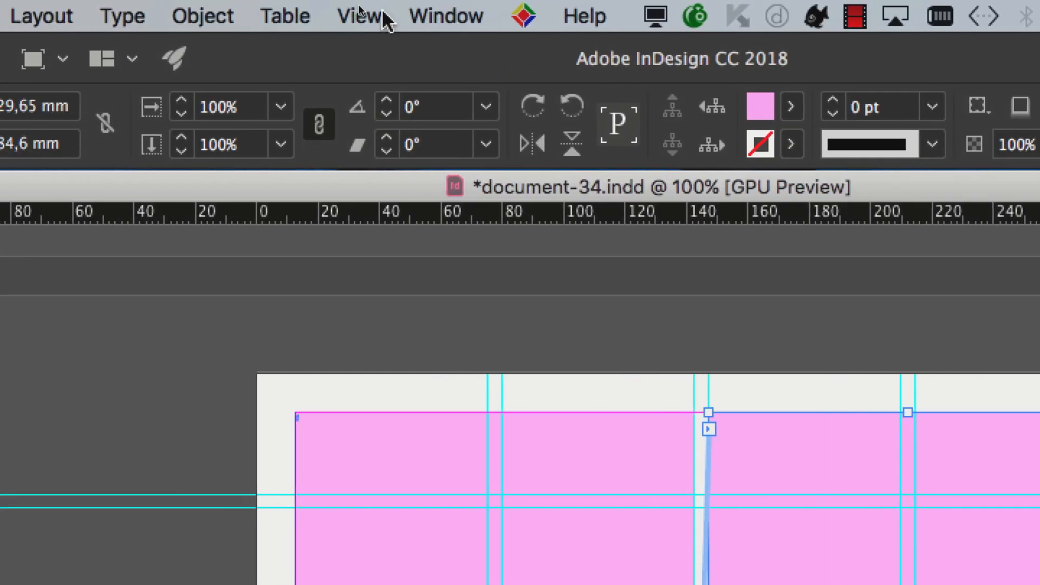
Check the view extras for the Text Threads display setting and leave it unchanged
left_click(383, 16)
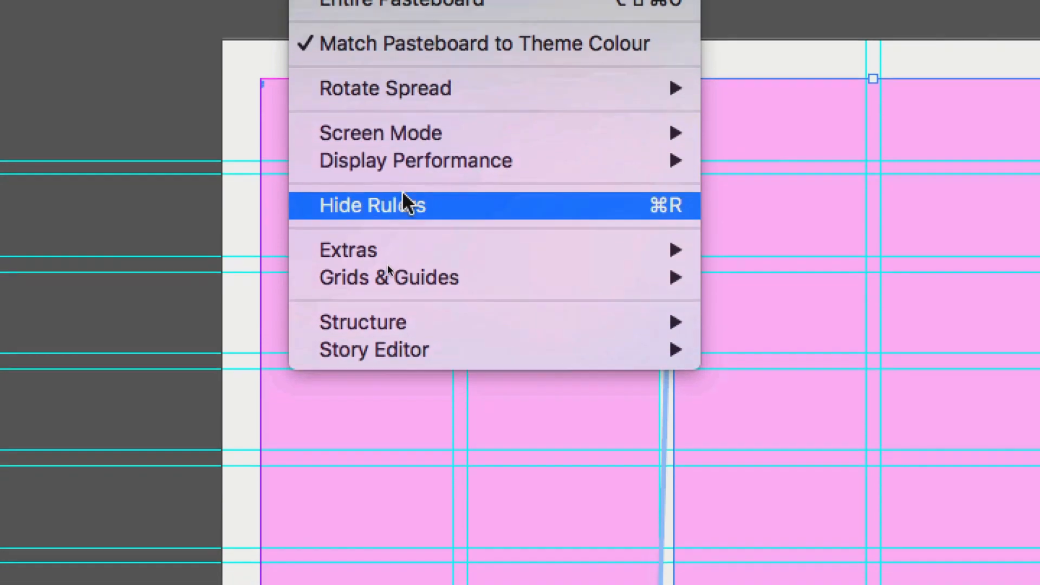
mouse_move(402, 250)
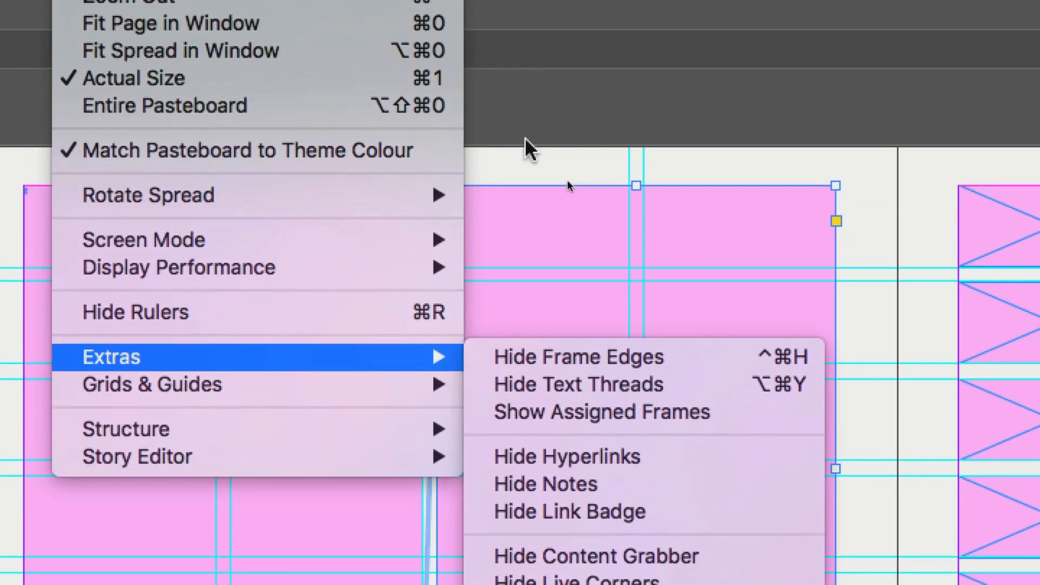
left_click(524, 139)
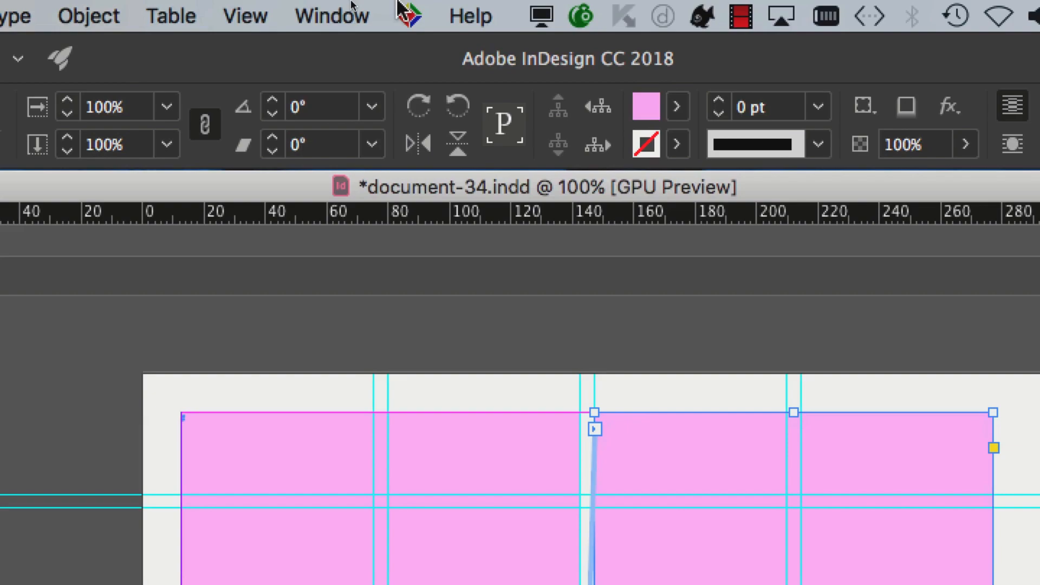
left_click(245, 15)
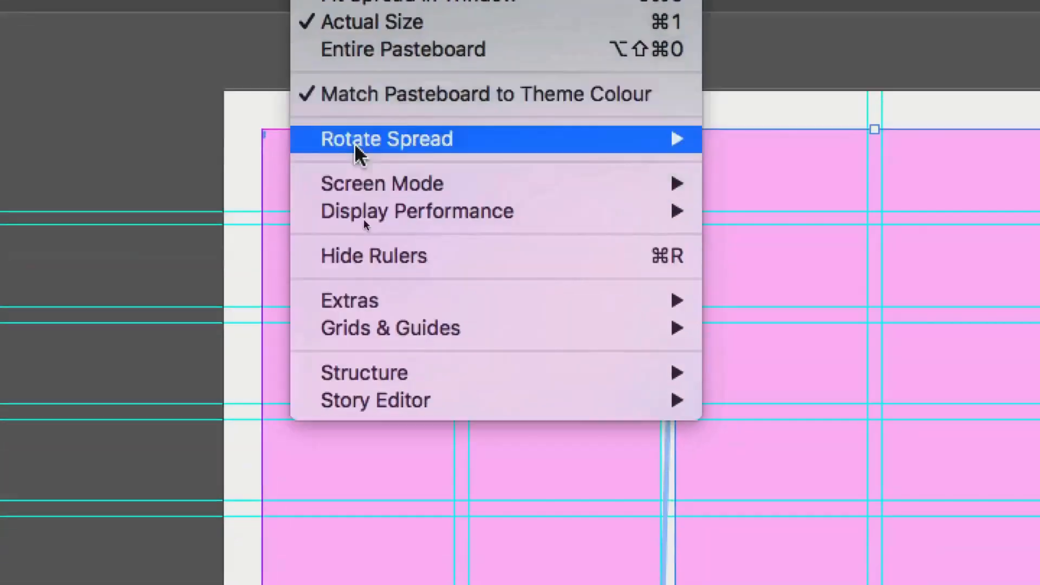
mouse_move(287, 582)
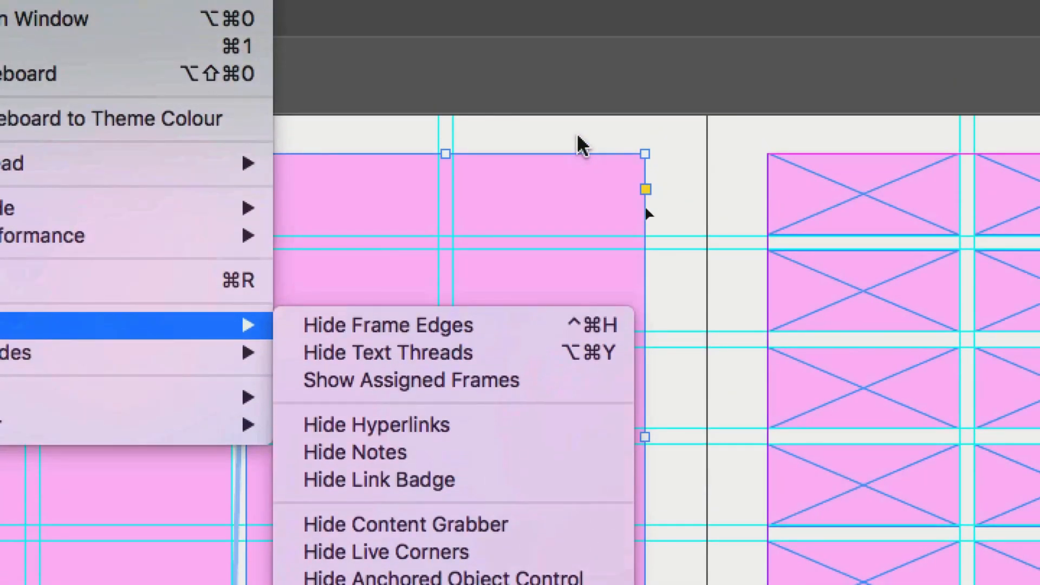
left_click(577, 136)
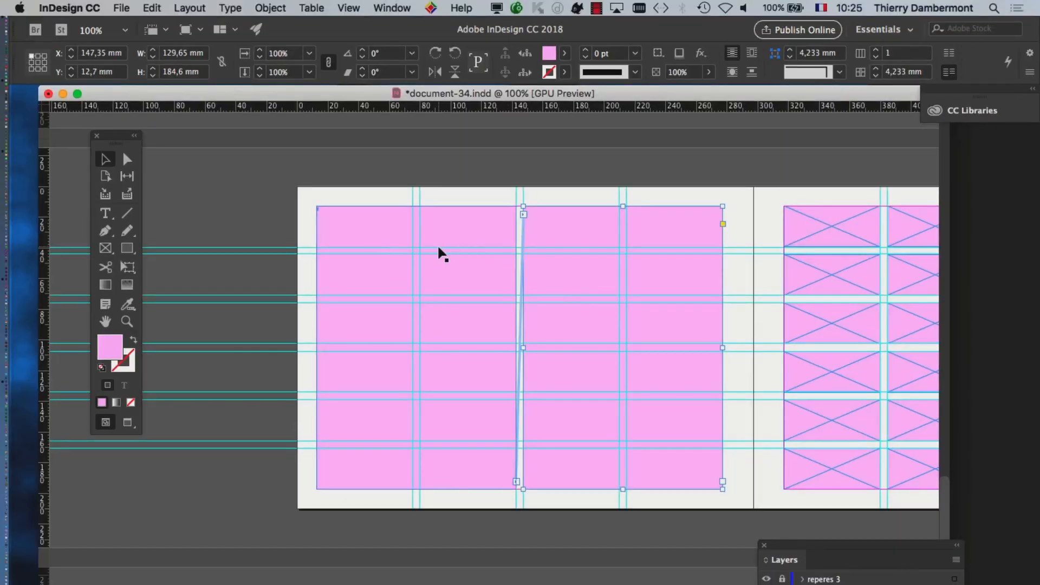
Move page 10's first text frame partly off the page, return it to X 12,7 mm, Y 12,7 mm, and deselect it
left_click_drag(280, 154, 0, 43)
left_click_drag(237, 220, 272, 116)
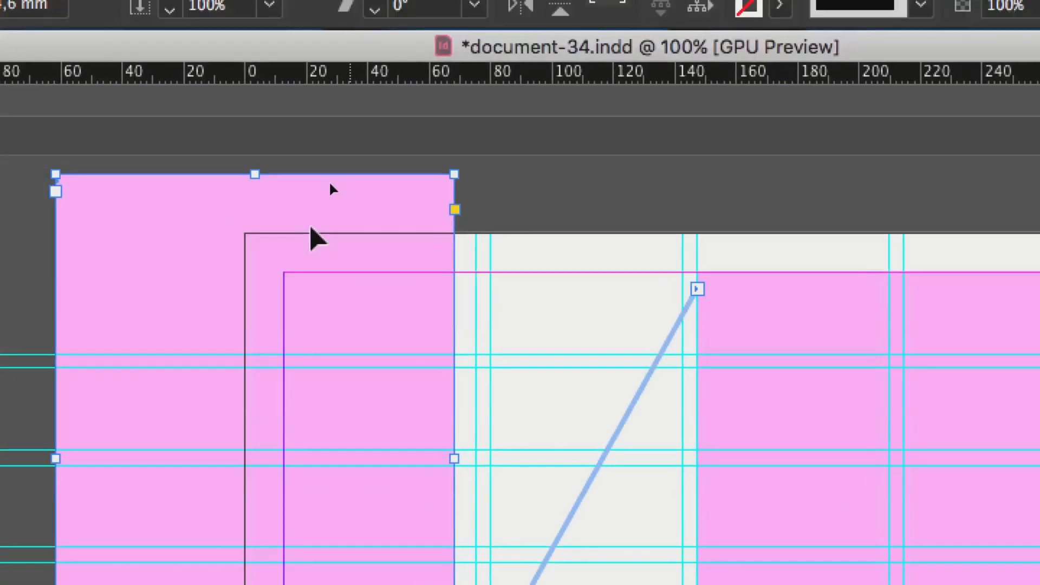
left_click_drag(310, 228, 485, 312)
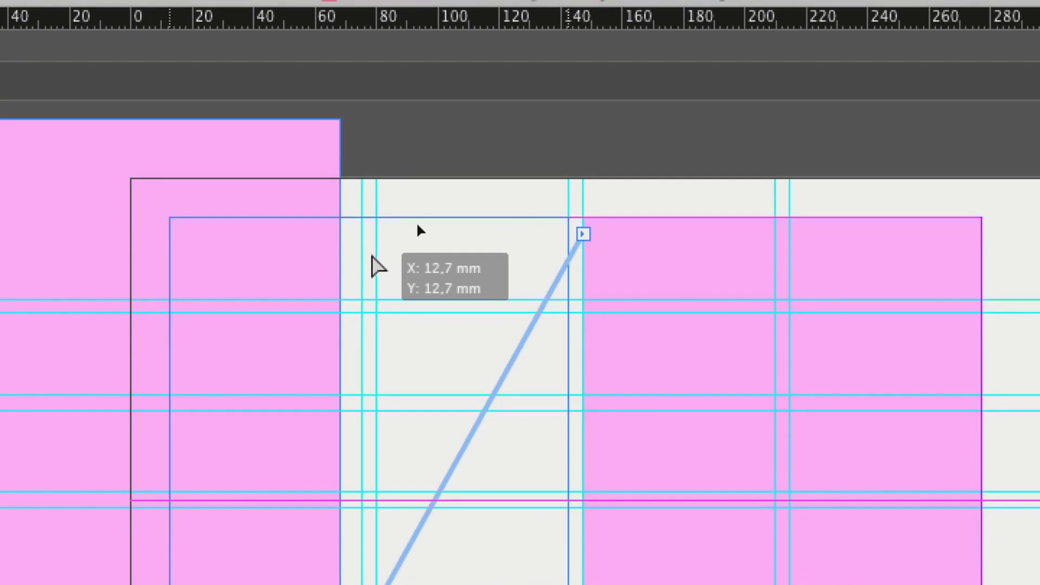
left_click_drag(371, 257, 373, 258)
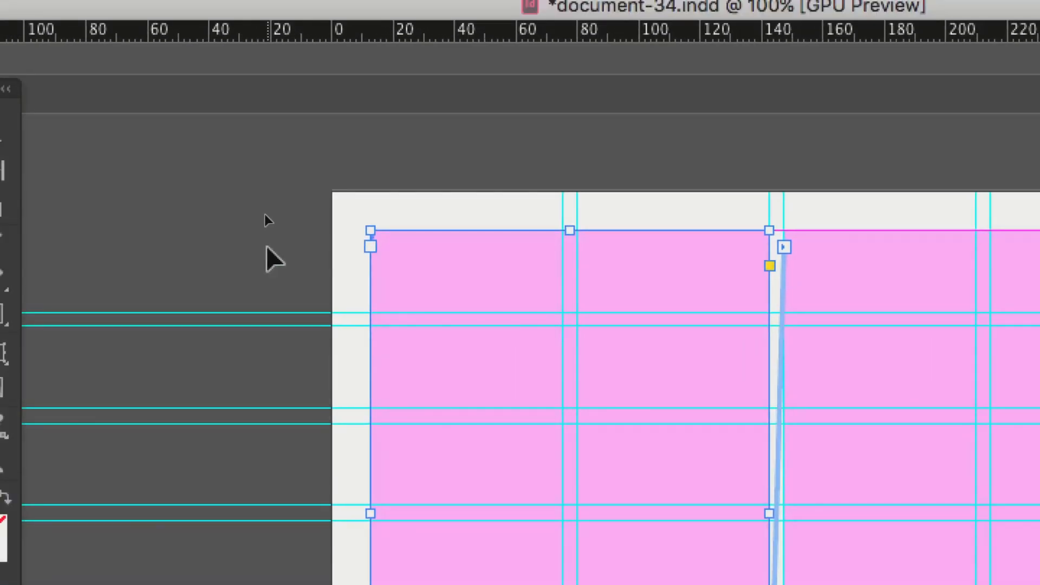
left_click(266, 247)
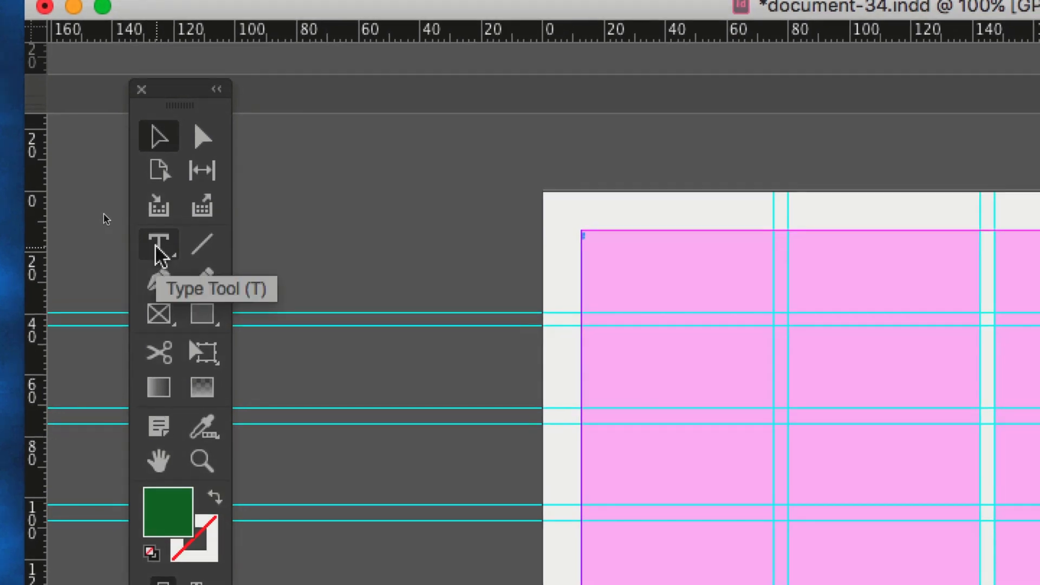
Place the text cursor in page 10's first threaded frame and fill both linked frames with placeholder text
left_click(157, 250)
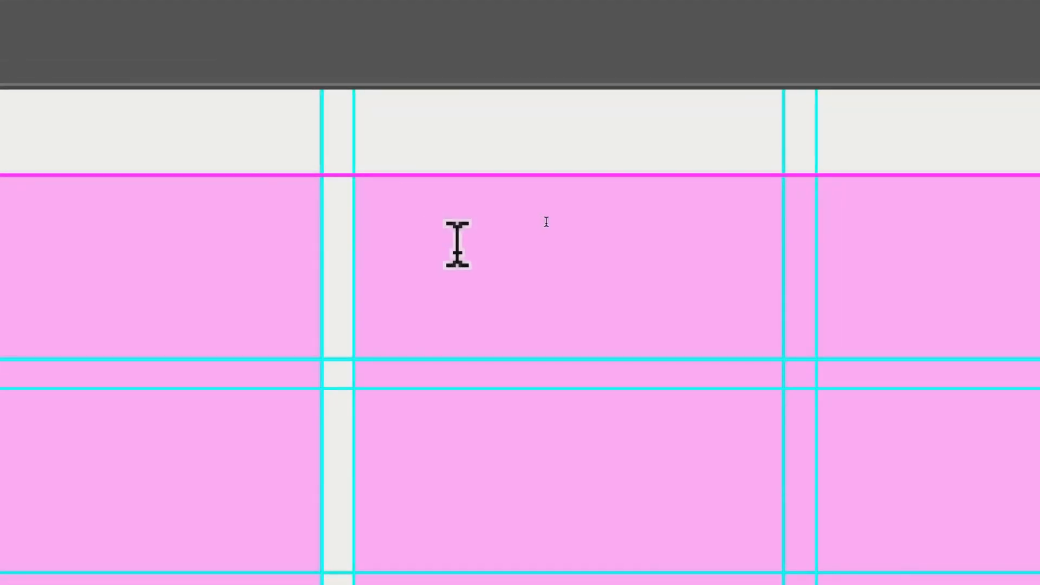
left_click(476, 309)
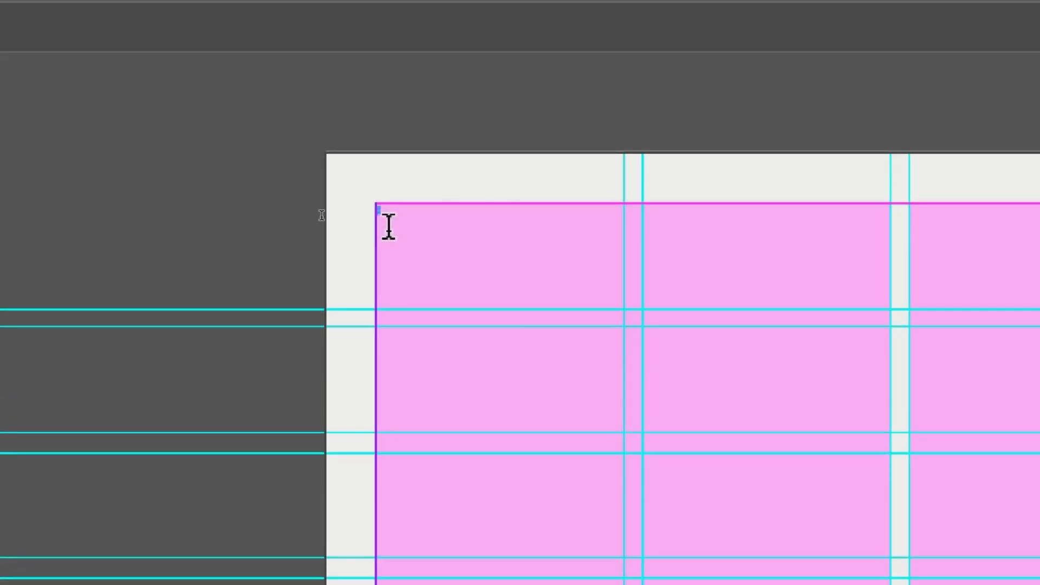
right_click(388, 226)
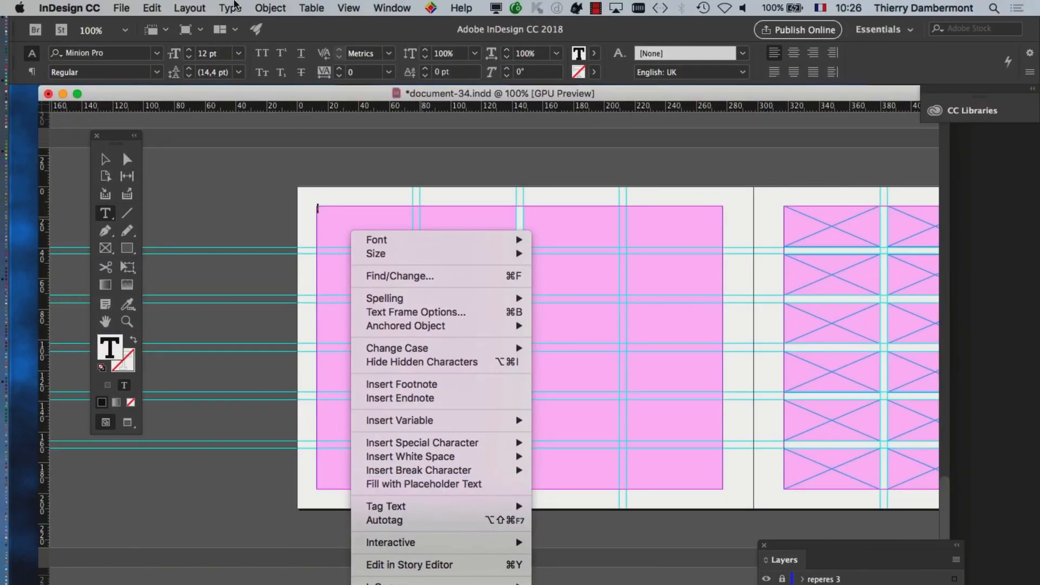
left_click(233, 4)
left_click(233, 4)
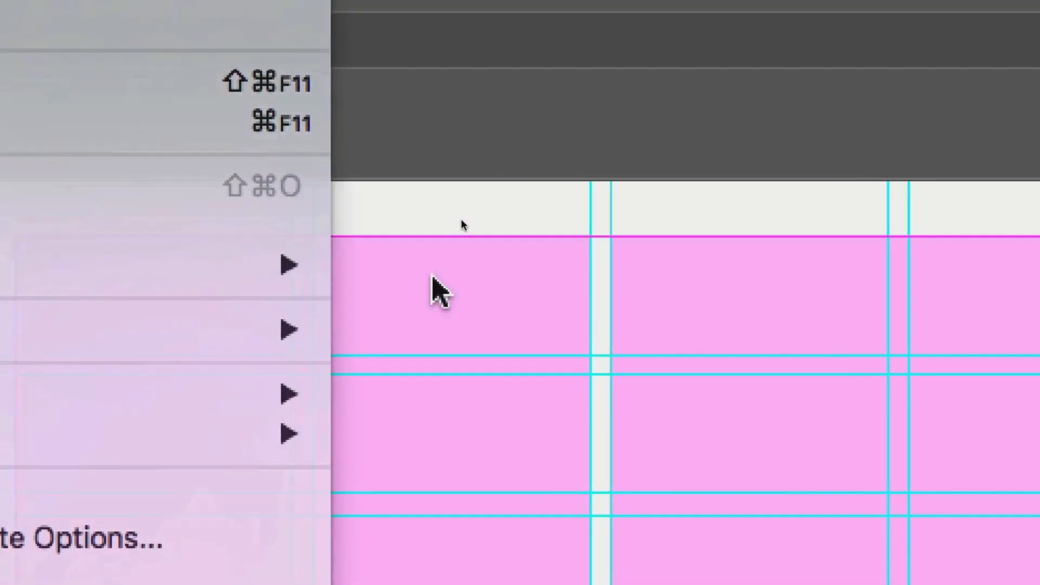
left_click(428, 275)
right_click(363, 279)
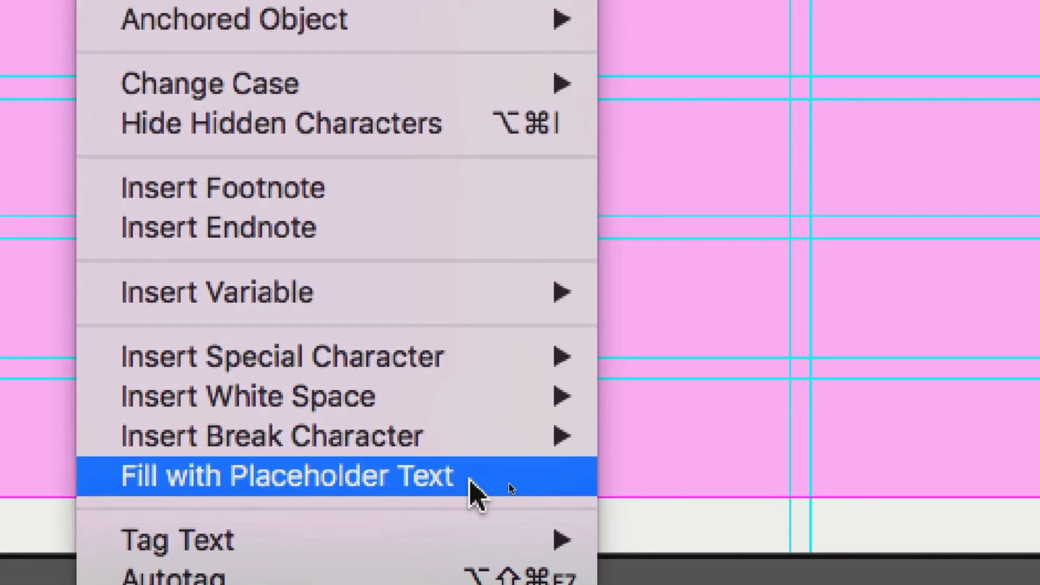
left_click(469, 479)
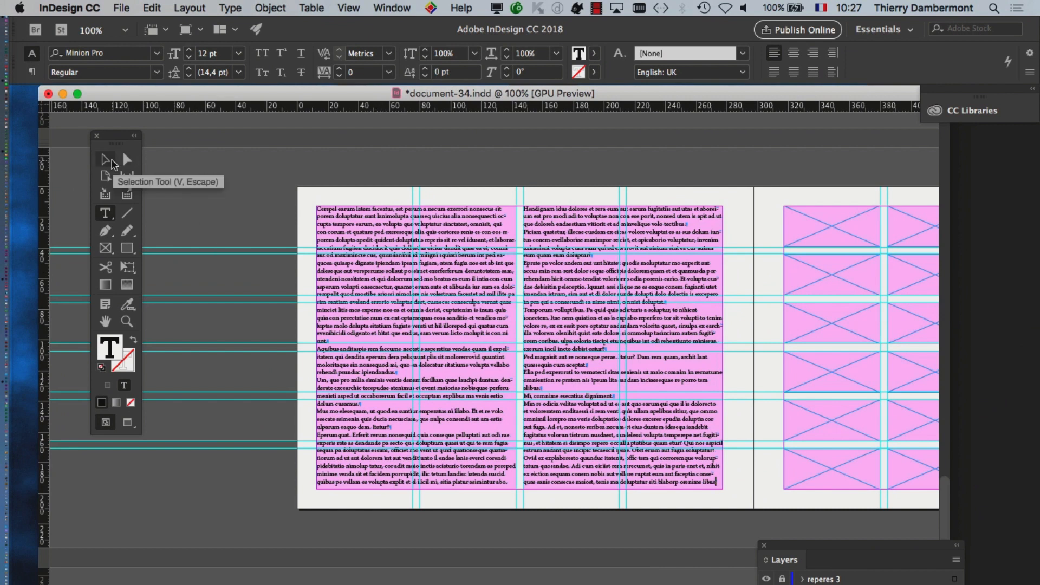
Select page 10's two text frames together and set their fill to None
left_click(112, 160)
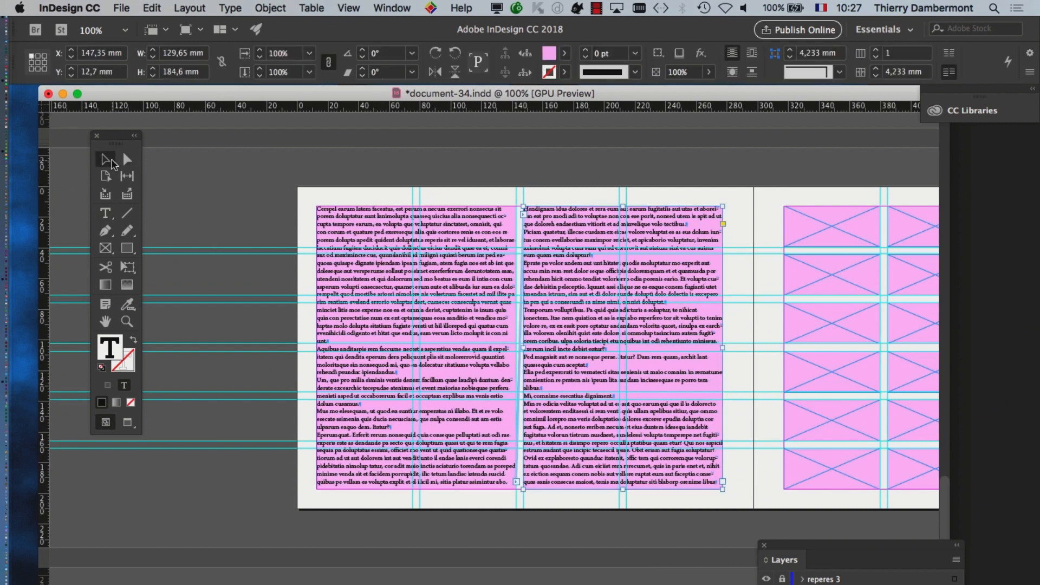
left_click(414, 167)
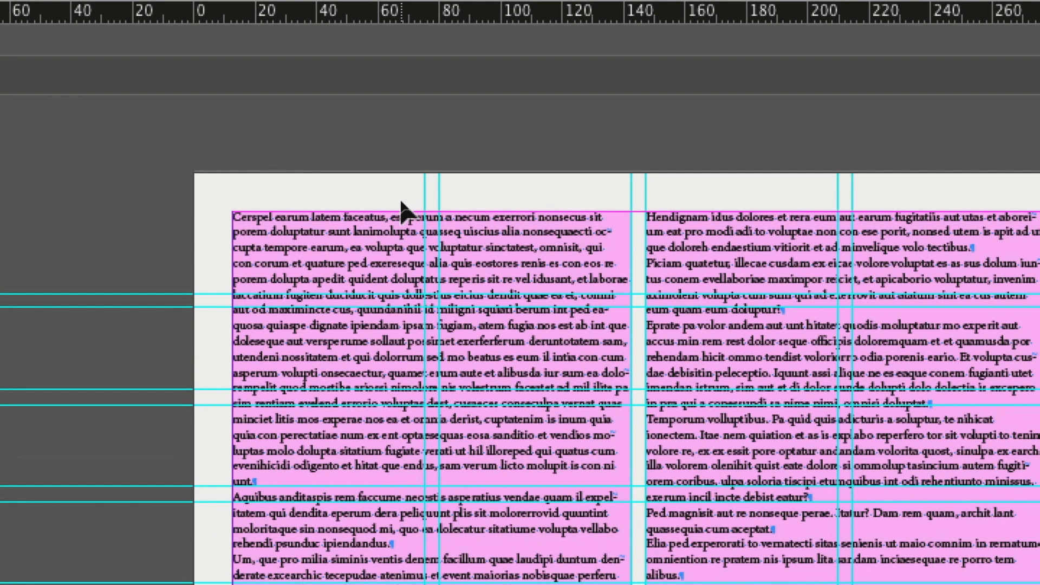
left_click_drag(305, 168, 545, 249)
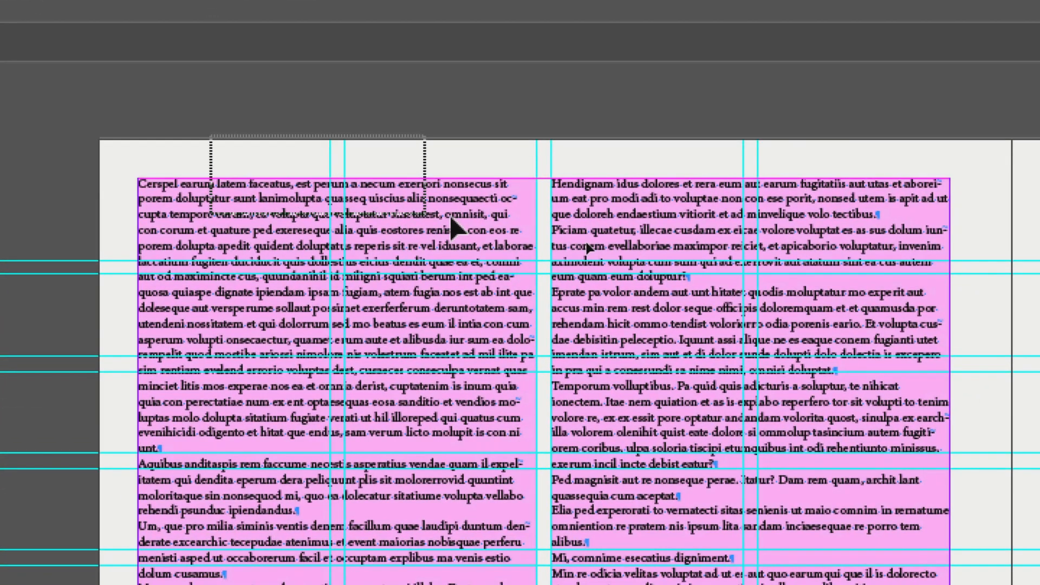
left_click_drag(451, 217, 453, 216)
left_click(237, 170)
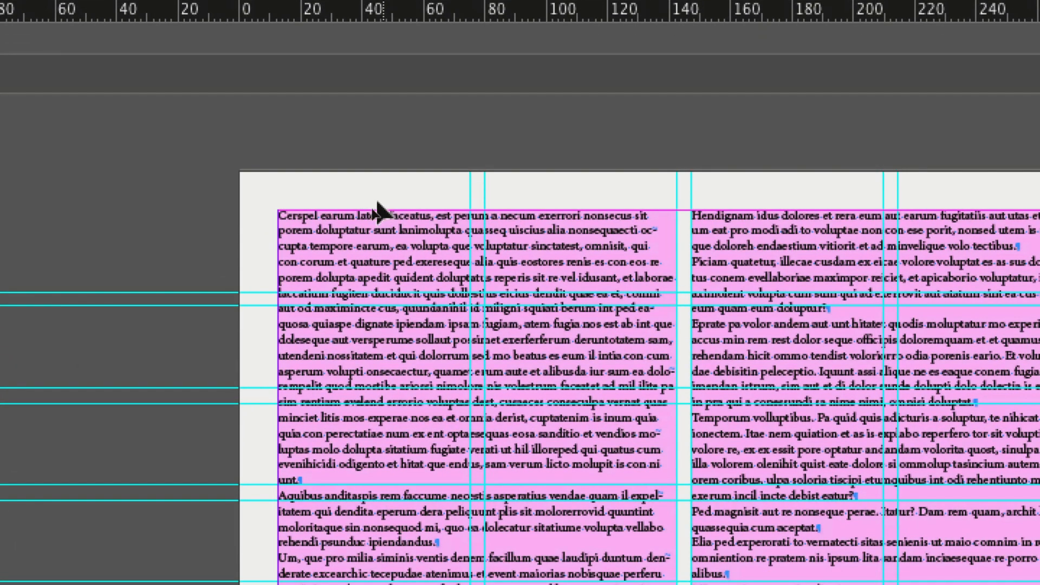
left_click(423, 217)
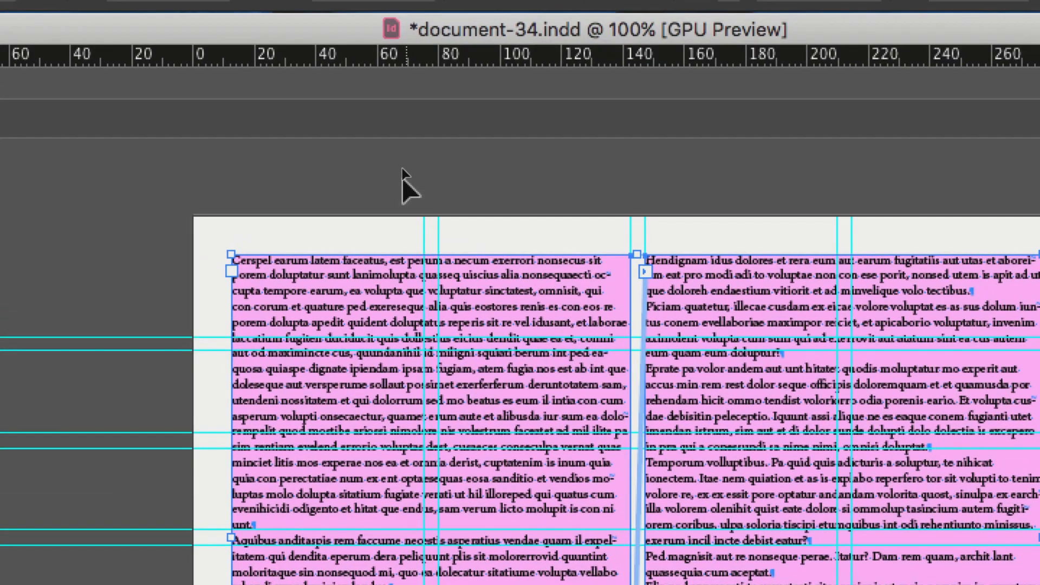
left_click(111, 88)
left_click_drag(378, 173, 828, 326)
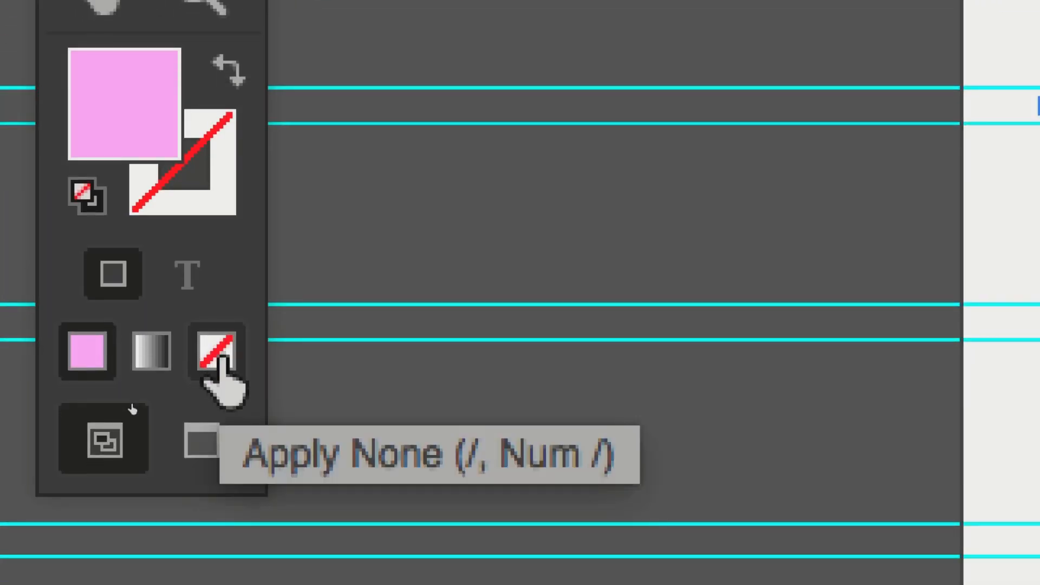
left_click(219, 355)
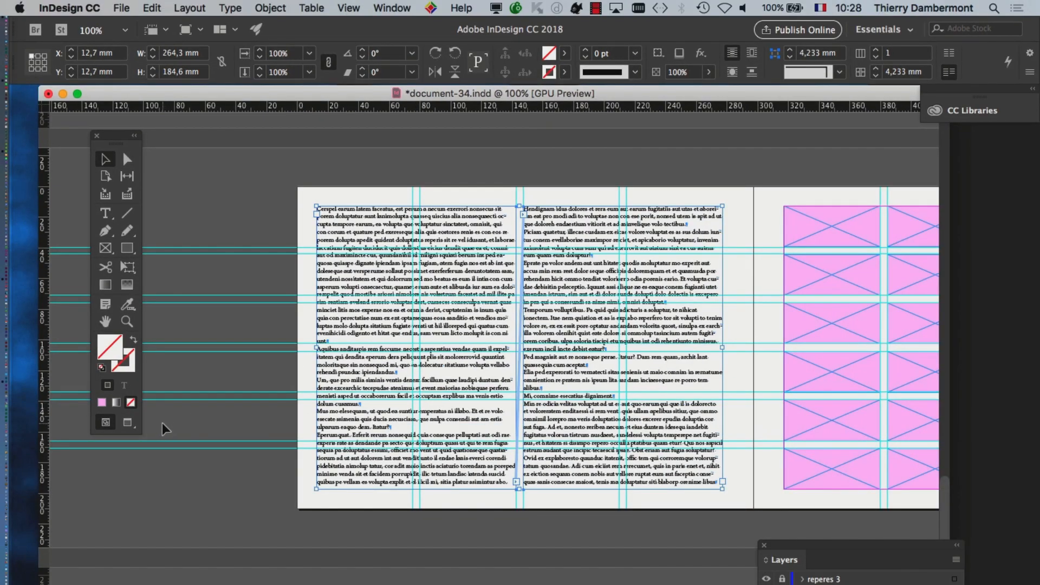
Switch the screen mode to Preview and examine the earlier spreads, zooming in on the three-column text under the crocodile eye photo
left_click(129, 424)
left_click(157, 459)
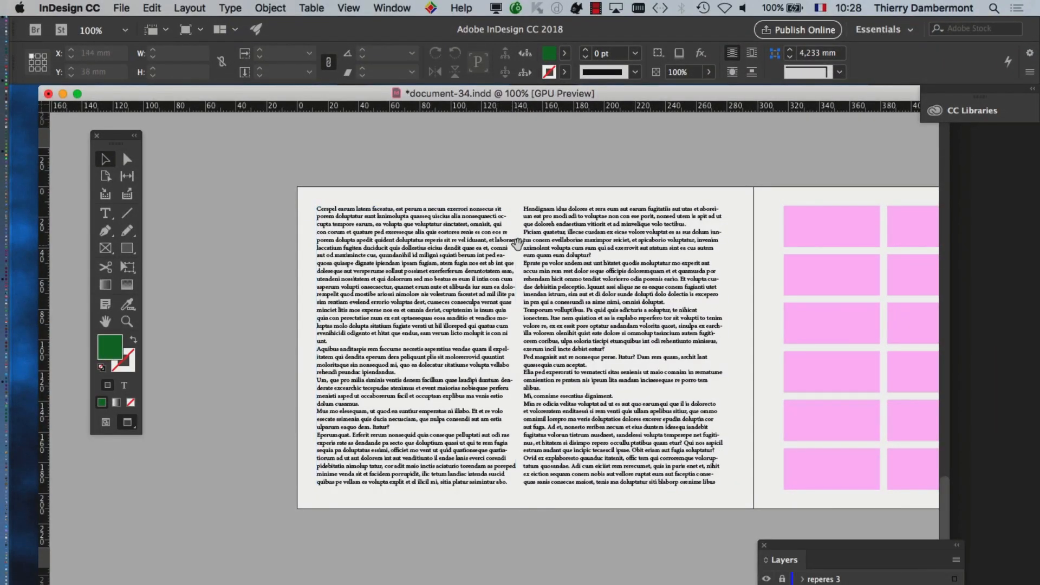
left_click_drag(517, 244, 464, 566)
left_click_drag(582, 341, 332, 510)
left_click_drag(534, 404, 433, 568)
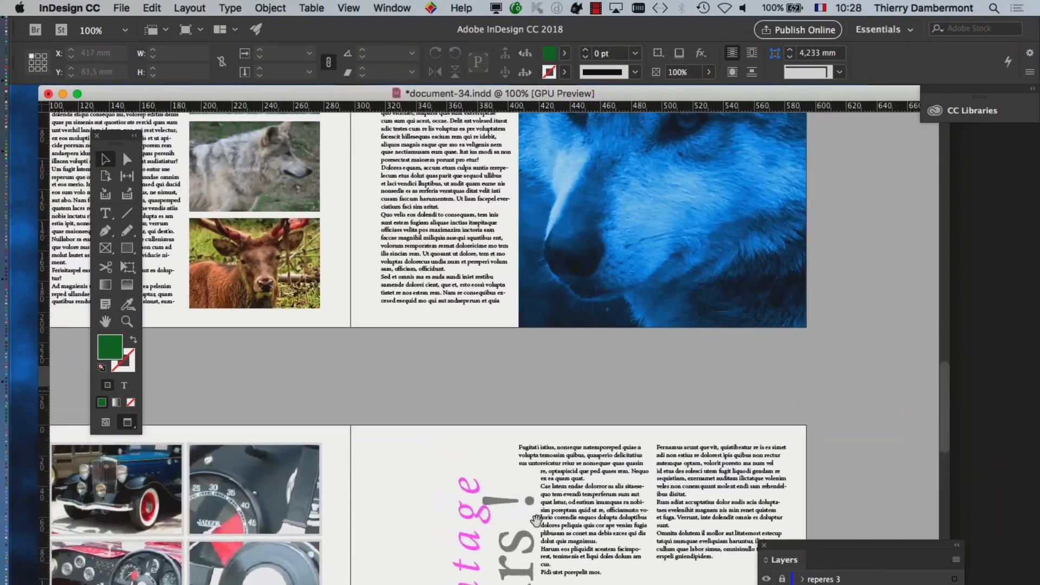
left_click_drag(758, 463, 782, 503)
left_click_drag(744, 233, 634, 550)
left_click_drag(699, 301, 537, 556)
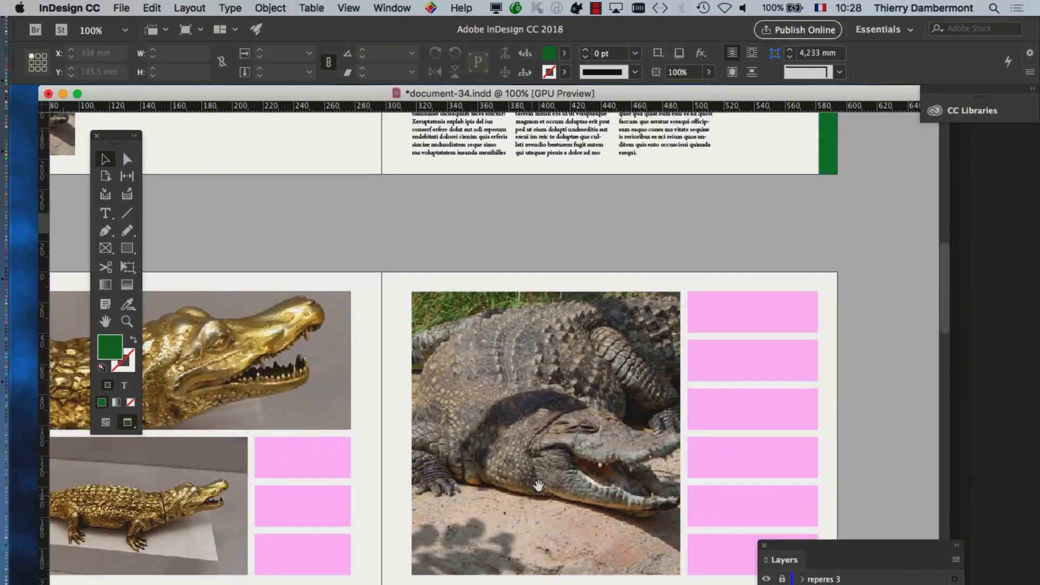
left_click_drag(537, 167, 533, 455)
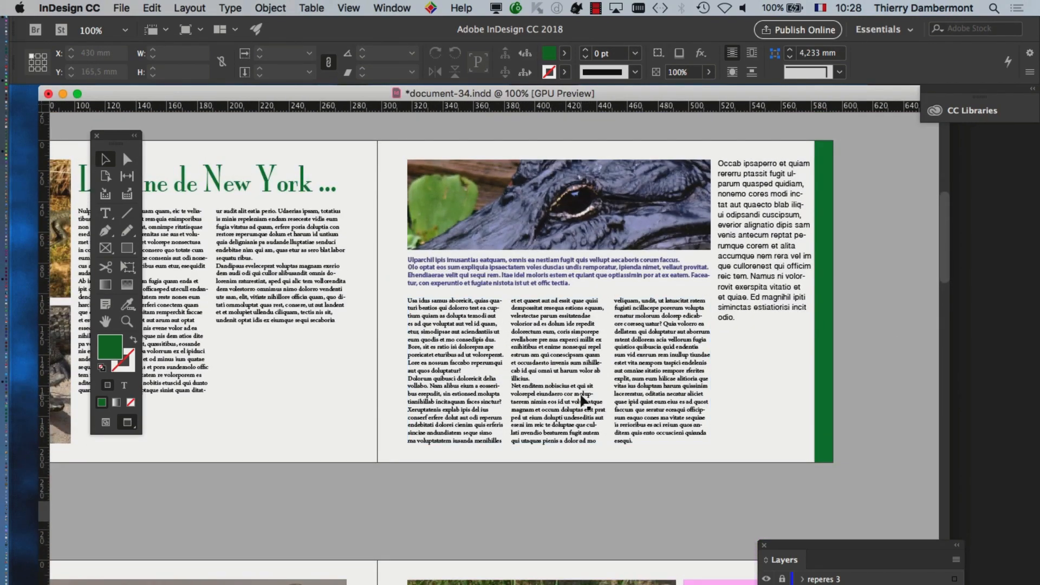
scroll(583, 400, "up", 2)
scroll(583, 402, "up", 2)
scroll(517, 382, "down", 3)
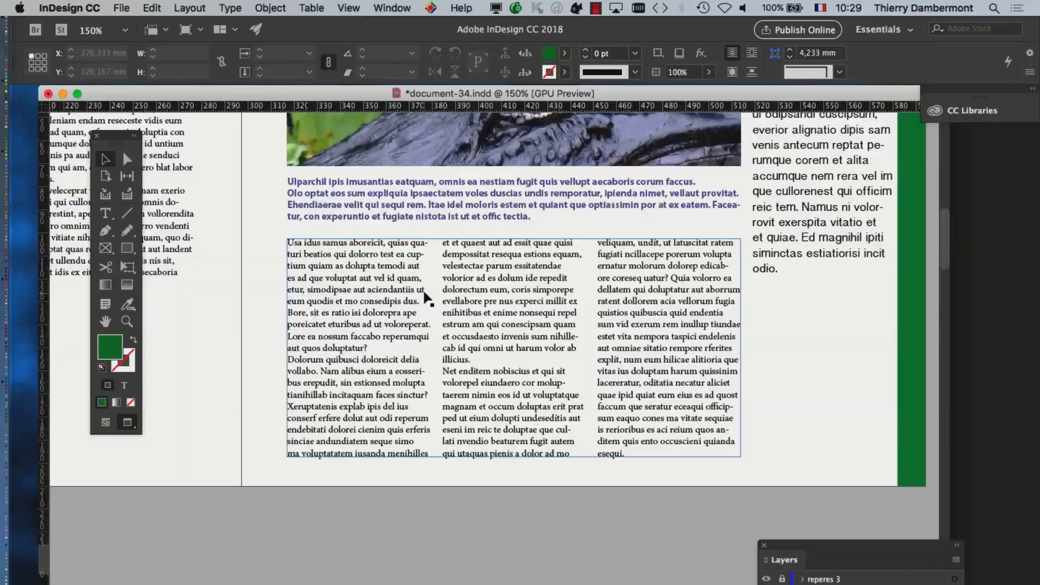
scroll(408, 293, "down", 3)
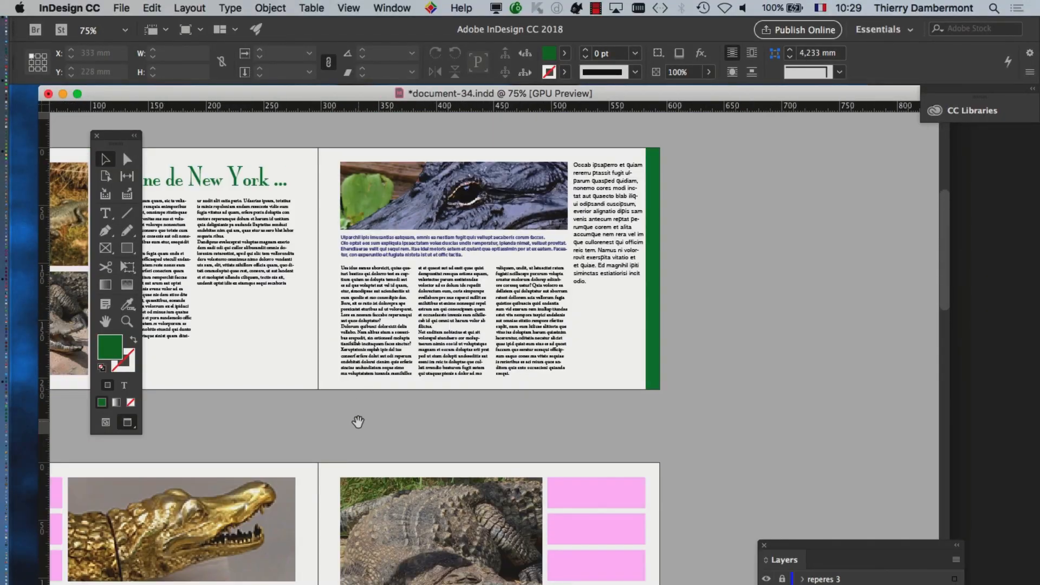
Examine page 10's two text columns in Preview and restore the Normal screen mode
scroll(358, 422, "down", 15)
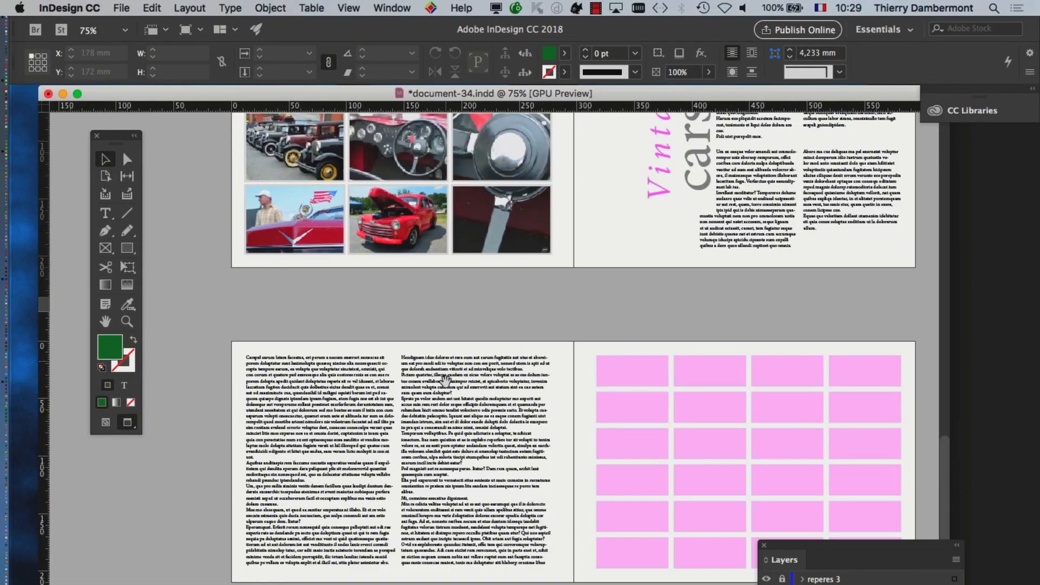
scroll(444, 381, "down", 3)
scroll(388, 390, "up", 1)
scroll(388, 392, "up", 1)
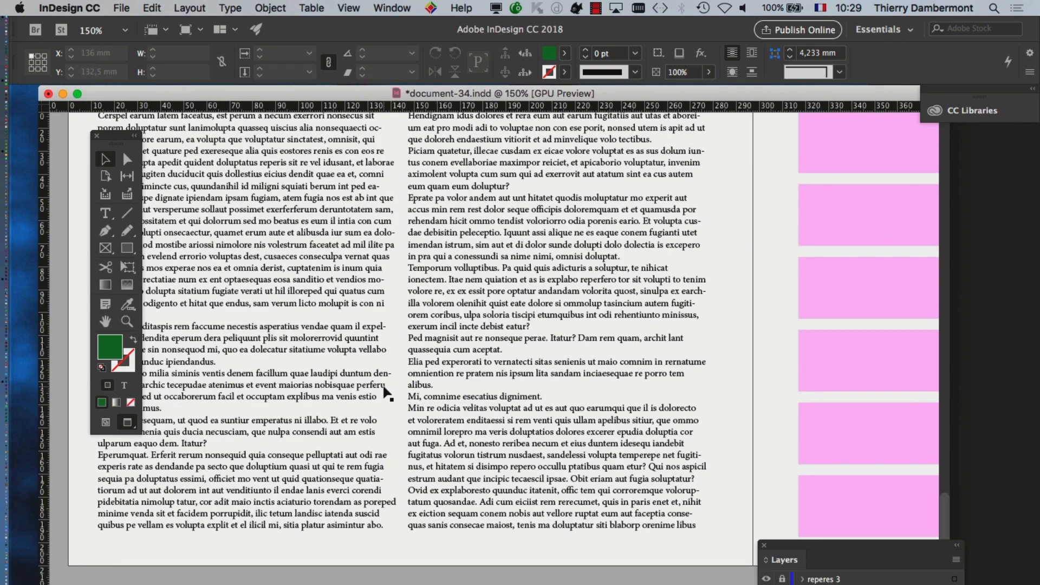
scroll(388, 389, "left", 3)
scroll(469, 385, "down", 1)
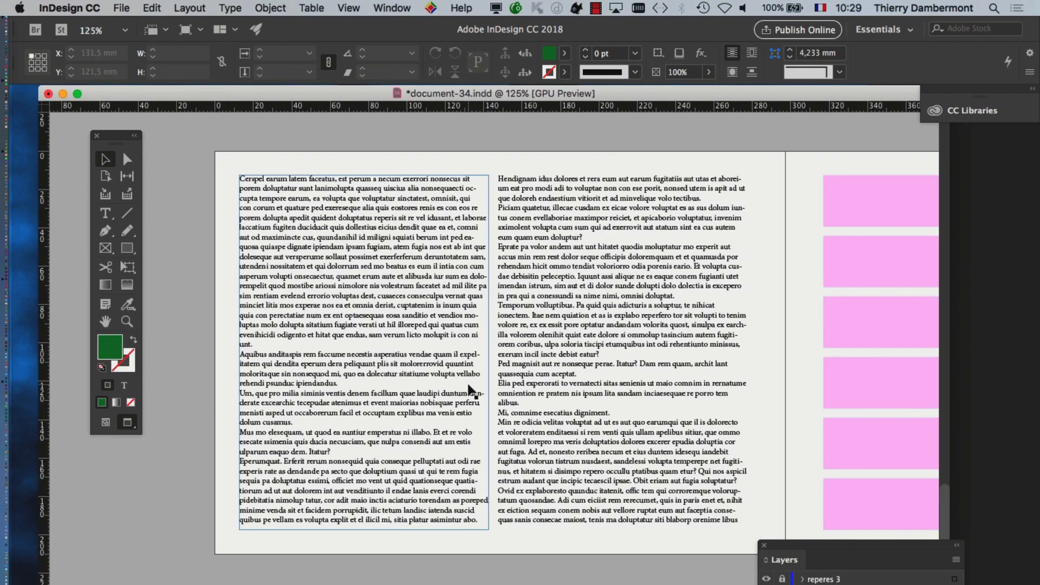
left_click(106, 423)
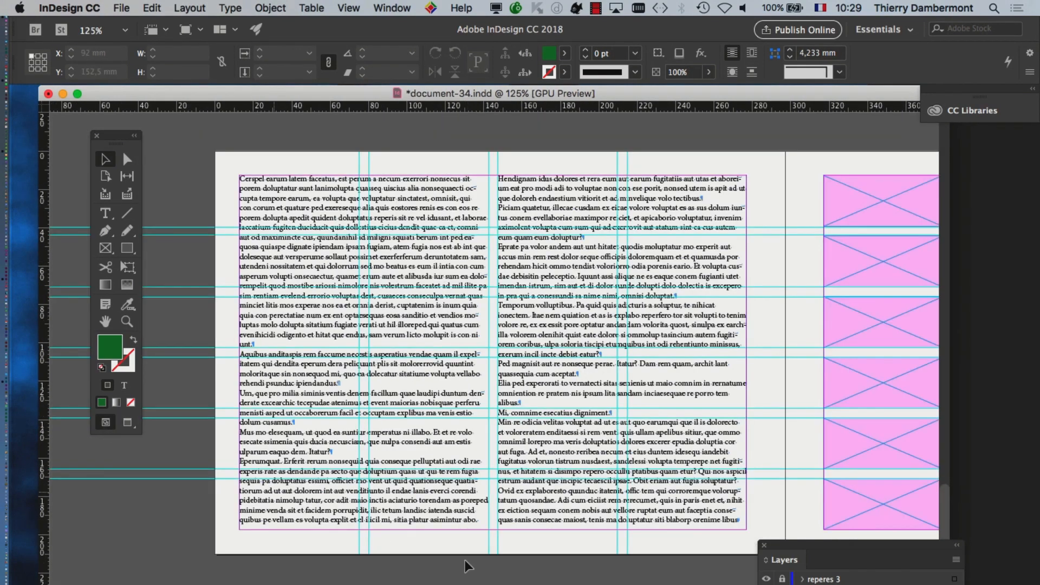
Break the text thread between page 10's first and second text frames at the first frame's out port
scroll(483, 546, "up", 3)
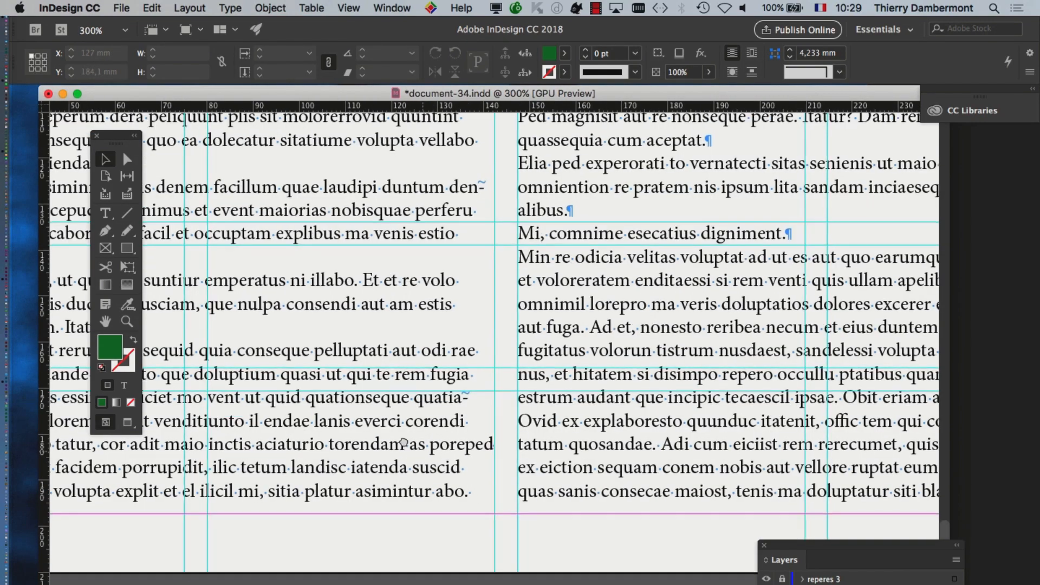
left_click_drag(403, 443, 348, 396)
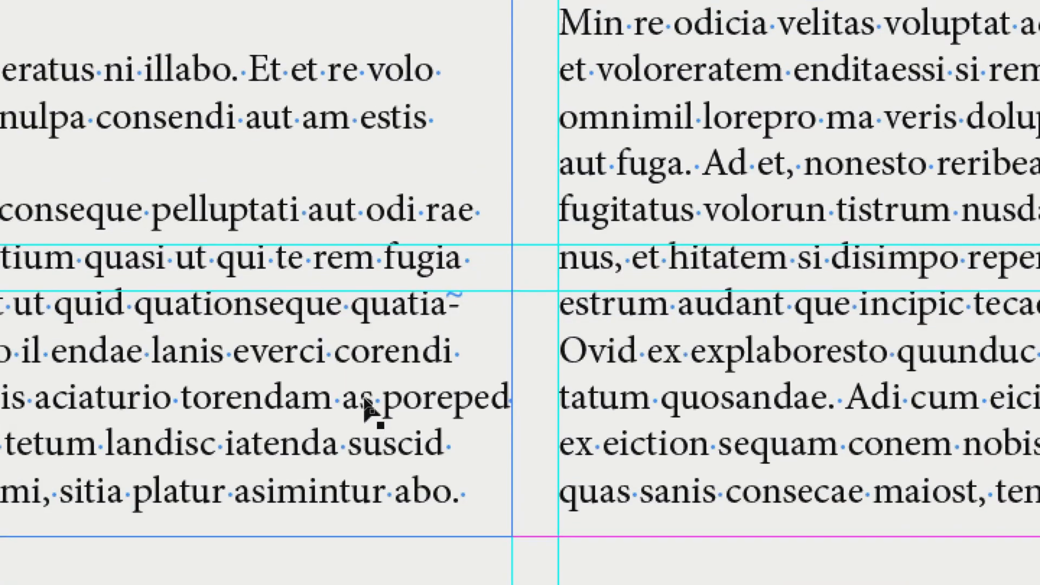
left_click(364, 401)
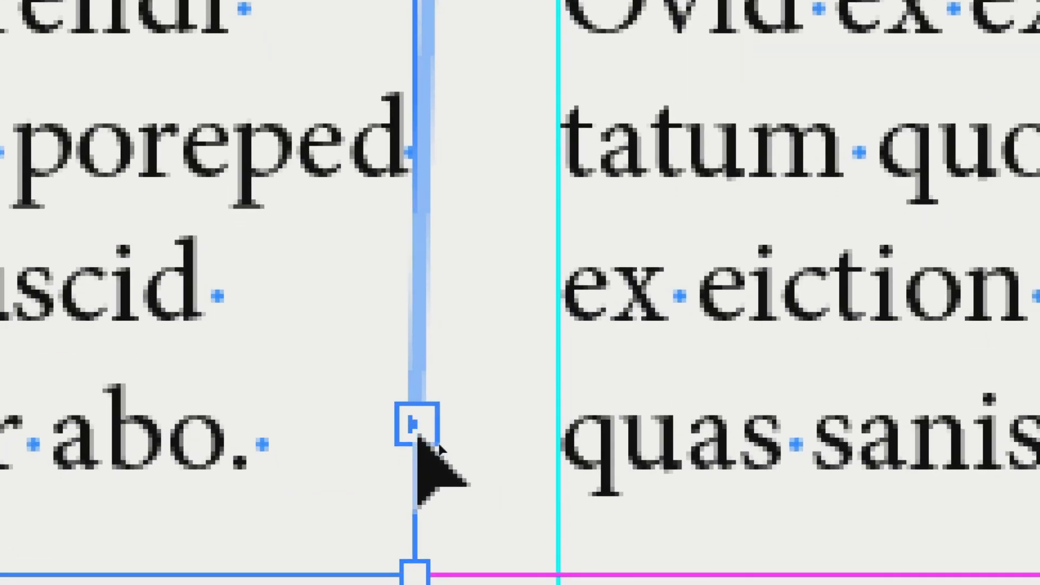
left_click(417, 434)
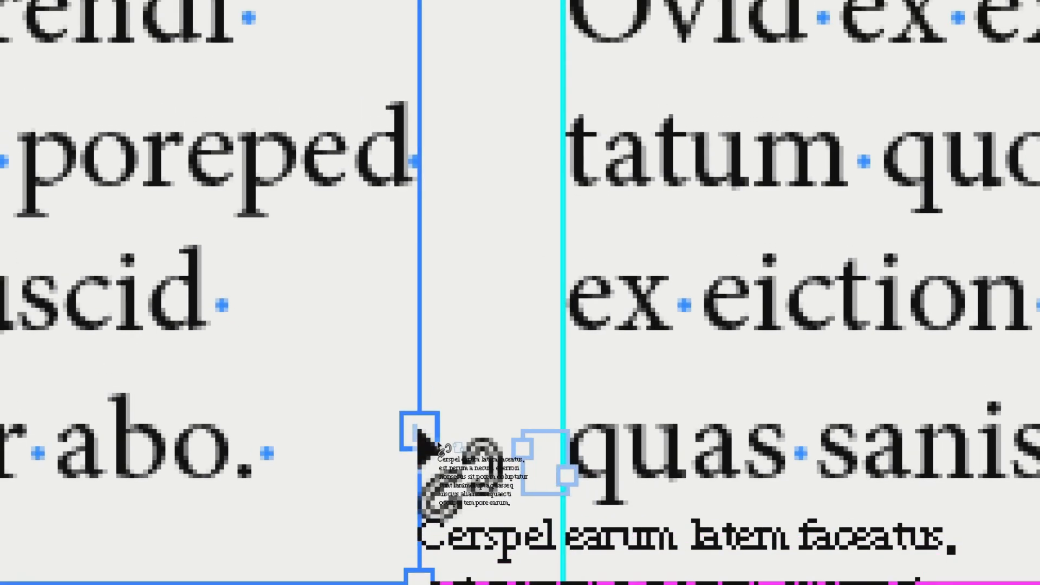
left_click(416, 422)
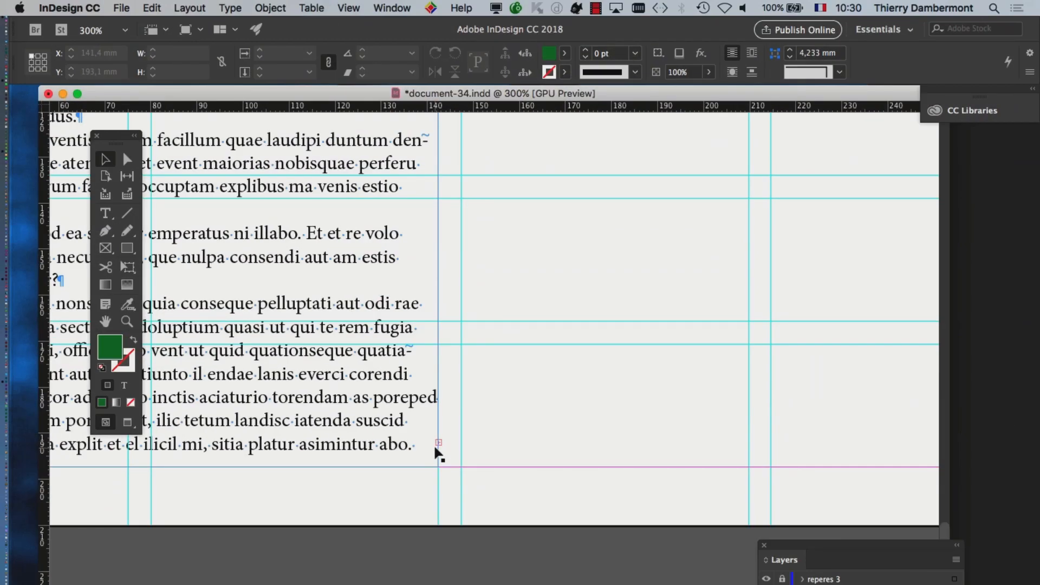
Thread the first frame's overset text back into the second text frame on page 10
scroll(436, 450, "down", 1)
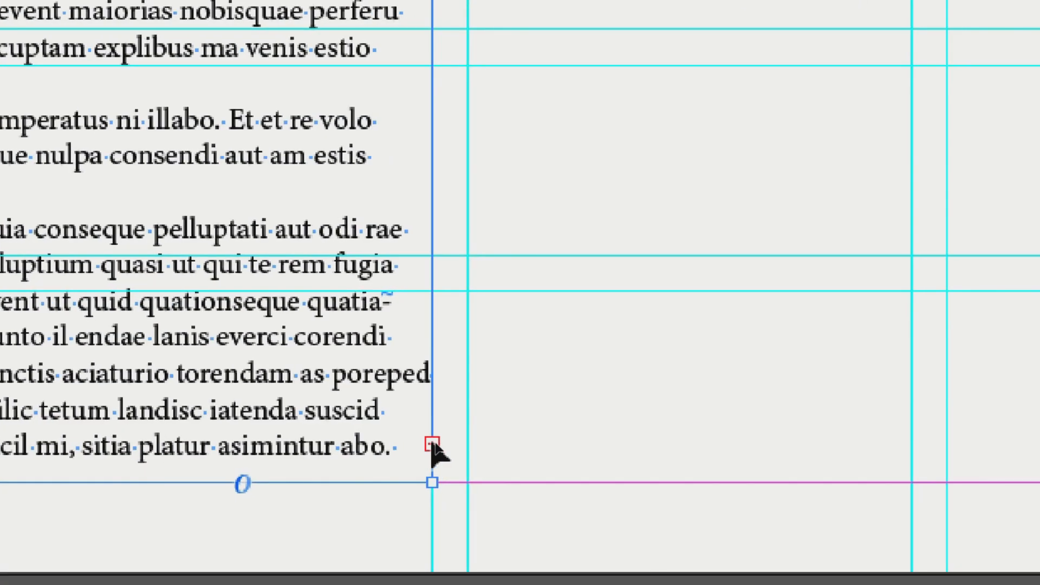
left_click(459, 453)
left_click(479, 356)
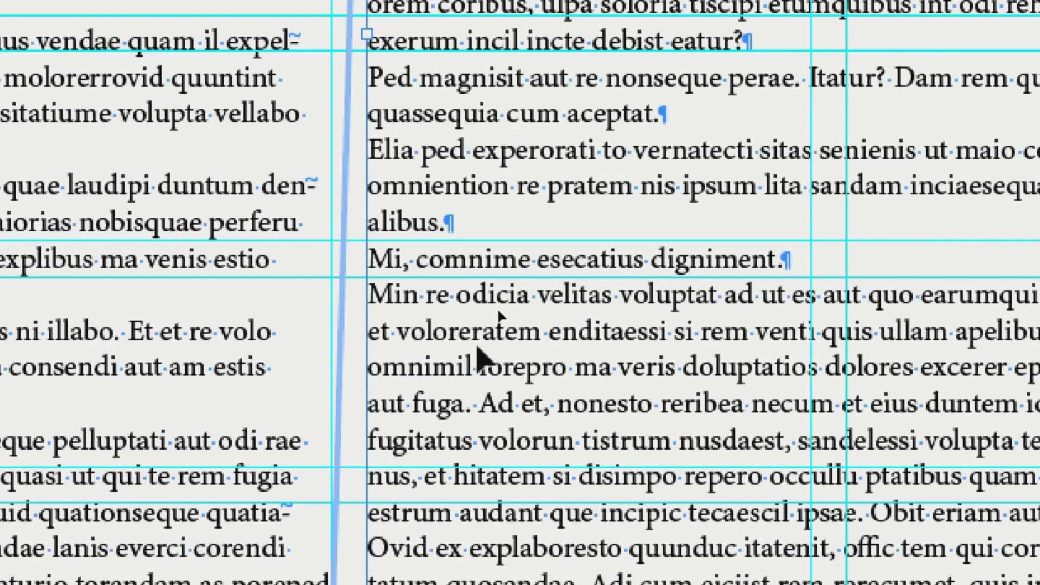
Select both threaded text frames on page 10 with a selection marquee across the gap between them
key("super+minus")
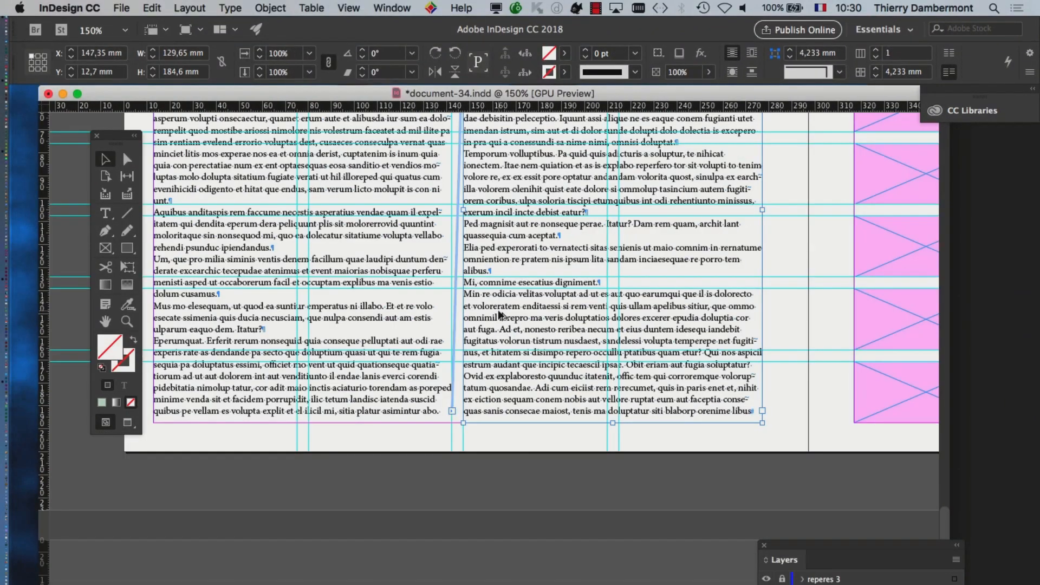
key("super+minus")
scroll(474, 336, "up", 5)
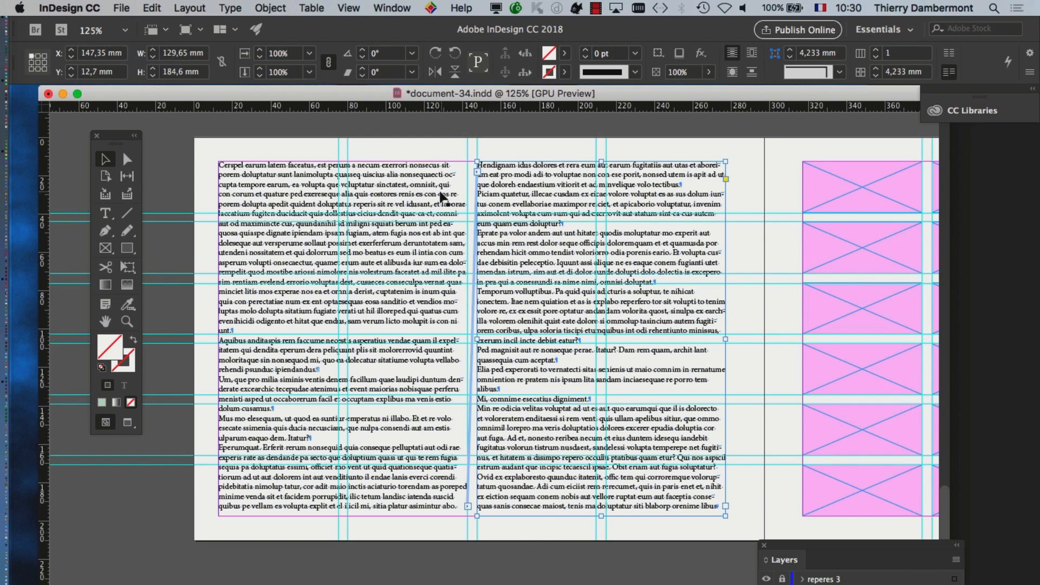
left_click_drag(413, 148, 542, 446)
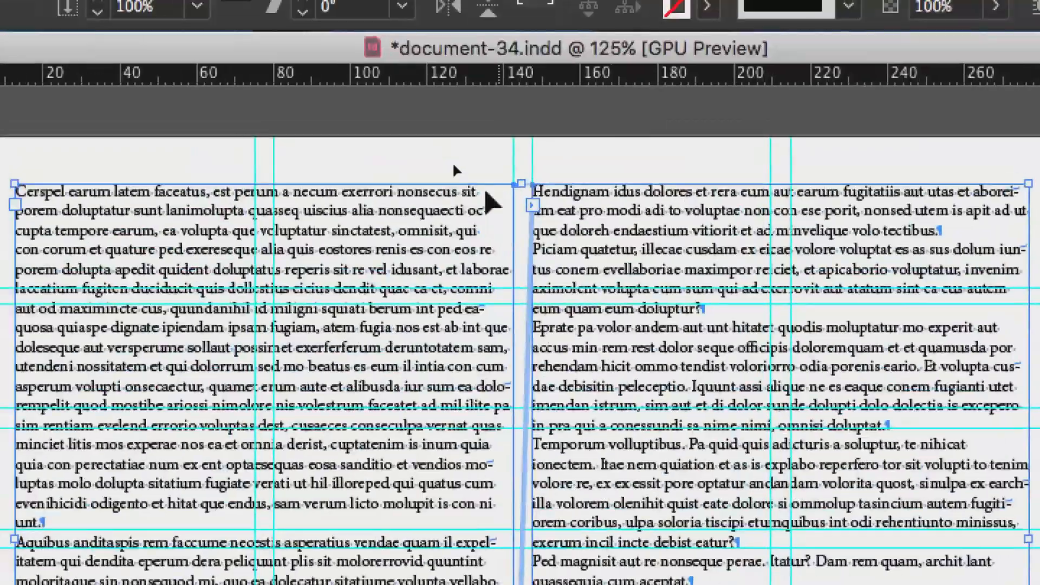
left_click_drag(408, 147, 551, 255)
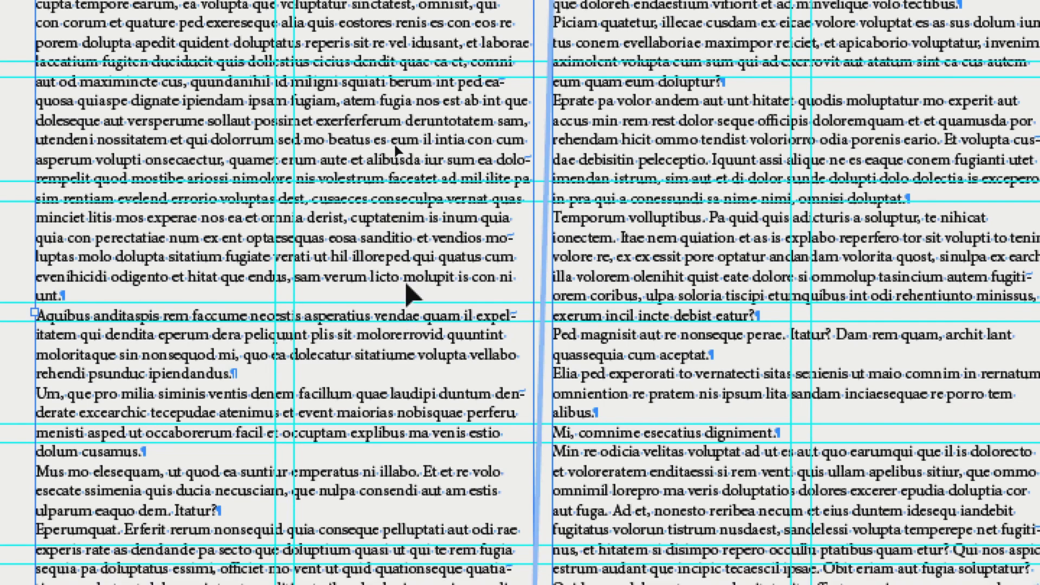
left_click_drag(339, 132, 475, 200)
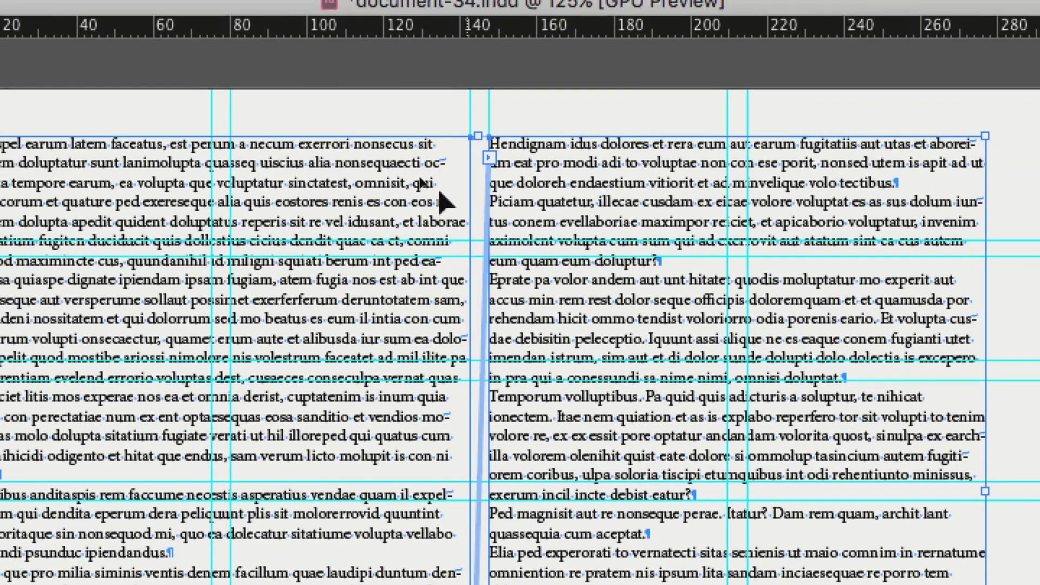
Reselect both threaded text frames on page 10 and open the Paragraph settings, placing them clear of the text columns
left_click(292, 110)
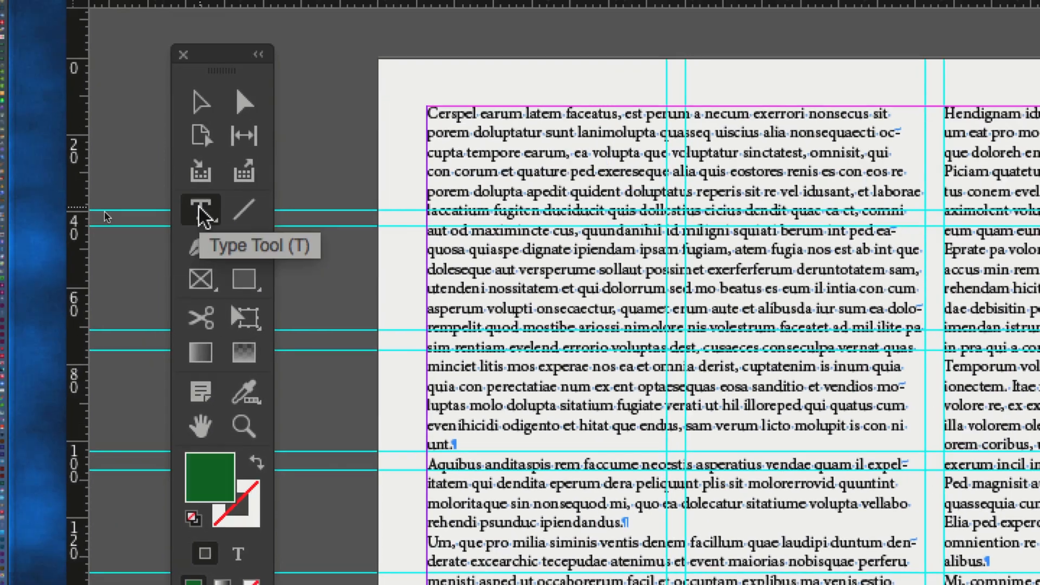
left_click(137, 181)
left_click(201, 175)
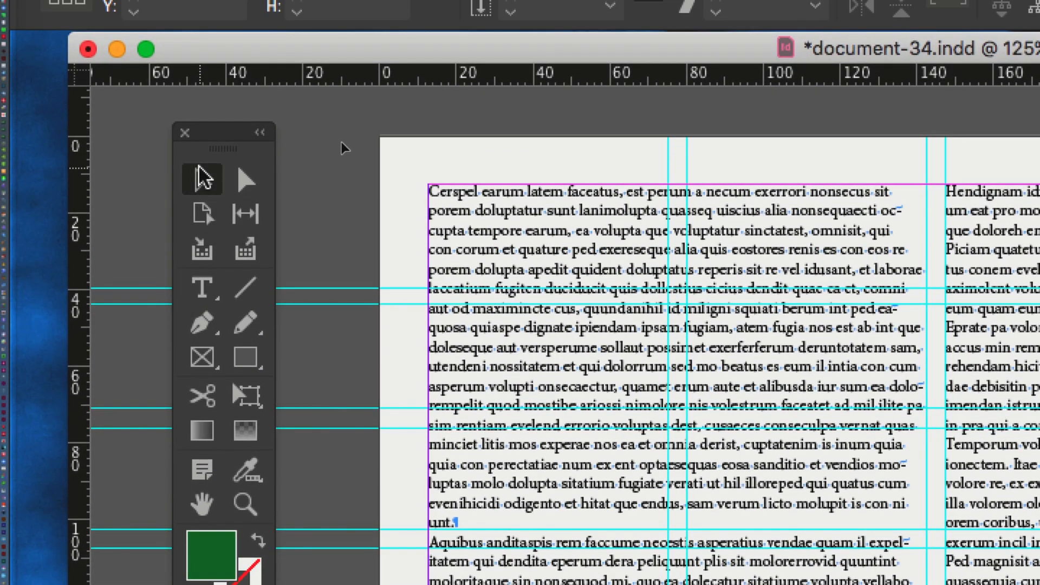
left_click_drag(783, 119, 1032, 241)
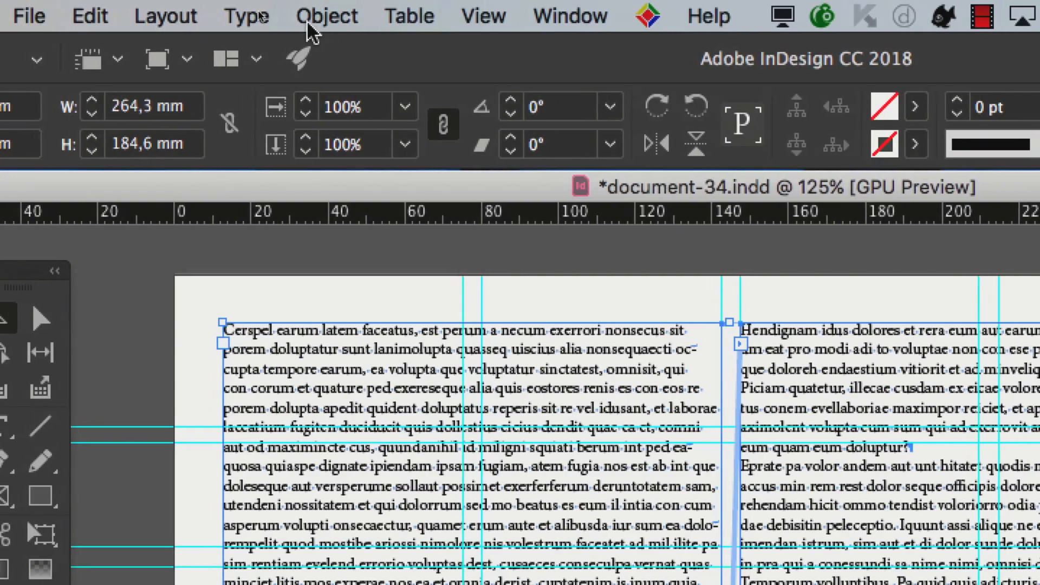
left_click(246, 14)
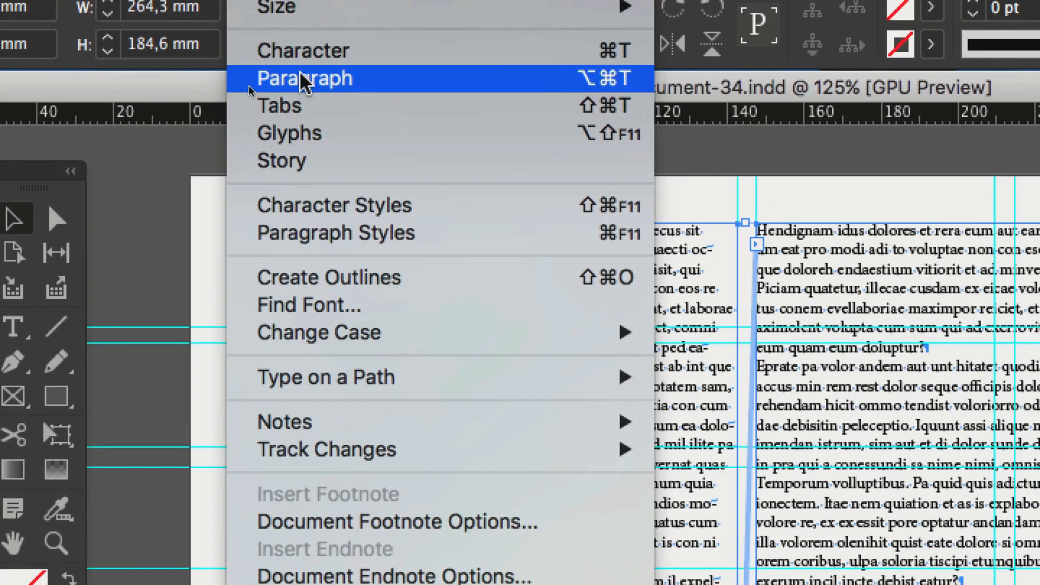
left_click(322, 177)
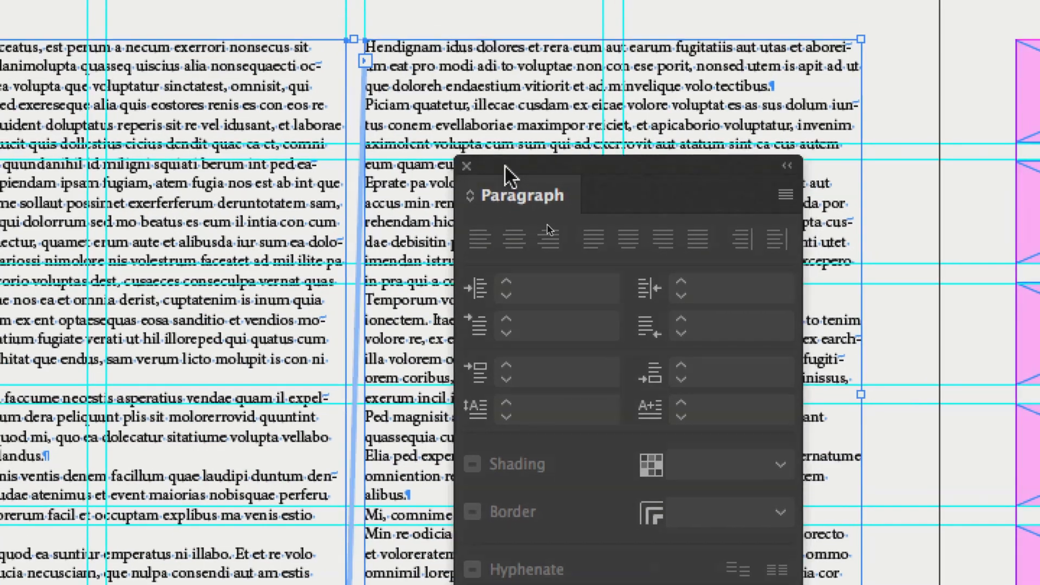
left_click_drag(815, 330, 779, 225)
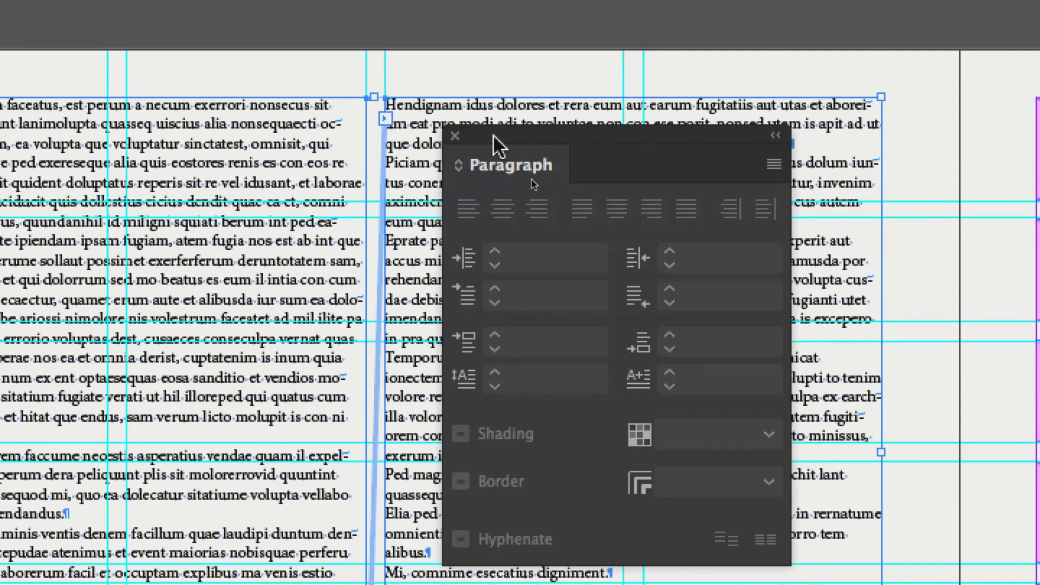
left_click_drag(494, 136, 1039, 56)
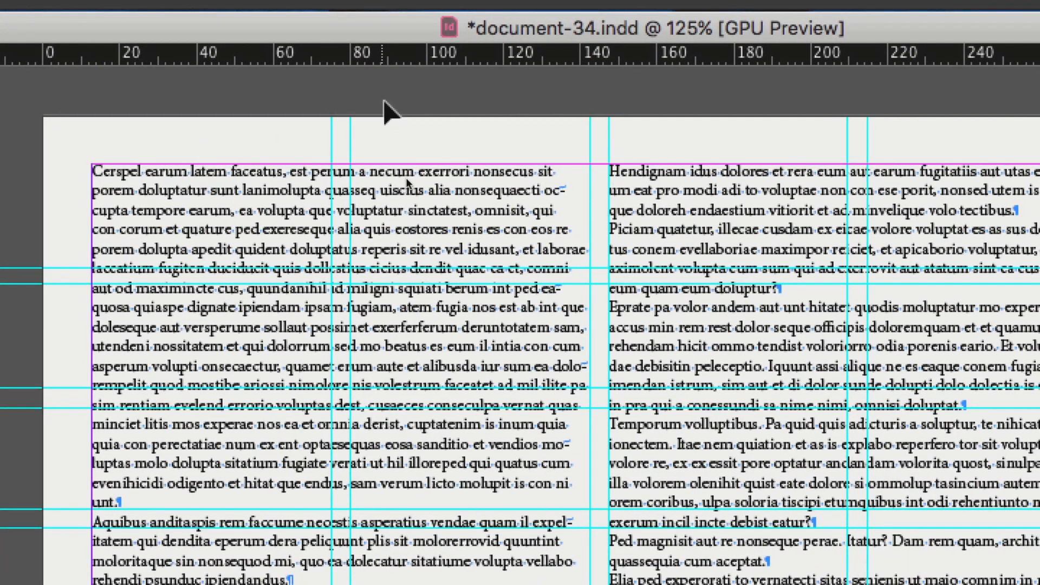
Deselect the text frames and put the Paragraph settings away
left_click(407, 180)
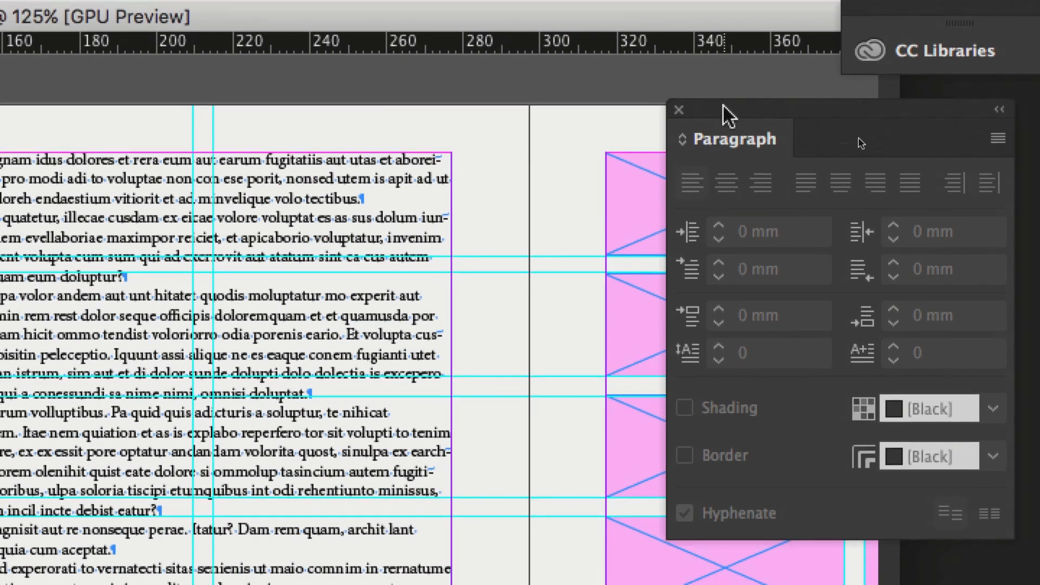
left_click_drag(723, 104, 404, 103)
left_click(361, 110)
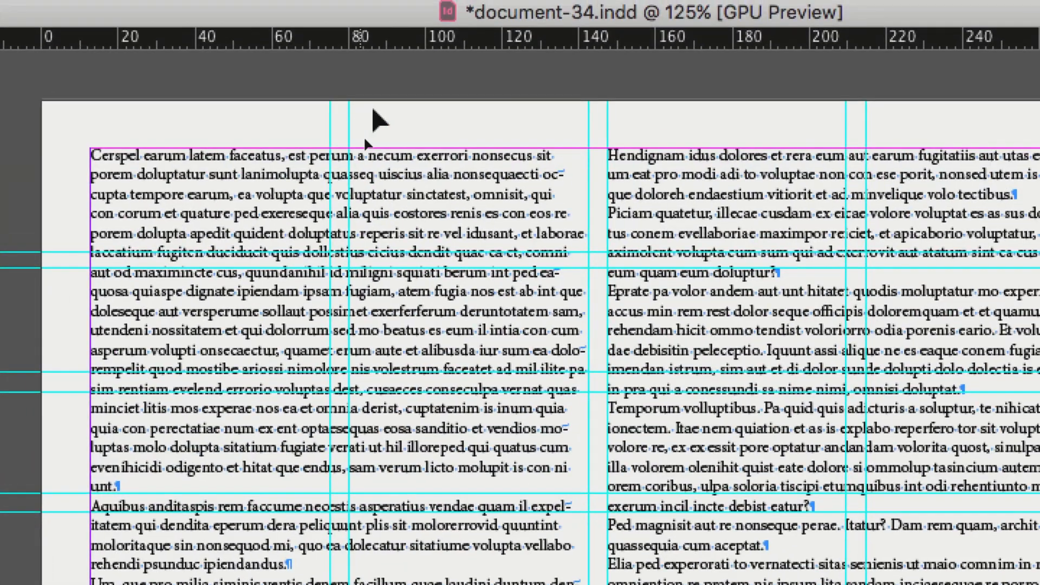
Place the text cursor inside the first frame on page 10 and select all the text of the threaded story
left_click(749, 268)
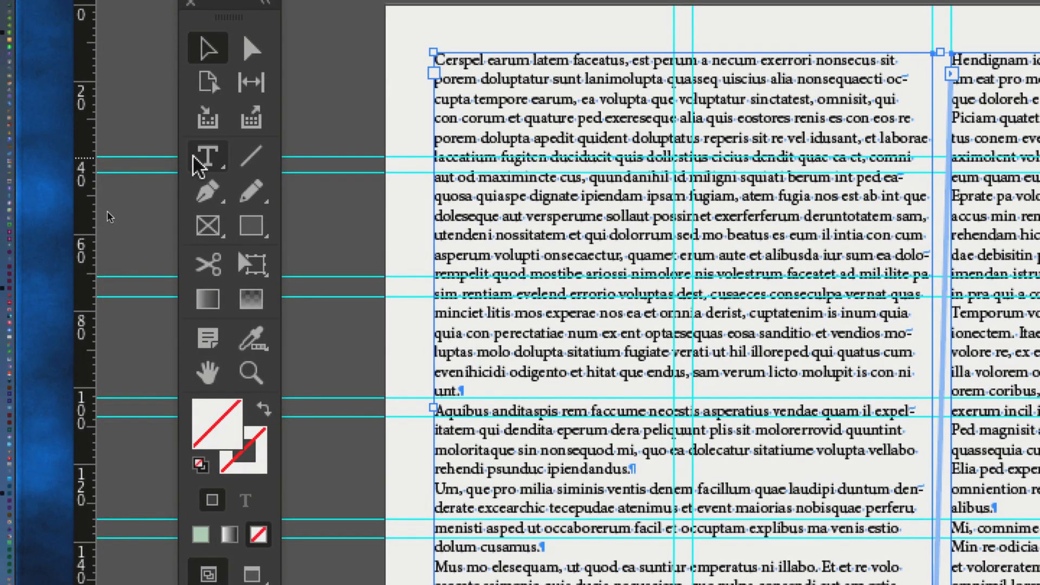
left_click(193, 154)
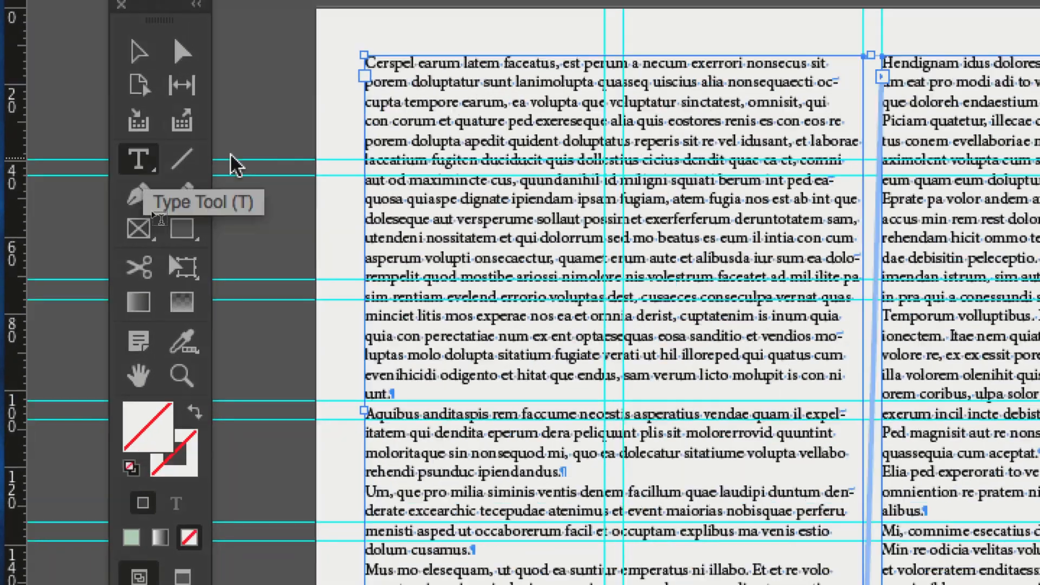
left_click(568, 118)
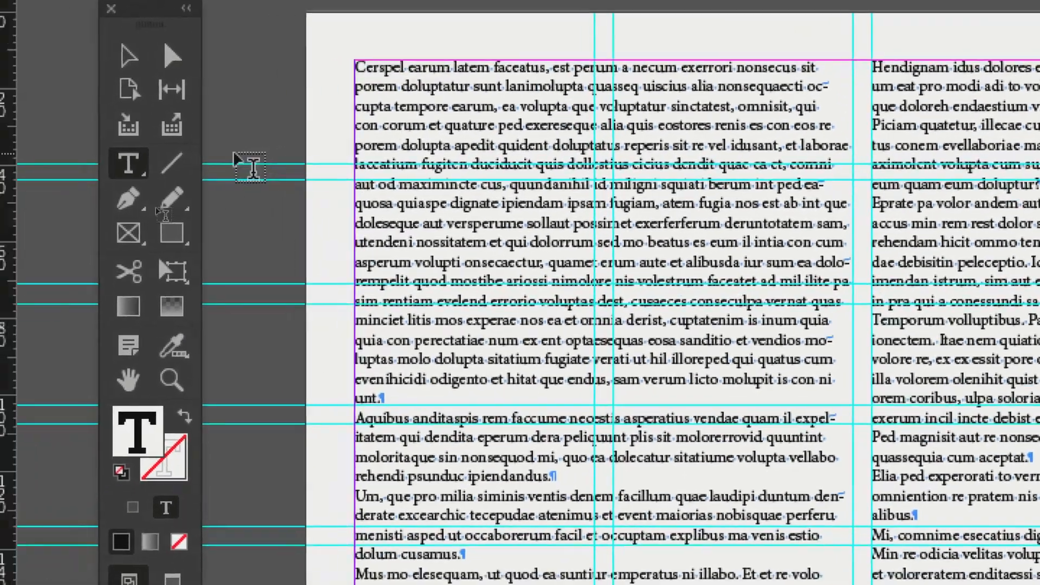
left_click_drag(24, 14, 240, 105)
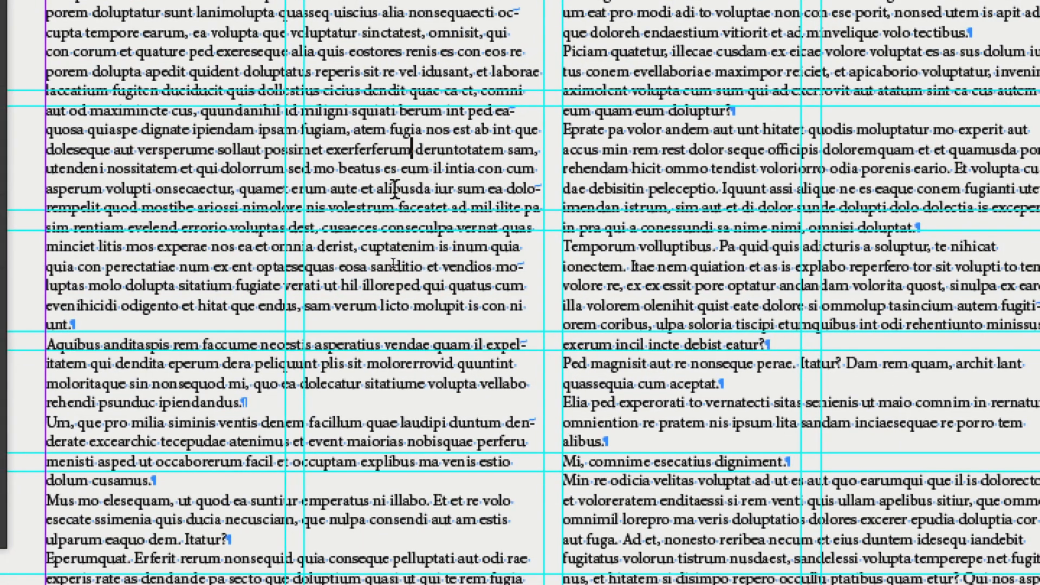
key("super+a")
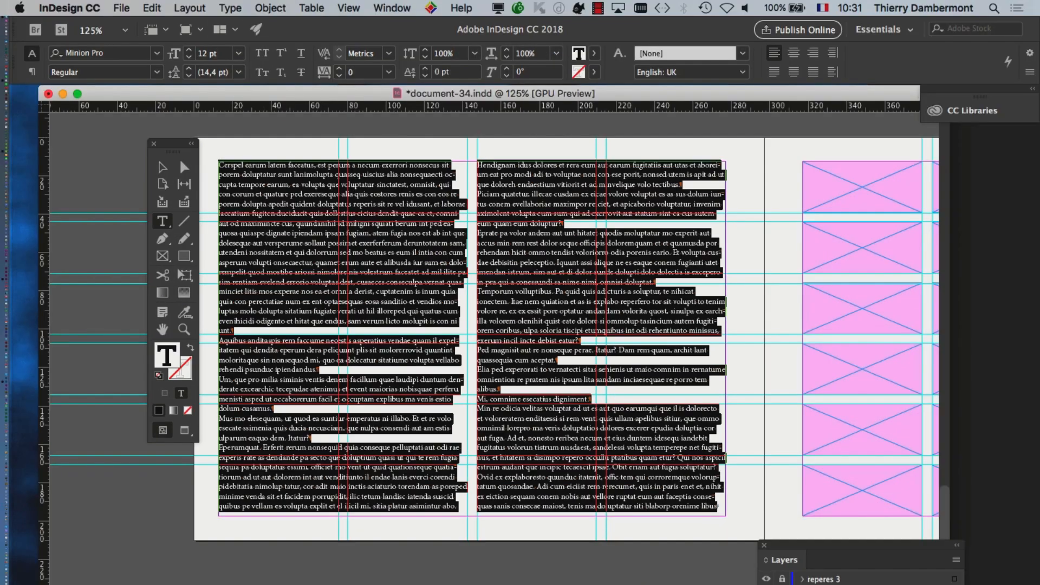
left_click(151, 7)
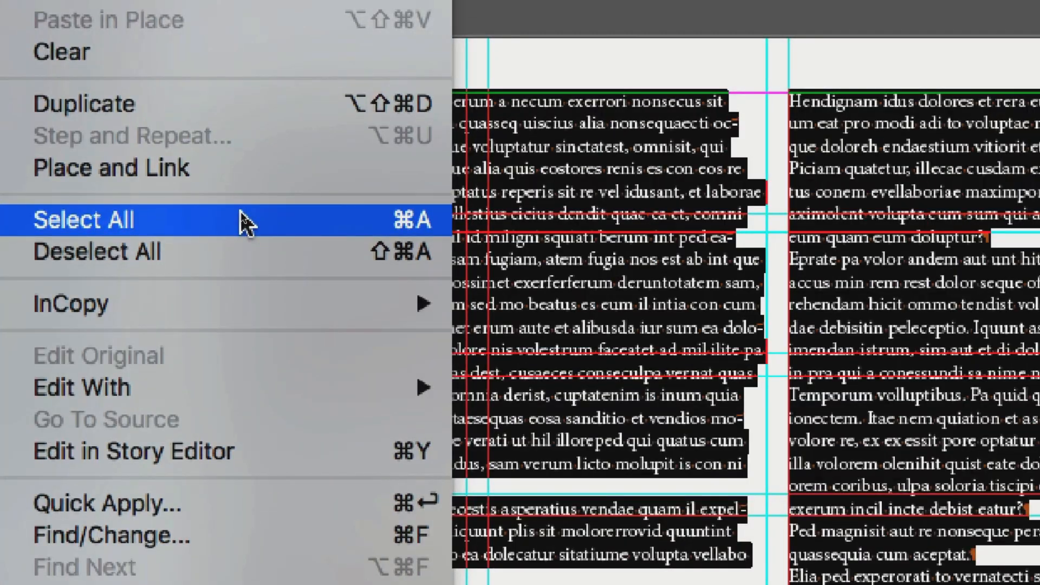
left_click(240, 219)
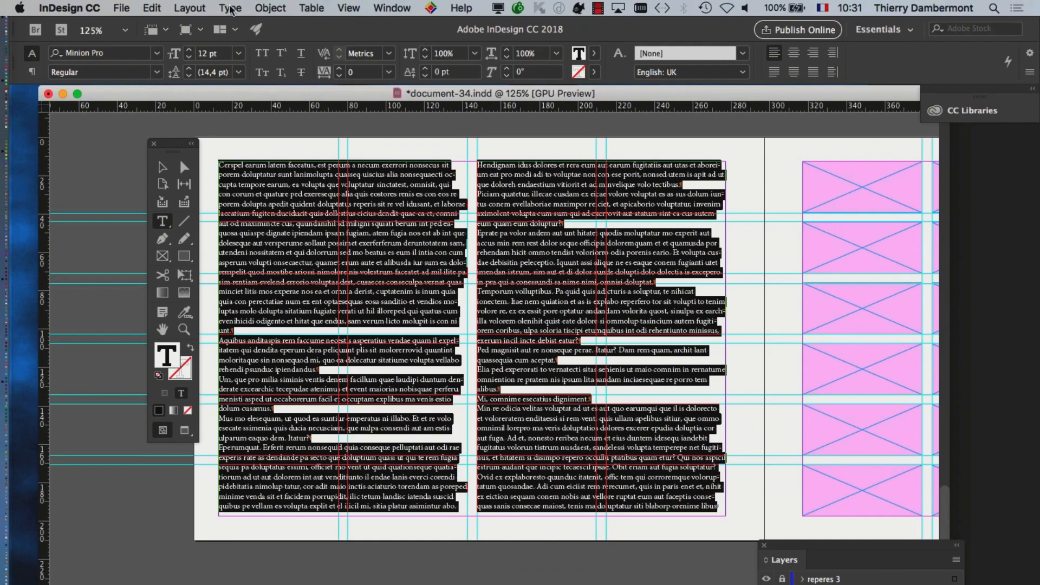
Justify the selected text with the last line aligned left using the Paragraph settings, and move them away from the columns
left_click(230, 7)
left_click(251, 89)
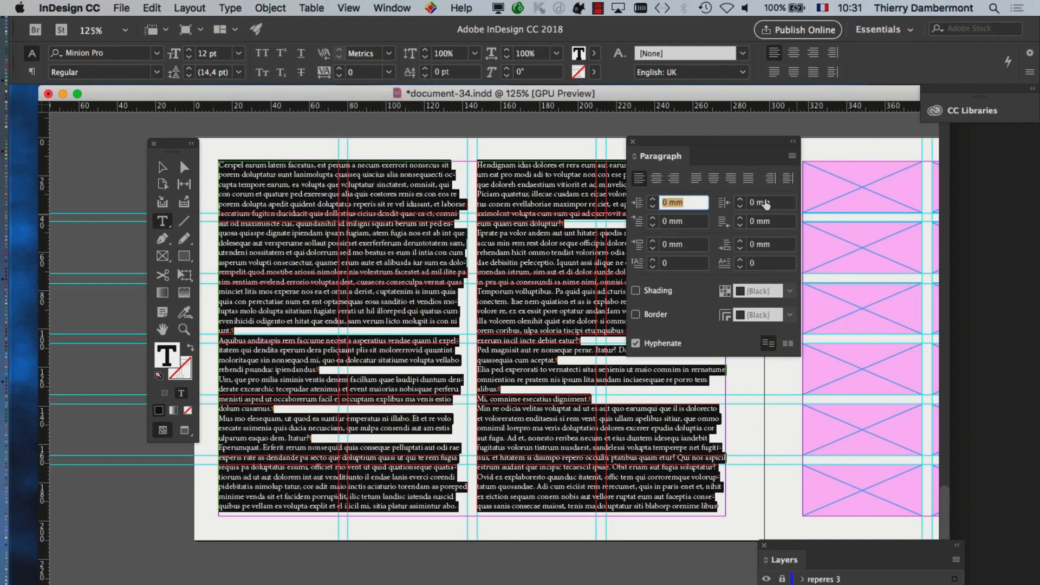
left_click_drag(718, 142, 767, 152)
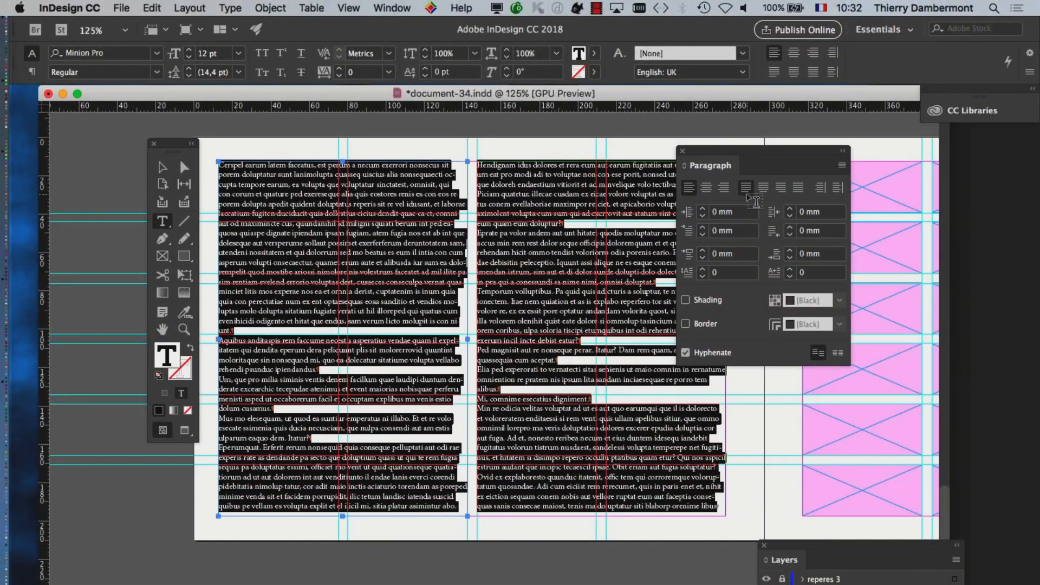
left_click(754, 187)
left_click_drag(716, 150, 931, 180)
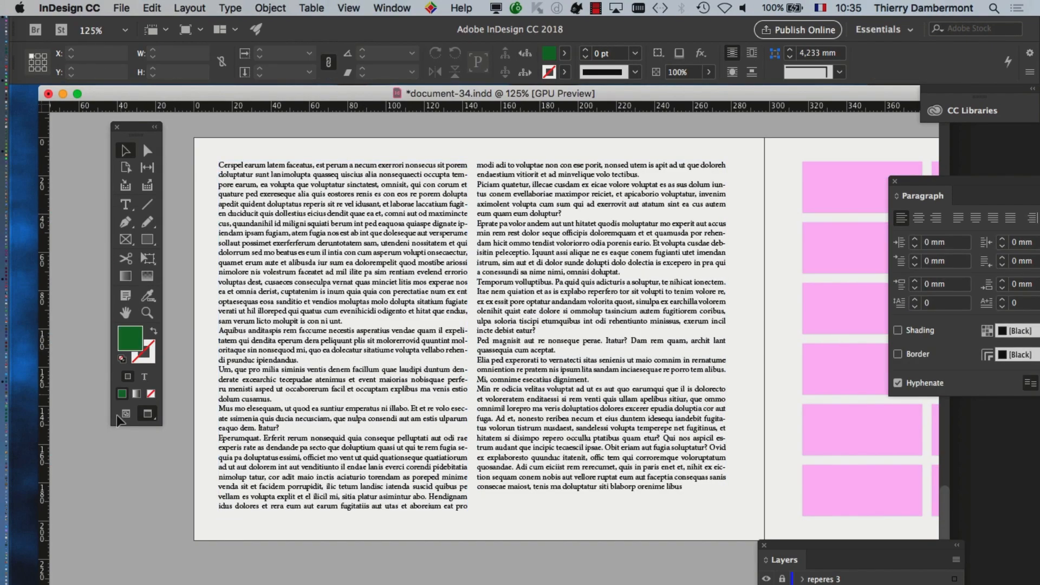
Examine the gap between the justified text columns on page 10, switching between the Normal and Preview screen modes
left_click(124, 414)
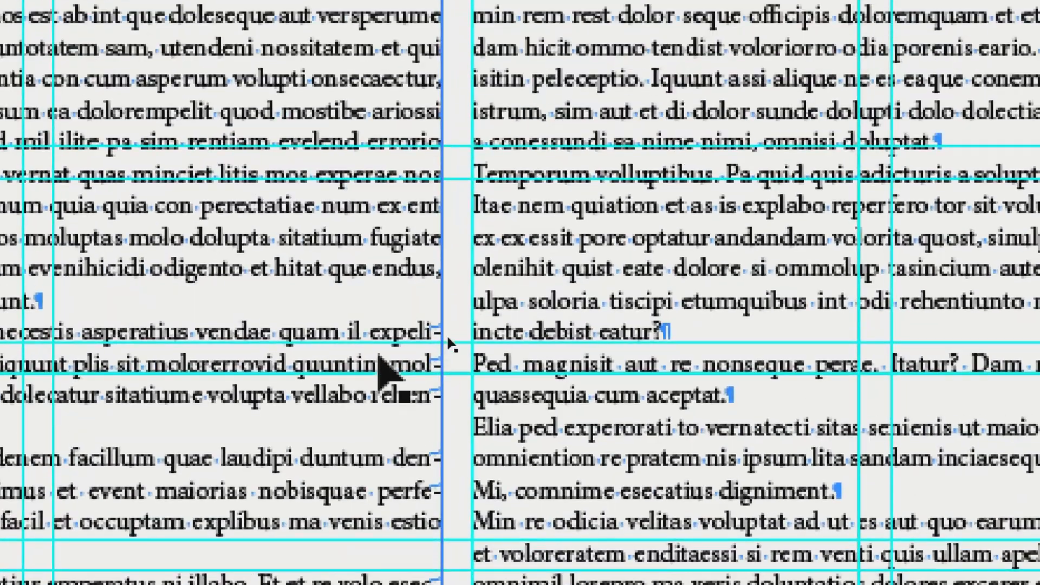
left_click(378, 356)
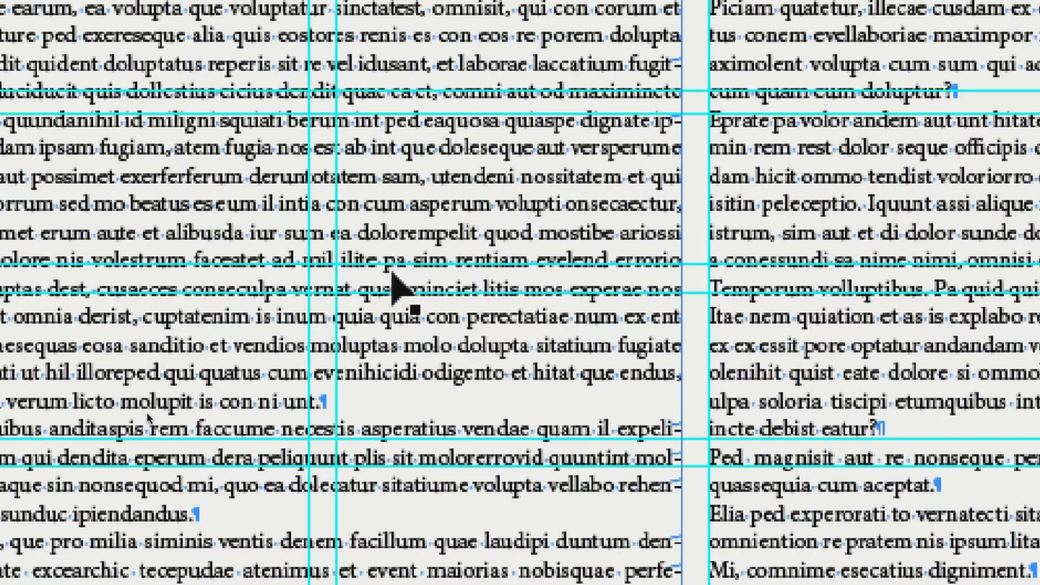
left_click(174, 462)
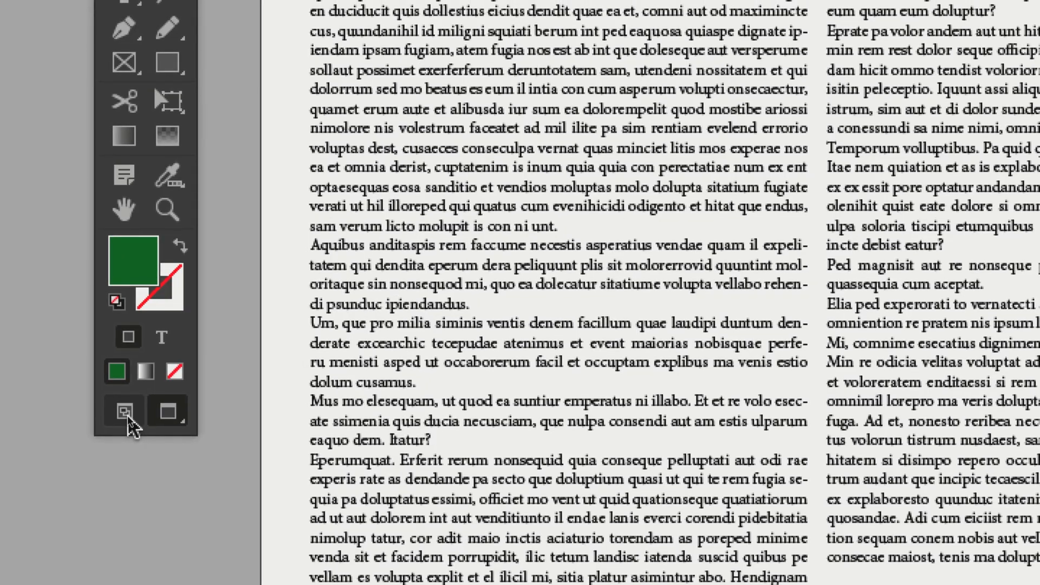
left_click(128, 418)
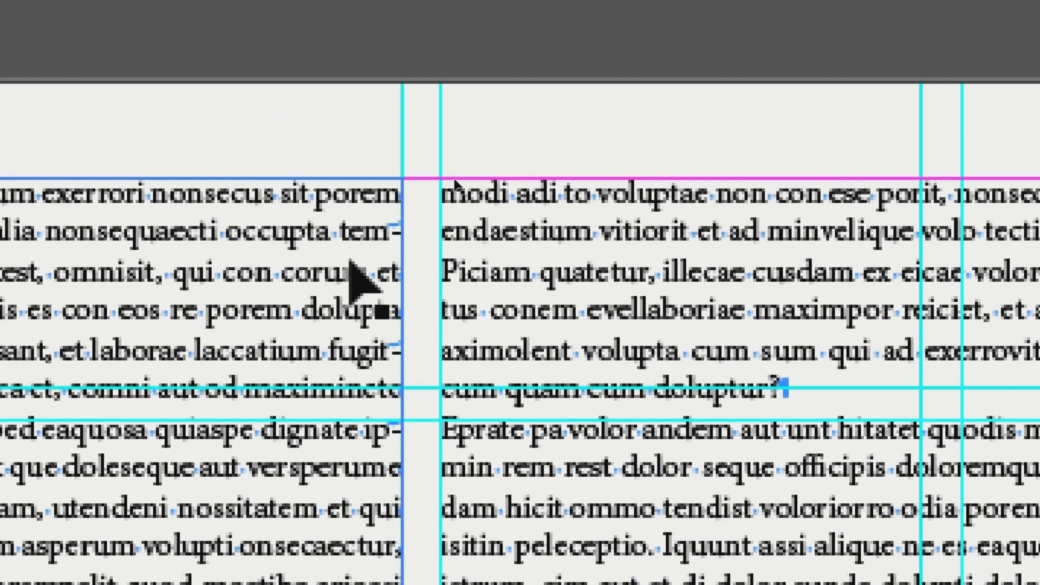
left_click(349, 260)
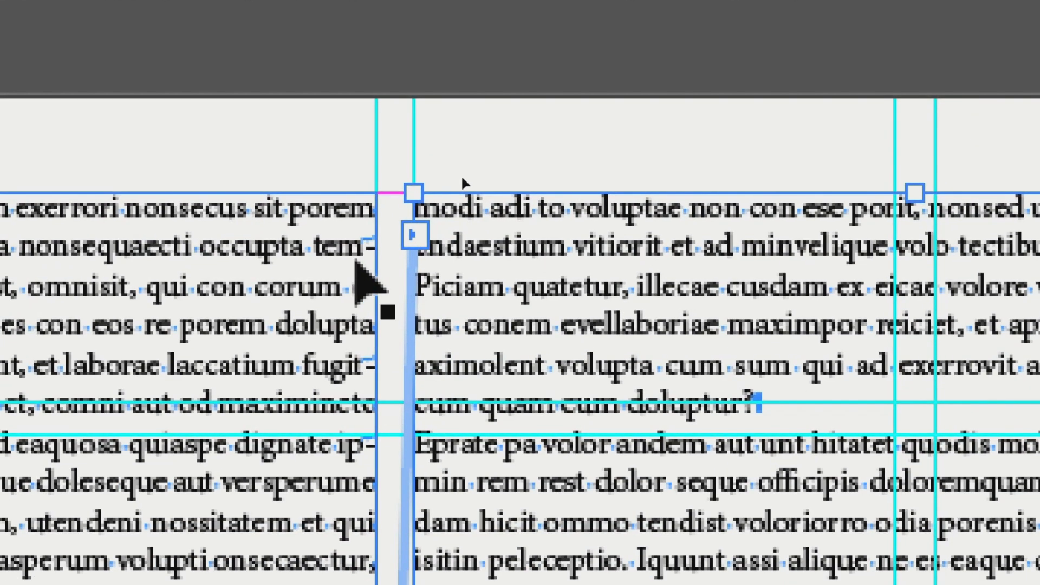
left_click(341, 331)
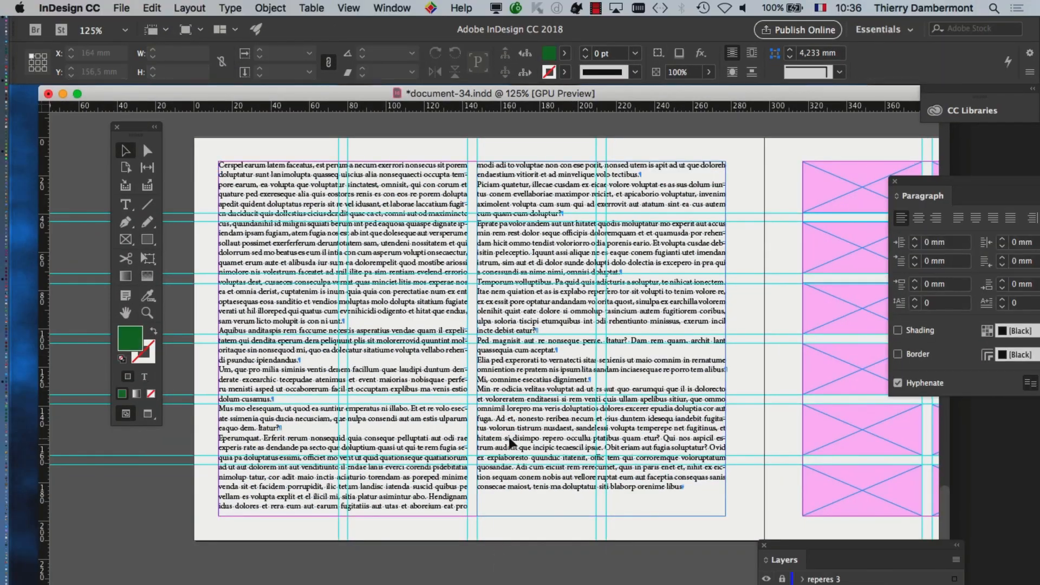
Open the Text Frame Options of page 10's first text frame and unlink its inset spacing values
left_click(506, 464)
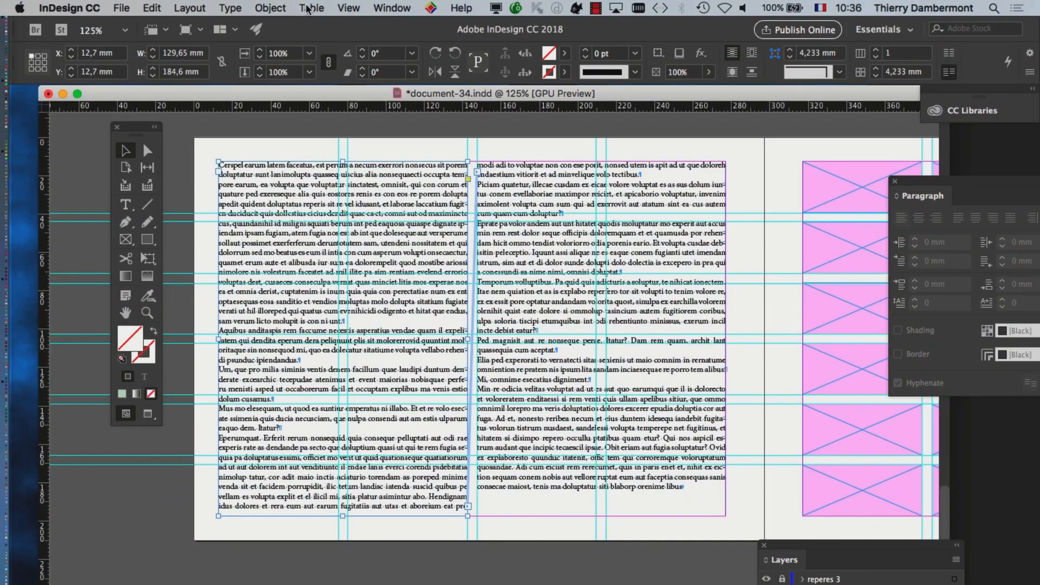
left_click(270, 8)
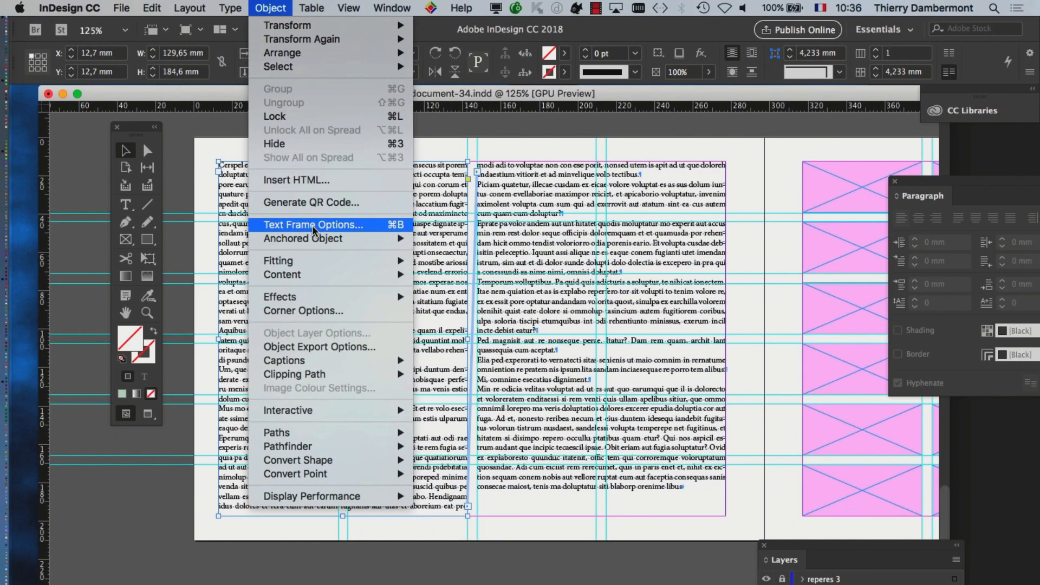
left_click(313, 227)
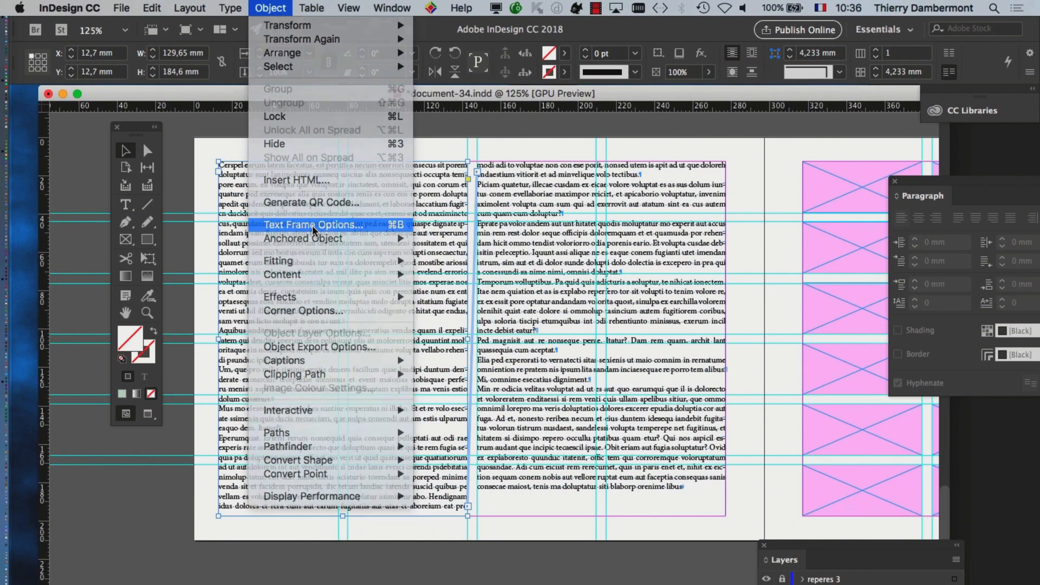
left_click_drag(450, 166, 597, 130)
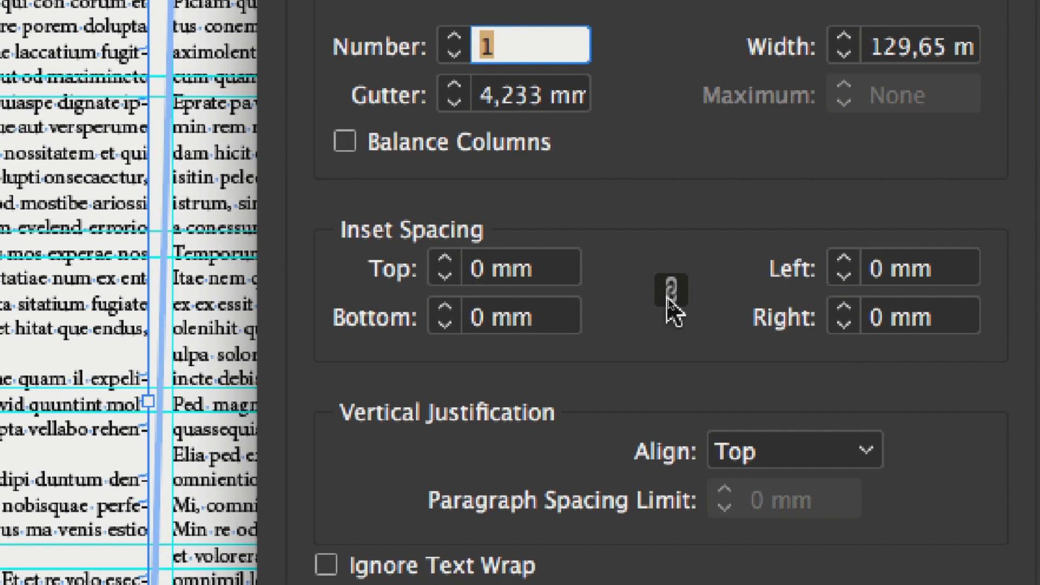
left_click(676, 292)
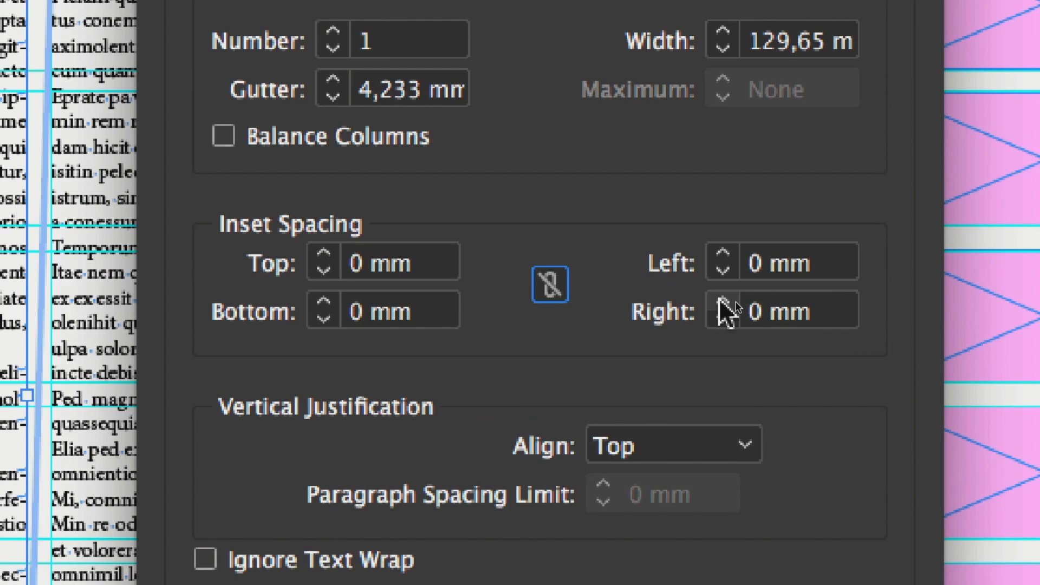
Set the first frame's right inset spacing to 4 mm with the dialog's preview enabled, and apply the options
left_click(721, 304)
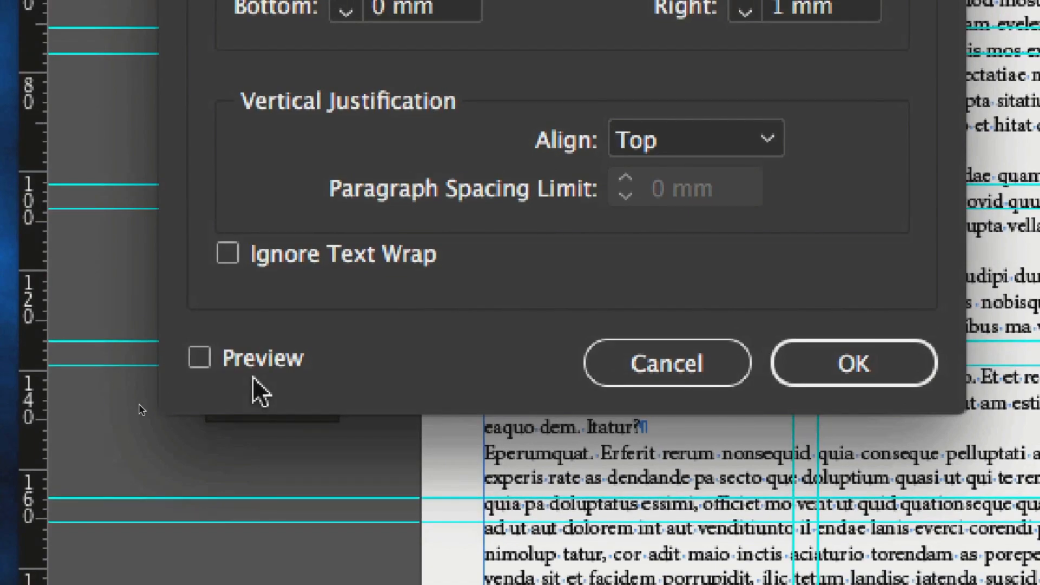
left_click(254, 371)
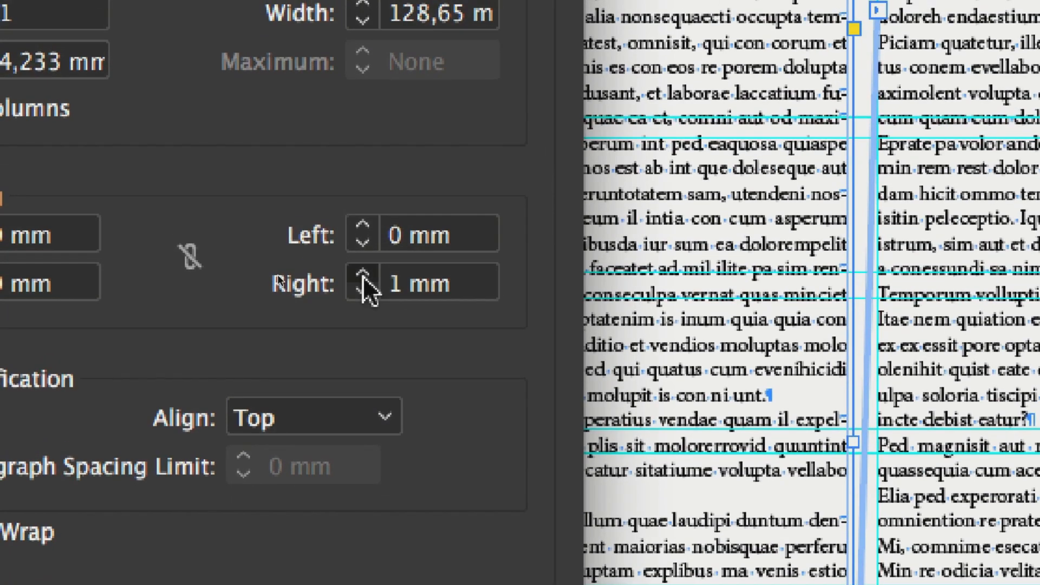
left_click(362, 271)
left_click(362, 271)
left_click(362, 270)
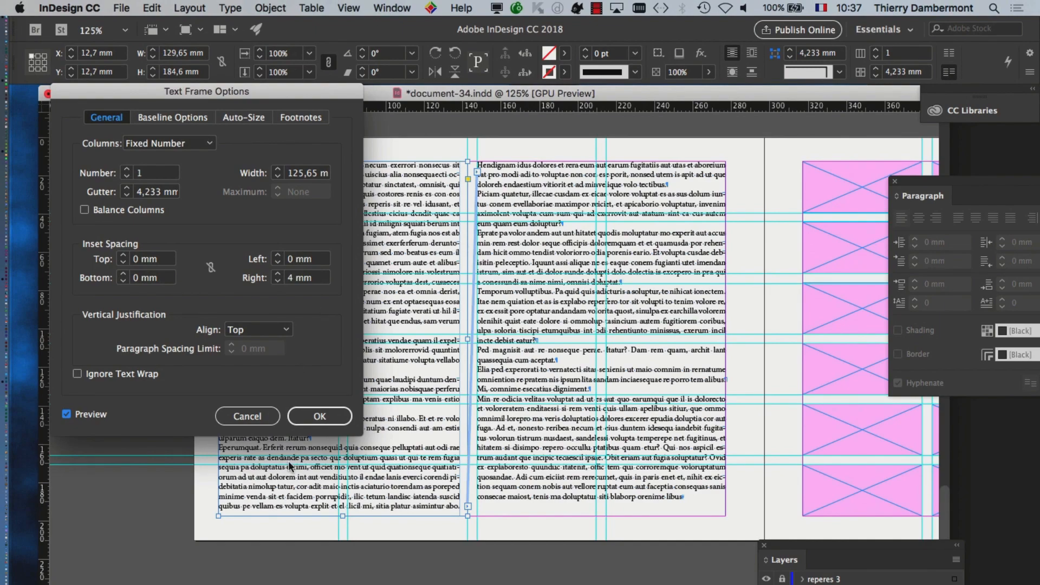
left_click(319, 416)
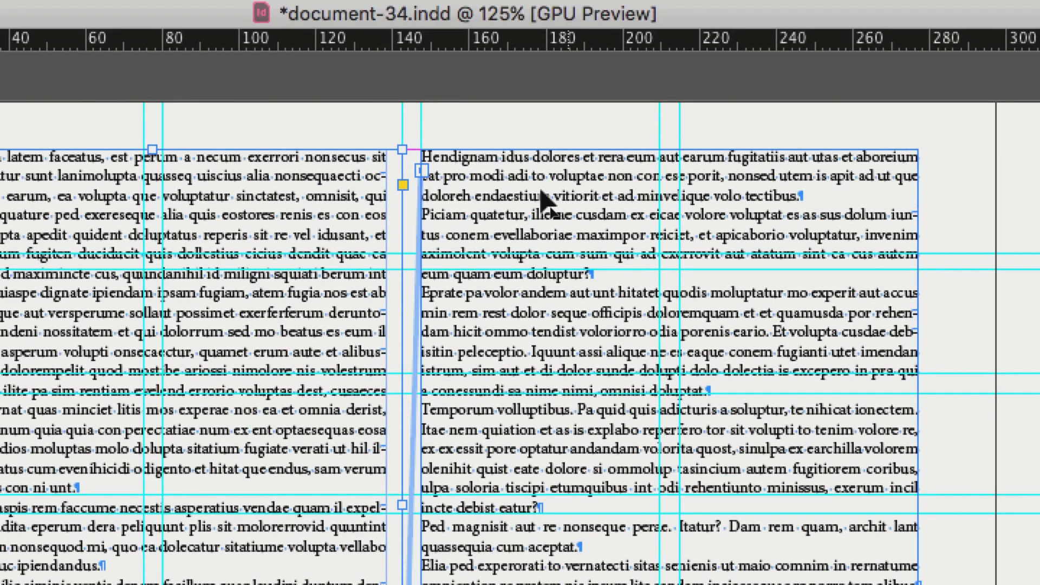
Set the left inset spacing of page 10's second text frame to 4 mm in its Text Frame Options and apply them
left_click(501, 152)
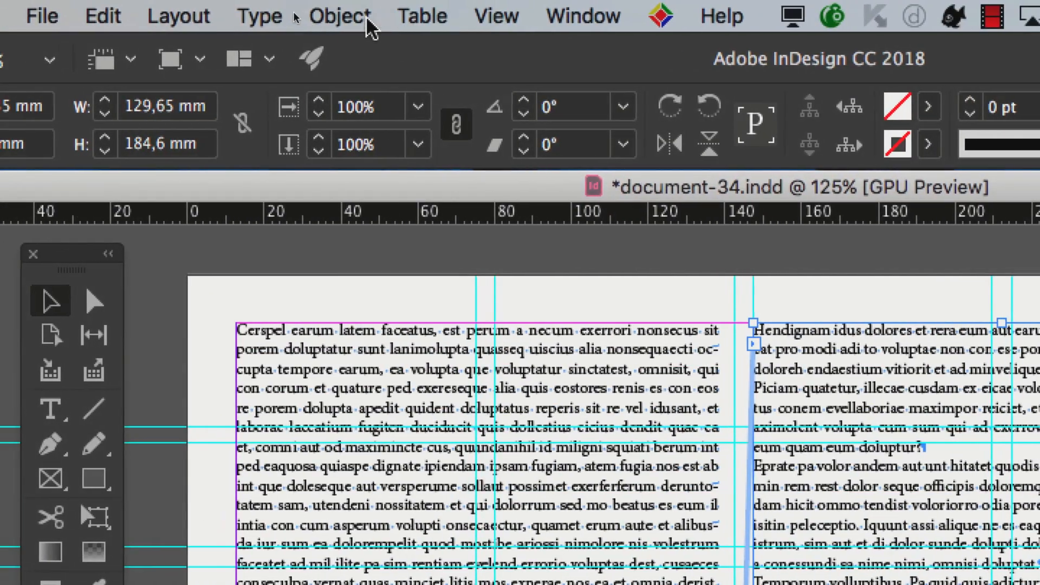
left_click(367, 19)
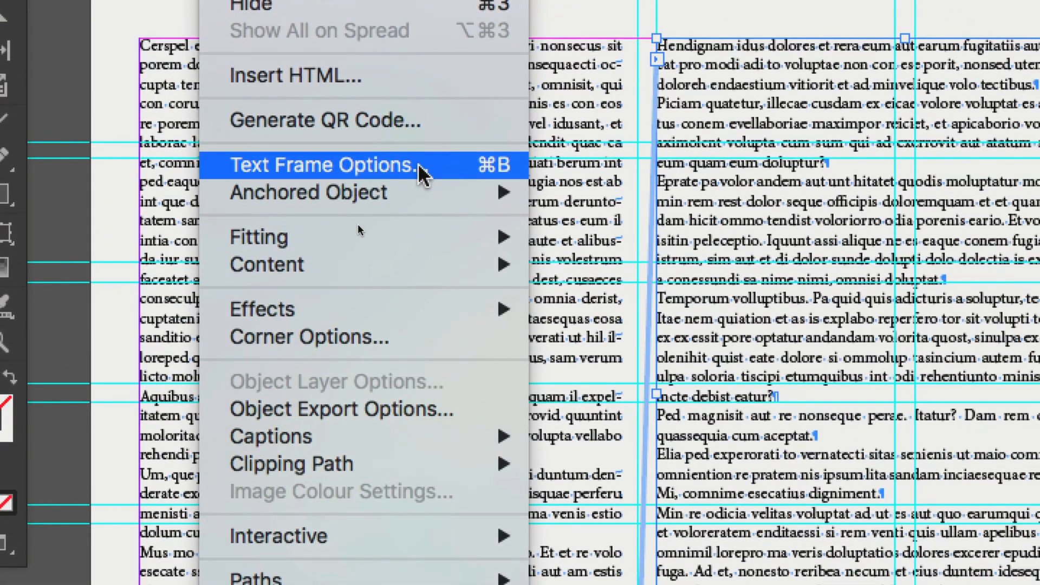
left_click(420, 165)
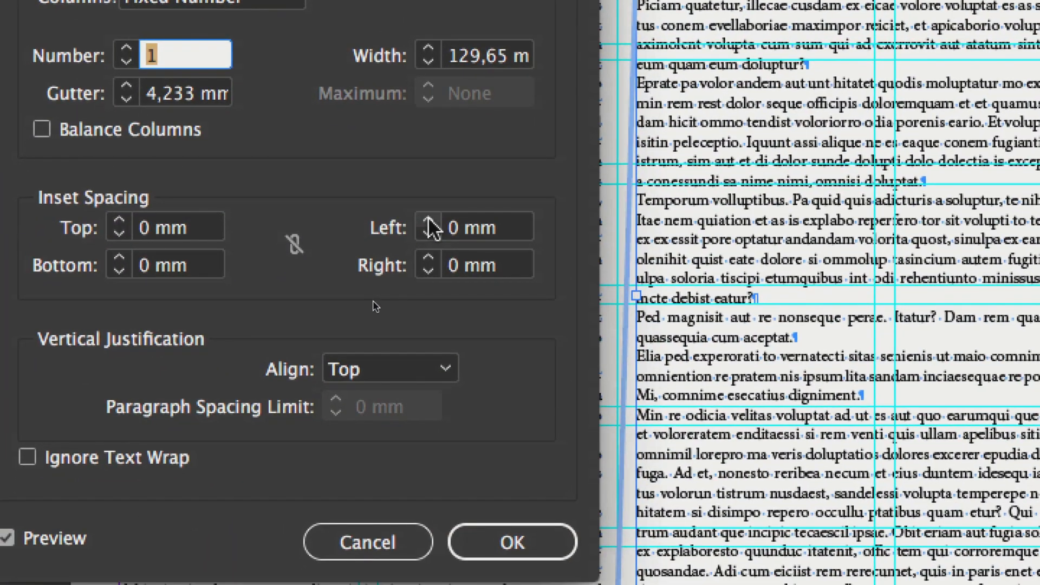
left_click(427, 221)
left_click(427, 221)
left_click(427, 221)
left_click(428, 221)
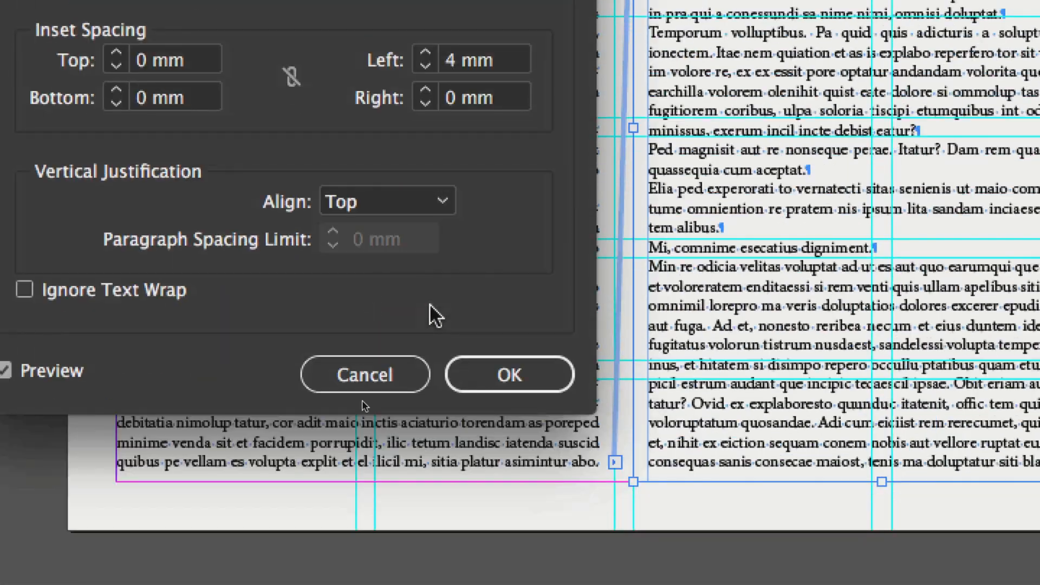
left_click(502, 534)
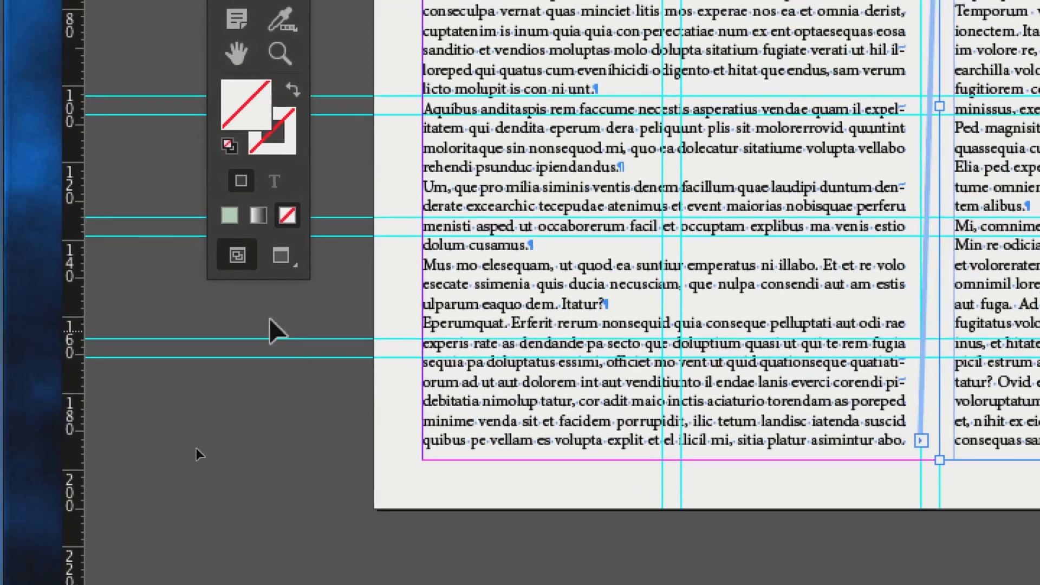
Examine the widened gap between the two text columns in Preview screen mode, selecting the first frame and deselecting it again
left_click(280, 256)
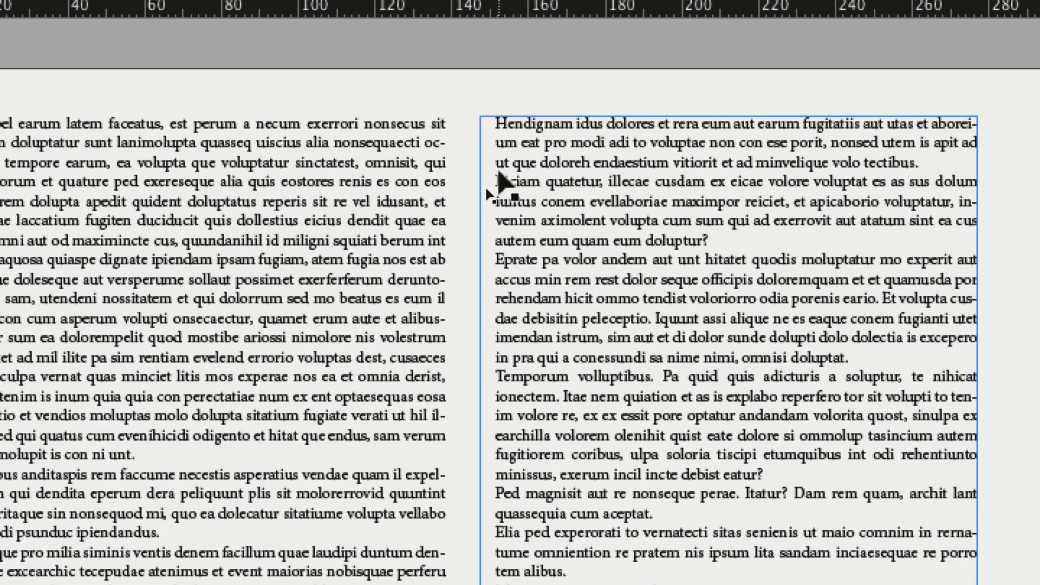
left_click(422, 121)
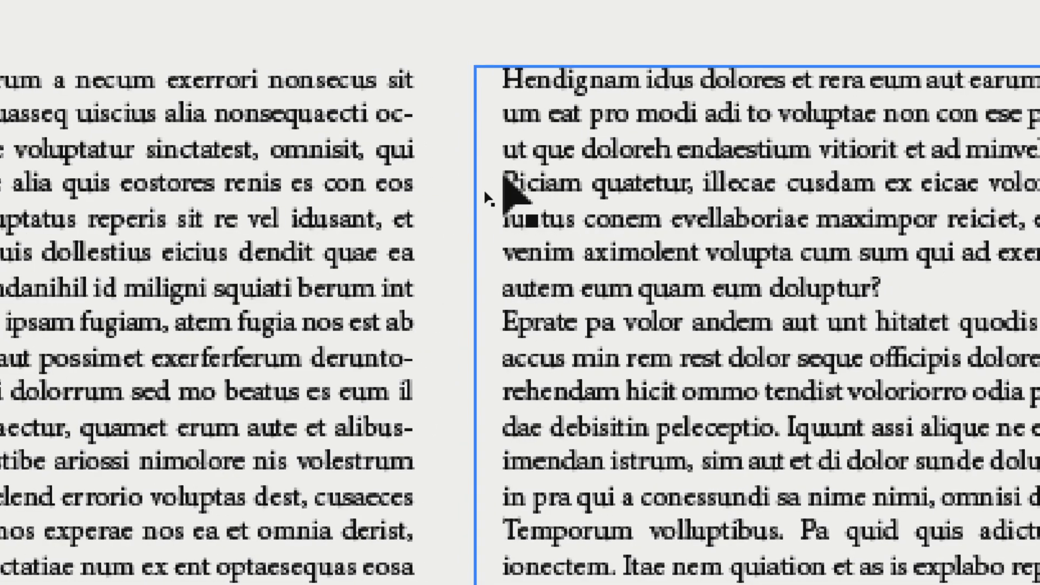
left_click(475, 172)
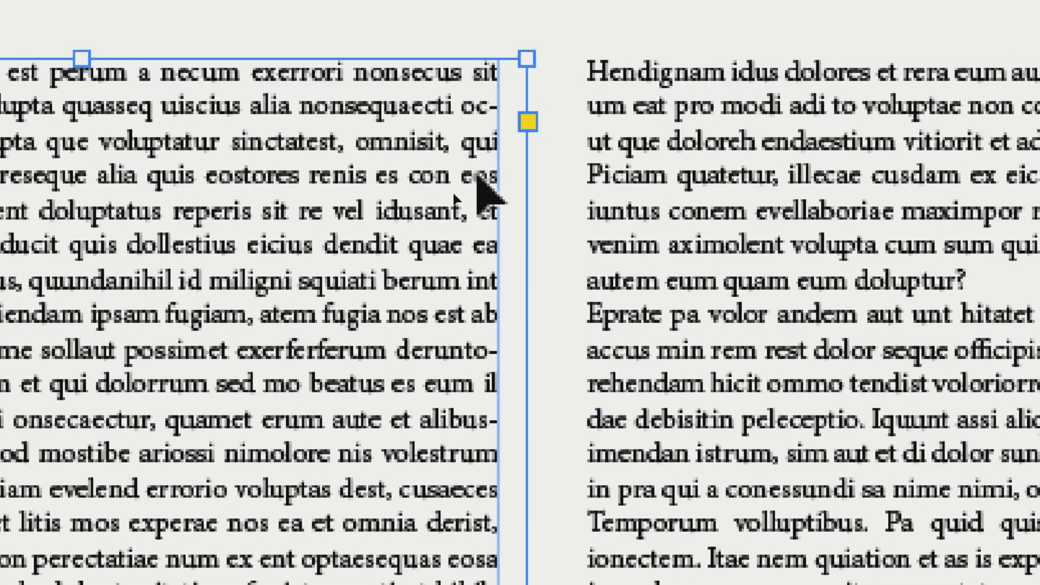
left_click(485, 124)
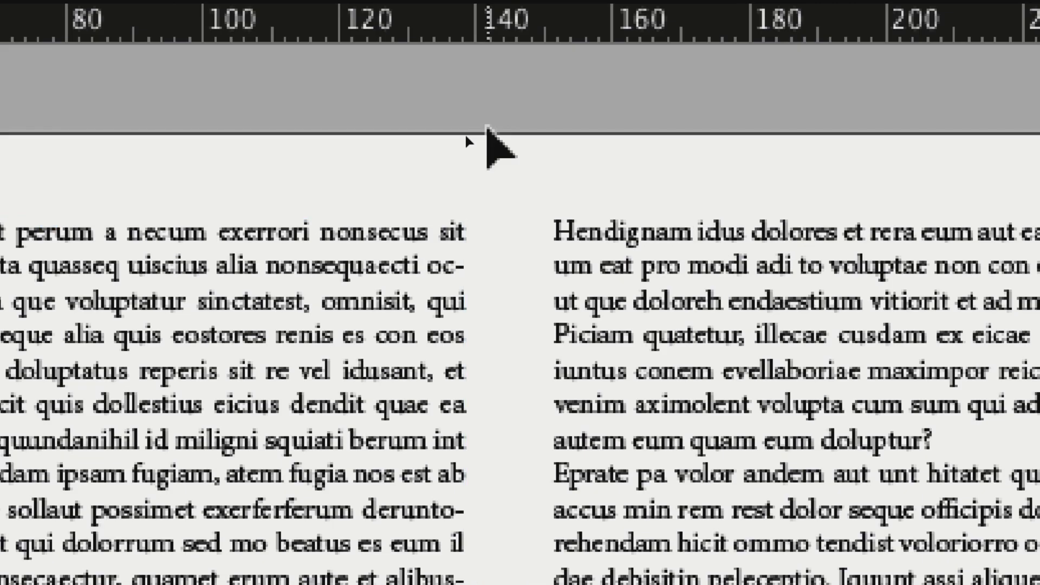